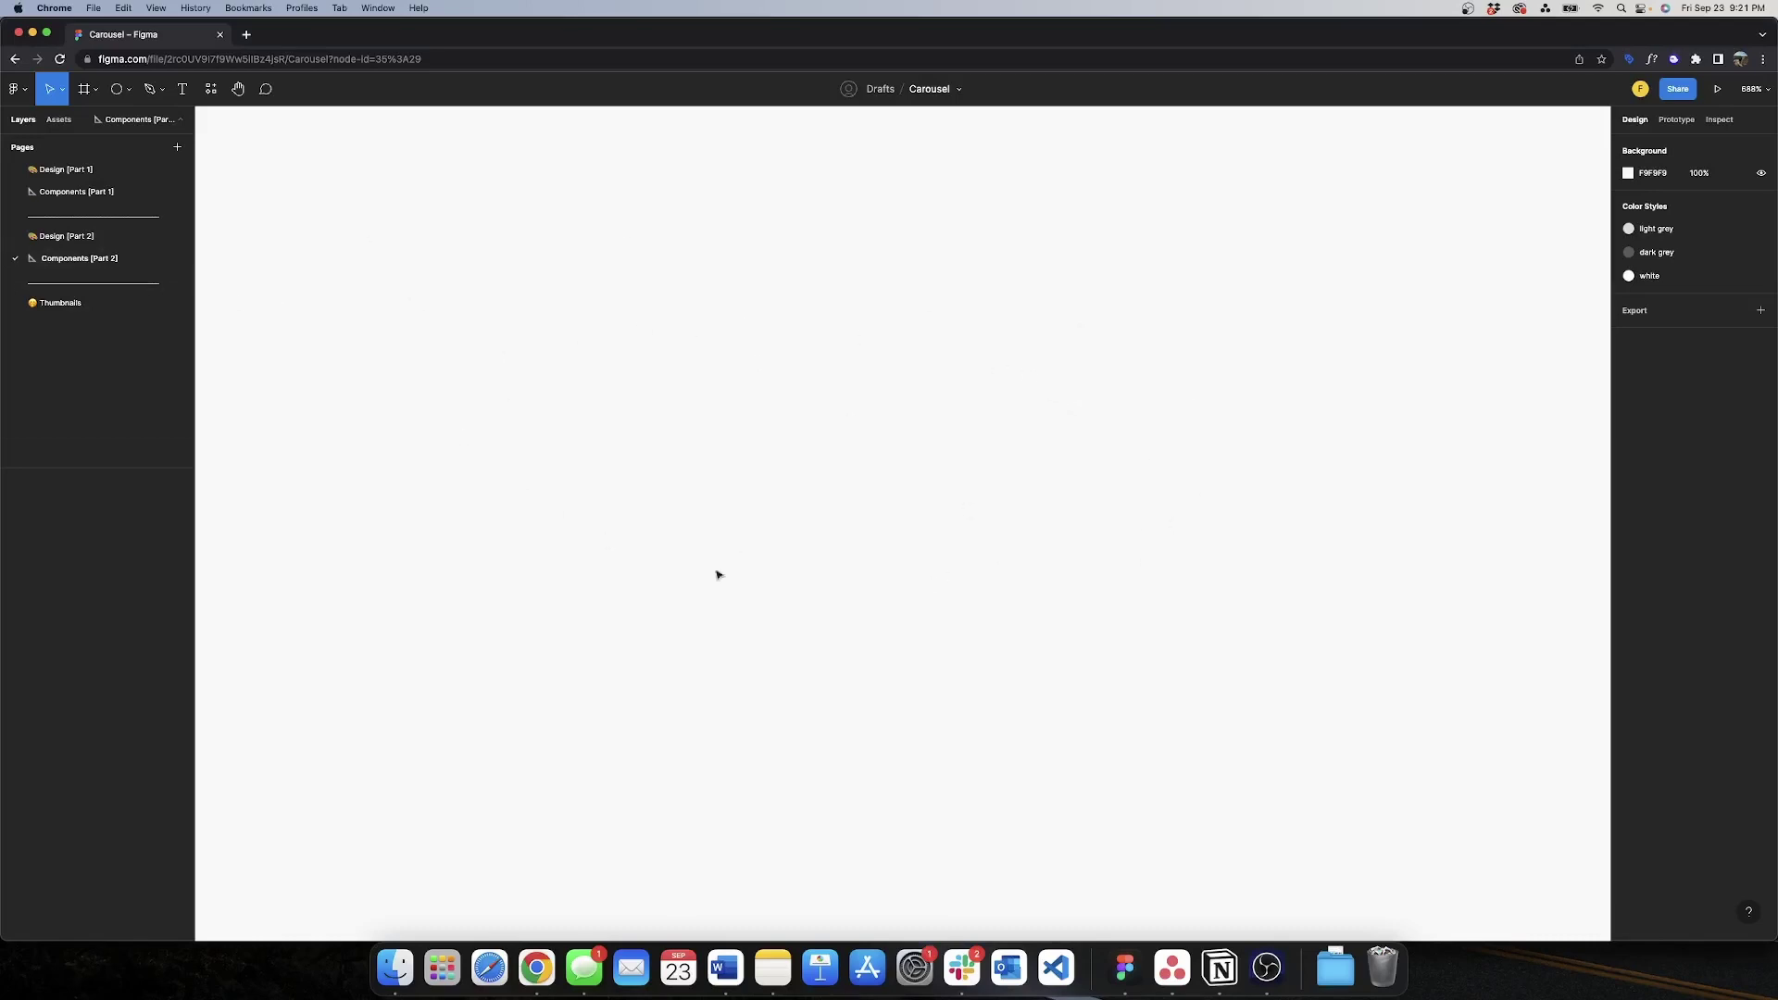
# - Look over the home phone screen on Design [Part 2], then go back to the Components [Part 2] page
pyautogui.click(98, 243)
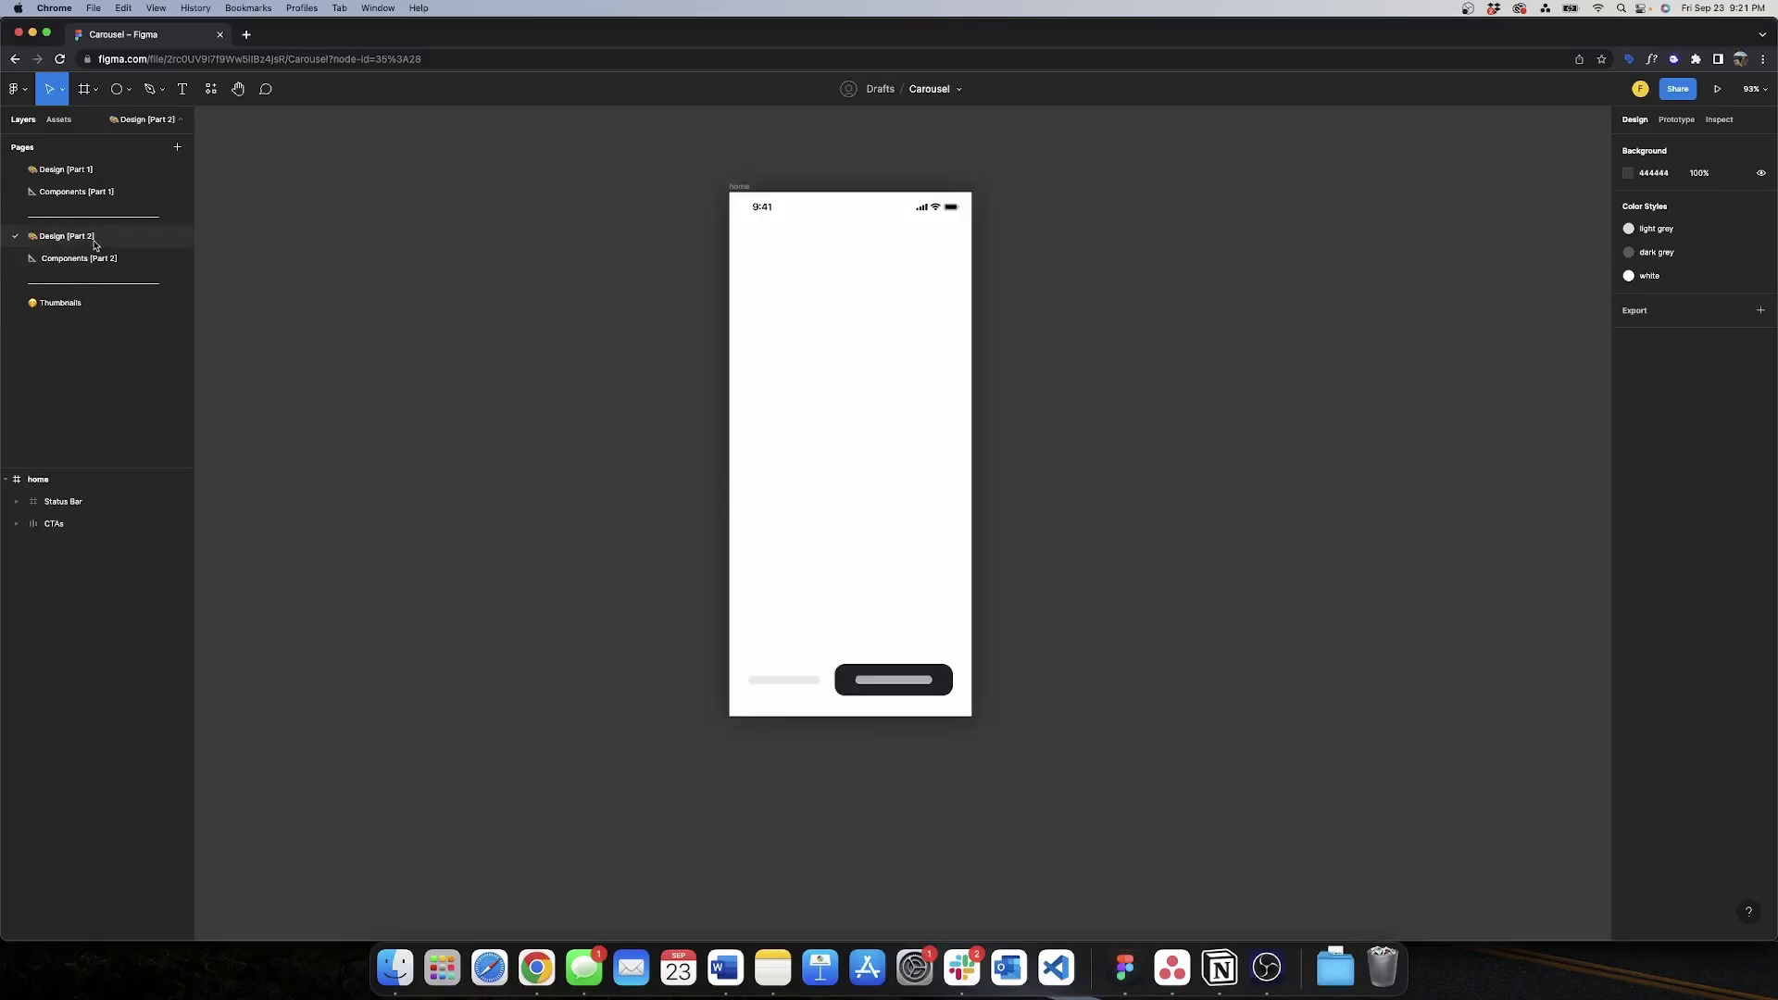
pyautogui.click(128, 262)
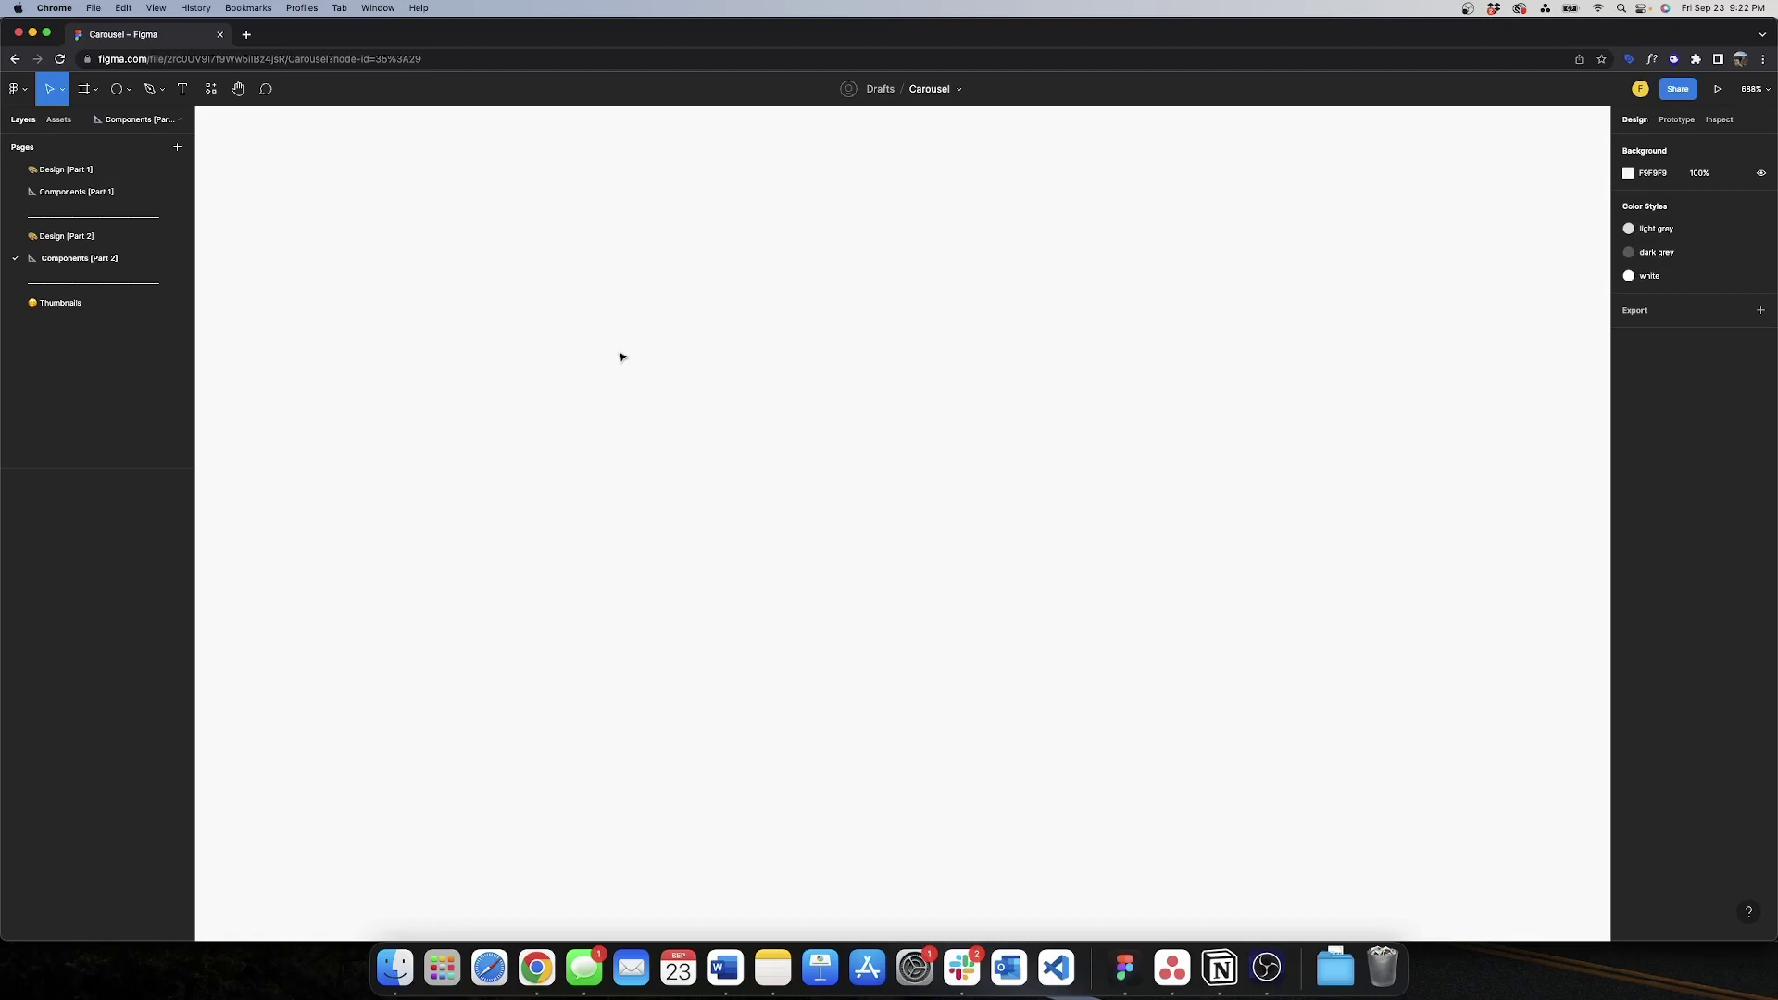
# - Draw a small grey circle with the Ellipse tool and size it 8×8
pyautogui.press('o')
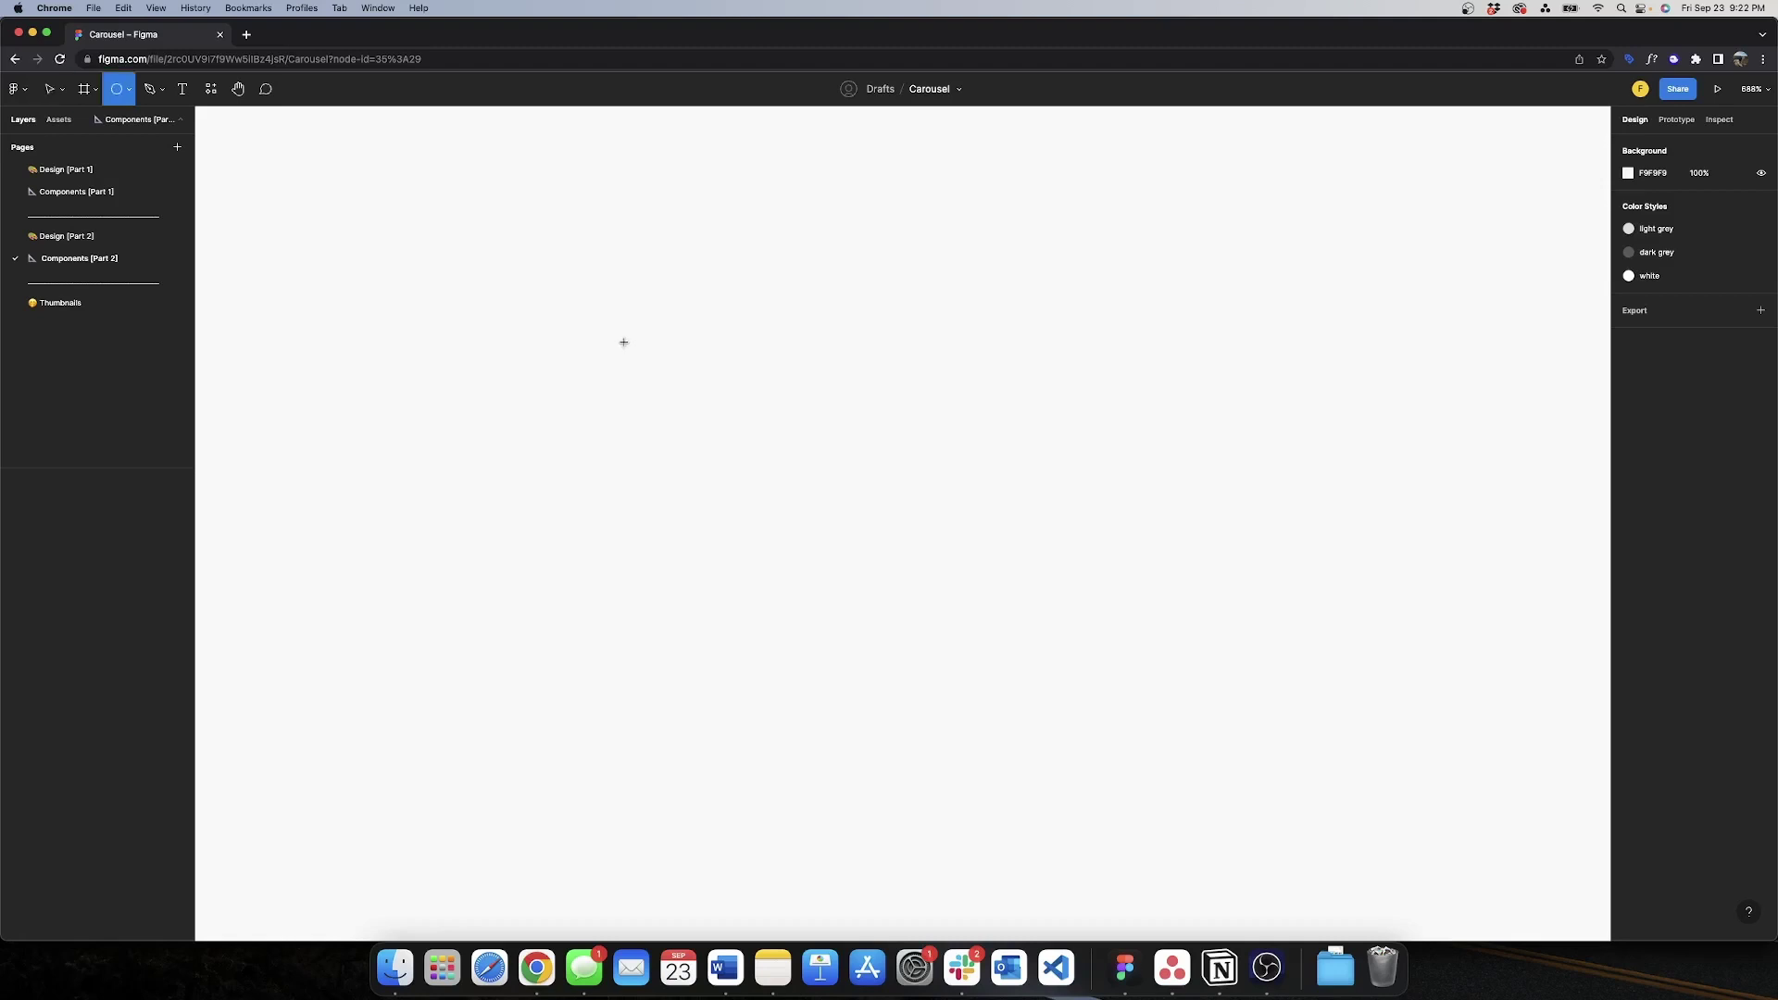
pyautogui.moveTo(624, 342); pyautogui.dragTo(643, 364)
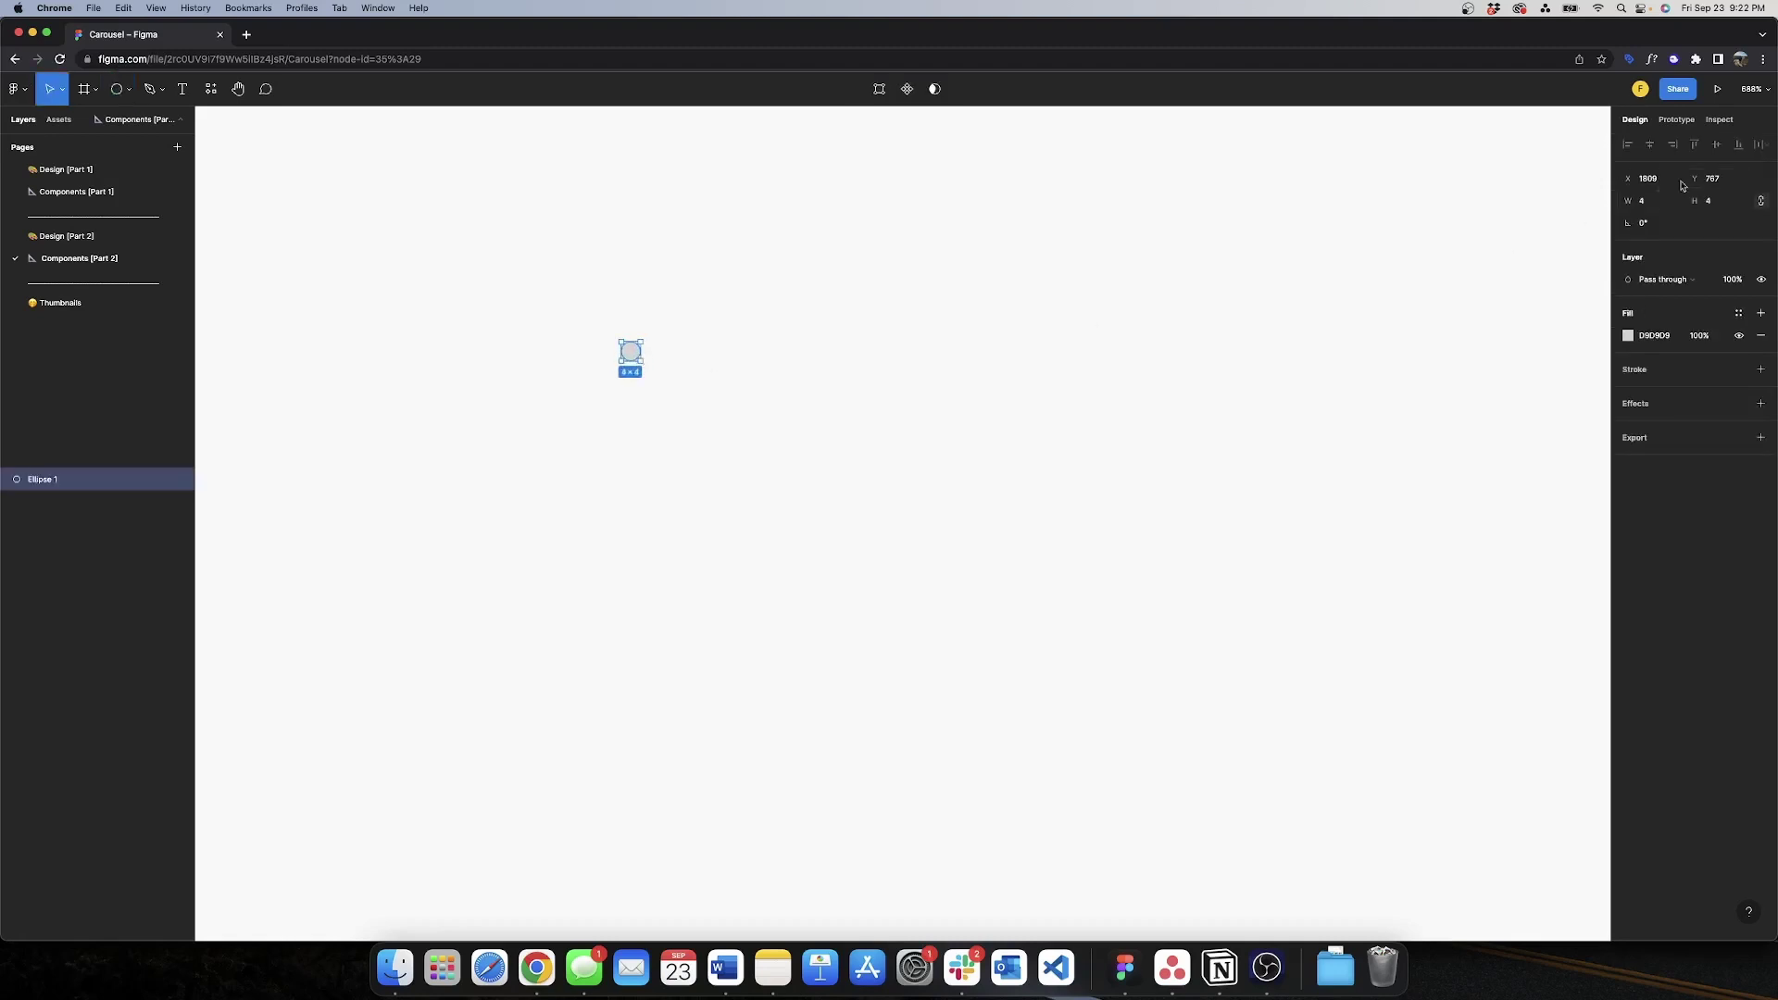
pyautogui.click(1665, 202)
pyautogui.write('6')
pyautogui.press('Return')
pyautogui.click(1096, 266)
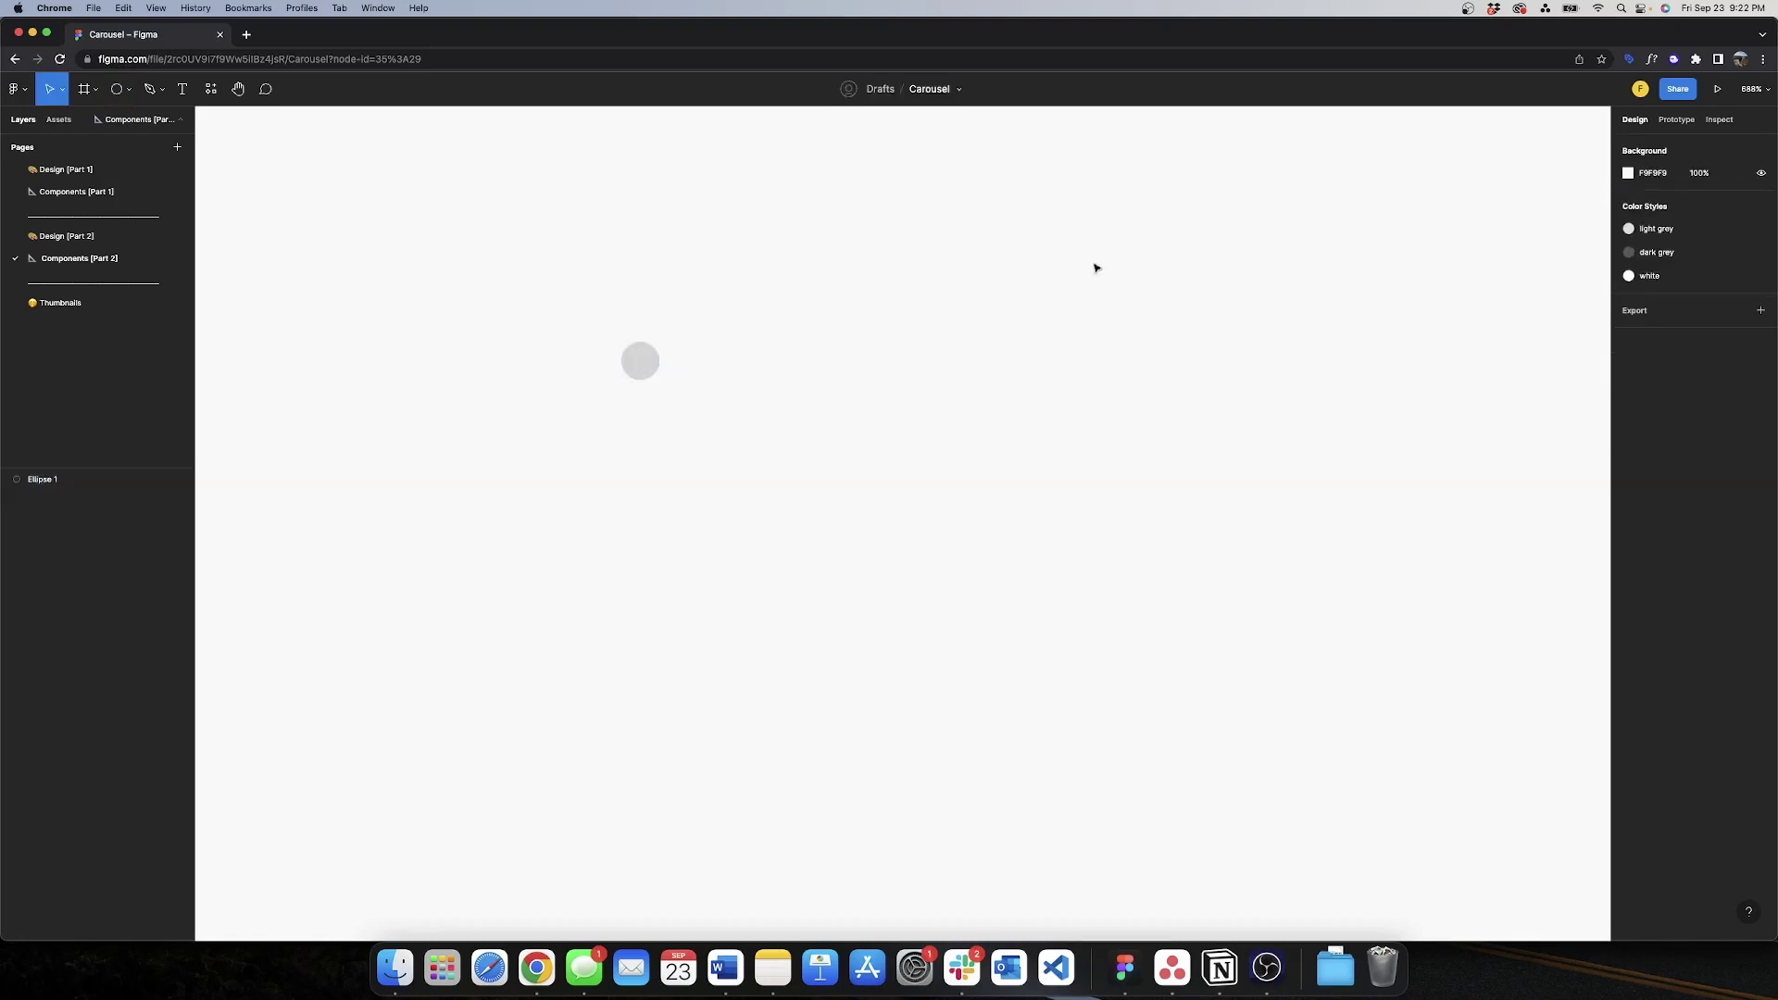
pyautogui.click(629, 366)
# - Add two 4×4 copies of the circle in a row to its right
pyautogui.press('super+d')
pyautogui.moveTo(644, 361); pyautogui.dragTo(723, 368)
pyautogui.click(1645, 209)
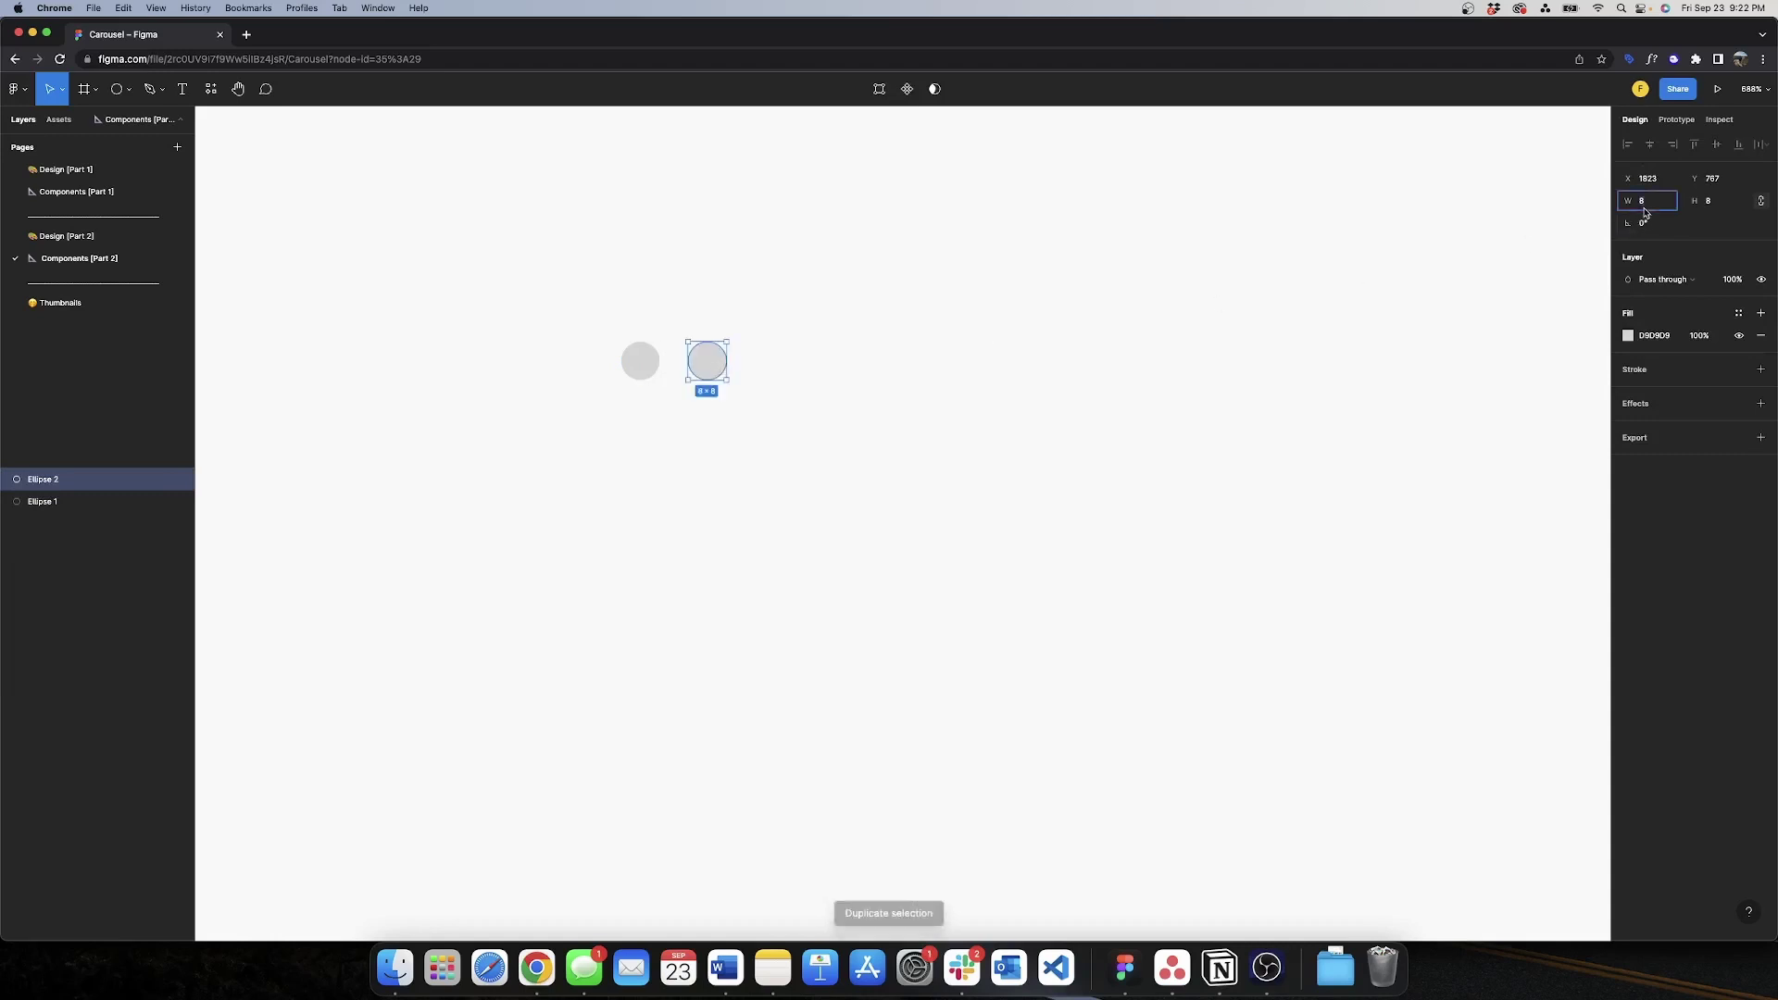
pyautogui.write('4')
pyautogui.press('Return')
pyautogui.click(1146, 239)
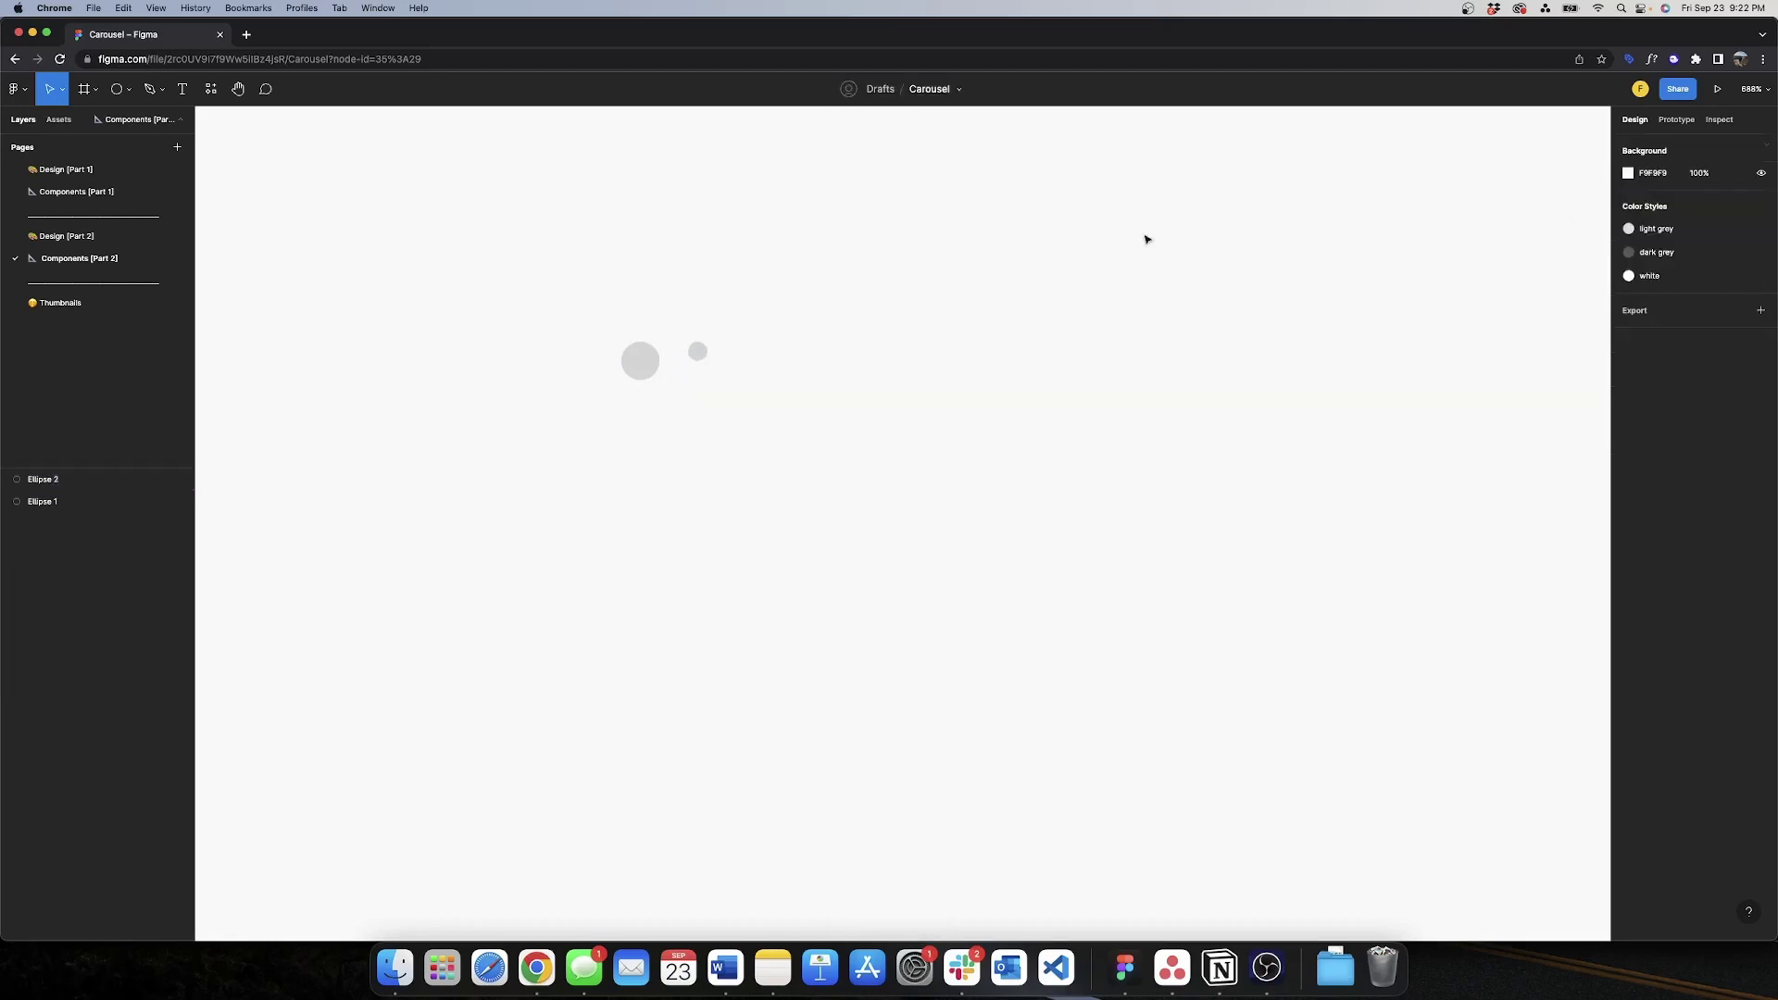
pyautogui.click(701, 352)
pyautogui.press('super+d')
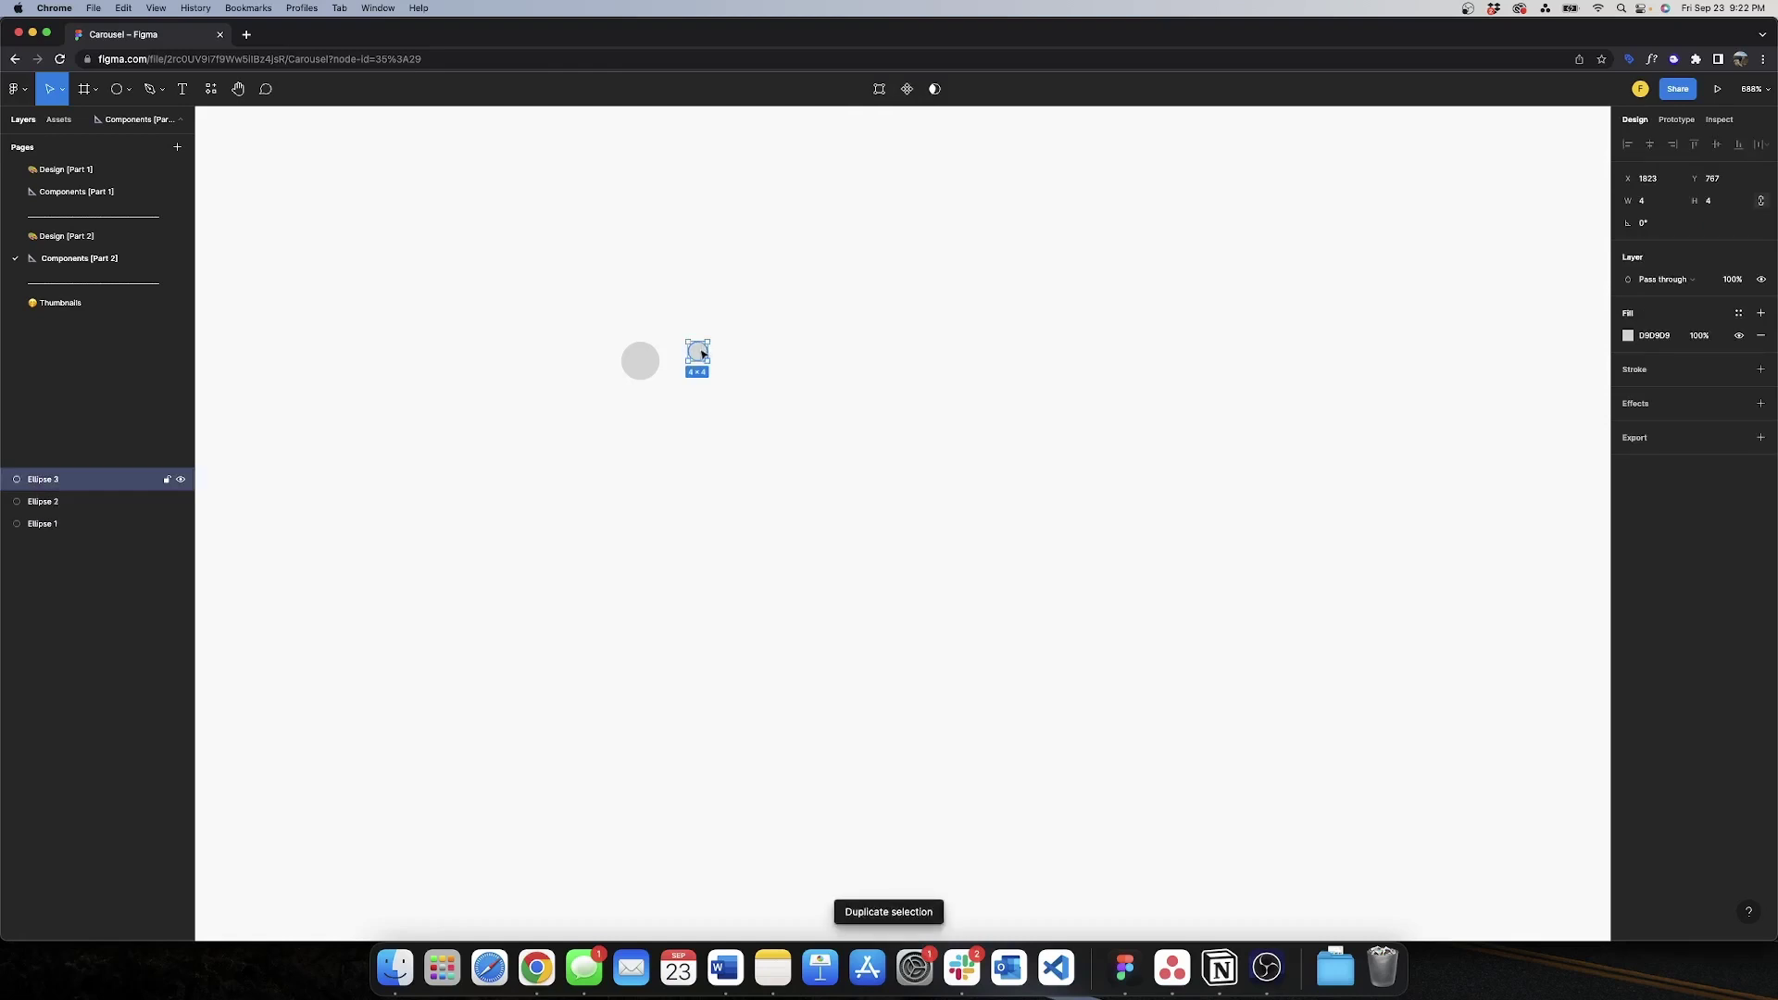
pyautogui.moveTo(702, 352); pyautogui.dragTo(742, 353)
pyautogui.click(1005, 283)
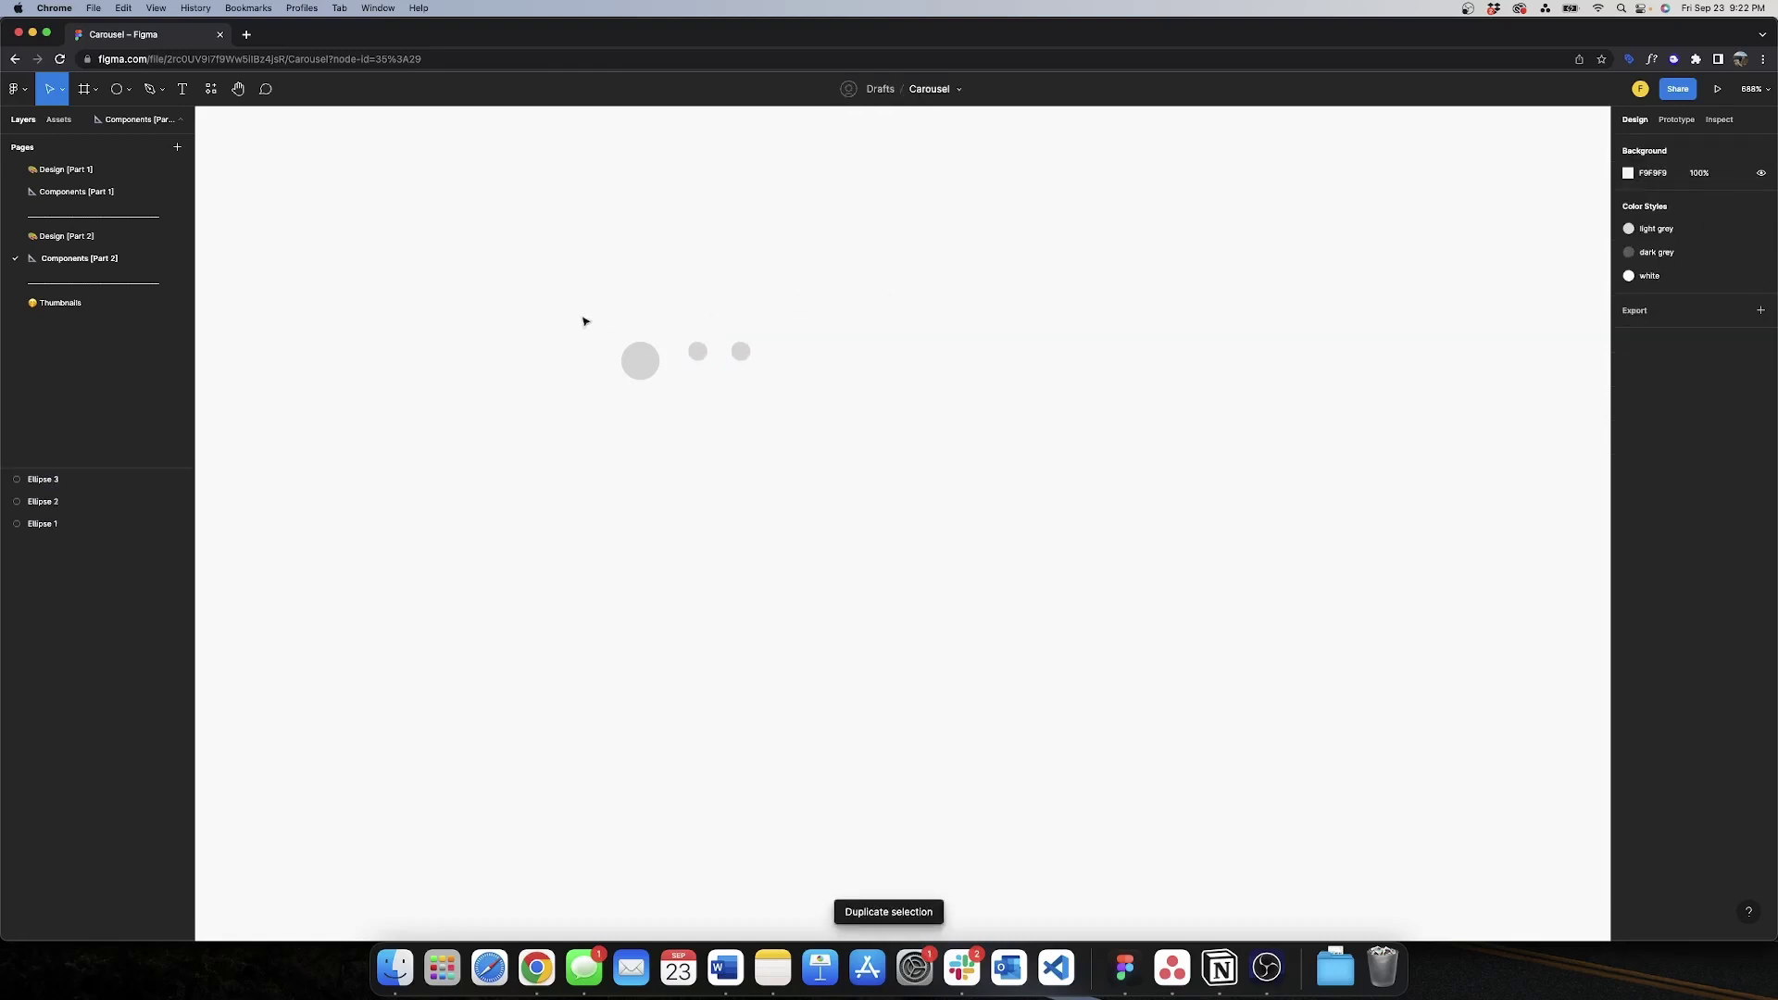
# - Rename the big circle's layer to Pointer and the first small circle's layer to Dot 1
pyautogui.click(71, 479)
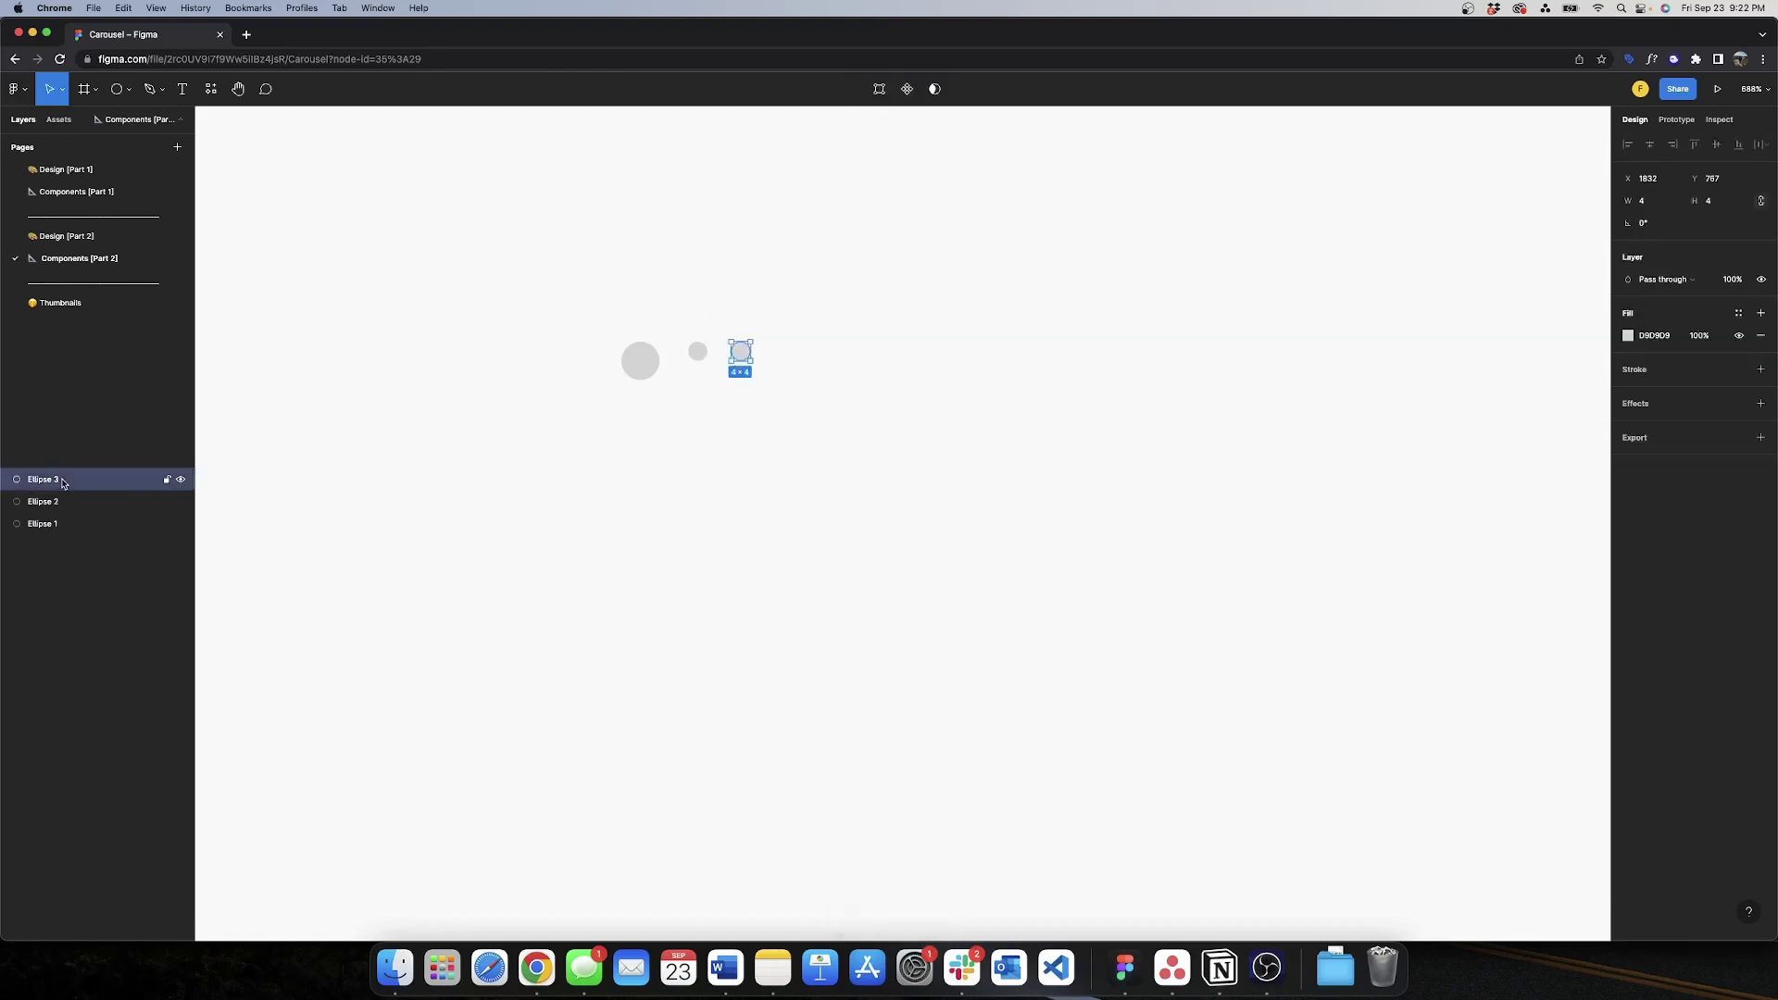
pyautogui.doubleClick(51, 523)
pyautogui.write('Po')
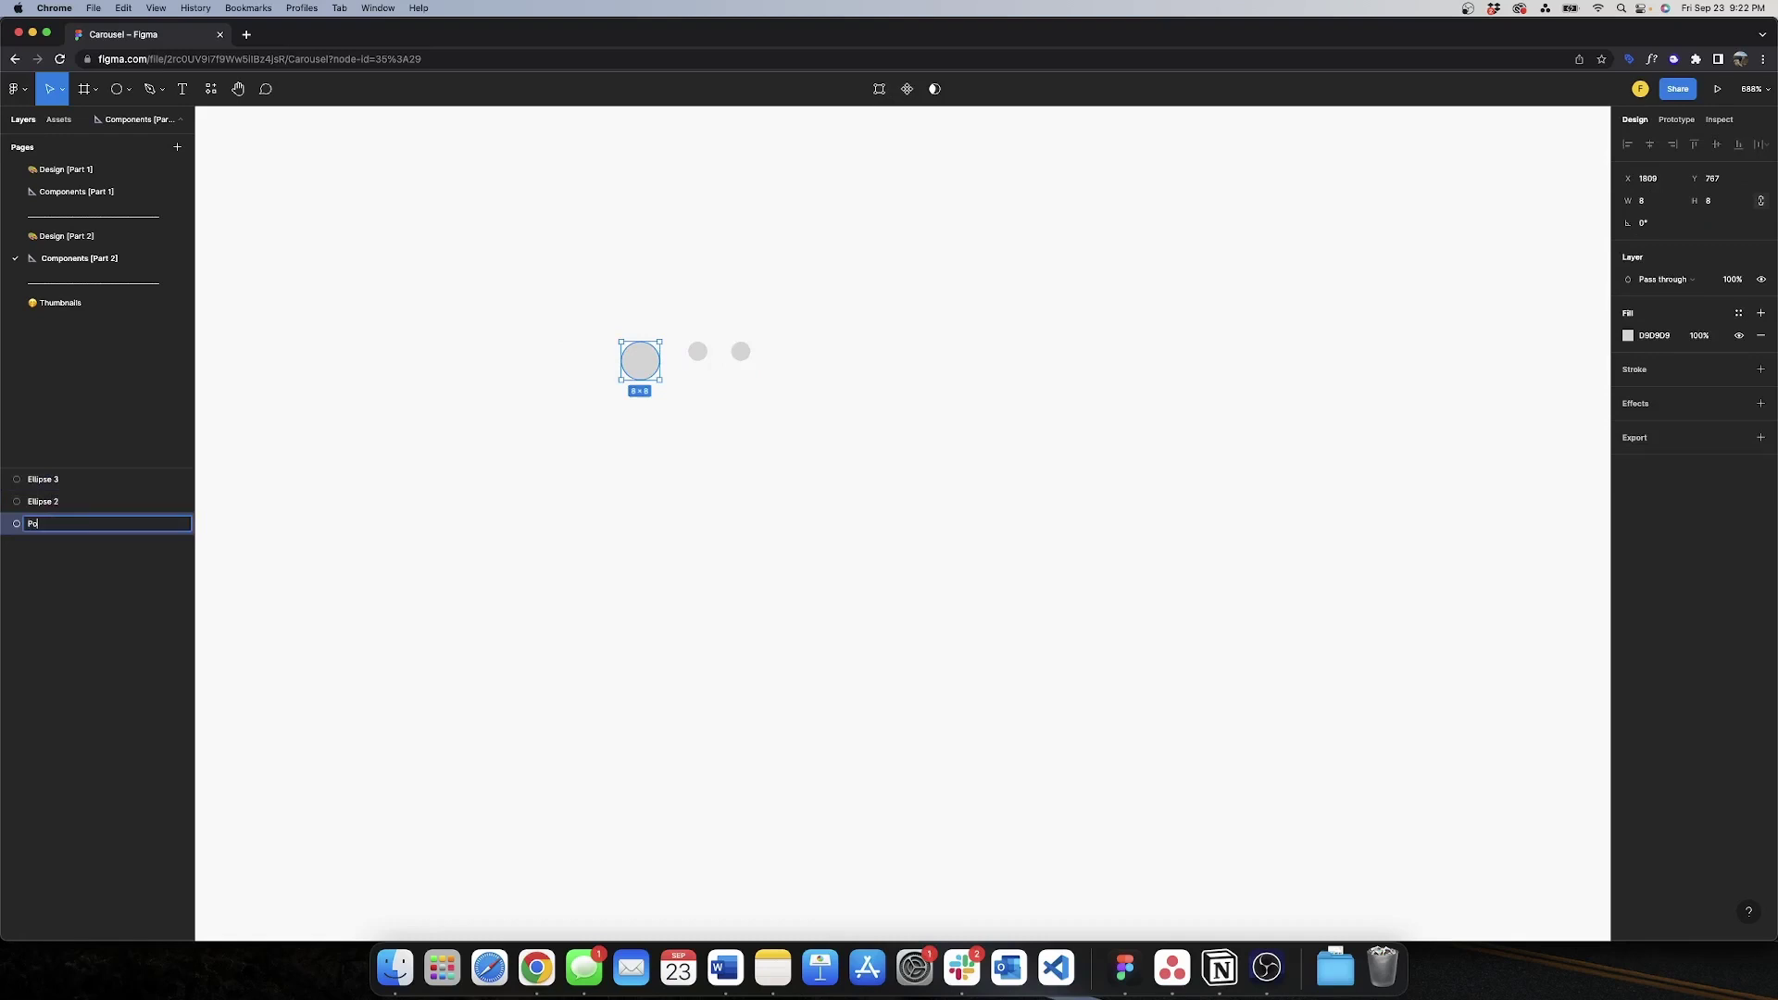
pyautogui.write('inter')
pyautogui.doubleClick(53, 504)
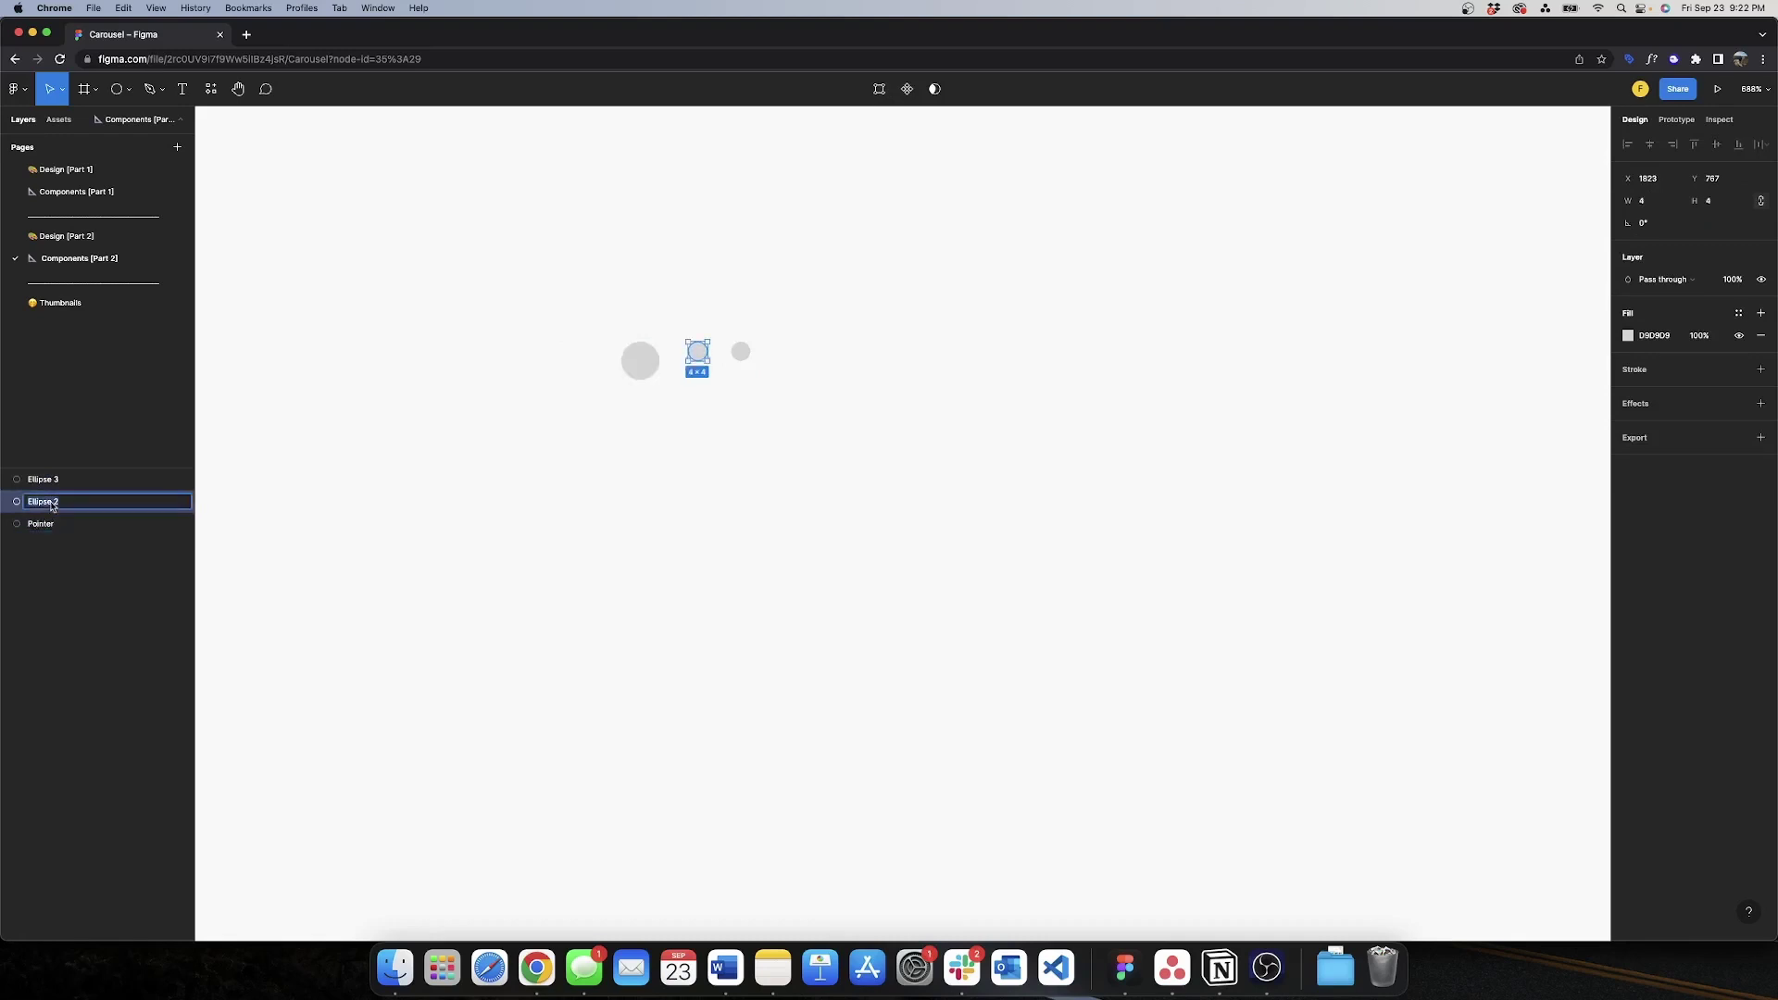
pyautogui.write('Dot 1')
pyautogui.doubleClick(49, 485)
# - Name the last circle Dot 2 and wrap all three in a vertically centred auto-layout row with spacing 8
pyautogui.write('Dot 2')
pyautogui.click(524, 285)
pyautogui.moveTo(517, 281); pyautogui.dragTo(790, 446)
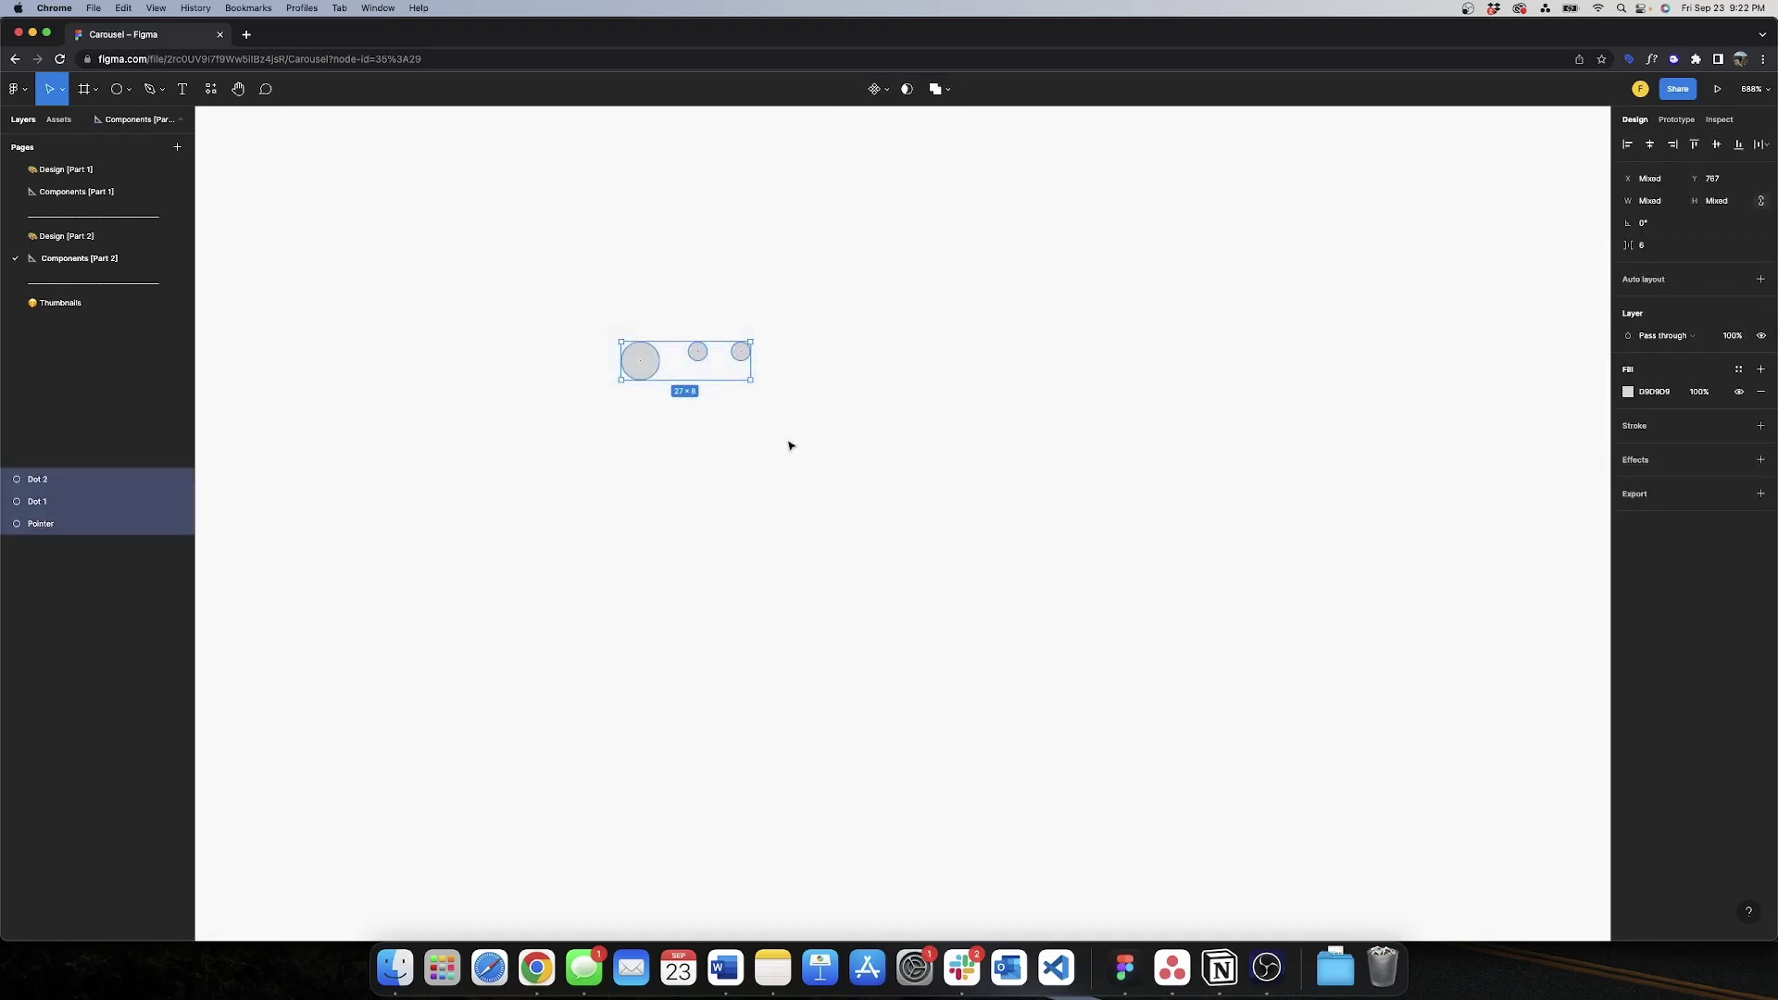
pyautogui.hotkey('shift', 'a')
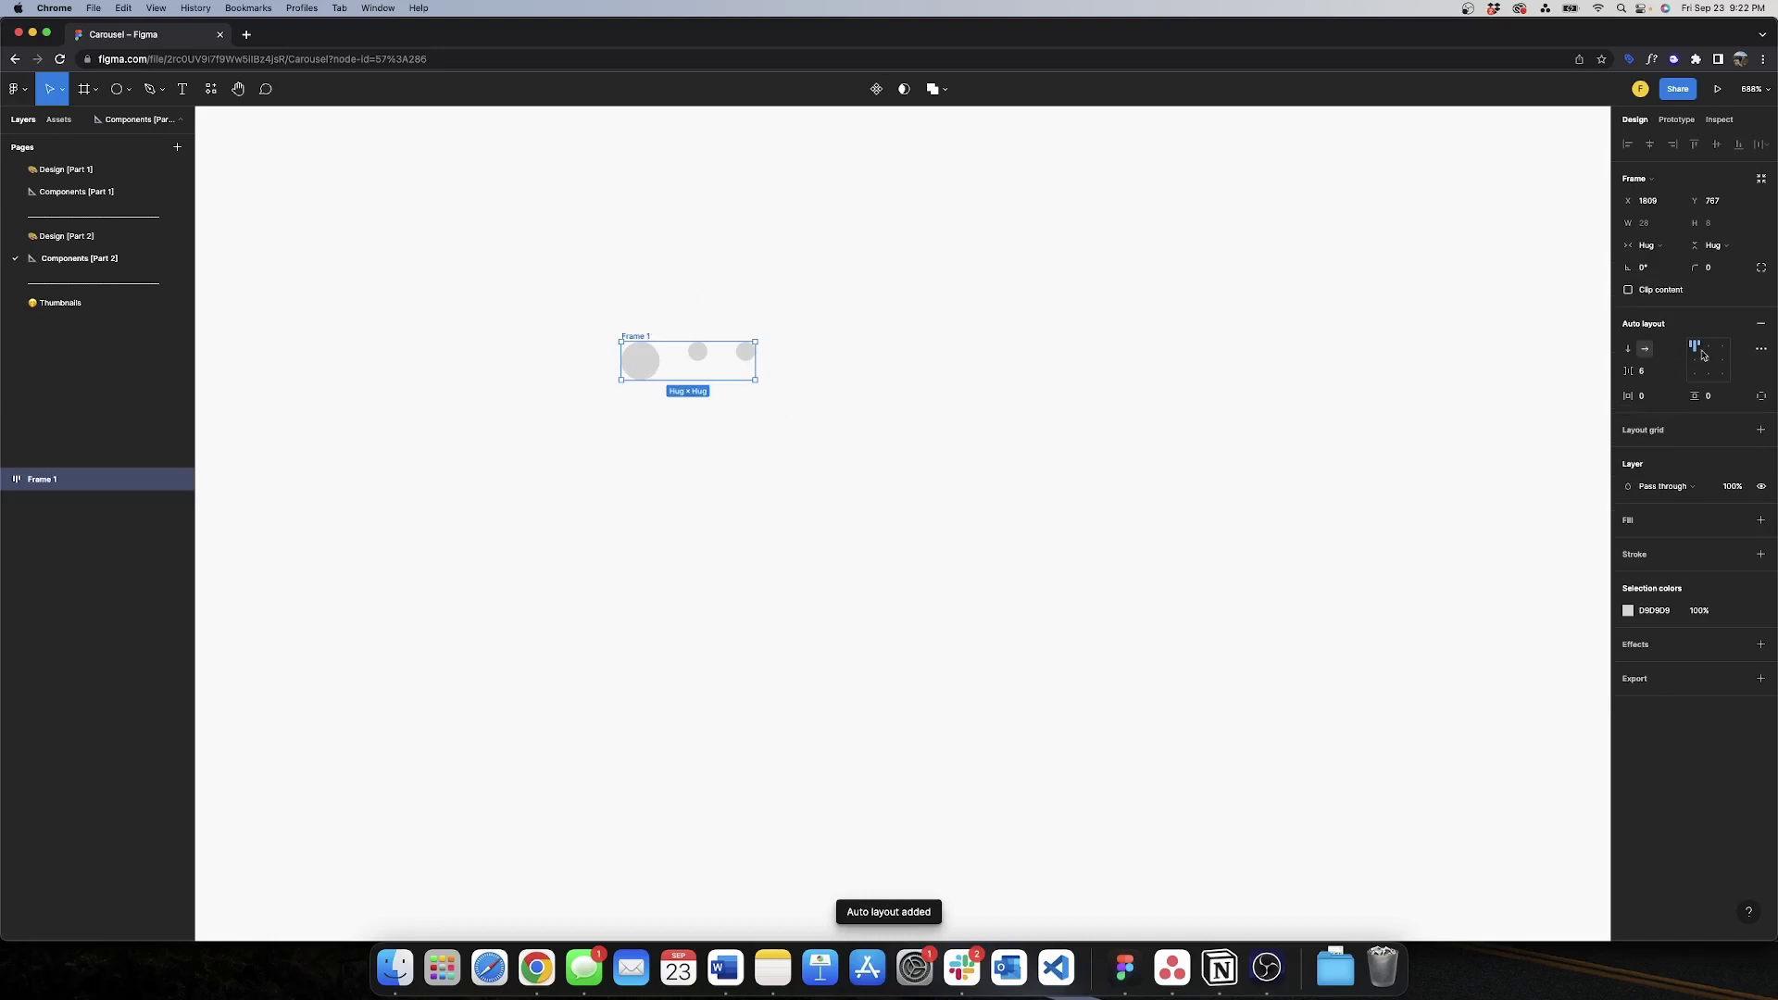
pyautogui.click(1707, 359)
pyautogui.click(1648, 375)
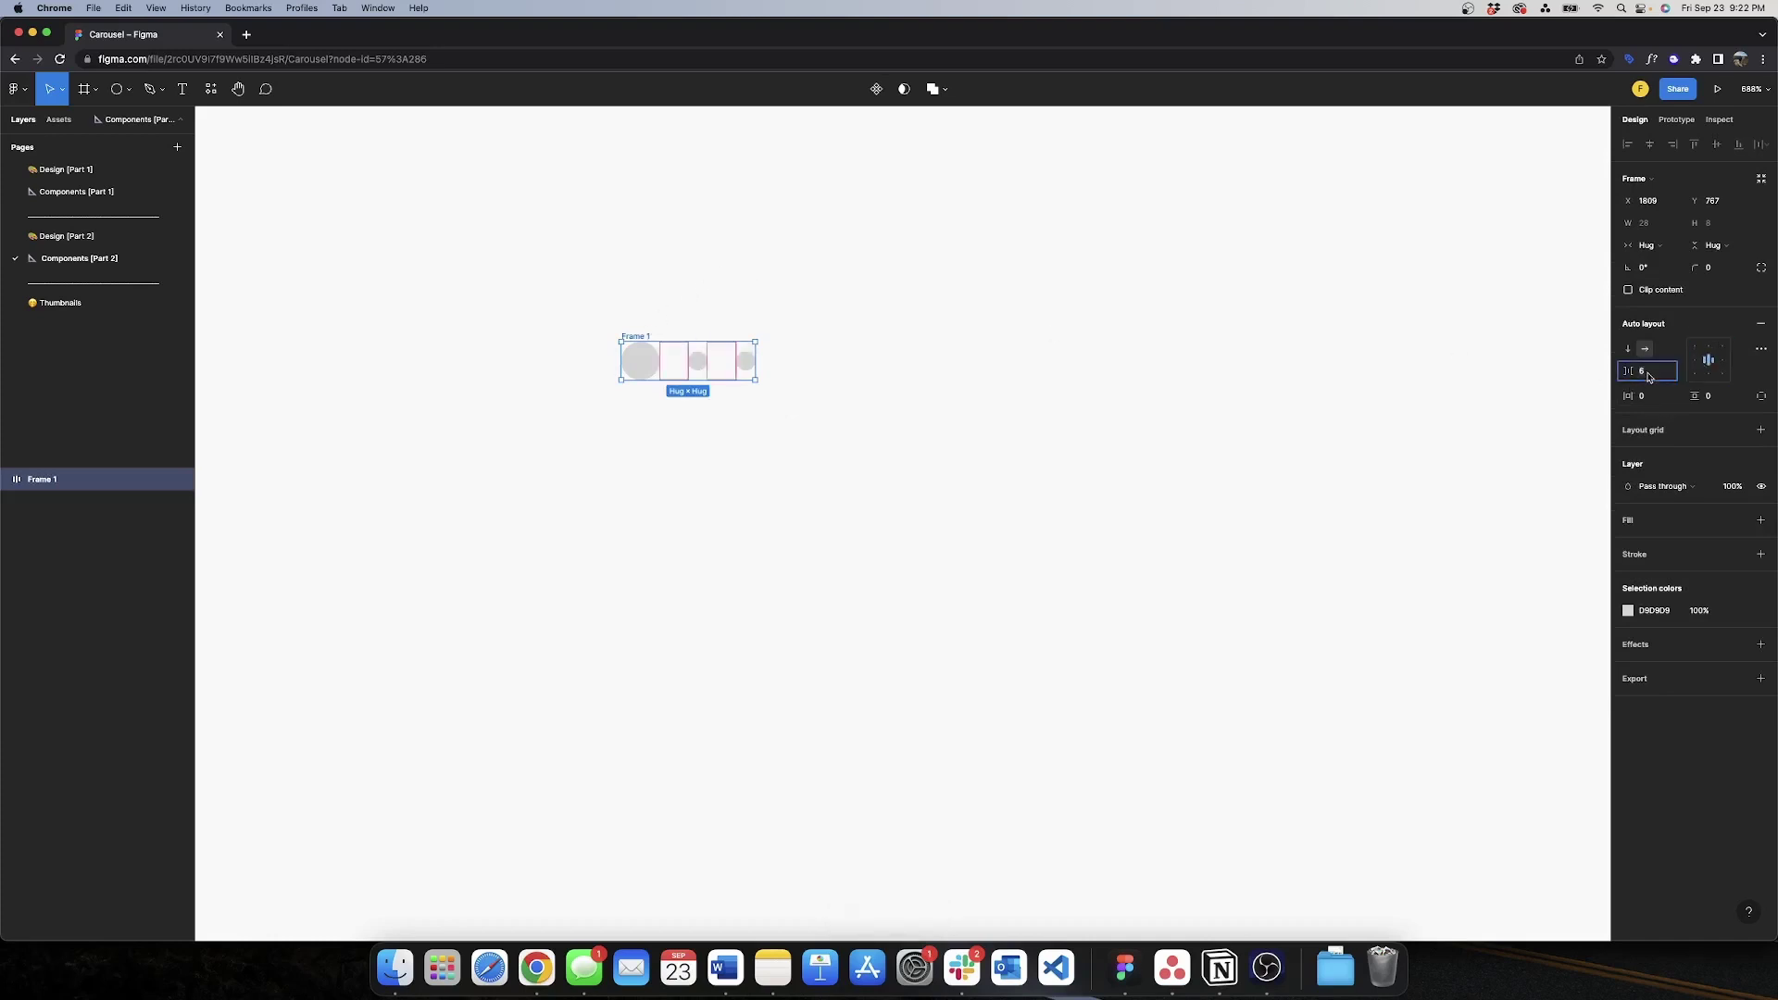
pyautogui.write('8')
pyautogui.press('Return')
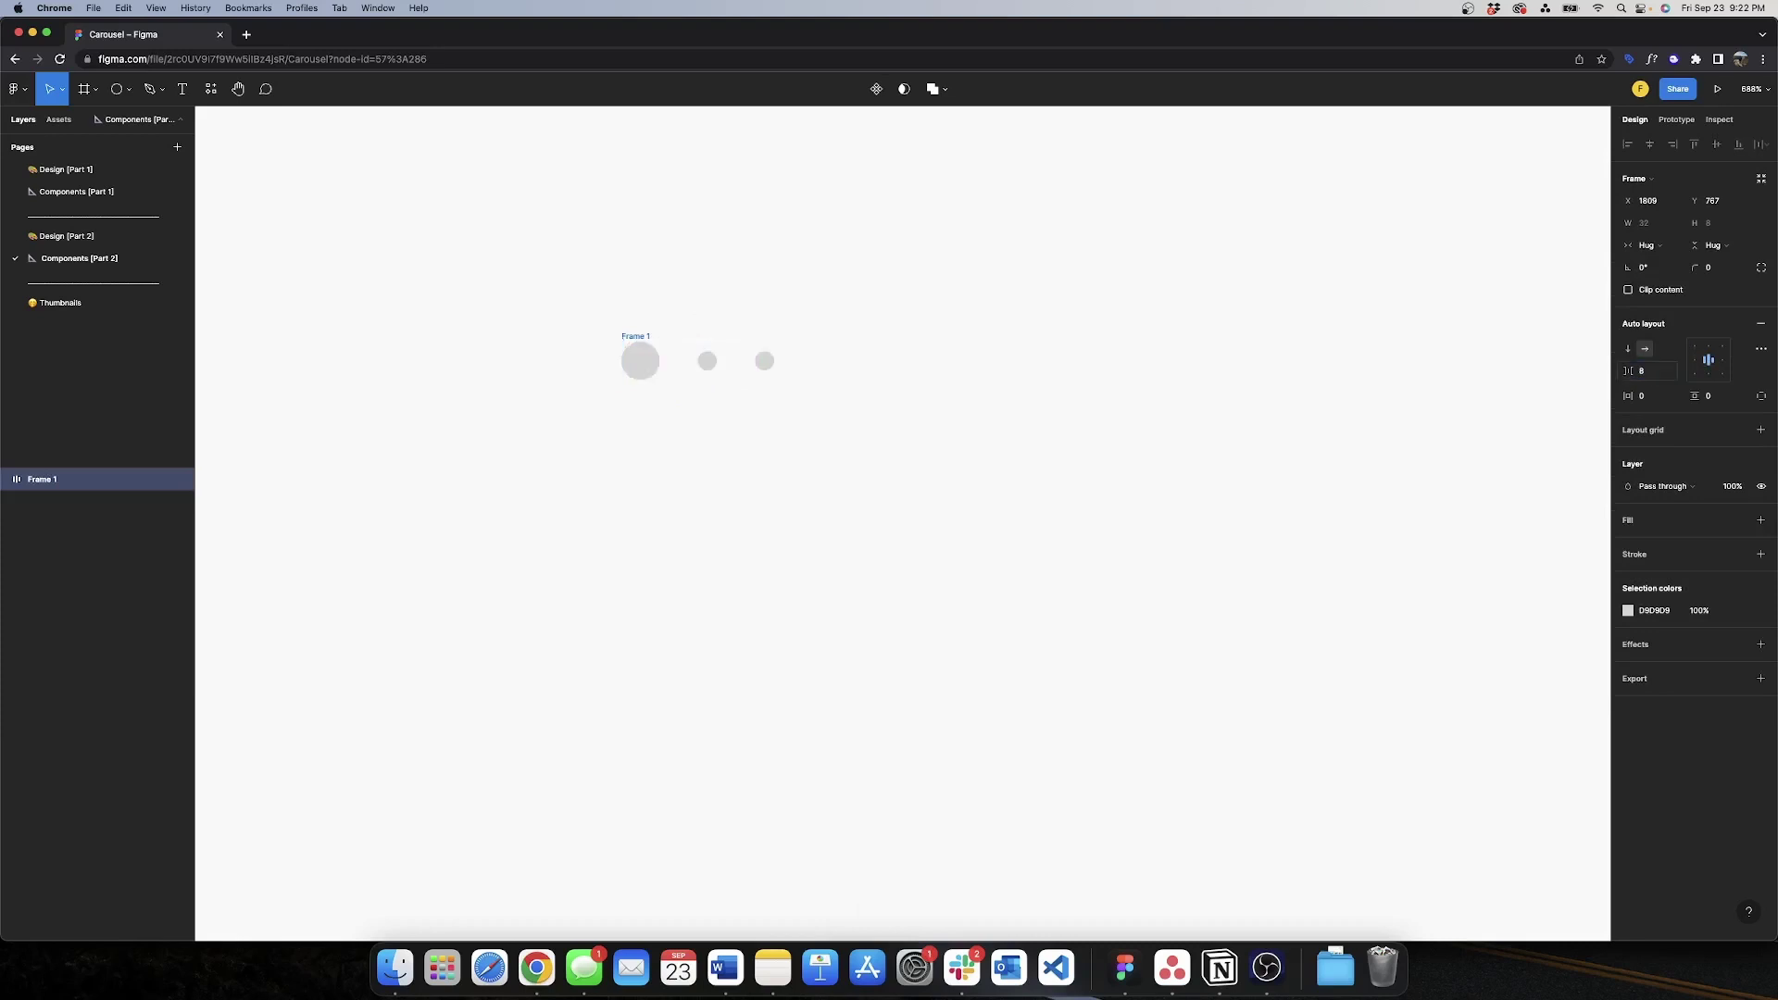
# - Colour all three circles black (000000)
pyautogui.click(1628, 610)
pyautogui.moveTo(1482, 640); pyautogui.dragTo(1445, 761)
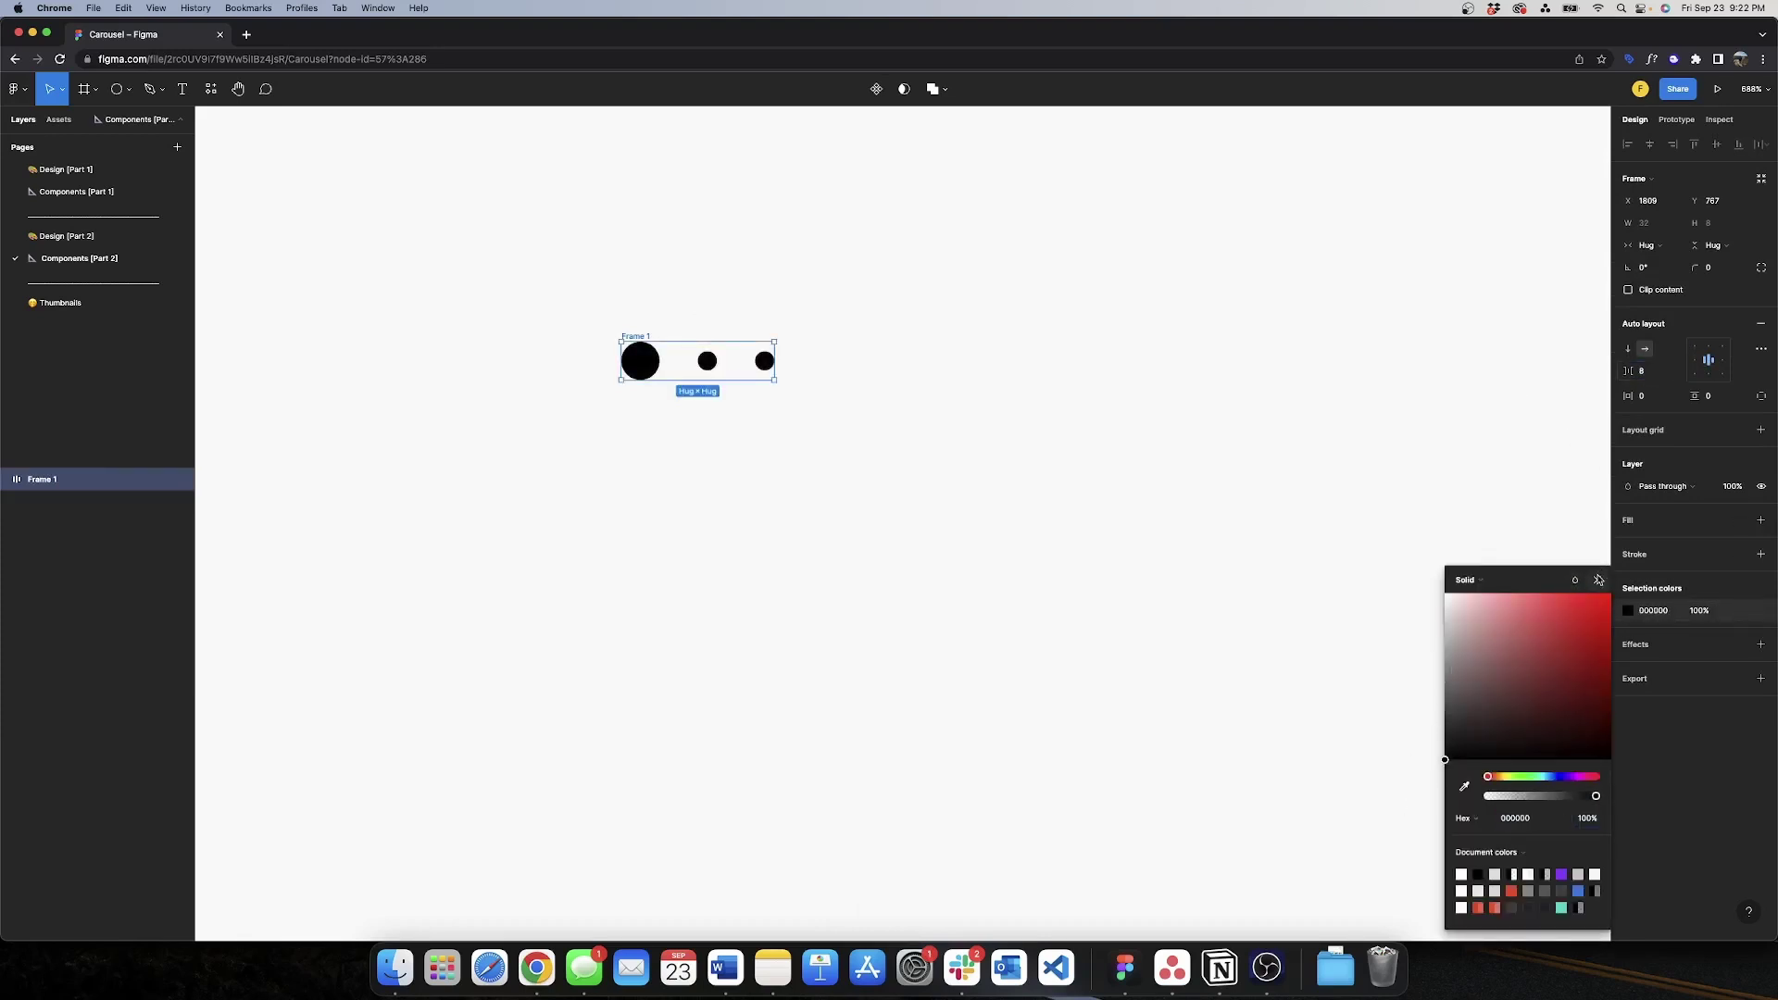
pyautogui.click(1215, 420)
pyautogui.click(644, 338)
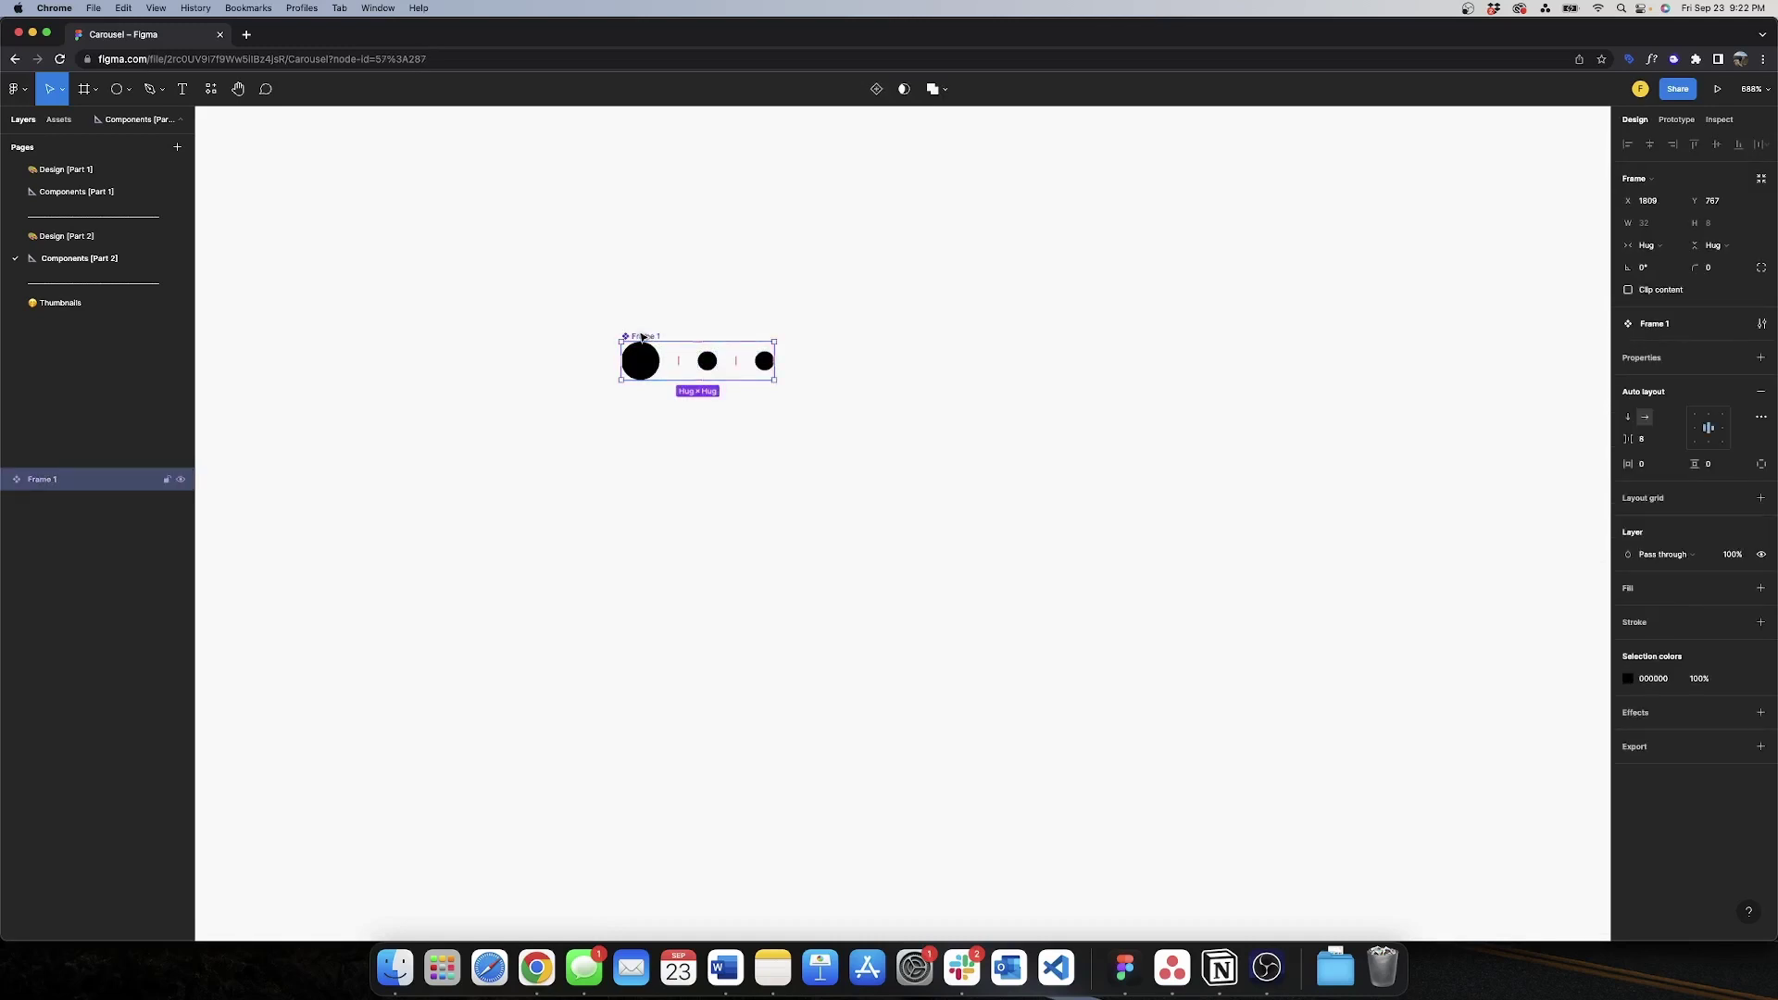
# - Make the dot row a component and add two more variants of it
pyautogui.press('super+alt+k')
pyautogui.click(875, 90)
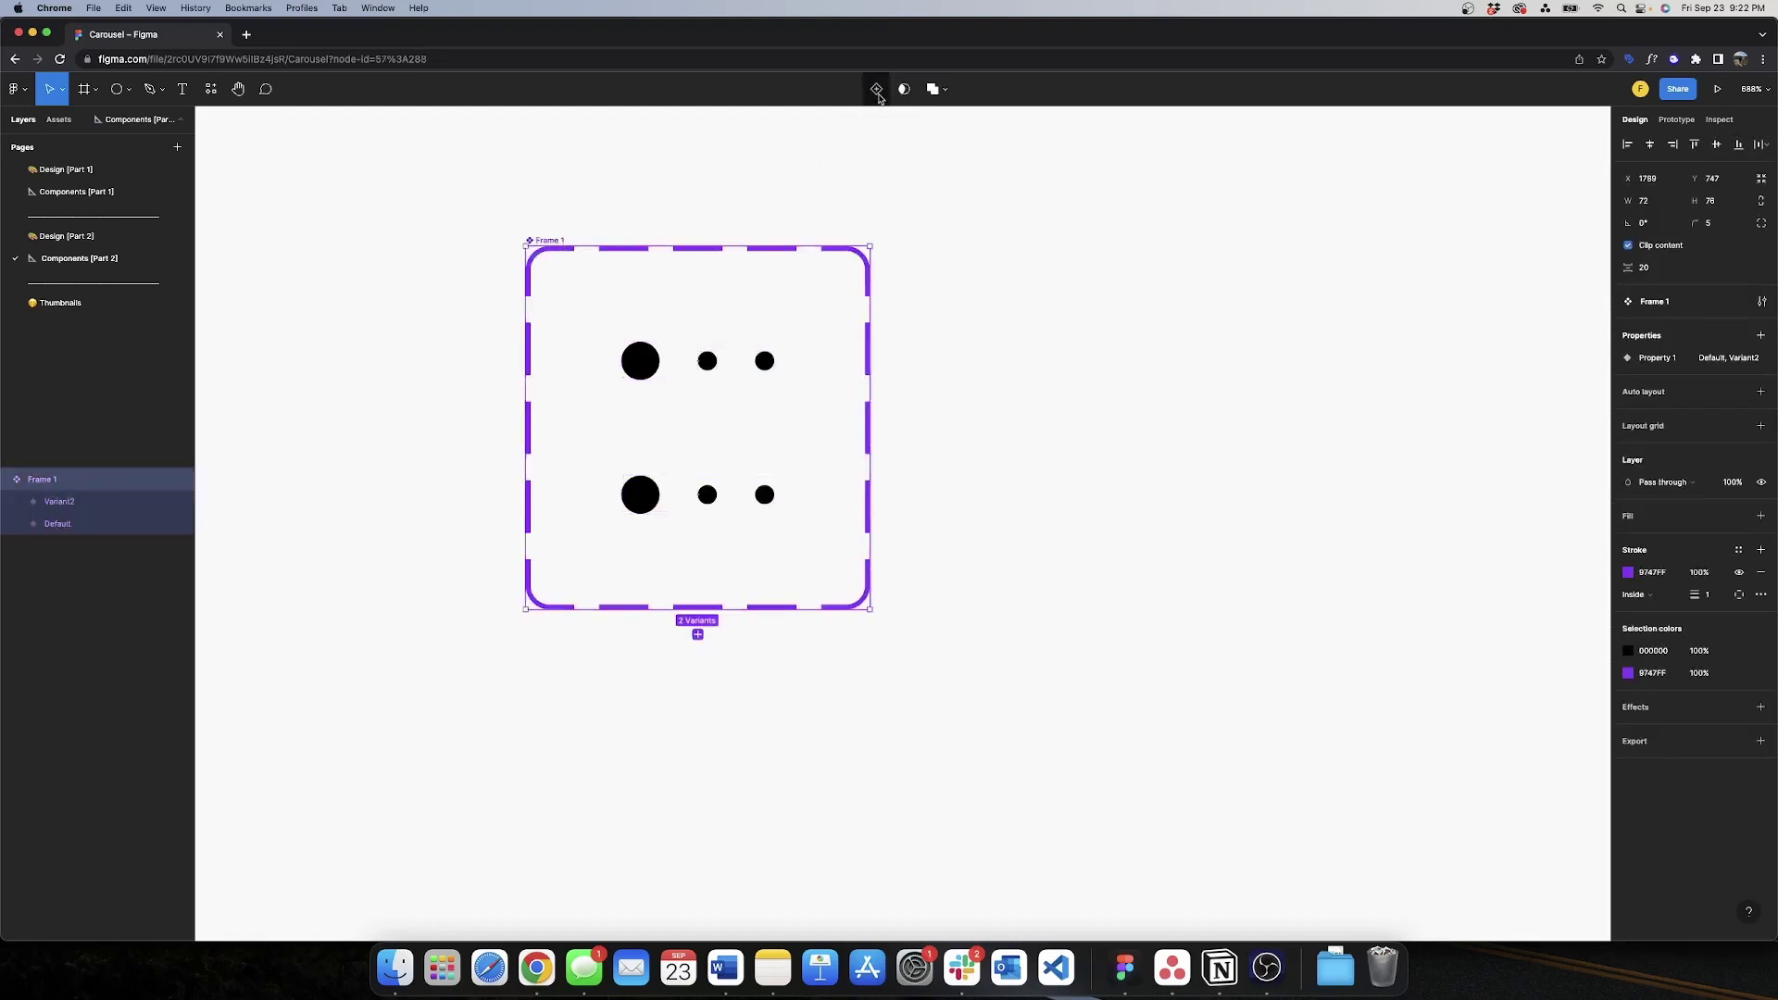
pyautogui.click(876, 89)
pyautogui.click(924, 243)
pyautogui.click(563, 238)
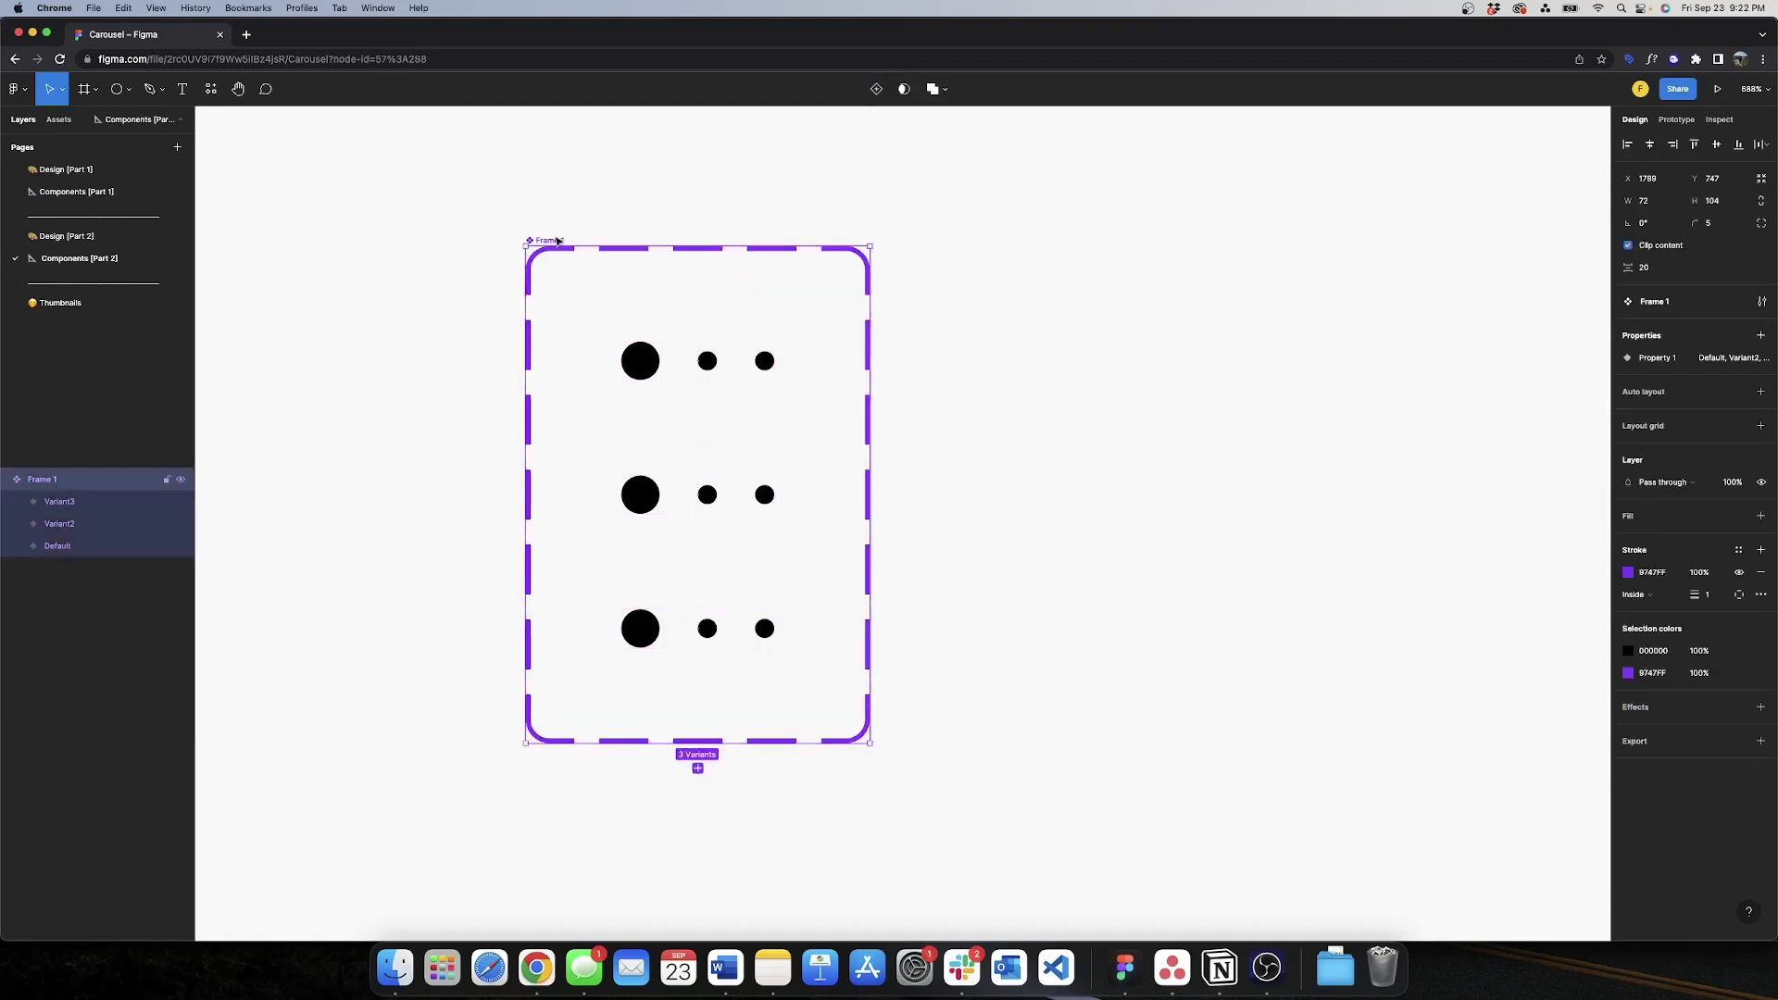
# - Rename the variant property to page and set the top variant's value to 1
pyautogui.doubleClick(1650, 363)
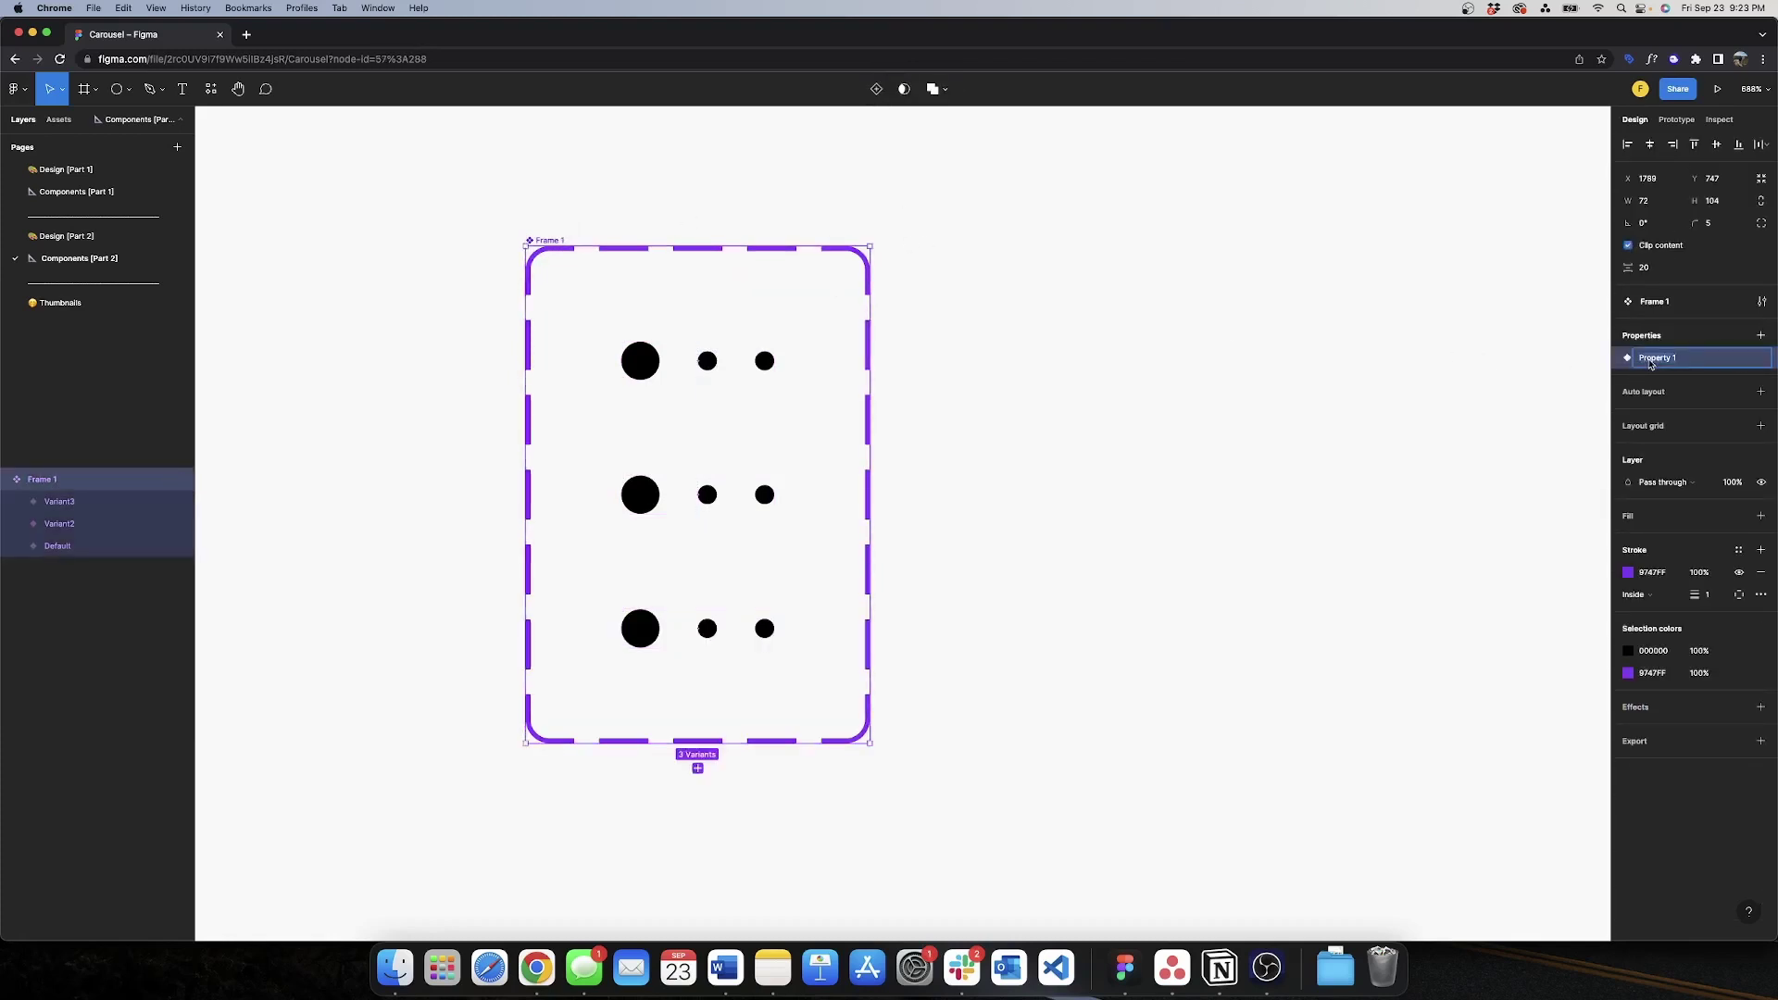
pyautogui.write('page')
pyautogui.click(1334, 296)
pyautogui.click(767, 378)
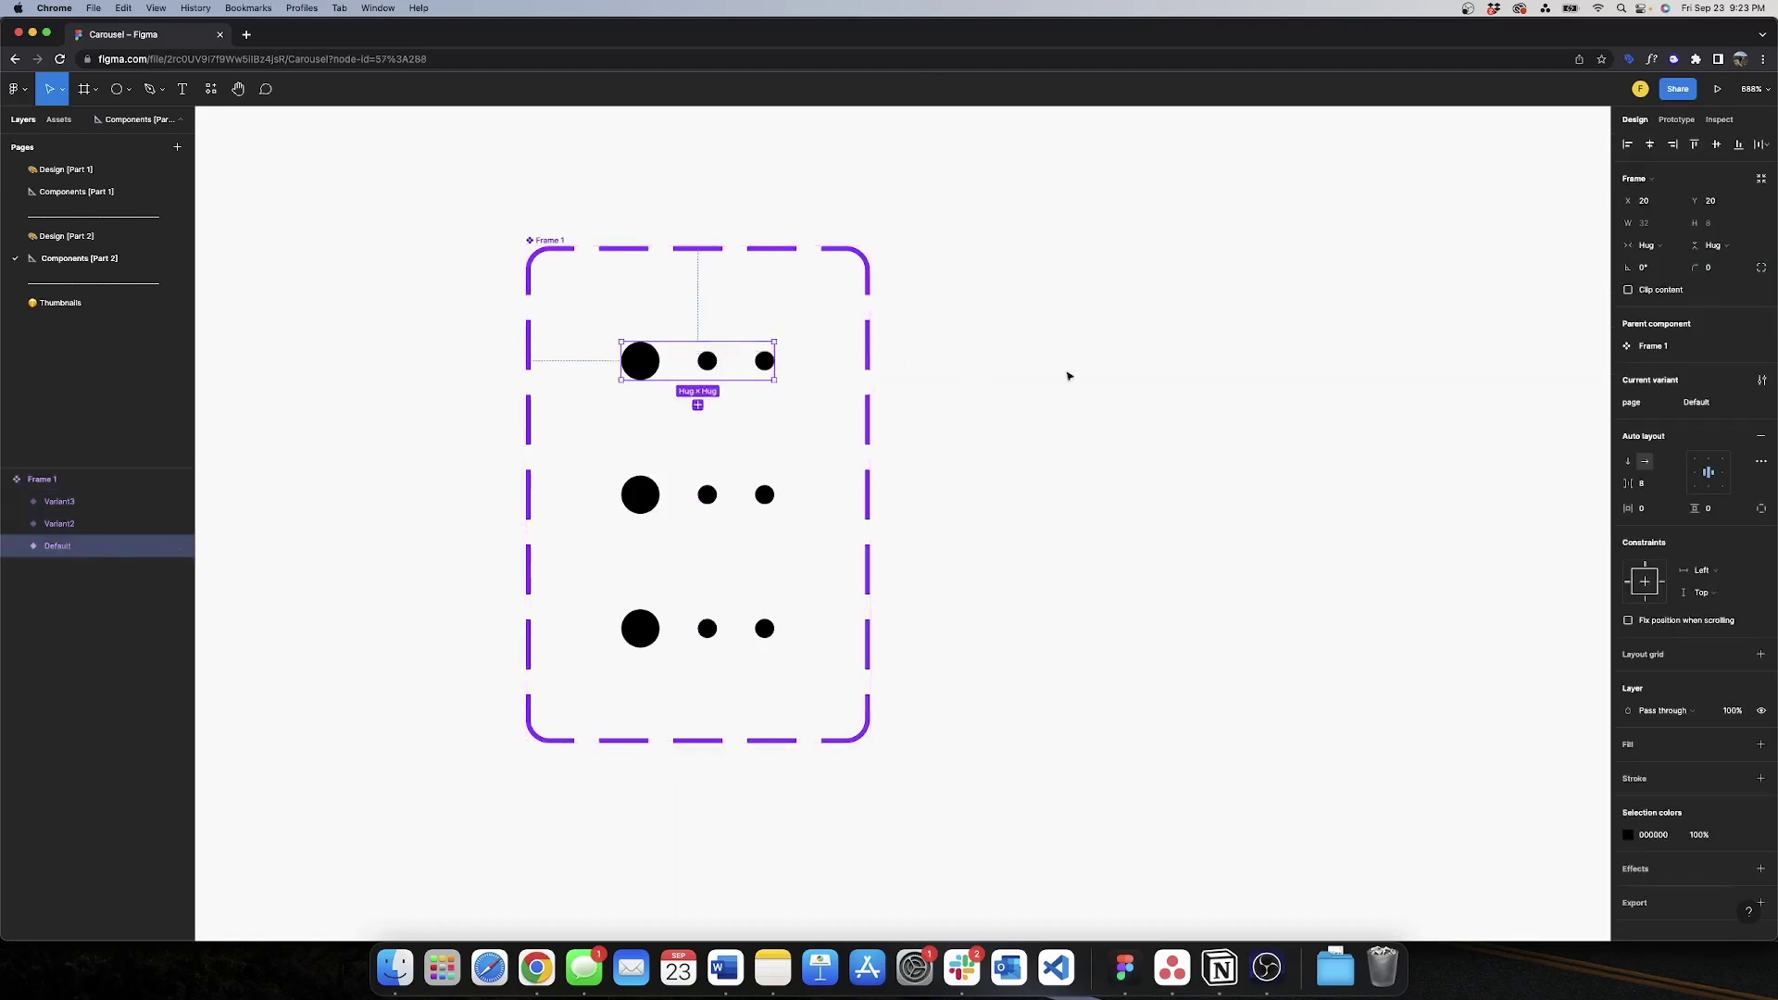
pyautogui.click(1704, 403)
pyautogui.write('1')
pyautogui.click(1378, 384)
# - Set the middle variant's page value to 2 and the bottom variant's to 3
pyautogui.click(652, 499)
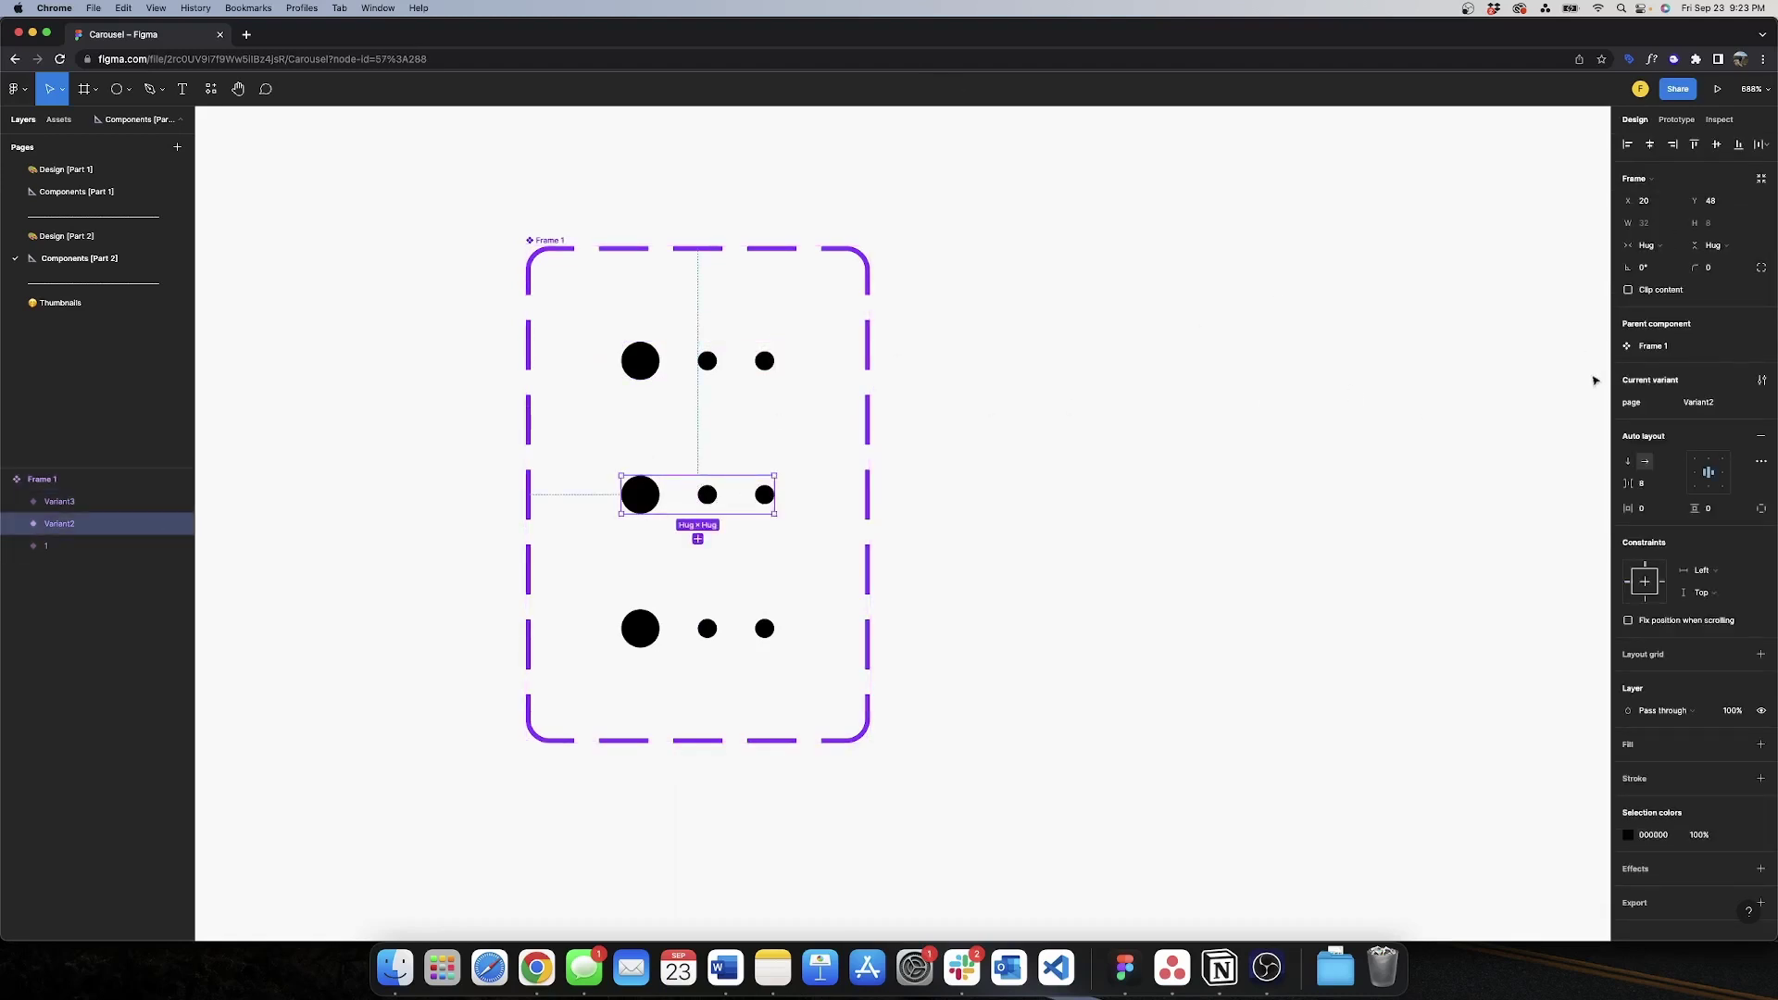
pyautogui.click(1704, 403)
pyautogui.write('2')
pyautogui.click(1480, 421)
pyautogui.click(640, 630)
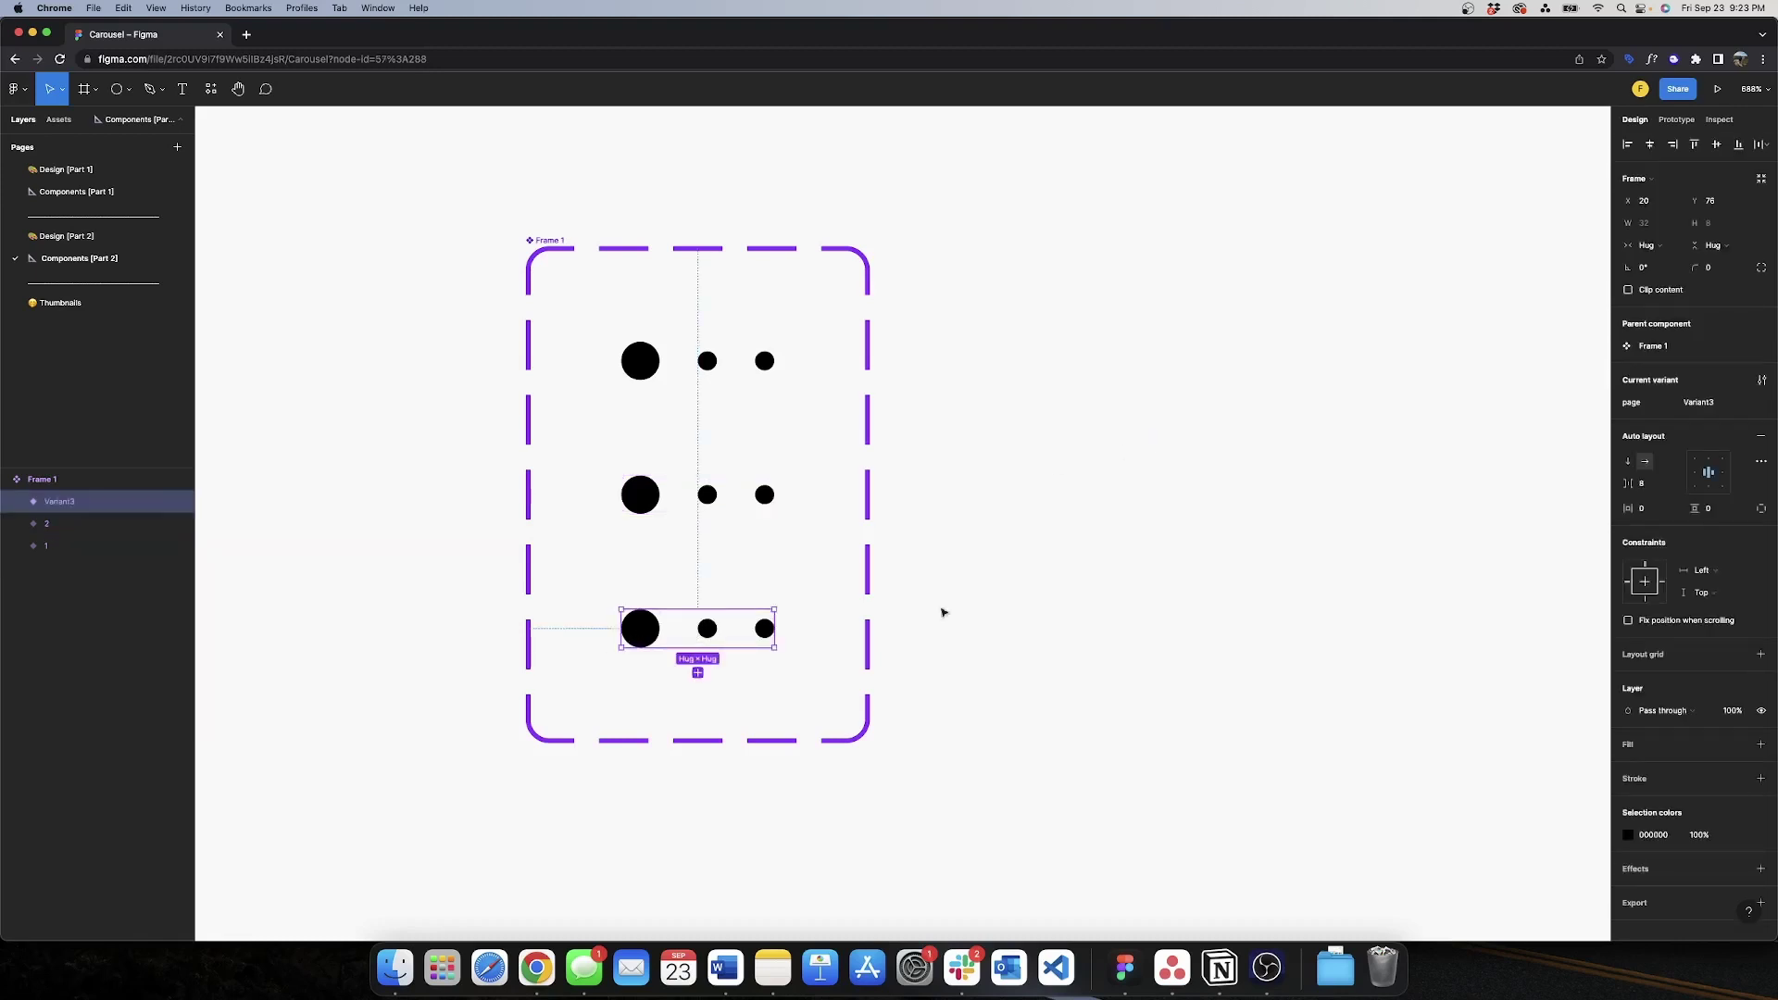
pyautogui.click(1694, 403)
pyautogui.write('4')
pyautogui.click(1253, 379)
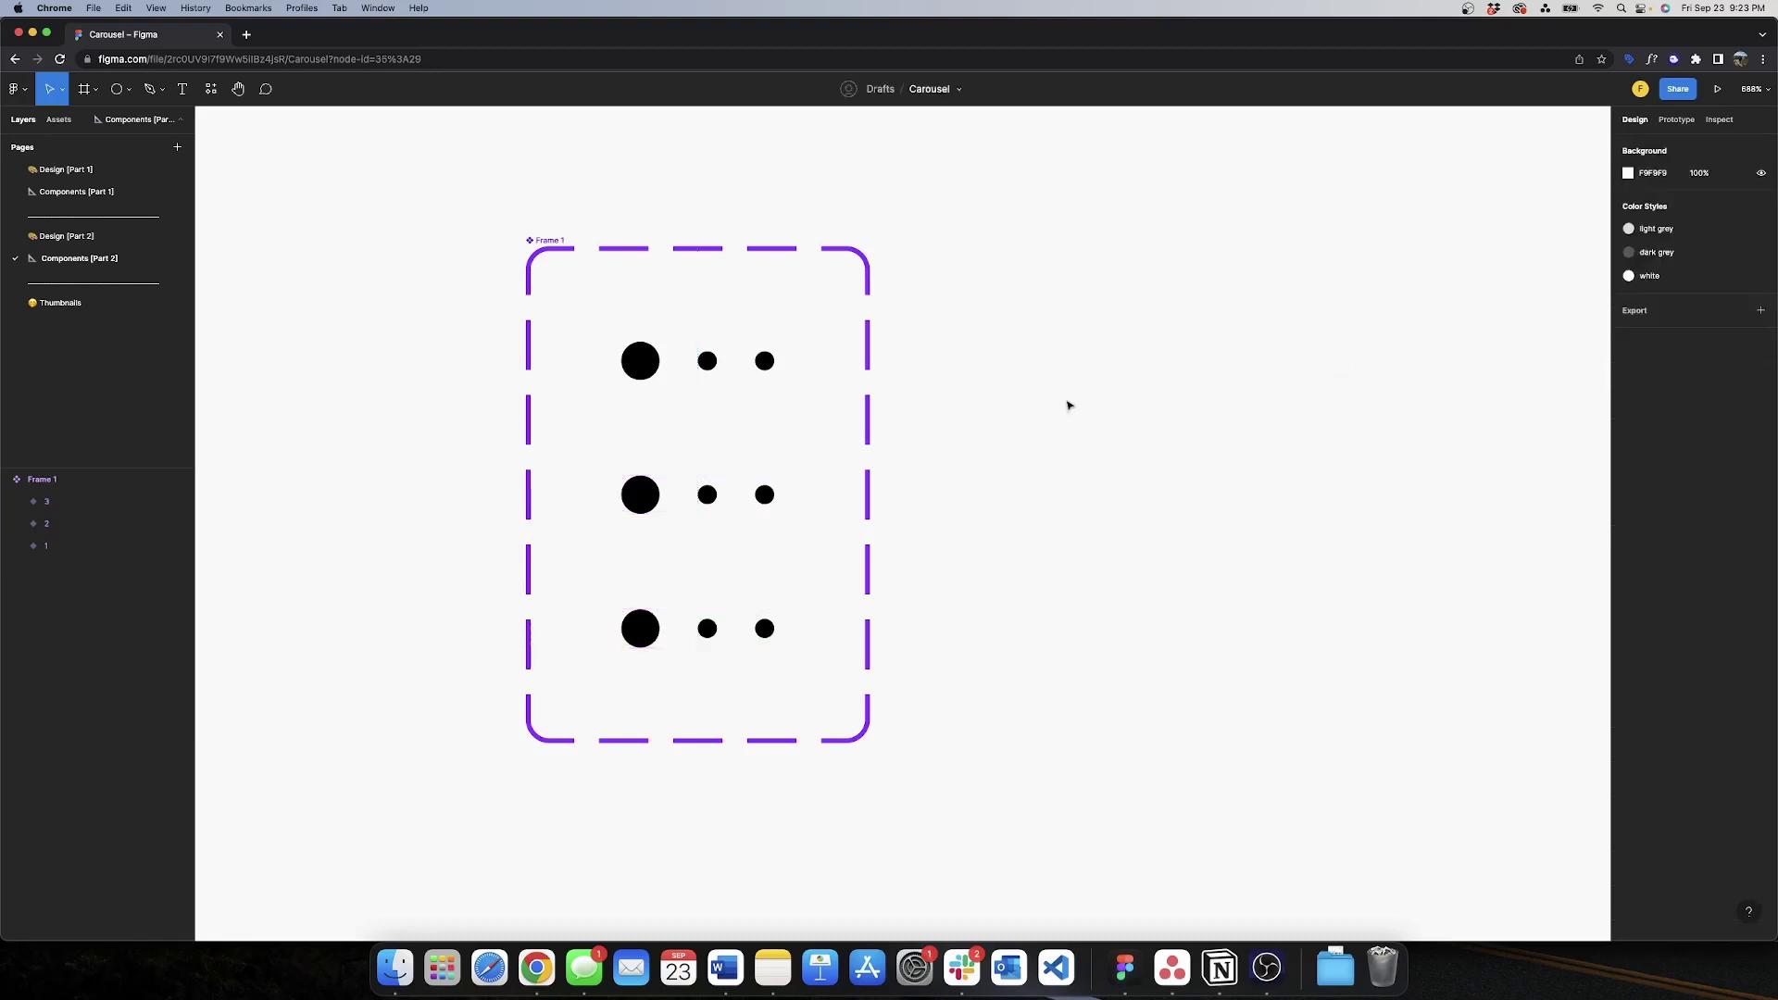
# - Move the Pointer dot to second place in variant 2 and to last place in variant 3
pyautogui.click(700, 484)
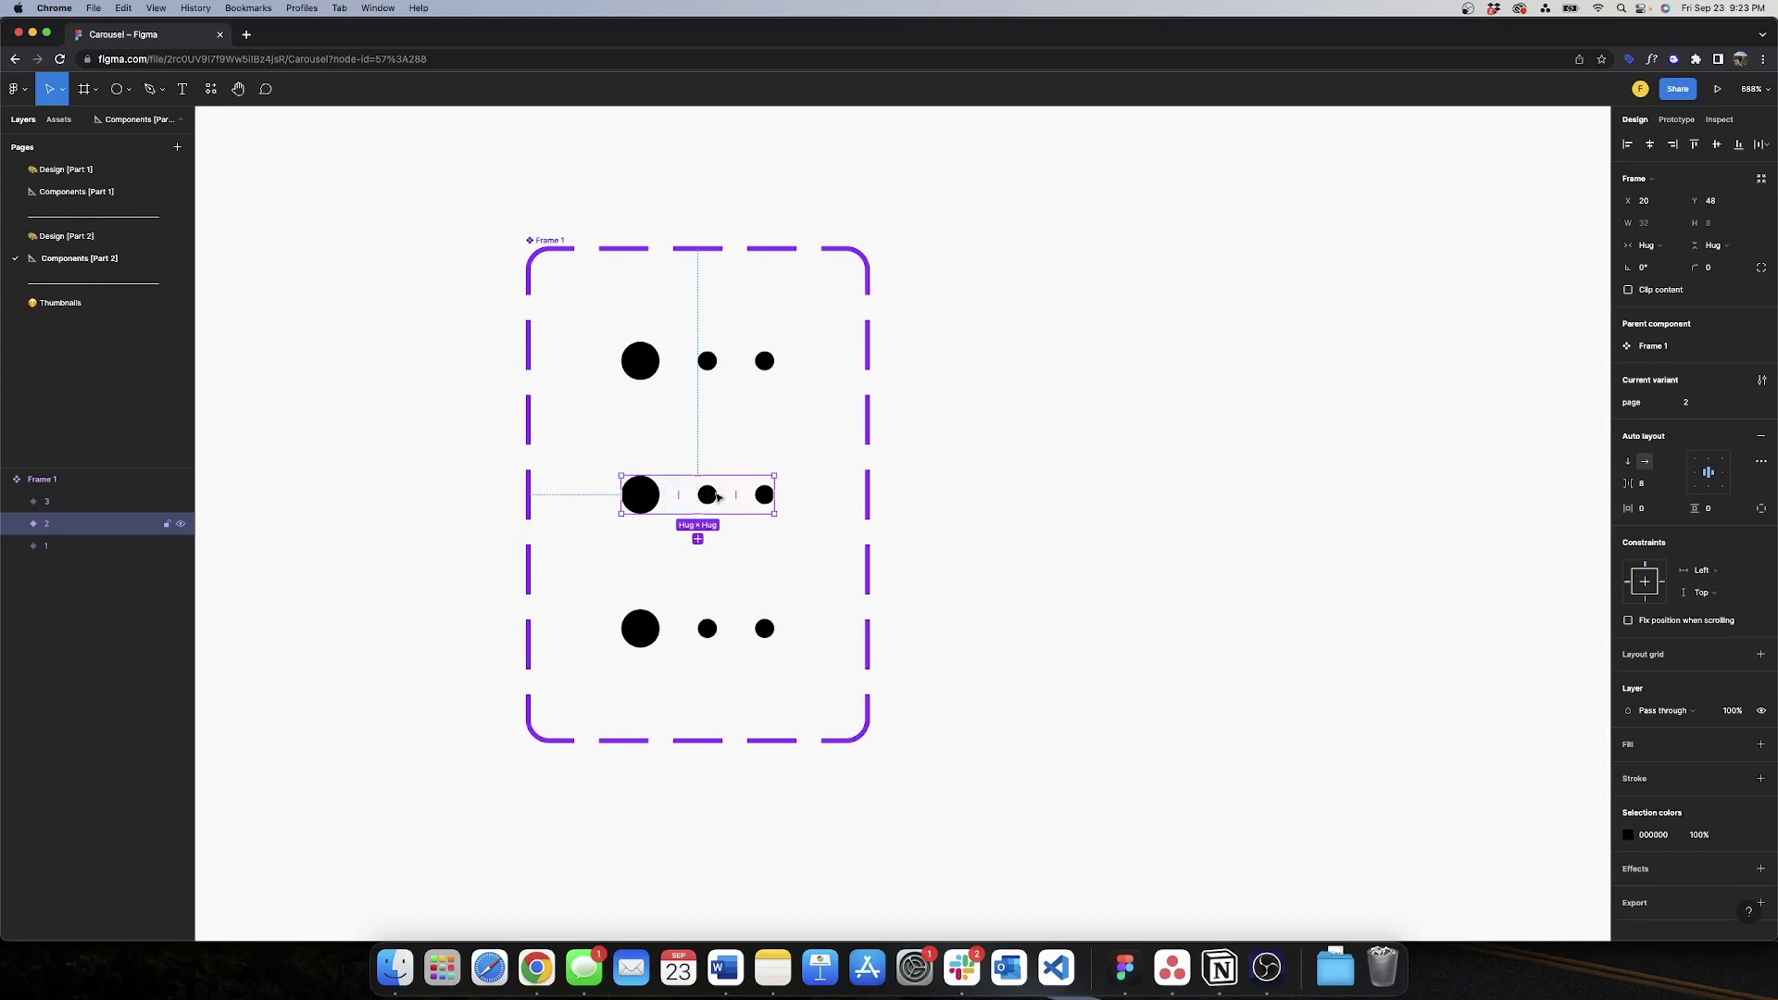
pyautogui.doubleClick(653, 501)
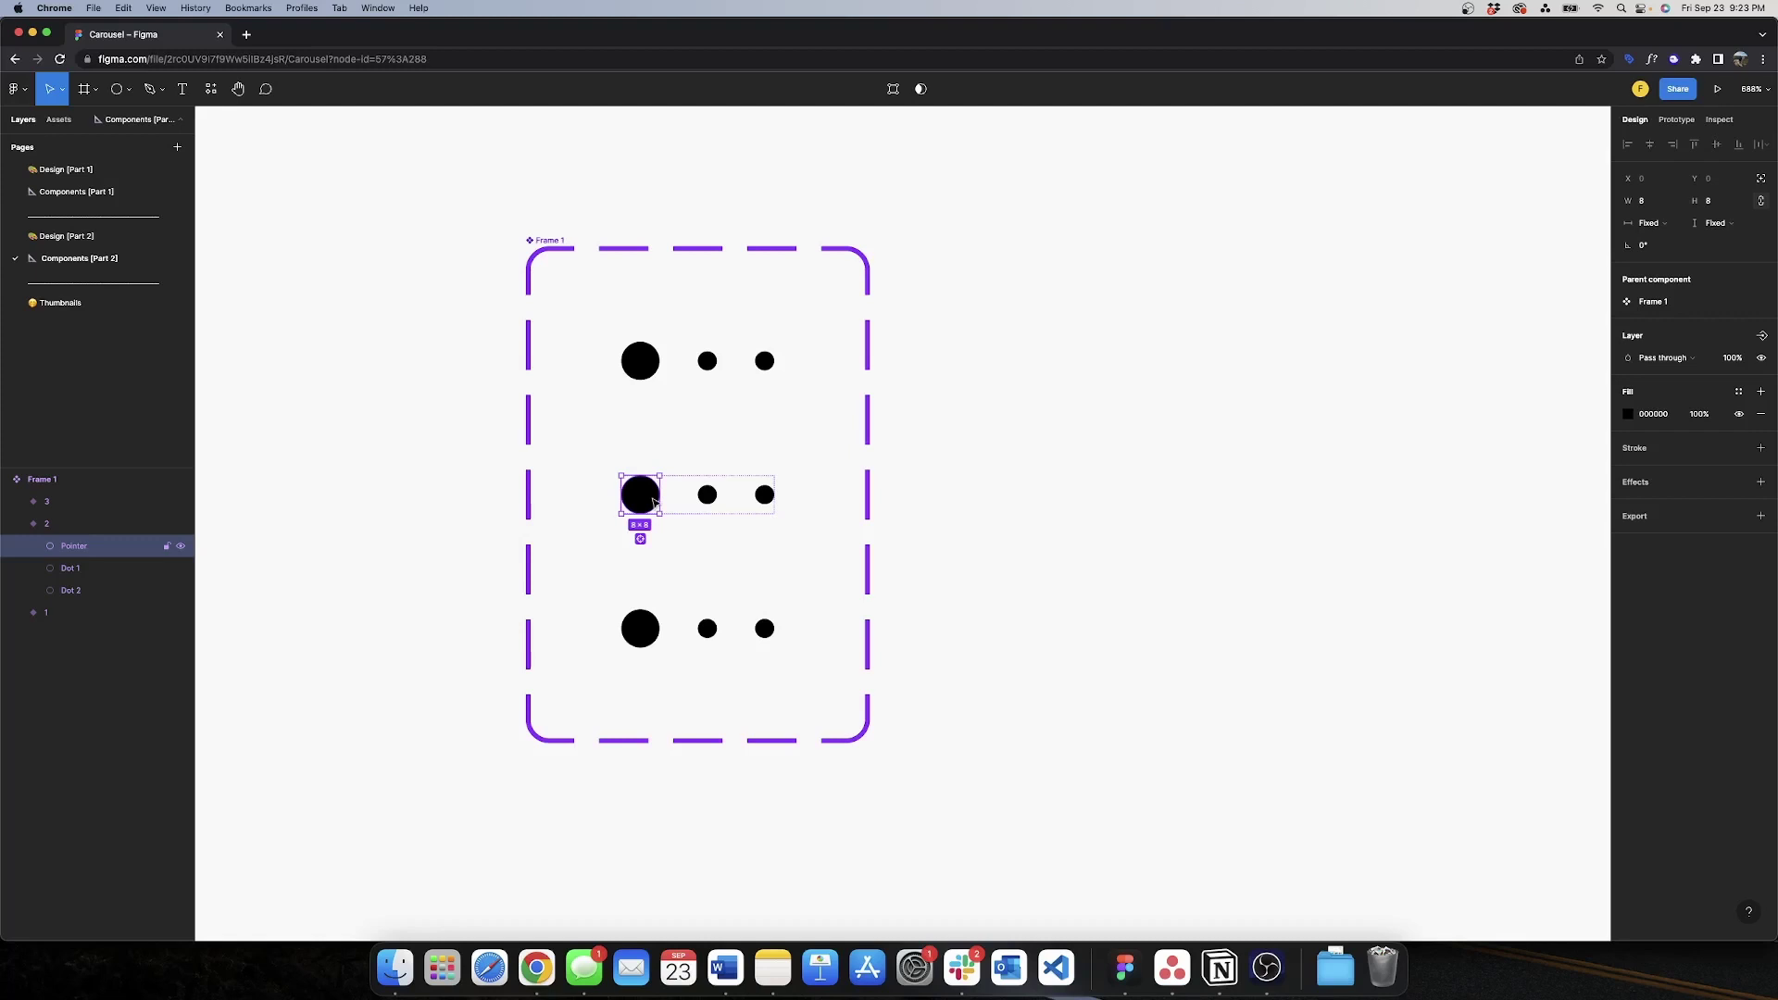
pyautogui.press('Right')
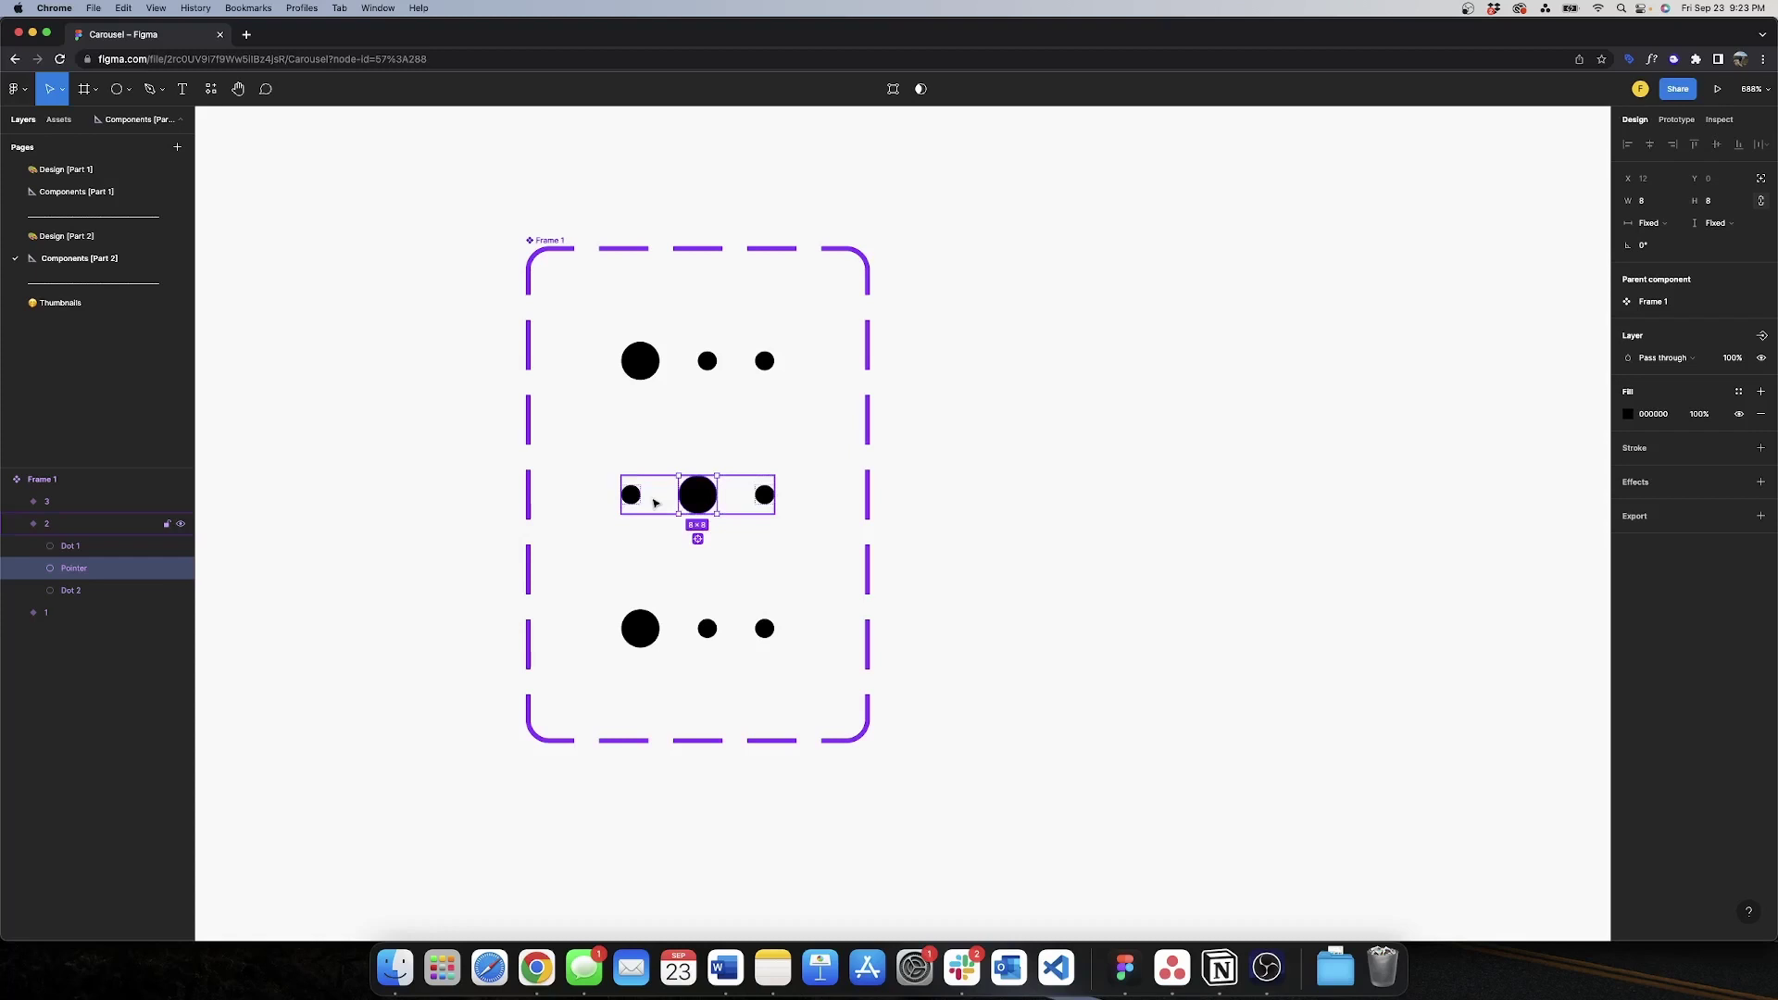
pyautogui.click(650, 624)
pyautogui.press('Right')
pyautogui.press('Right')
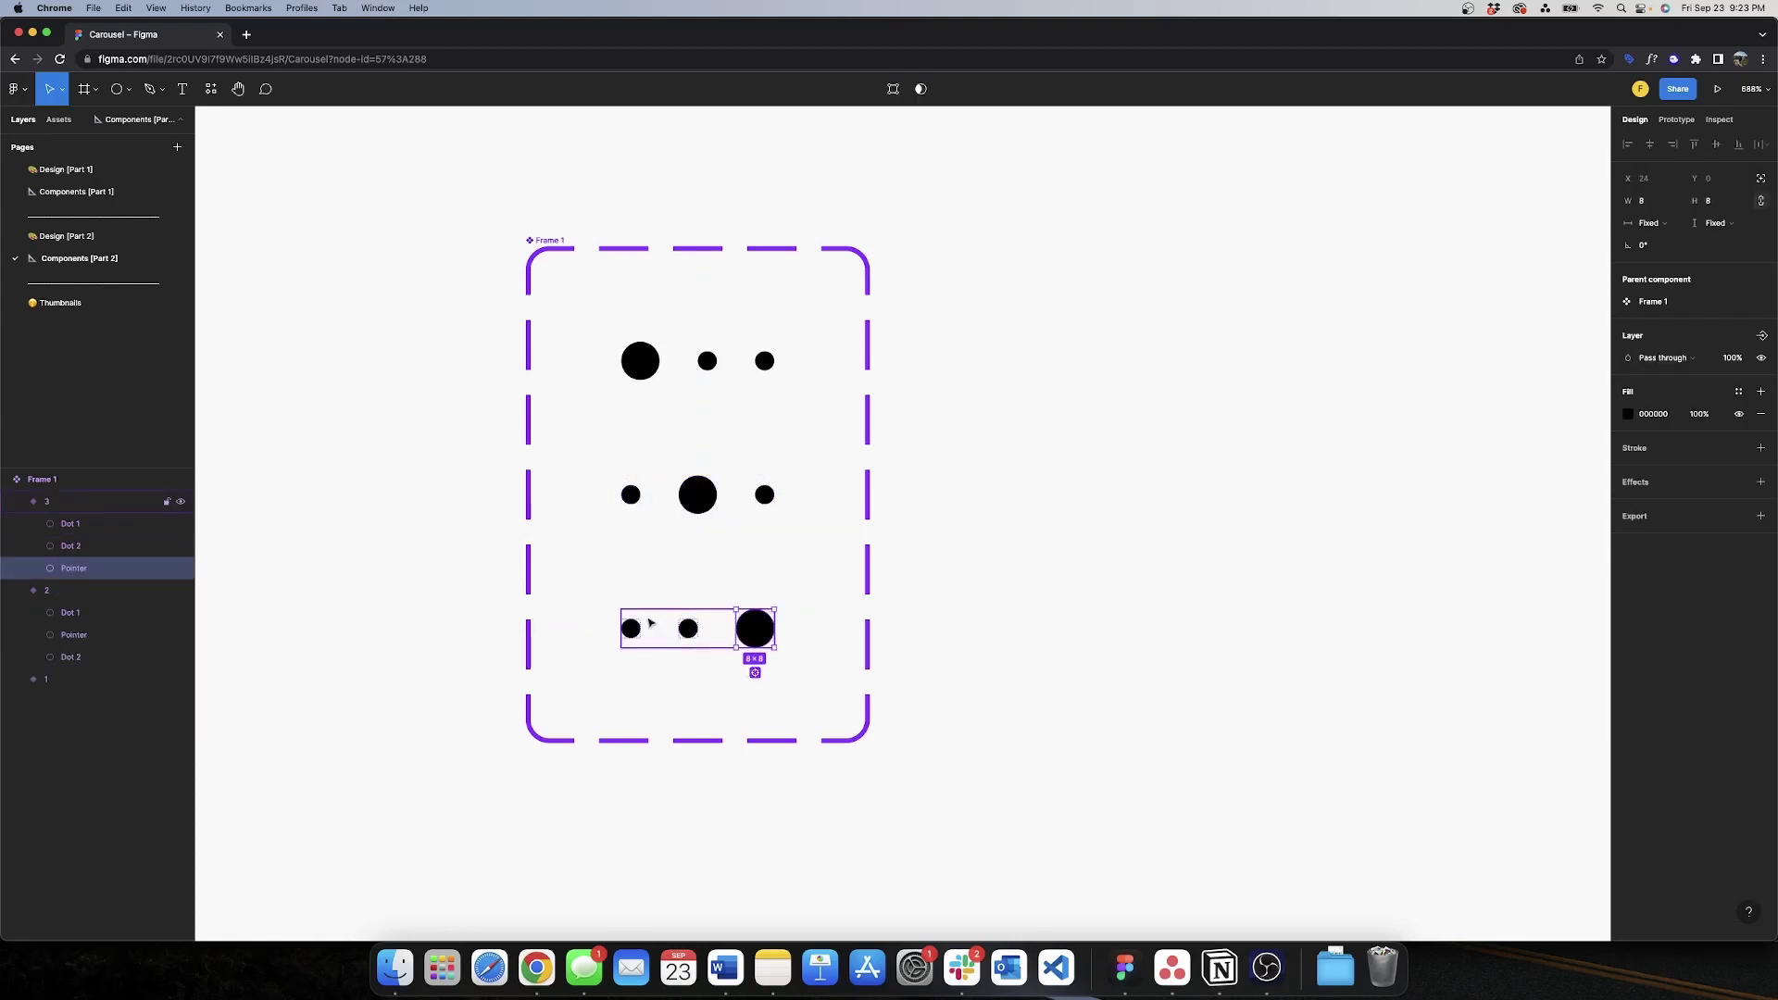
pyautogui.click(945, 349)
# - Rename the dot variants' component set to 'page indicator'
pyautogui.scroll(-3, 945, 350)
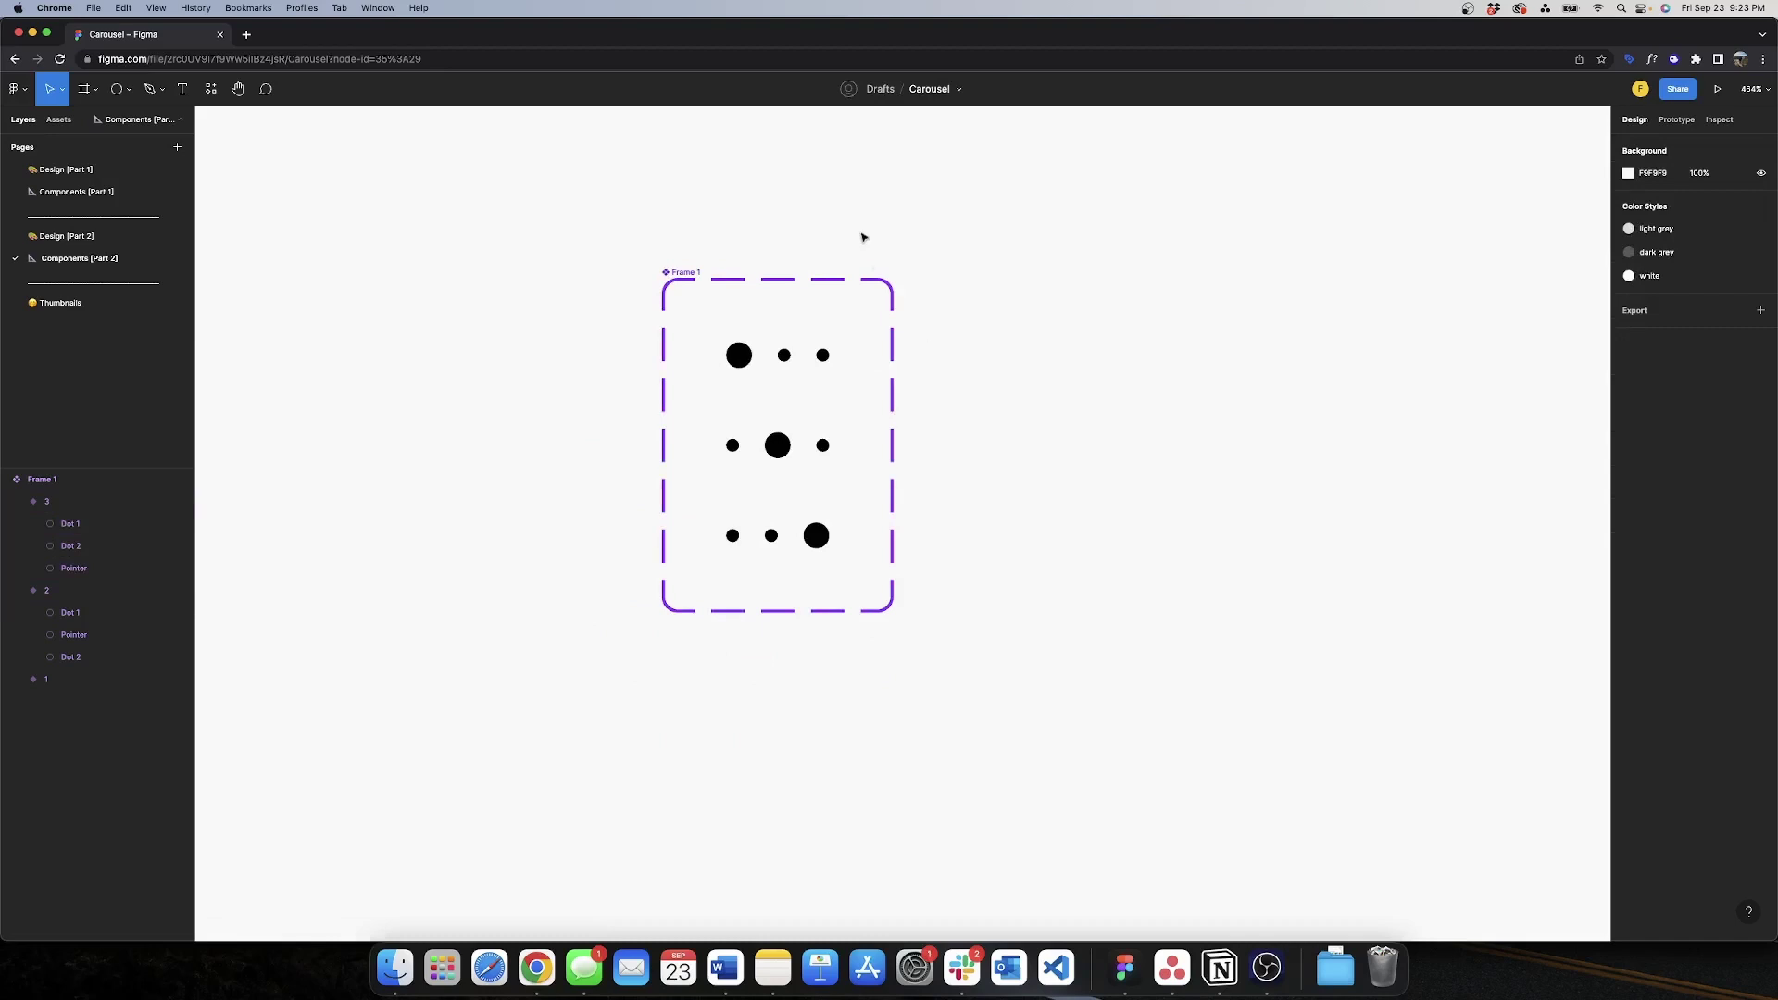
pyautogui.doubleClick(691, 271)
pyautogui.write('page')
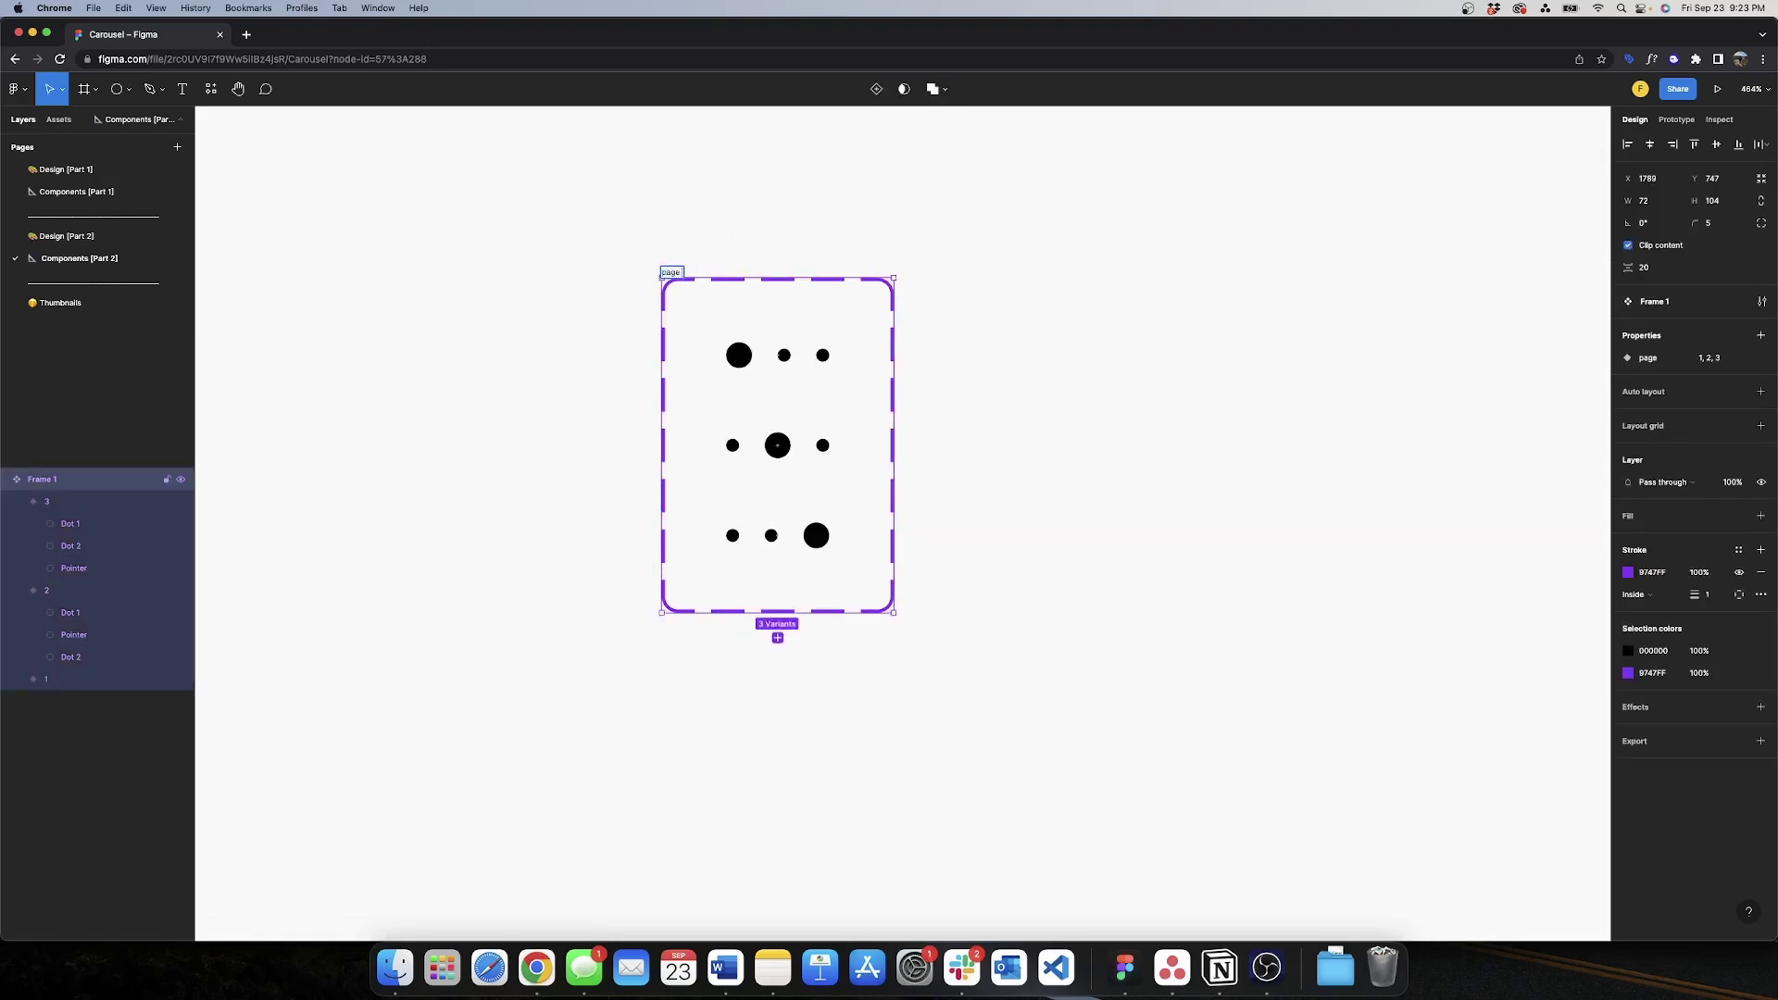
pyautogui.write(' indicator')
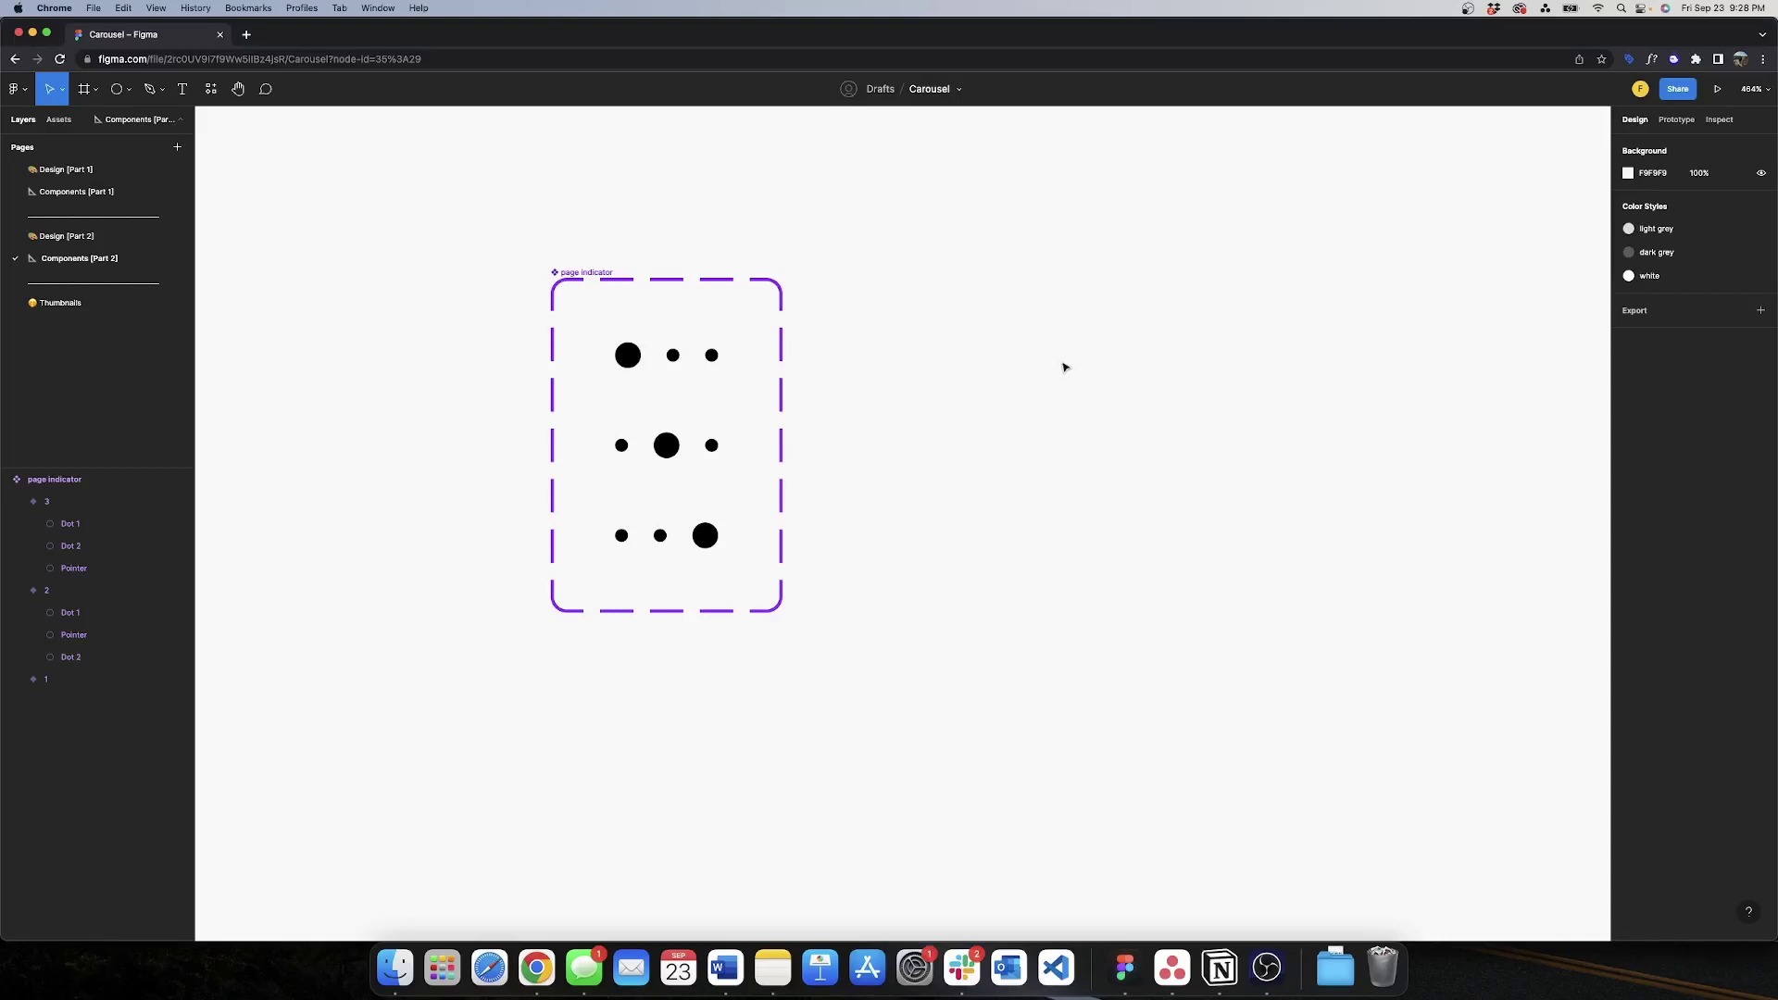
# - Search the Iconify plugin for 'right' and place the akar-icons arrow-right icon on the canvas
pyautogui.rightClick(982, 325)
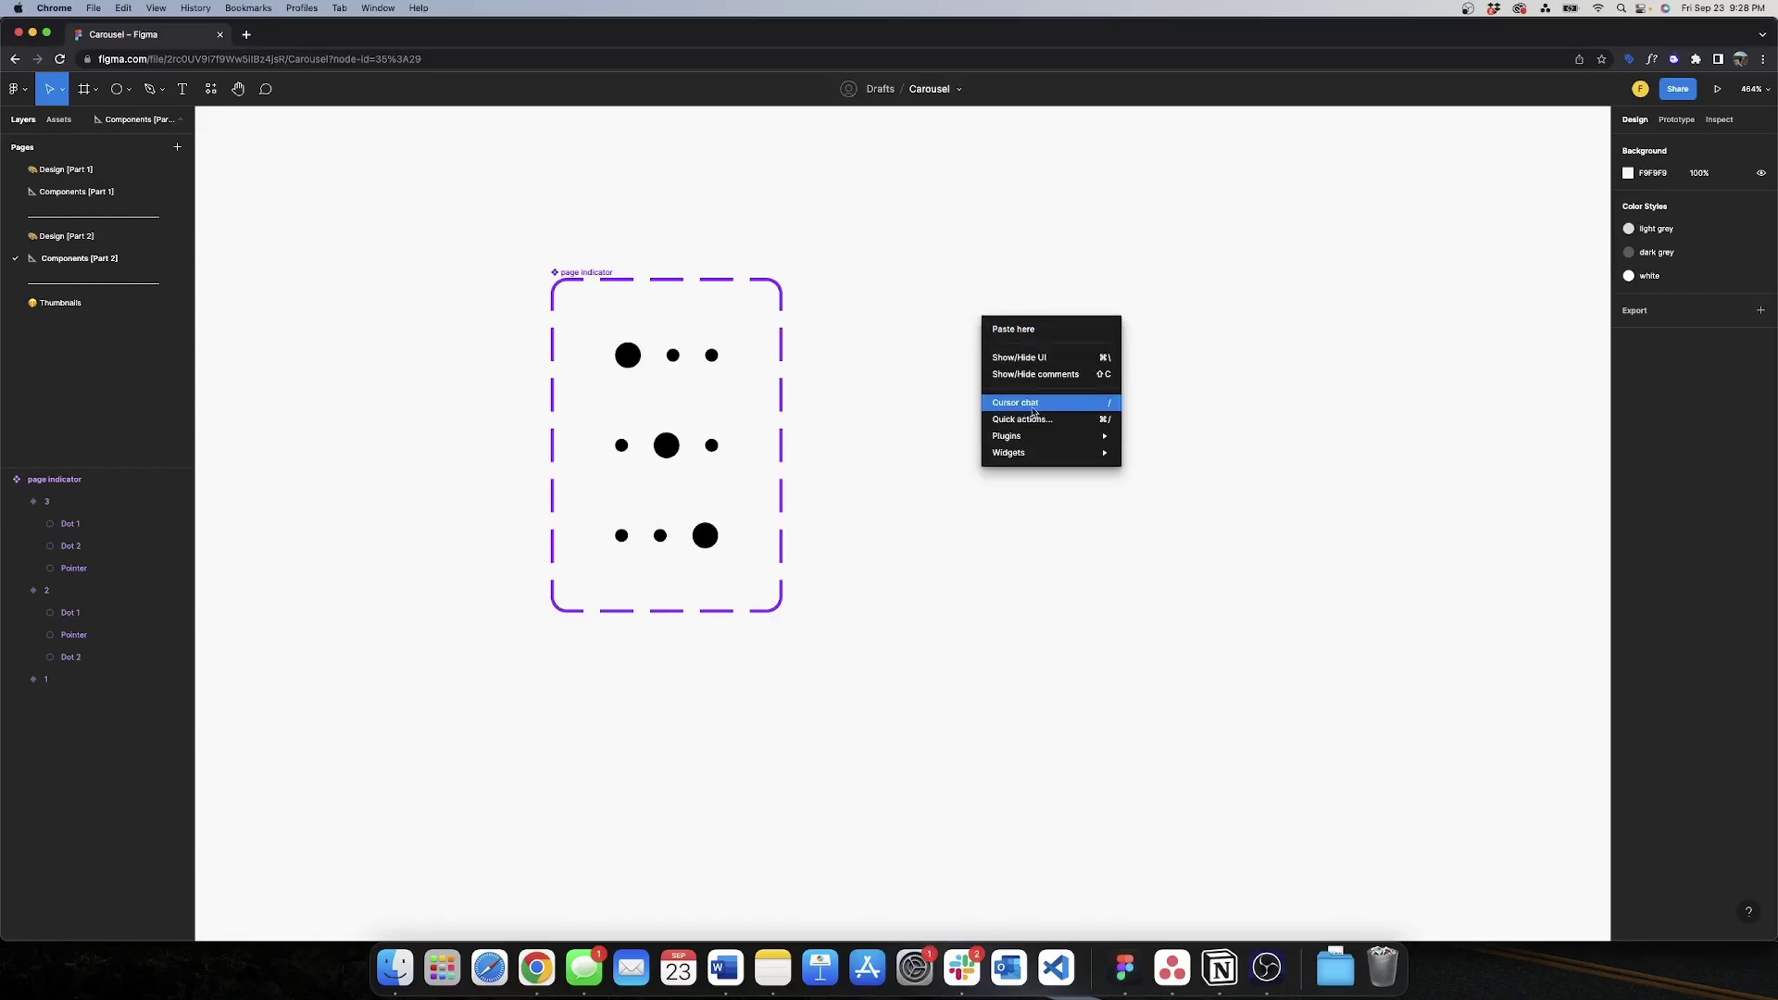
pyautogui.moveTo(1040, 437)
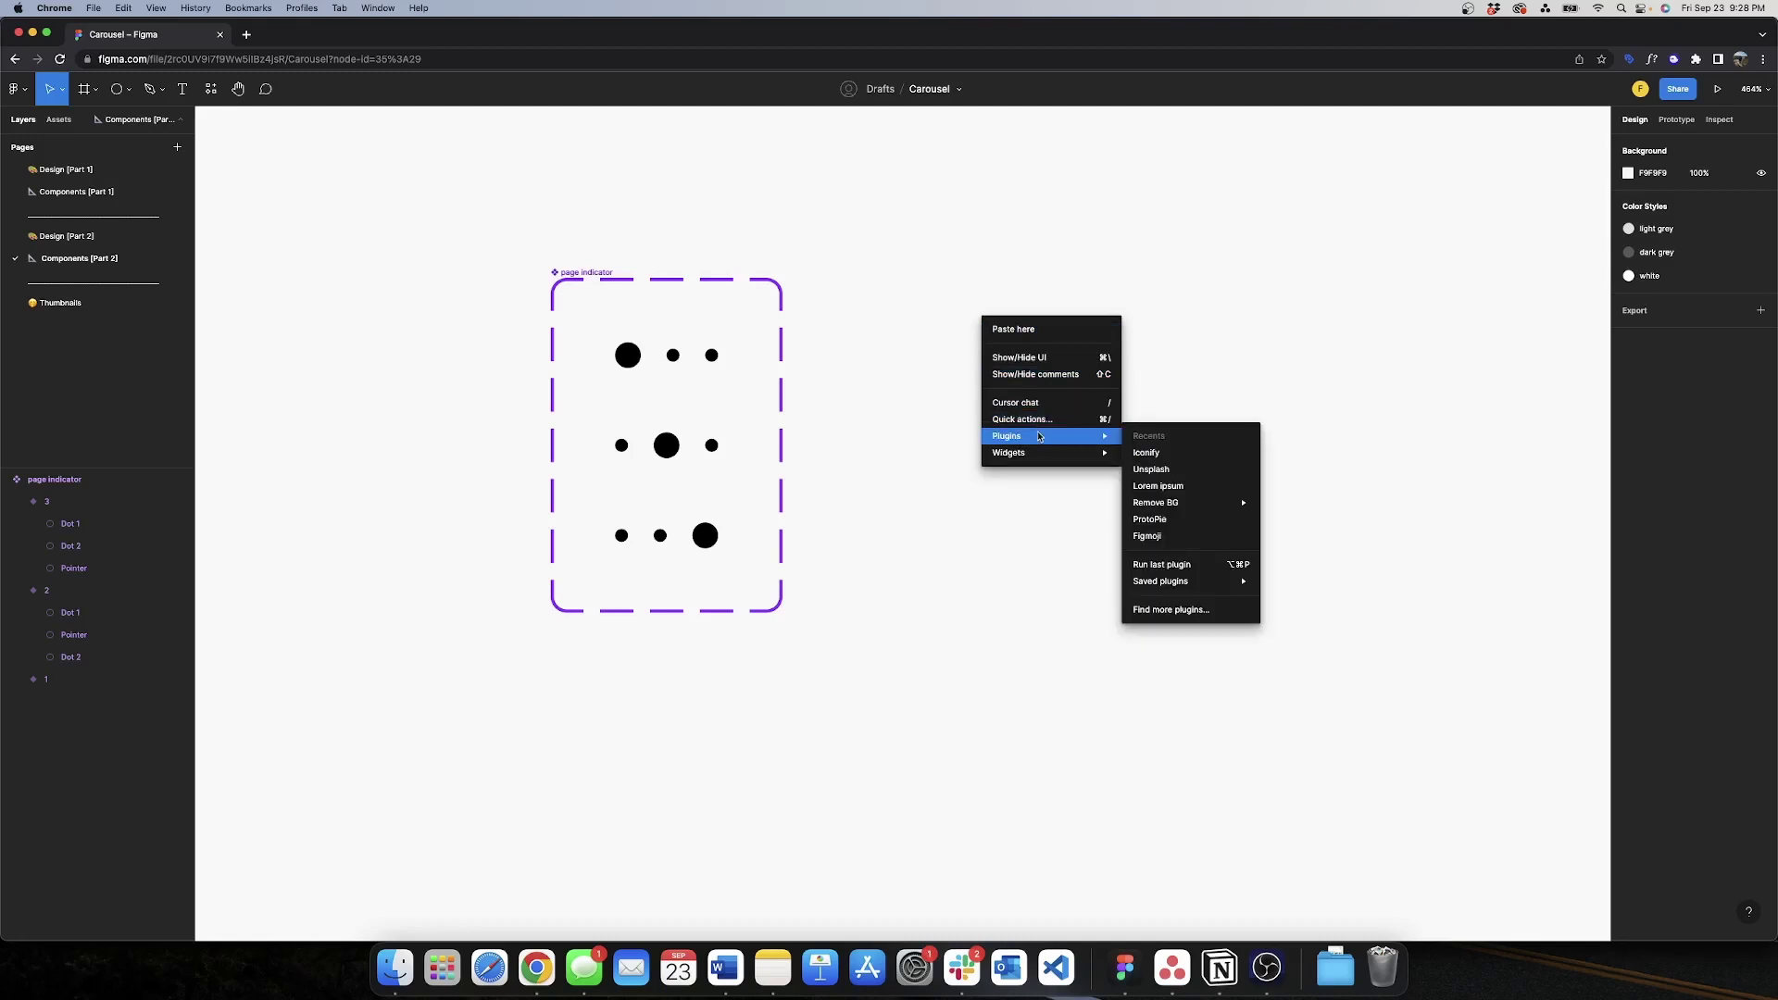
pyautogui.click(1148, 452)
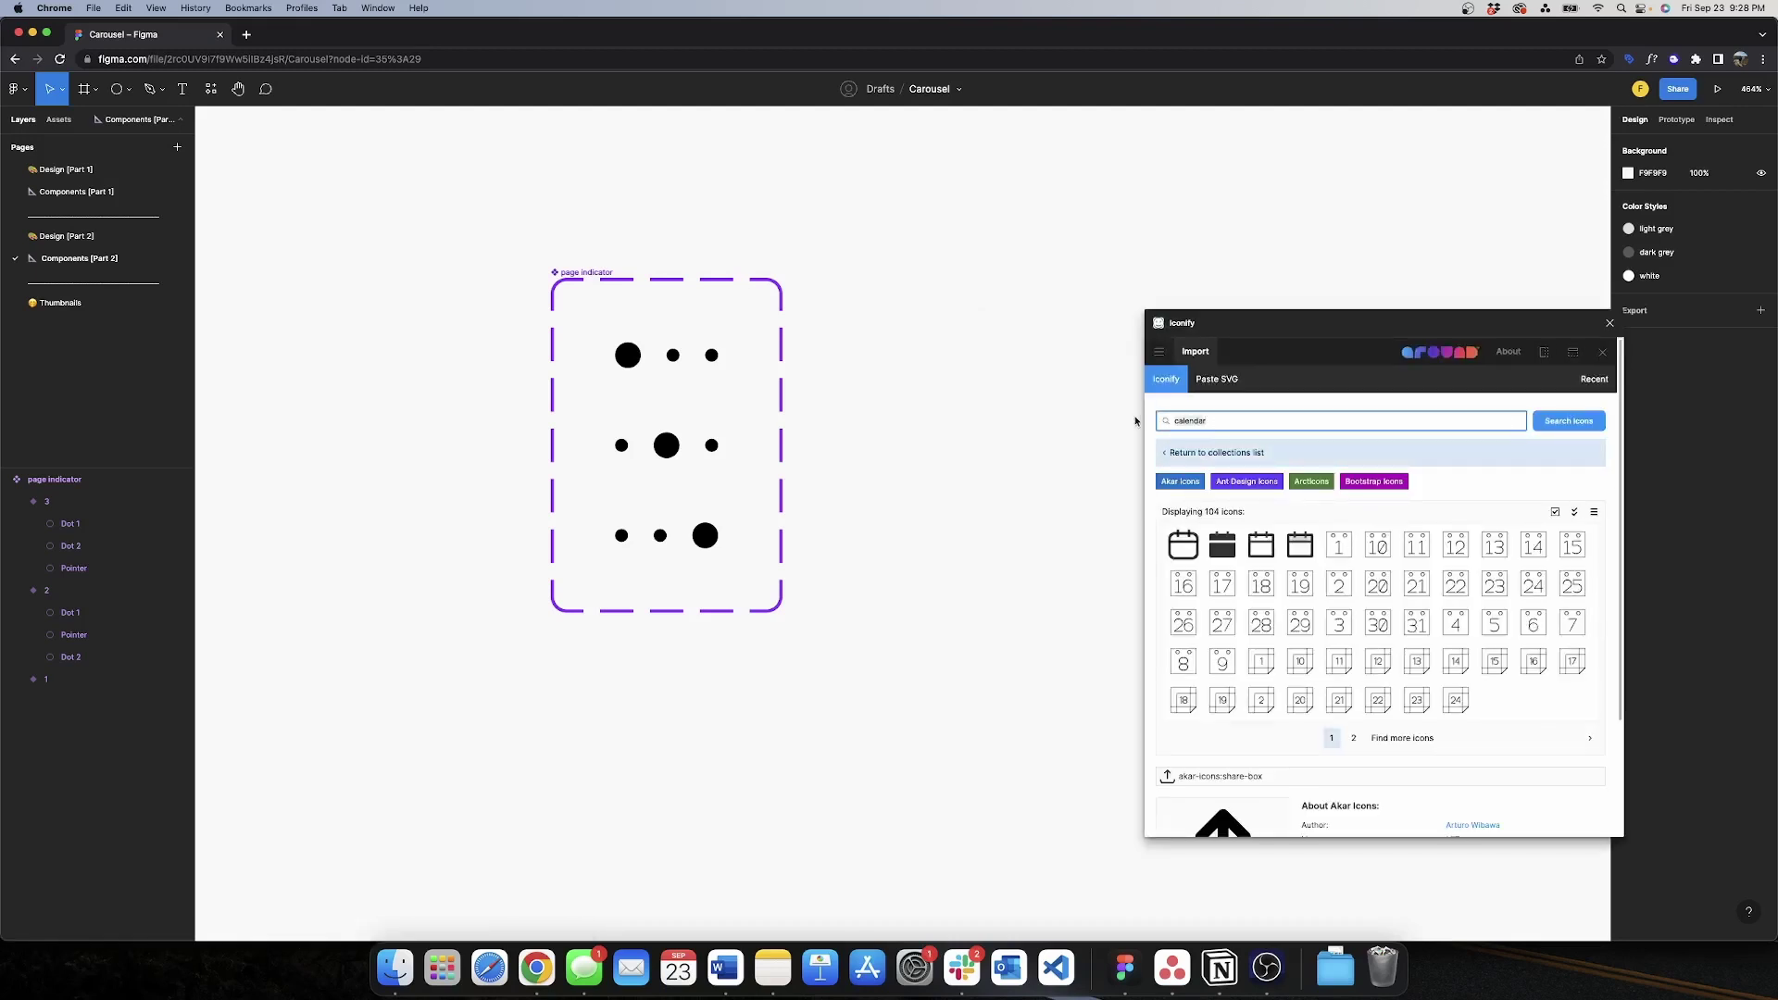
pyautogui.press('super+a')
pyautogui.write('right')
pyautogui.press('Return')
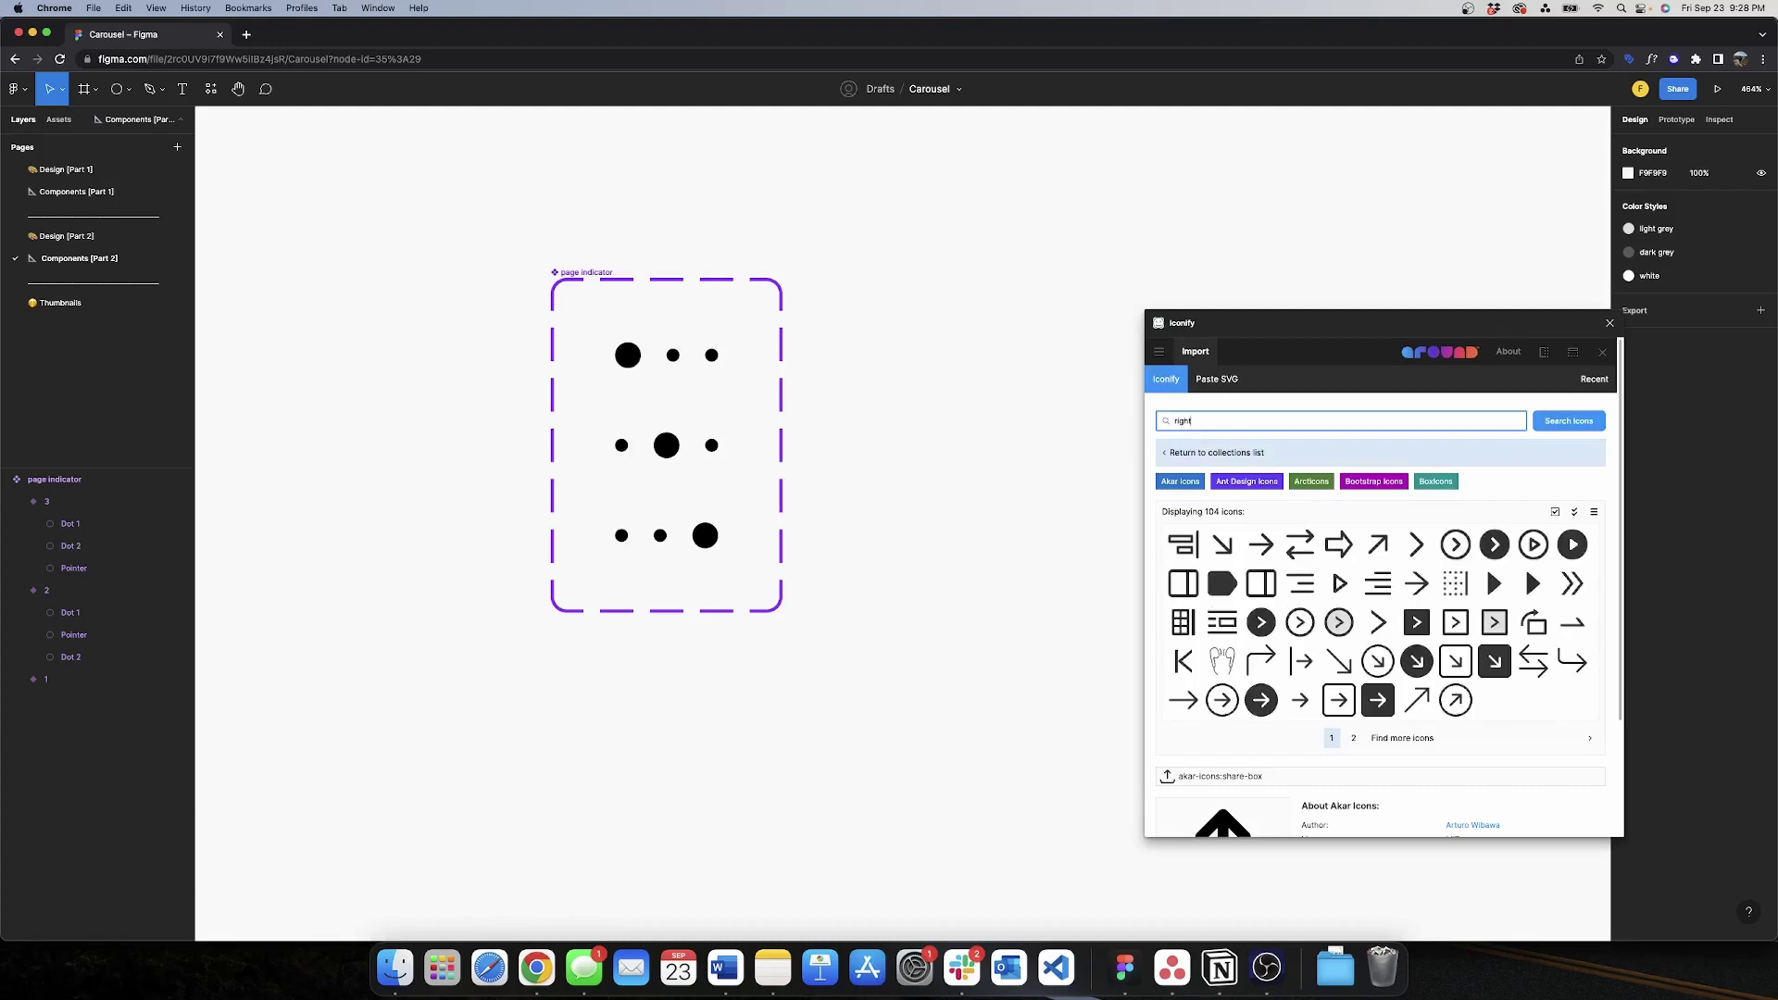
pyautogui.moveTo(1261, 545); pyautogui.dragTo(1048, 353)
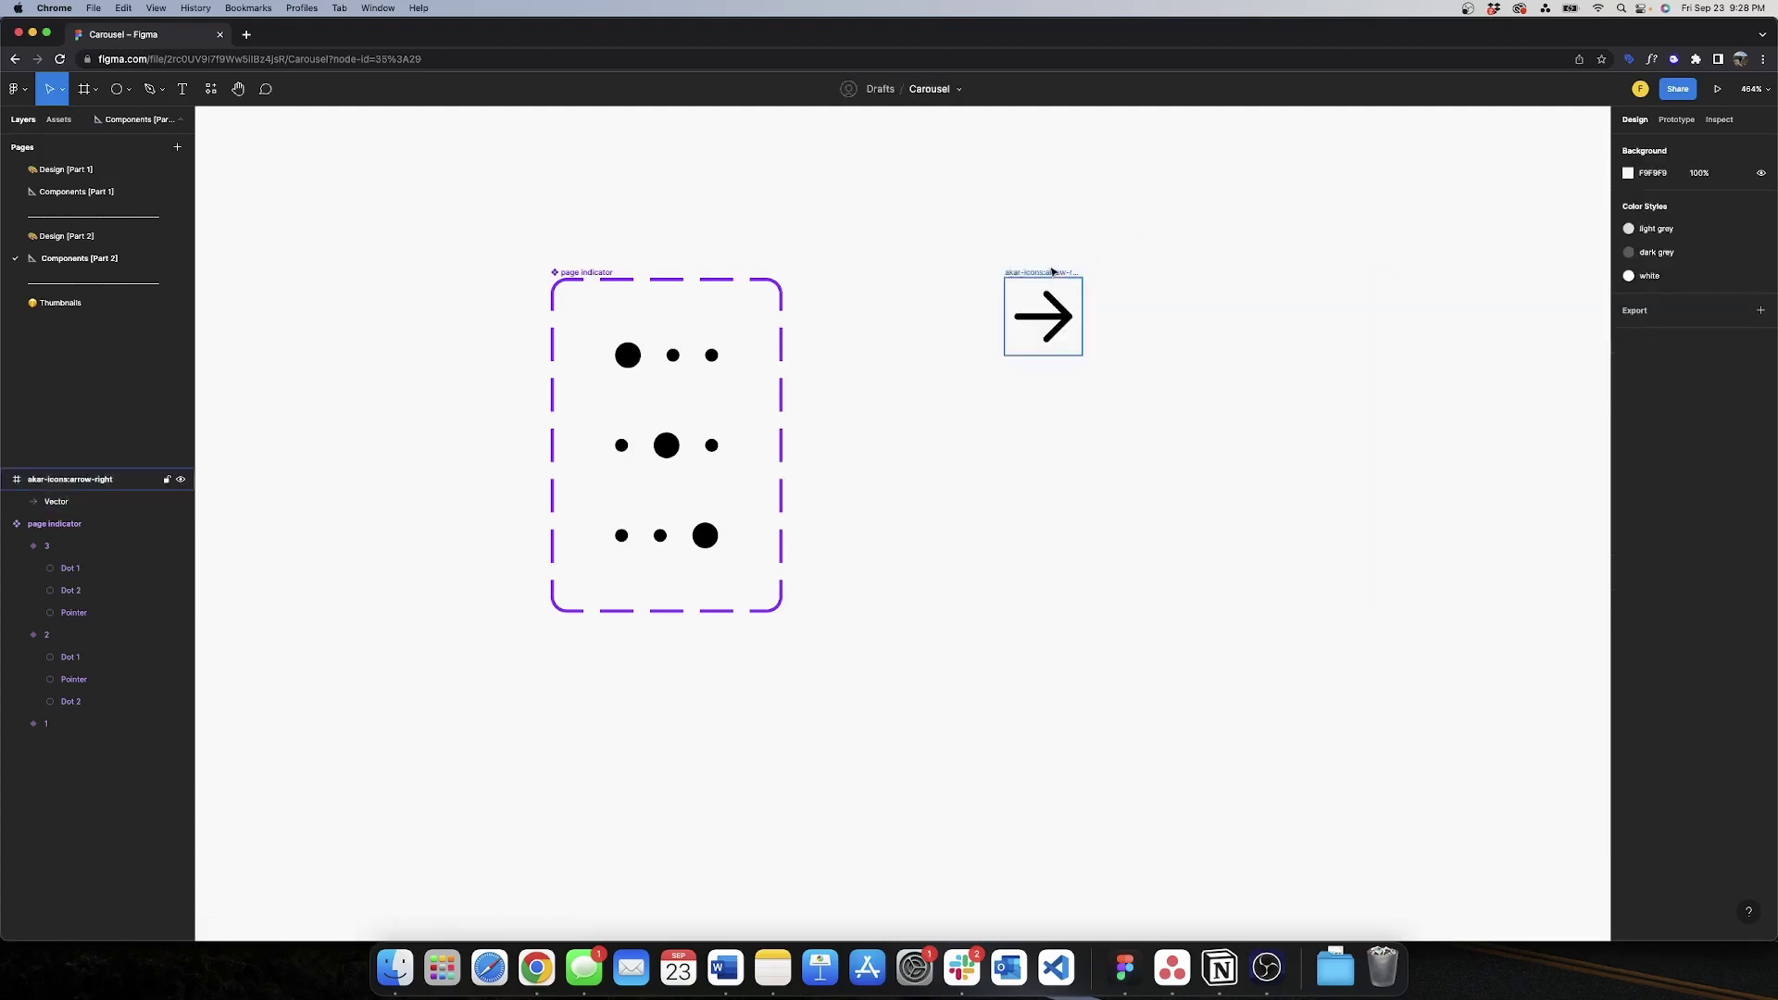
# - Rename the arrow to 'next icon' and turn it into a component
pyautogui.doubleClick(1047, 272)
pyautogui.write('next icon')
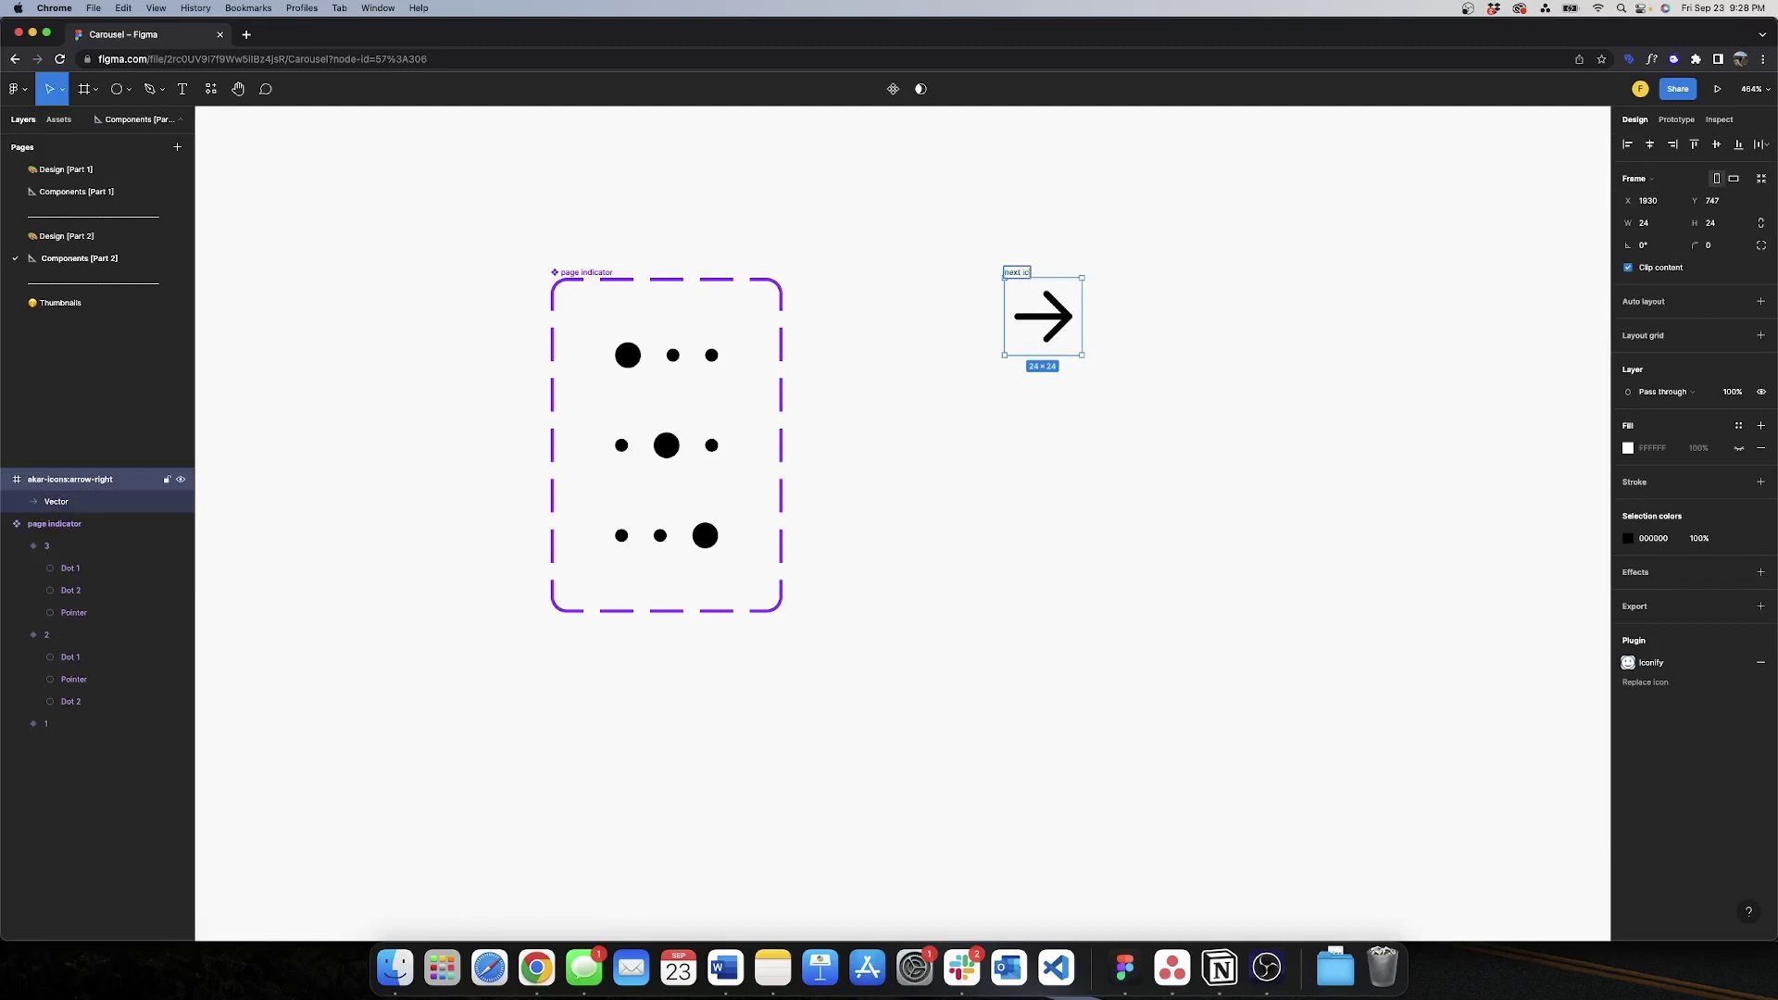
pyautogui.press('Return')
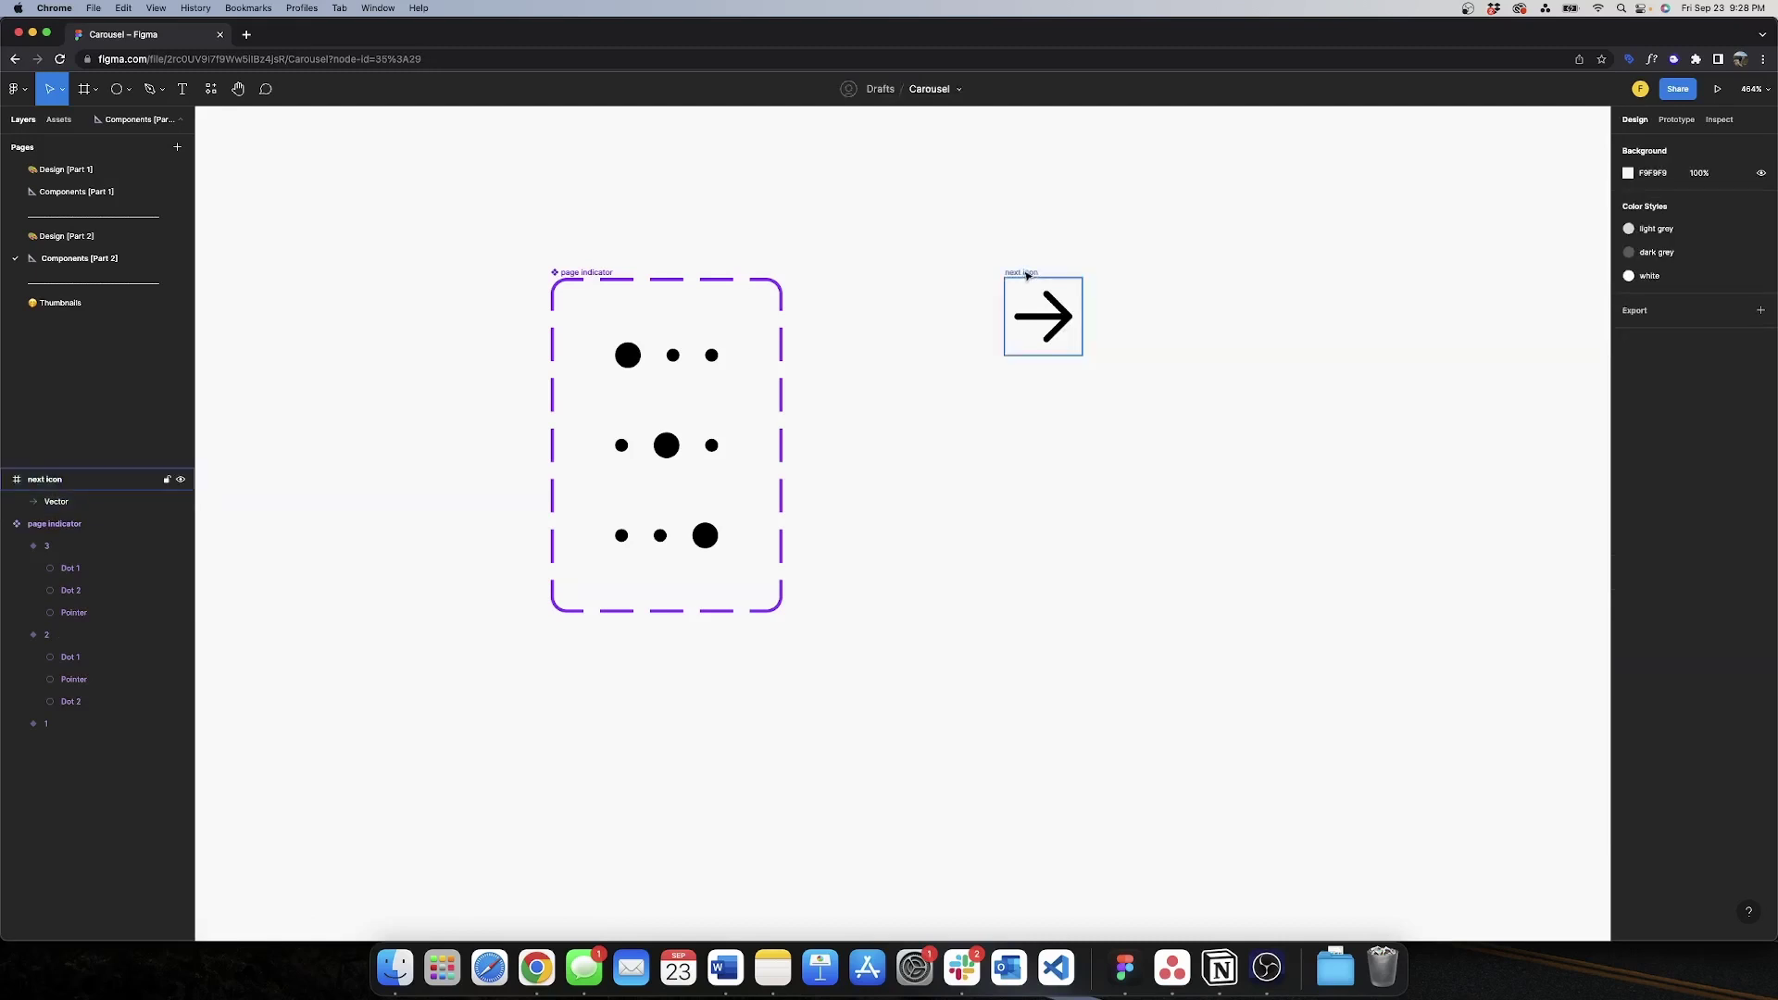
pyautogui.click(1044, 315)
pyautogui.press('alt+super+k')
# - Draw a small 52×52 frame below the next icon
pyautogui.click(1114, 452)
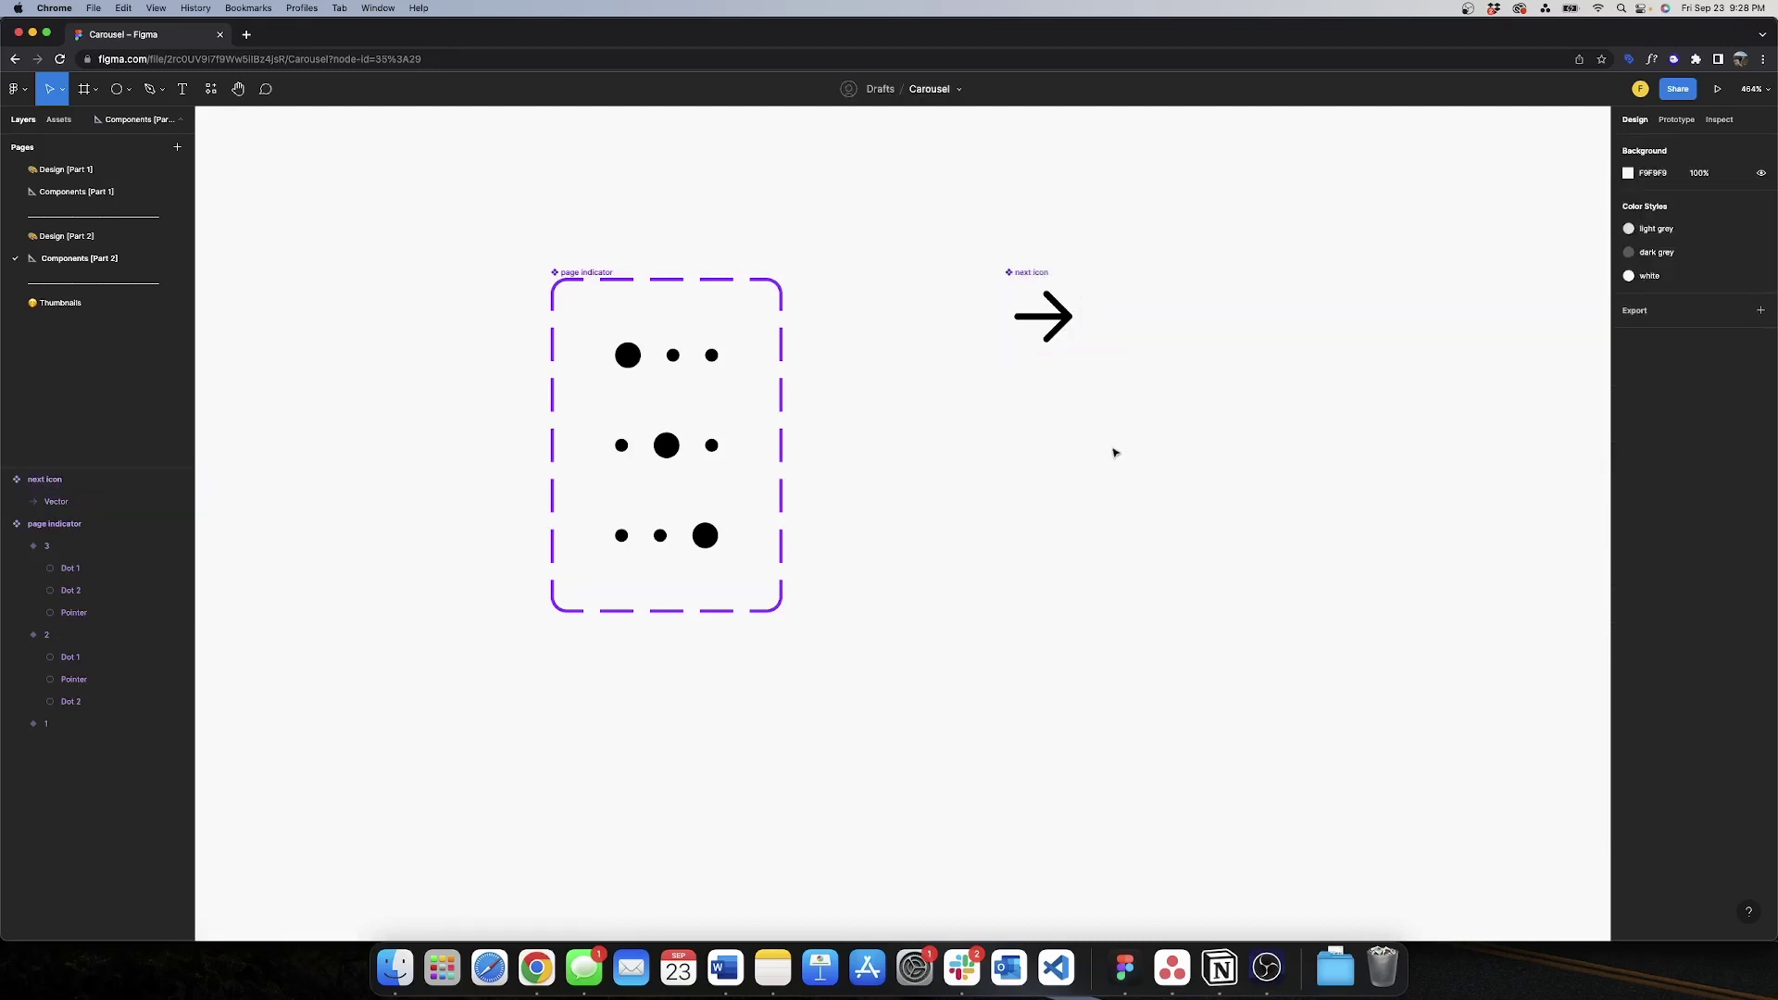
pyautogui.press('f')
pyautogui.moveTo(919, 404); pyautogui.dragTo(1089, 571)
# - Resize the frame to 56×56 and give it a corner radius of 50
pyautogui.click(1678, 231)
pyautogui.write('56')
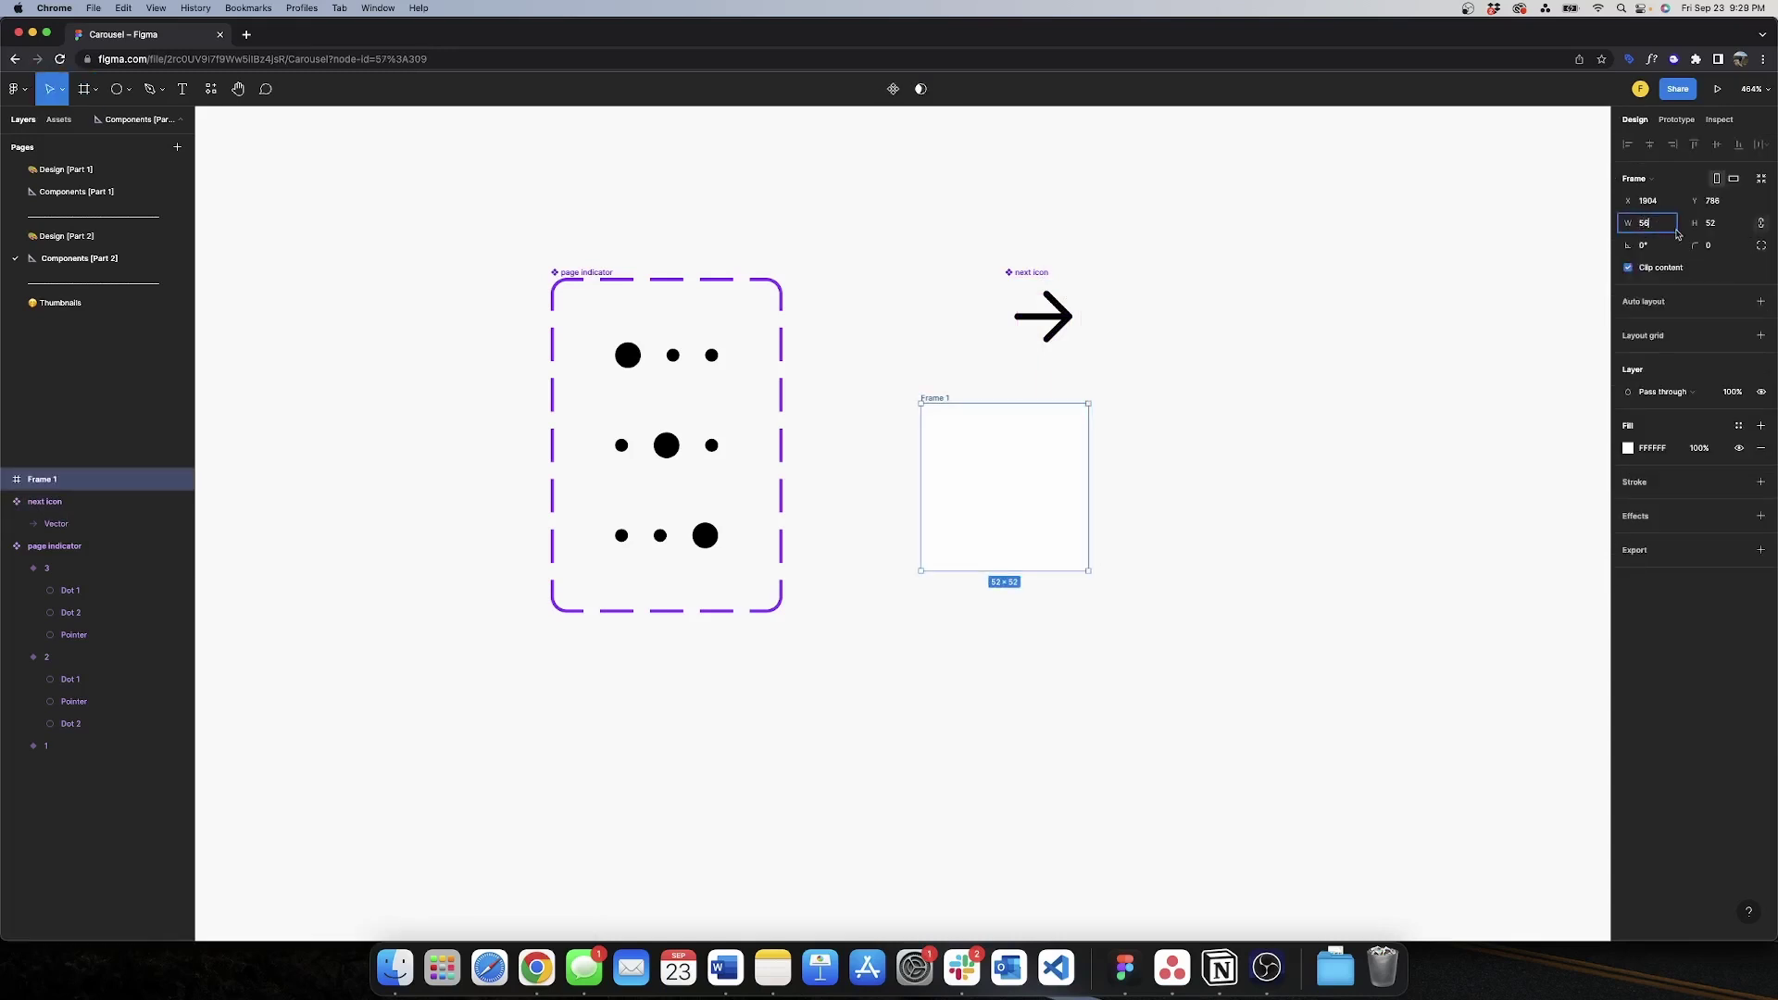
pyautogui.click(1726, 225)
pyautogui.write('56')
pyautogui.click(1396, 260)
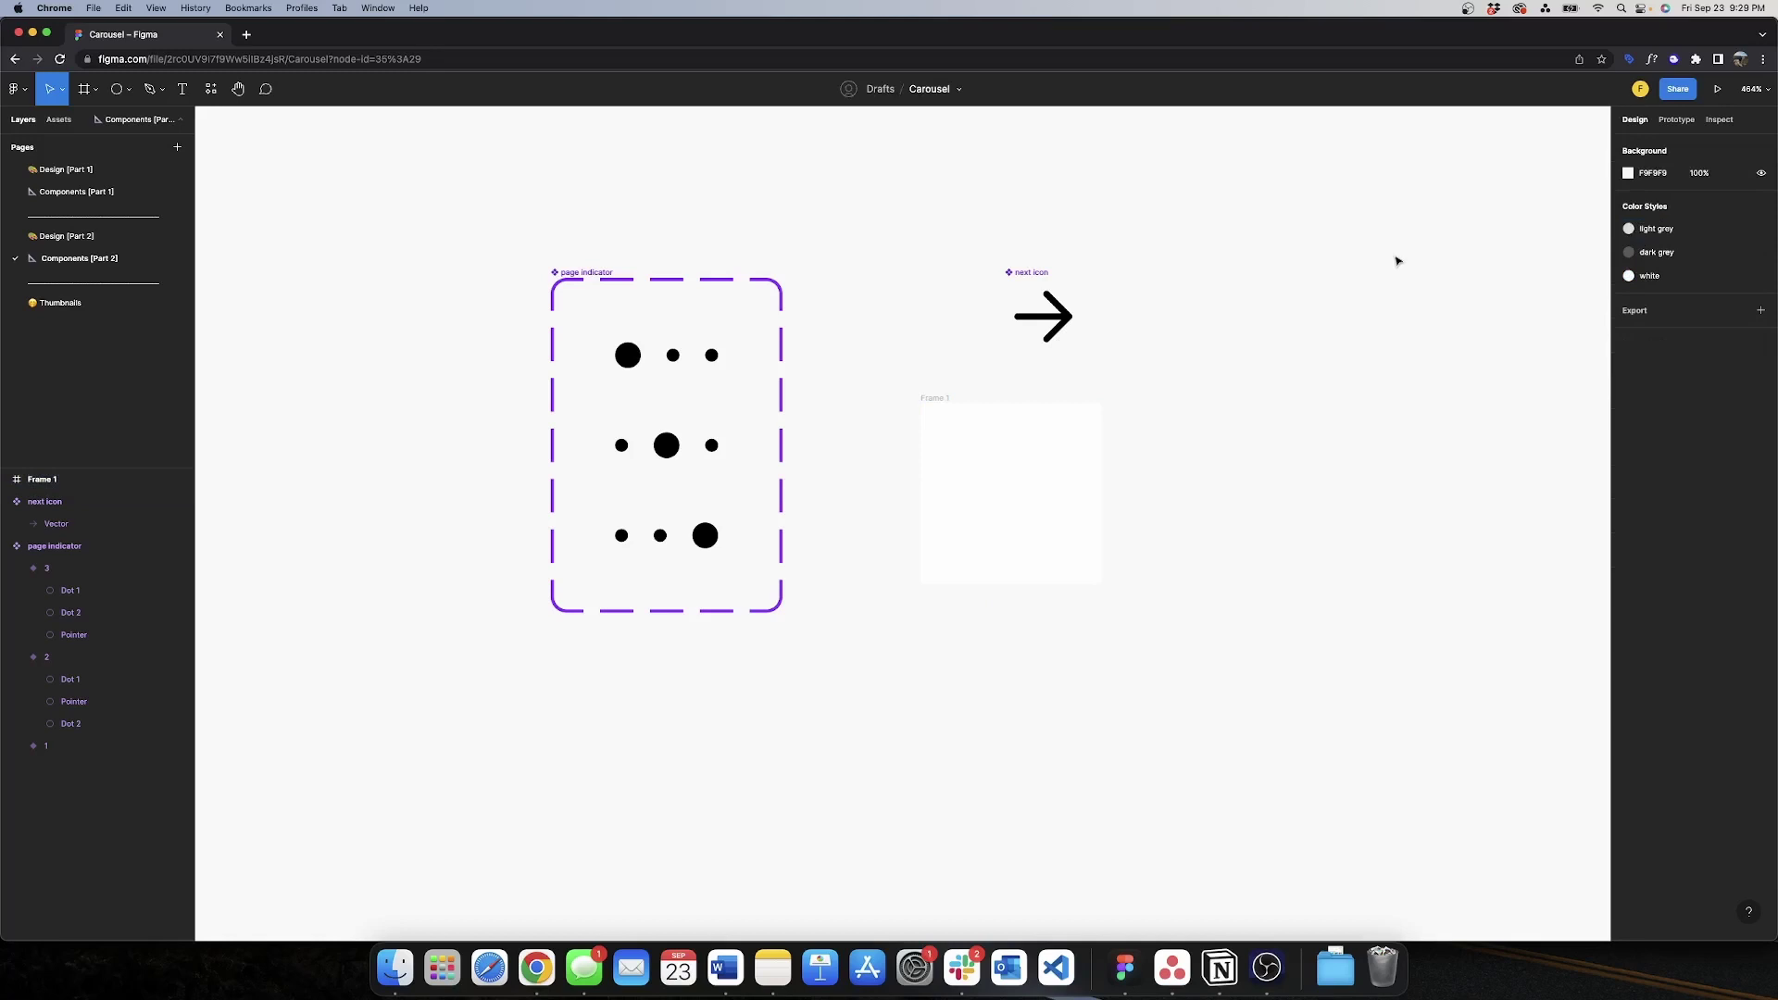
pyautogui.click(959, 398)
pyautogui.click(1710, 247)
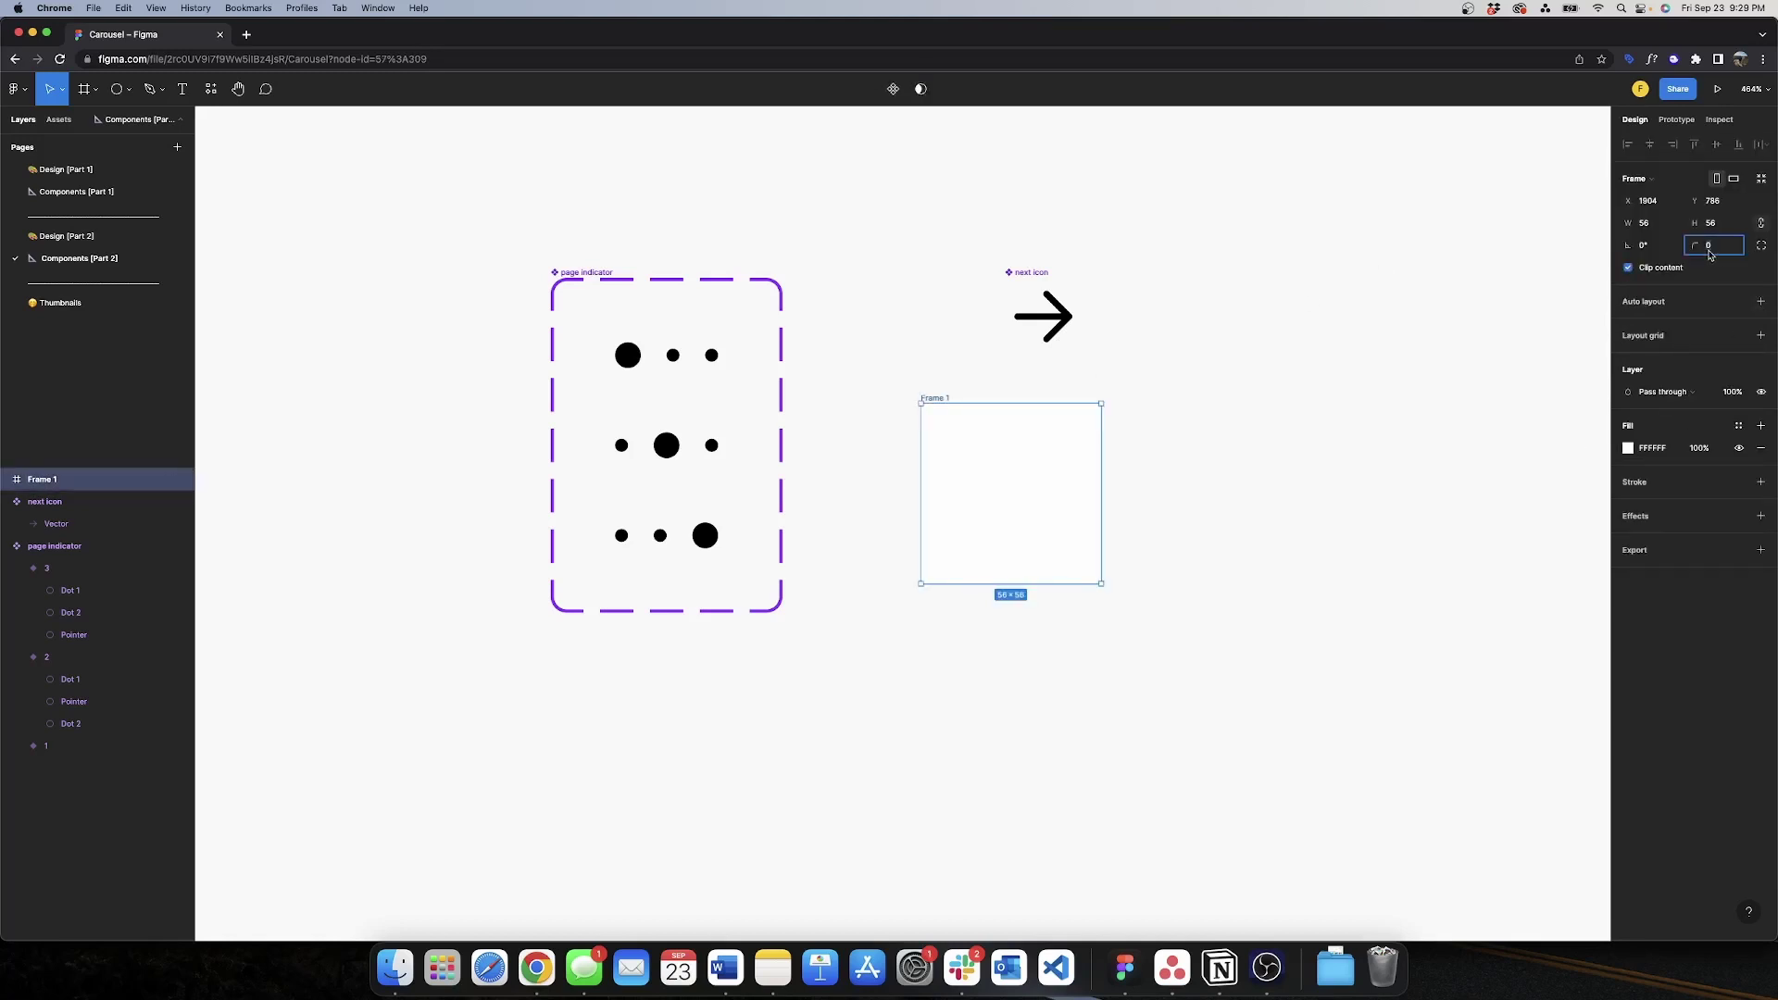
pyautogui.write('50')
pyautogui.press('Return')
# - Add a light grey stroke style to the circle and hide its white fill
pyautogui.click(1761, 482)
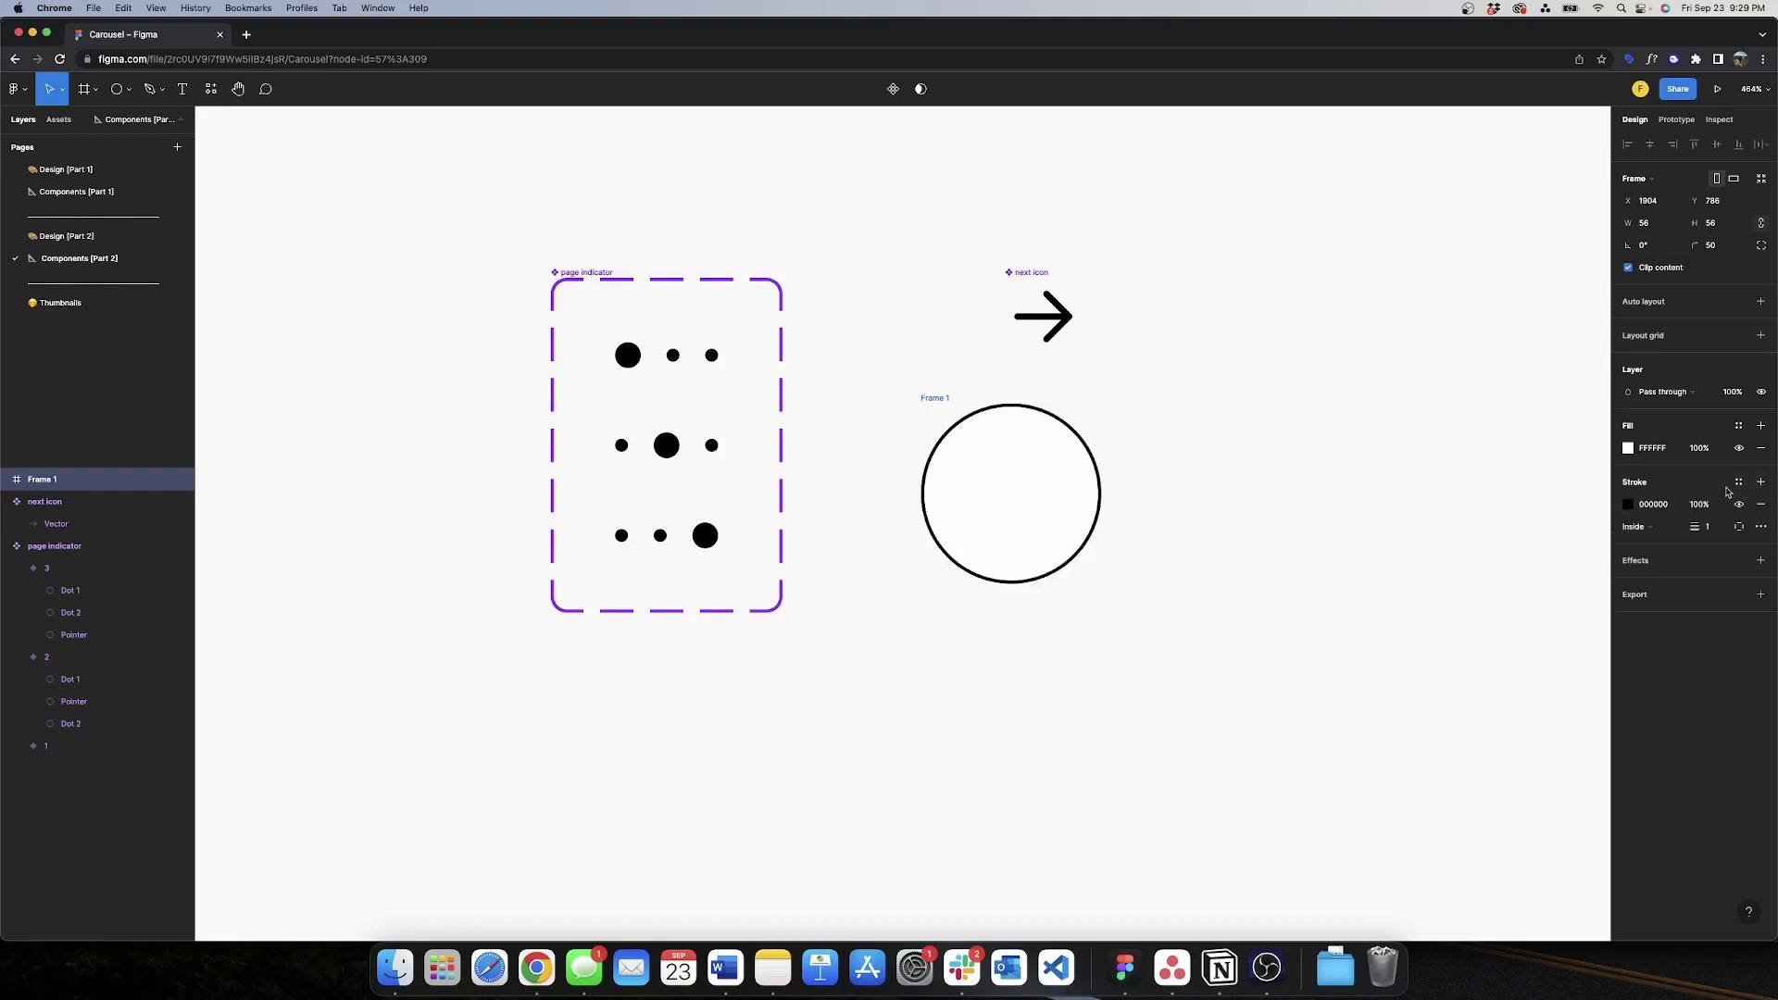
pyautogui.click(1739, 482)
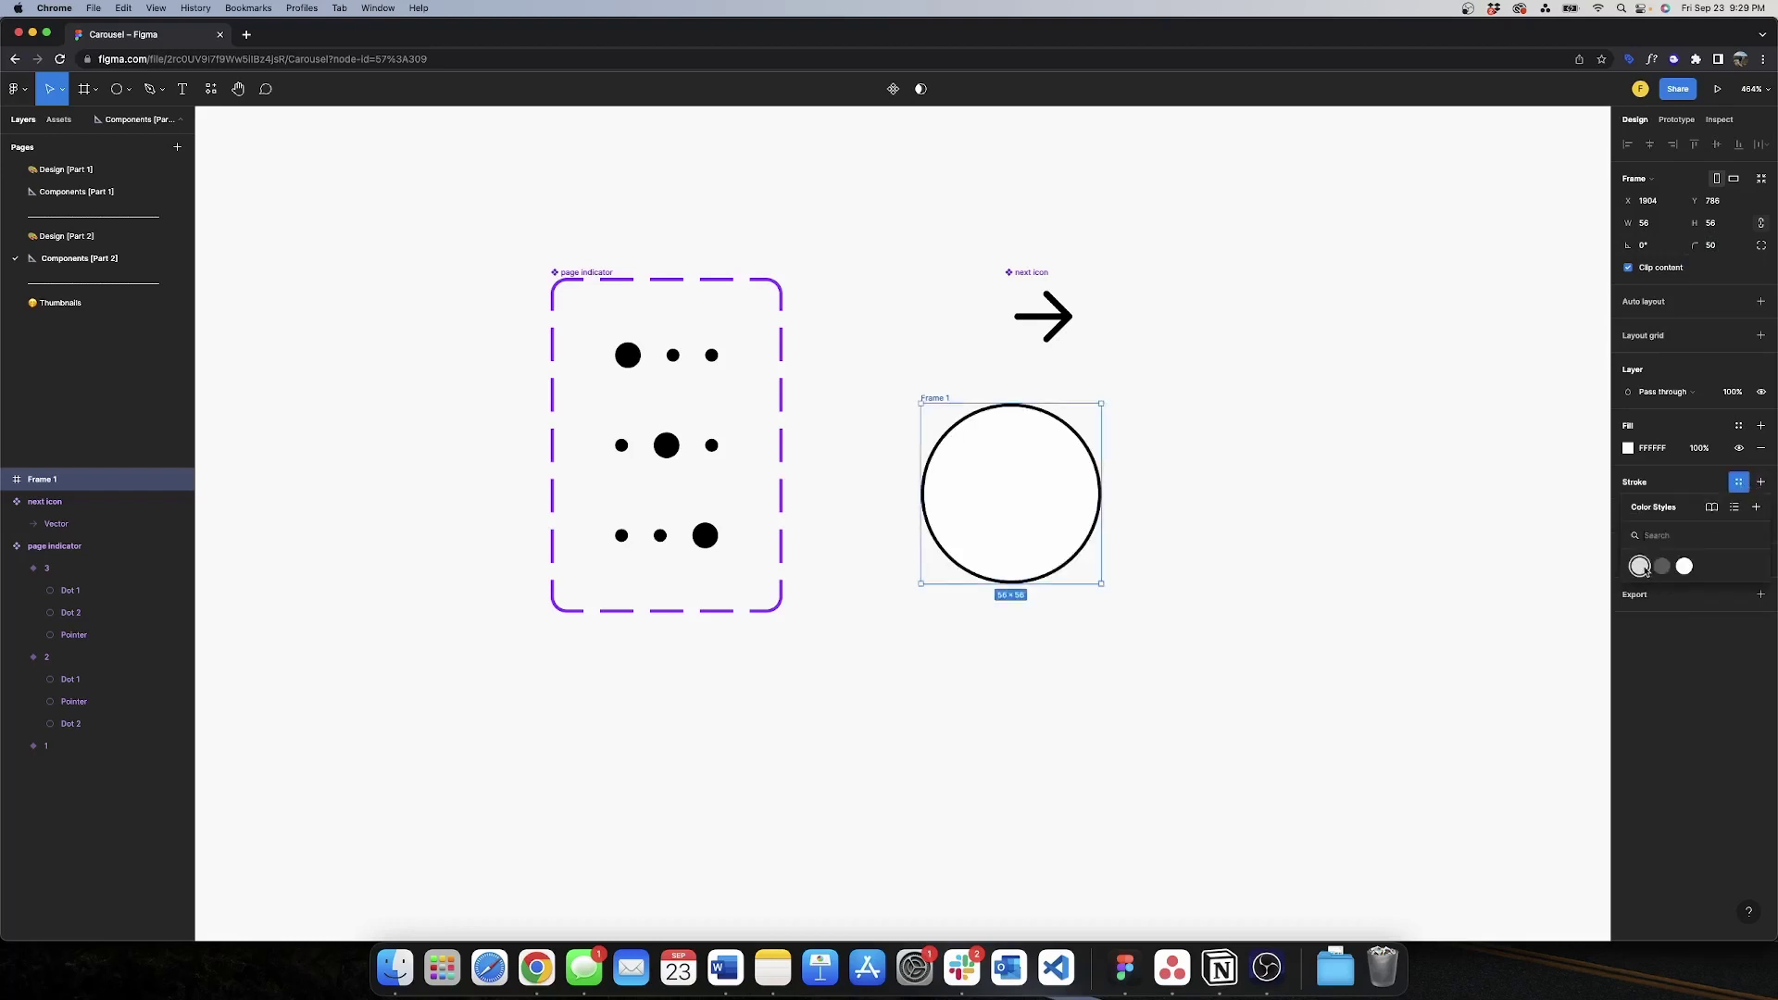
pyautogui.click(1641, 567)
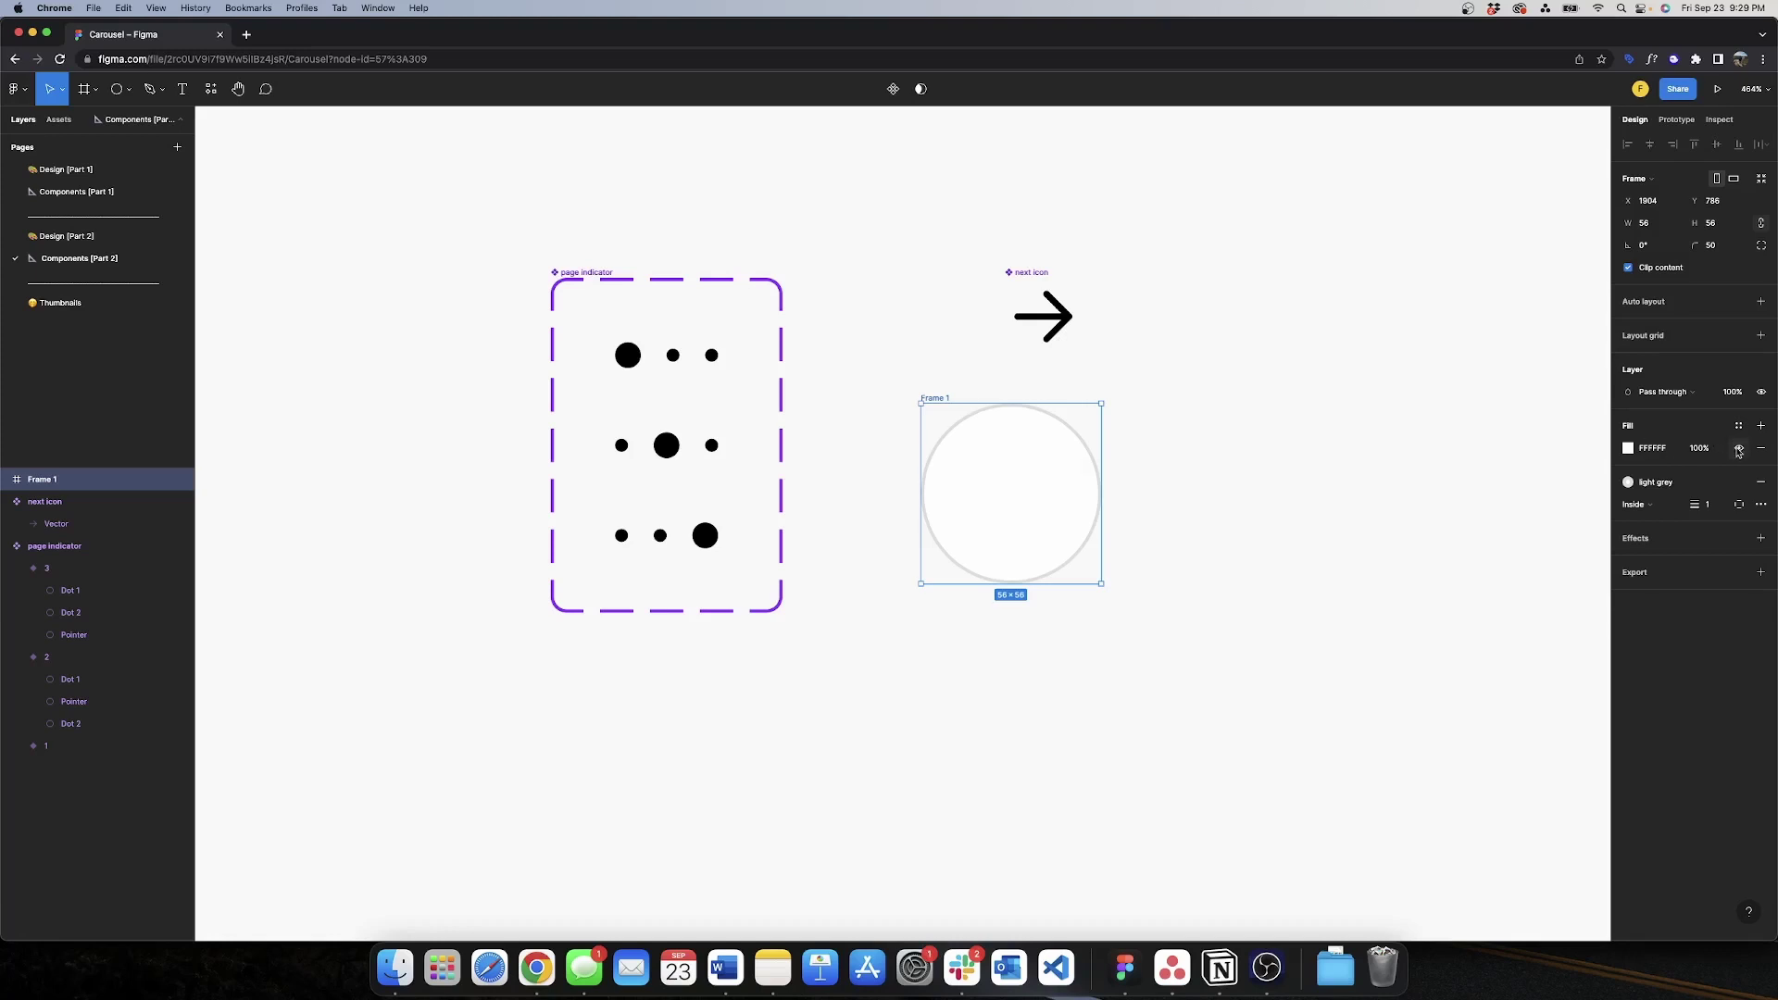
pyautogui.click(1739, 451)
# - Insert a next icon instance inside the circle frame
pyautogui.hotkey('shift', 'i')
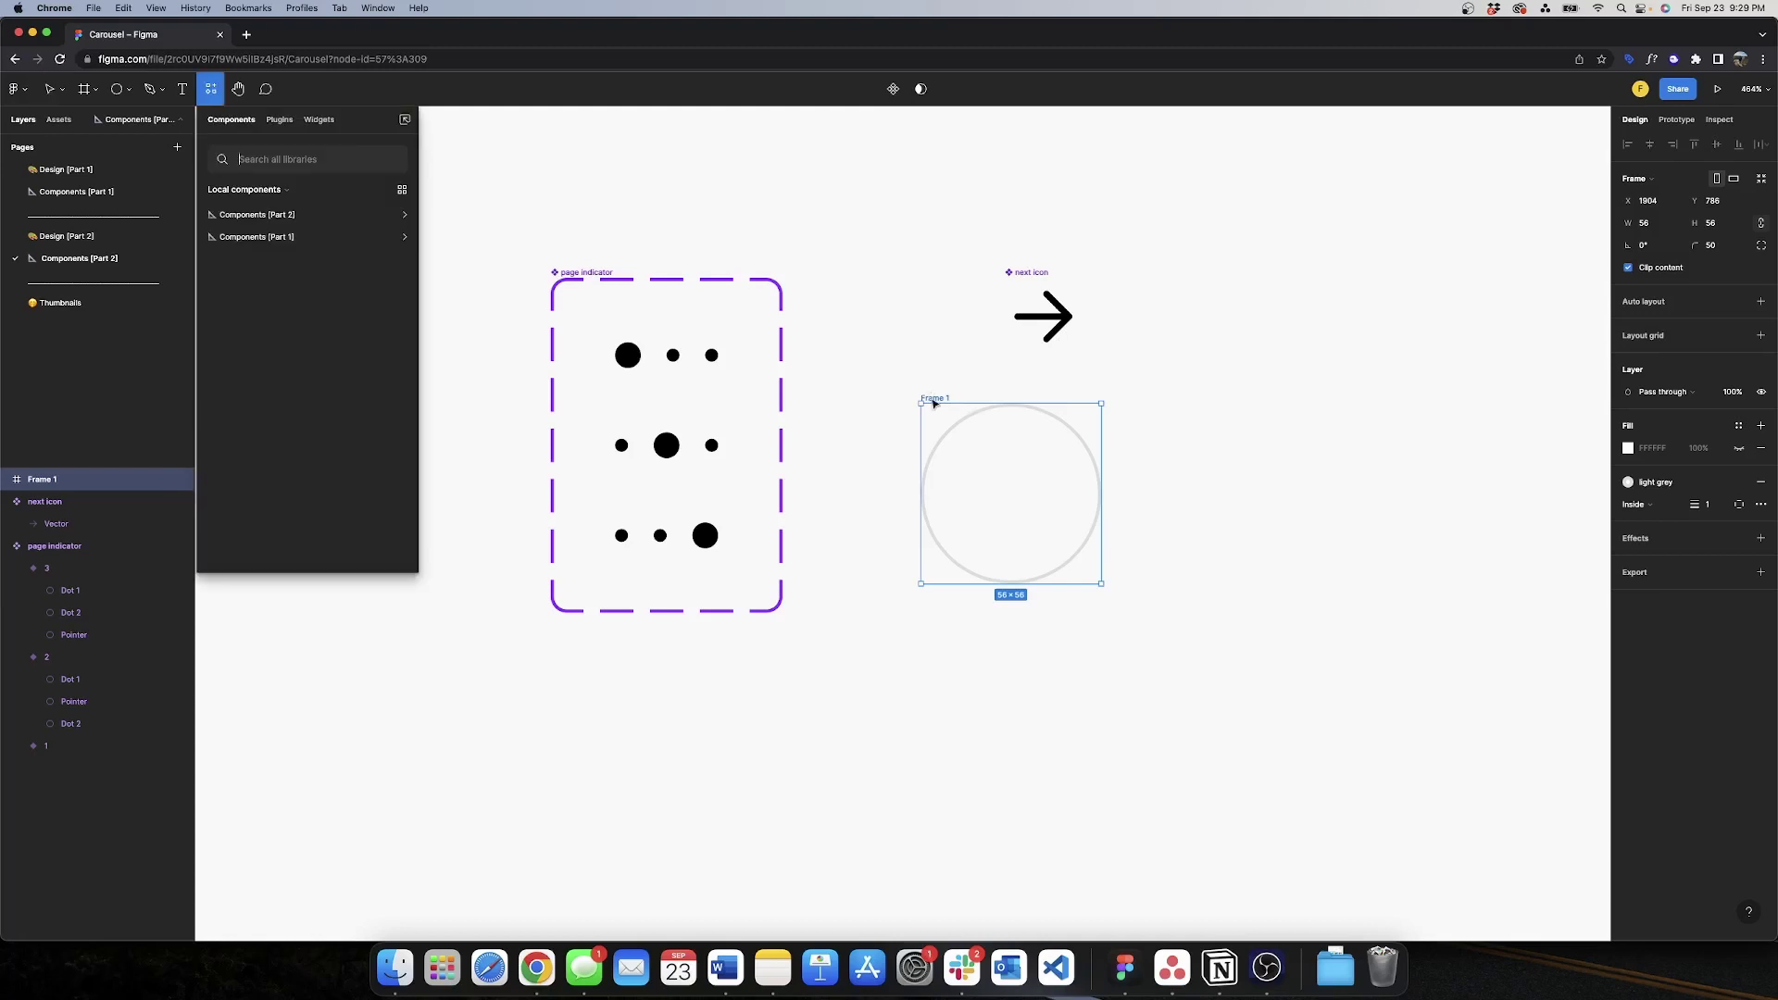
pyautogui.write('next icon')
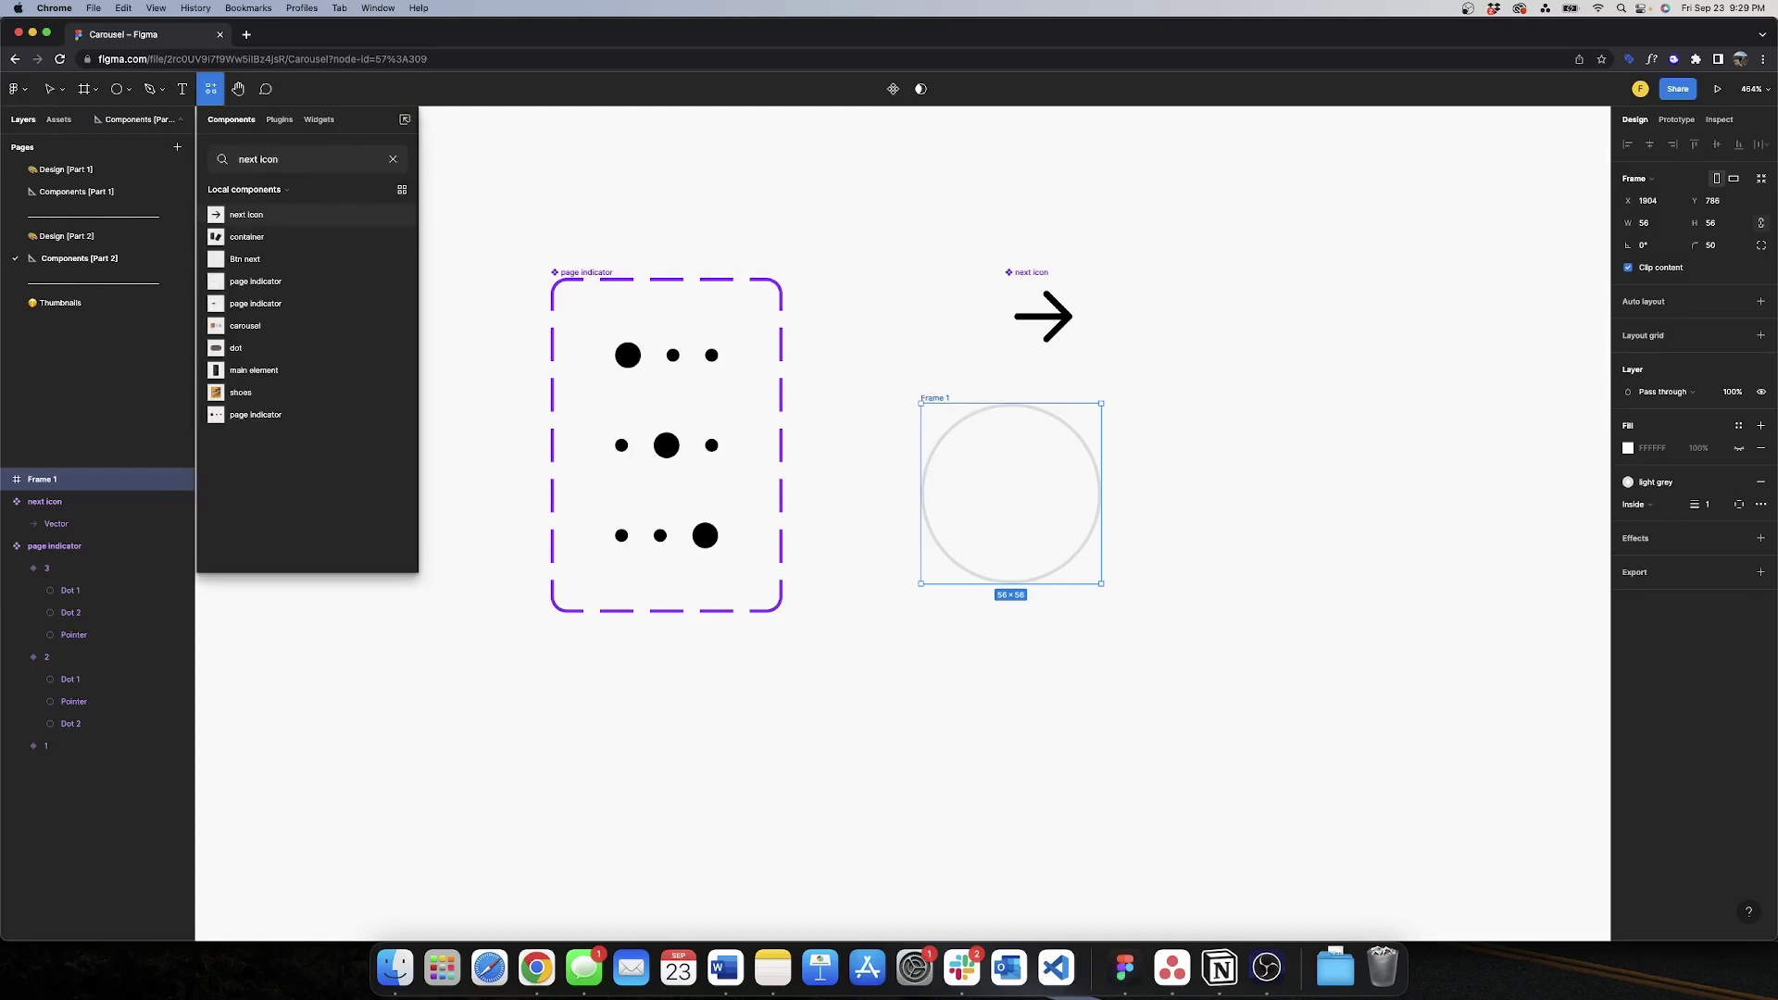
pyautogui.press('Return')
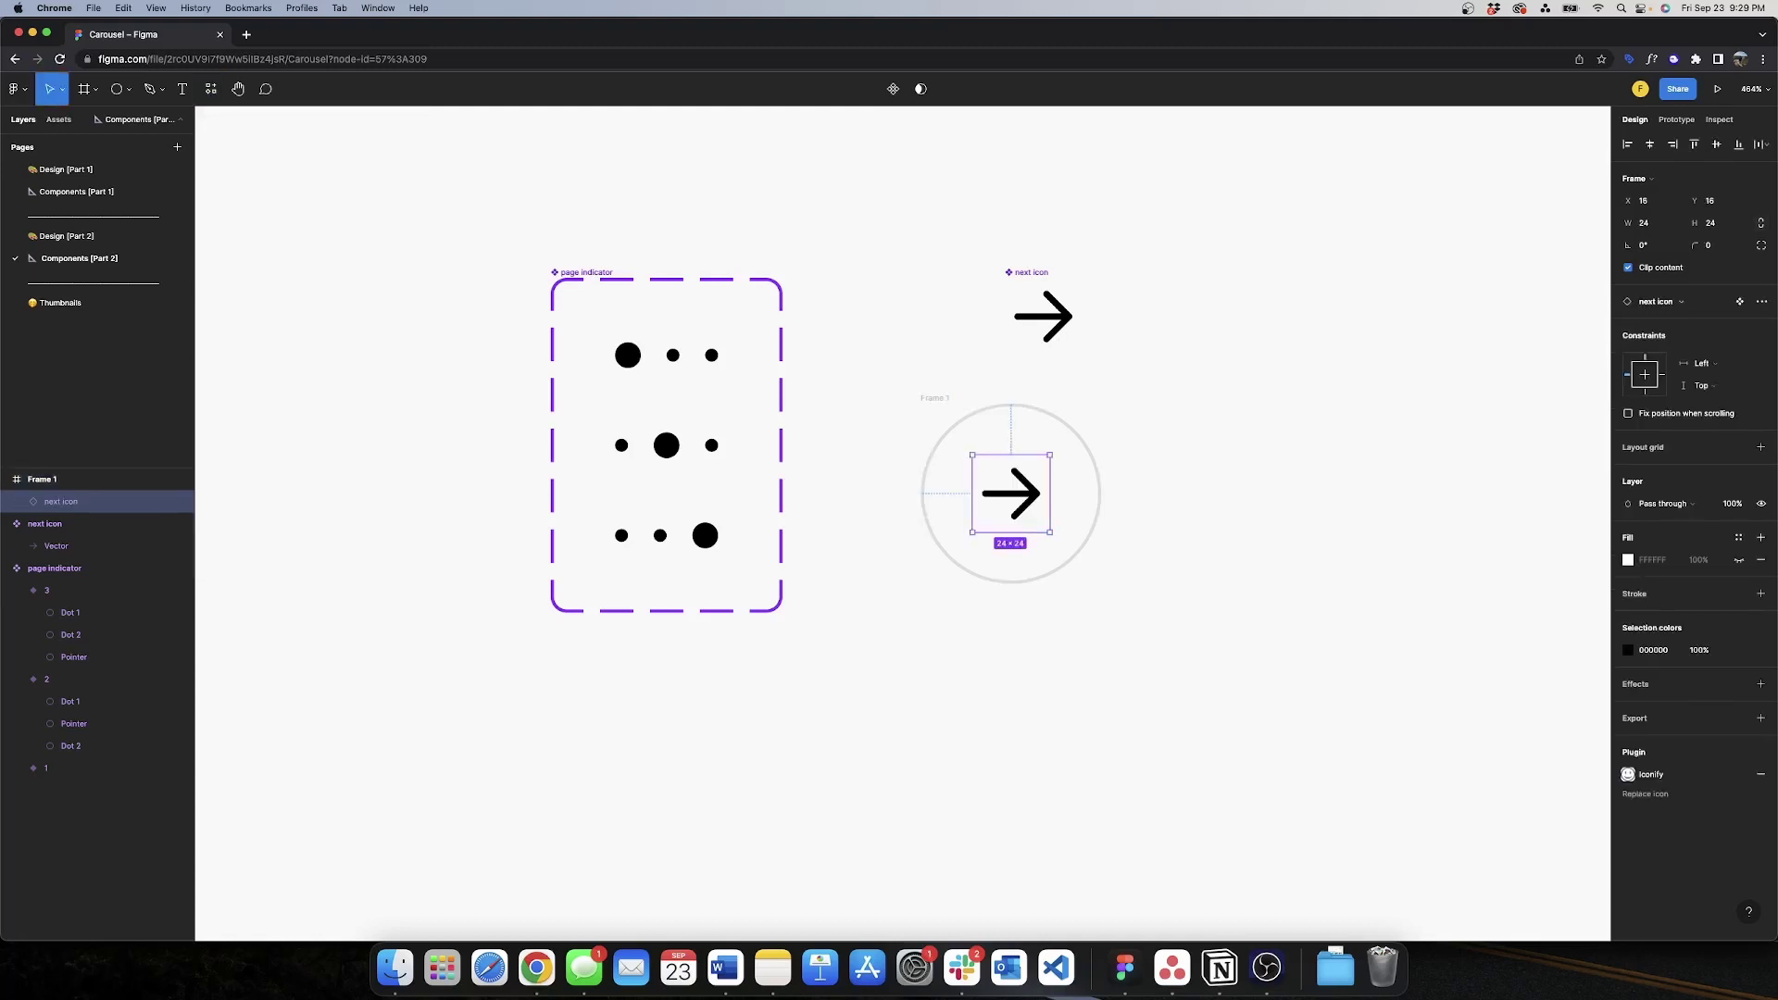
pyautogui.click(1182, 424)
# - Add auto layout to the circle frame and rename it 'btn next'
pyautogui.click(940, 402)
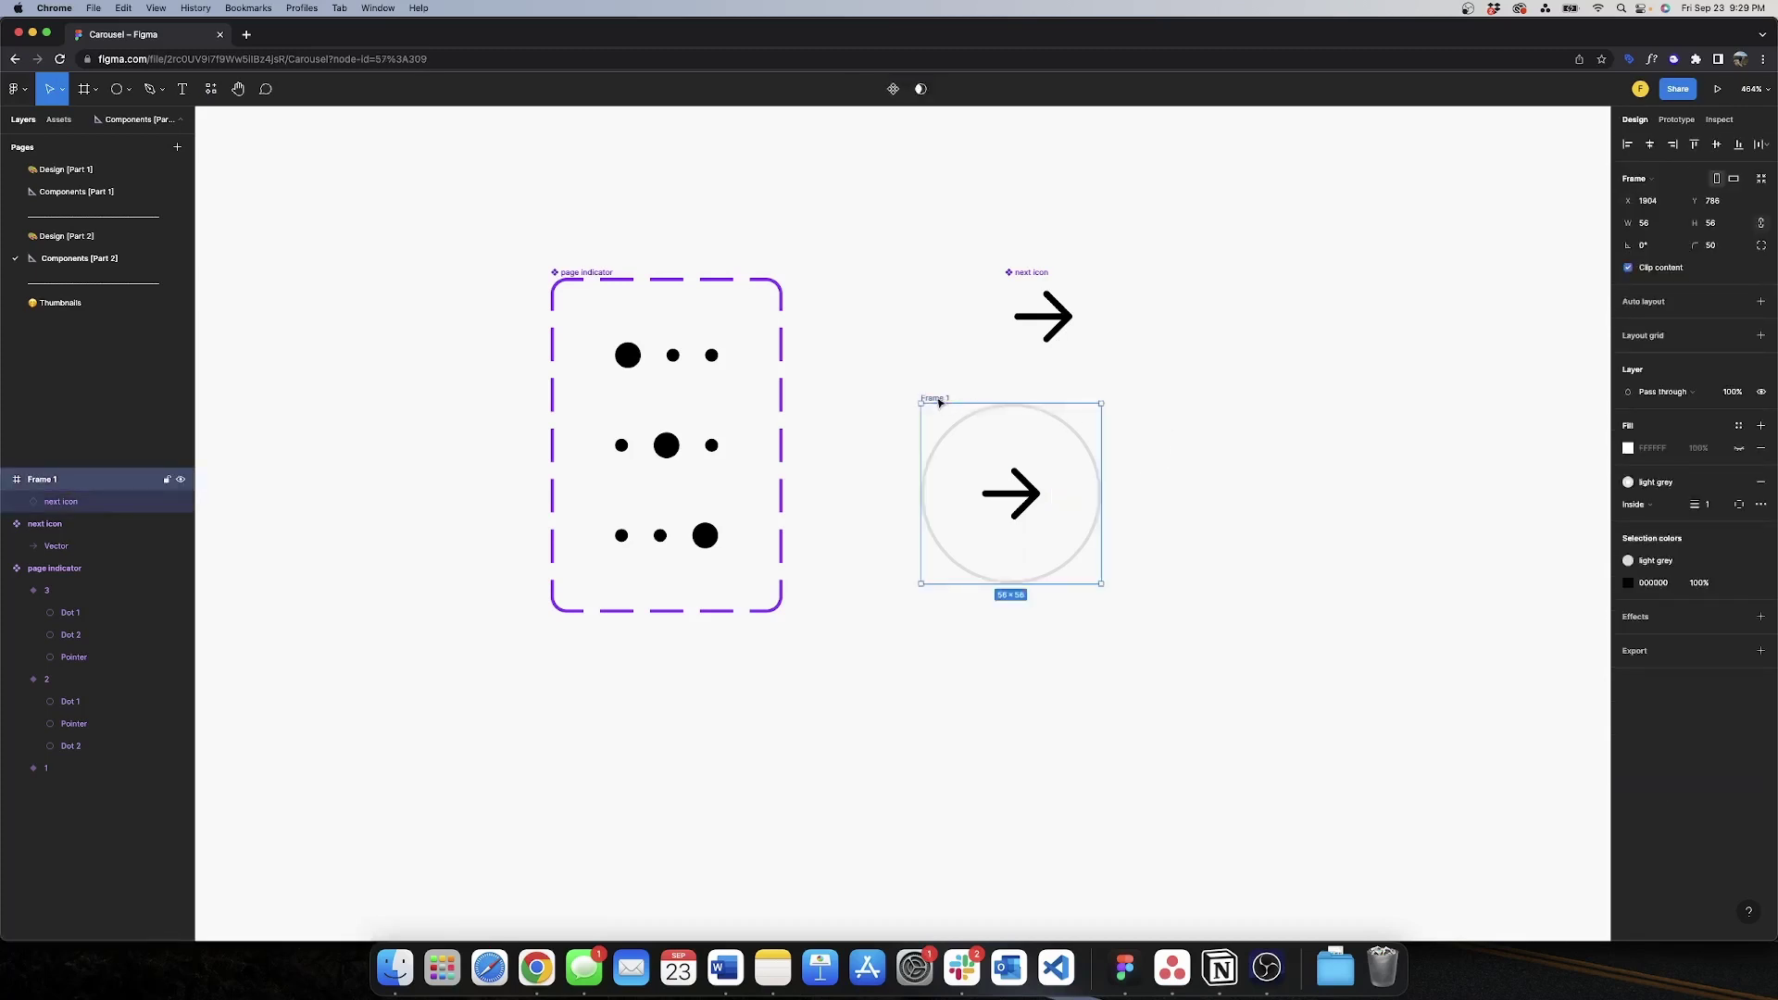
pyautogui.hotkey('shift', 'a')
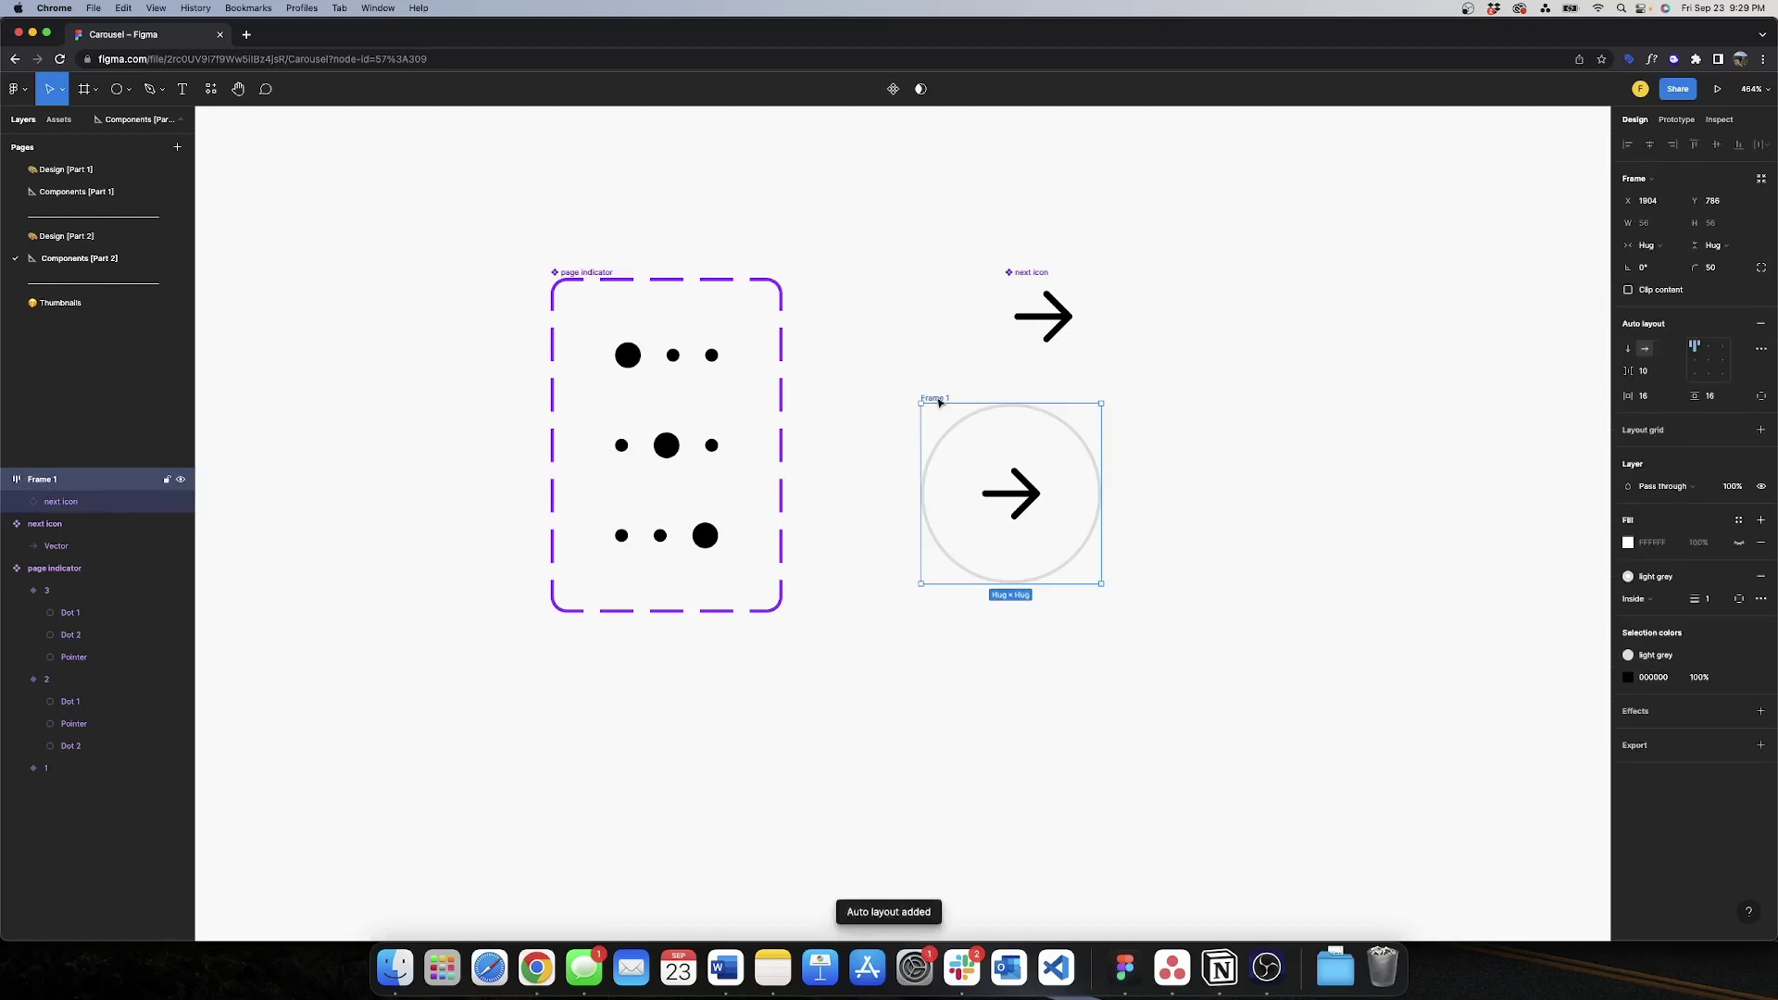
pyautogui.click(1332, 376)
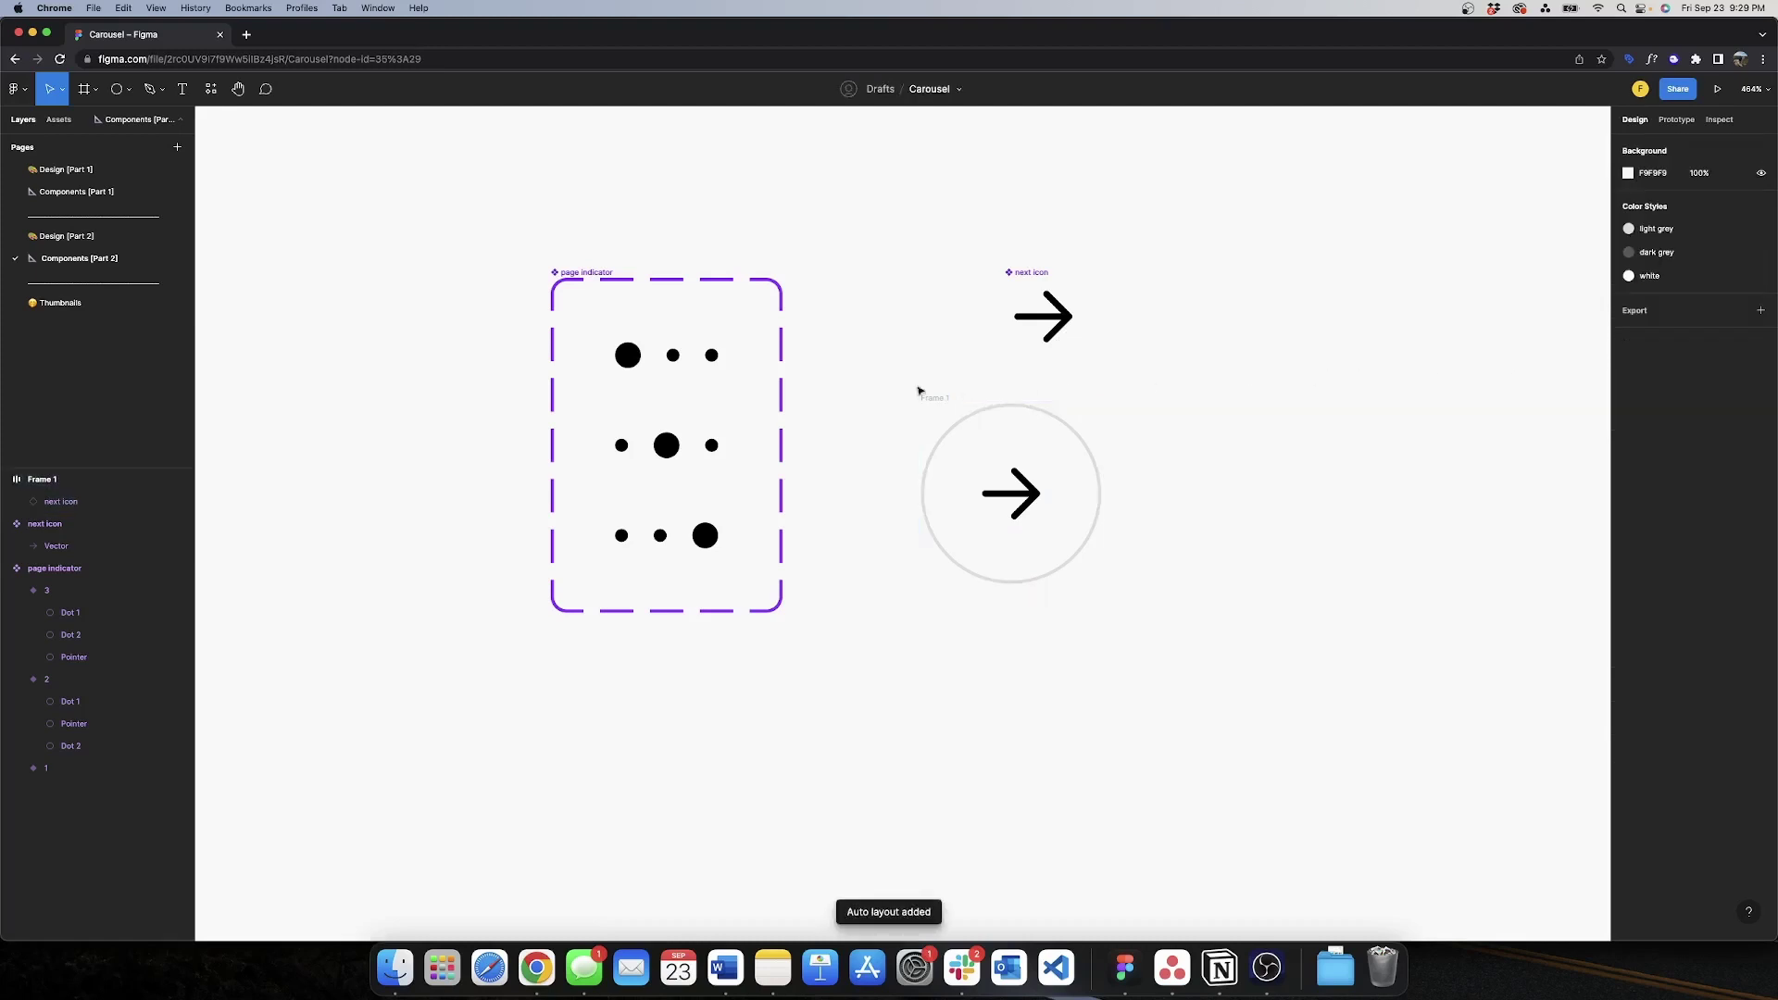
pyautogui.click(941, 402)
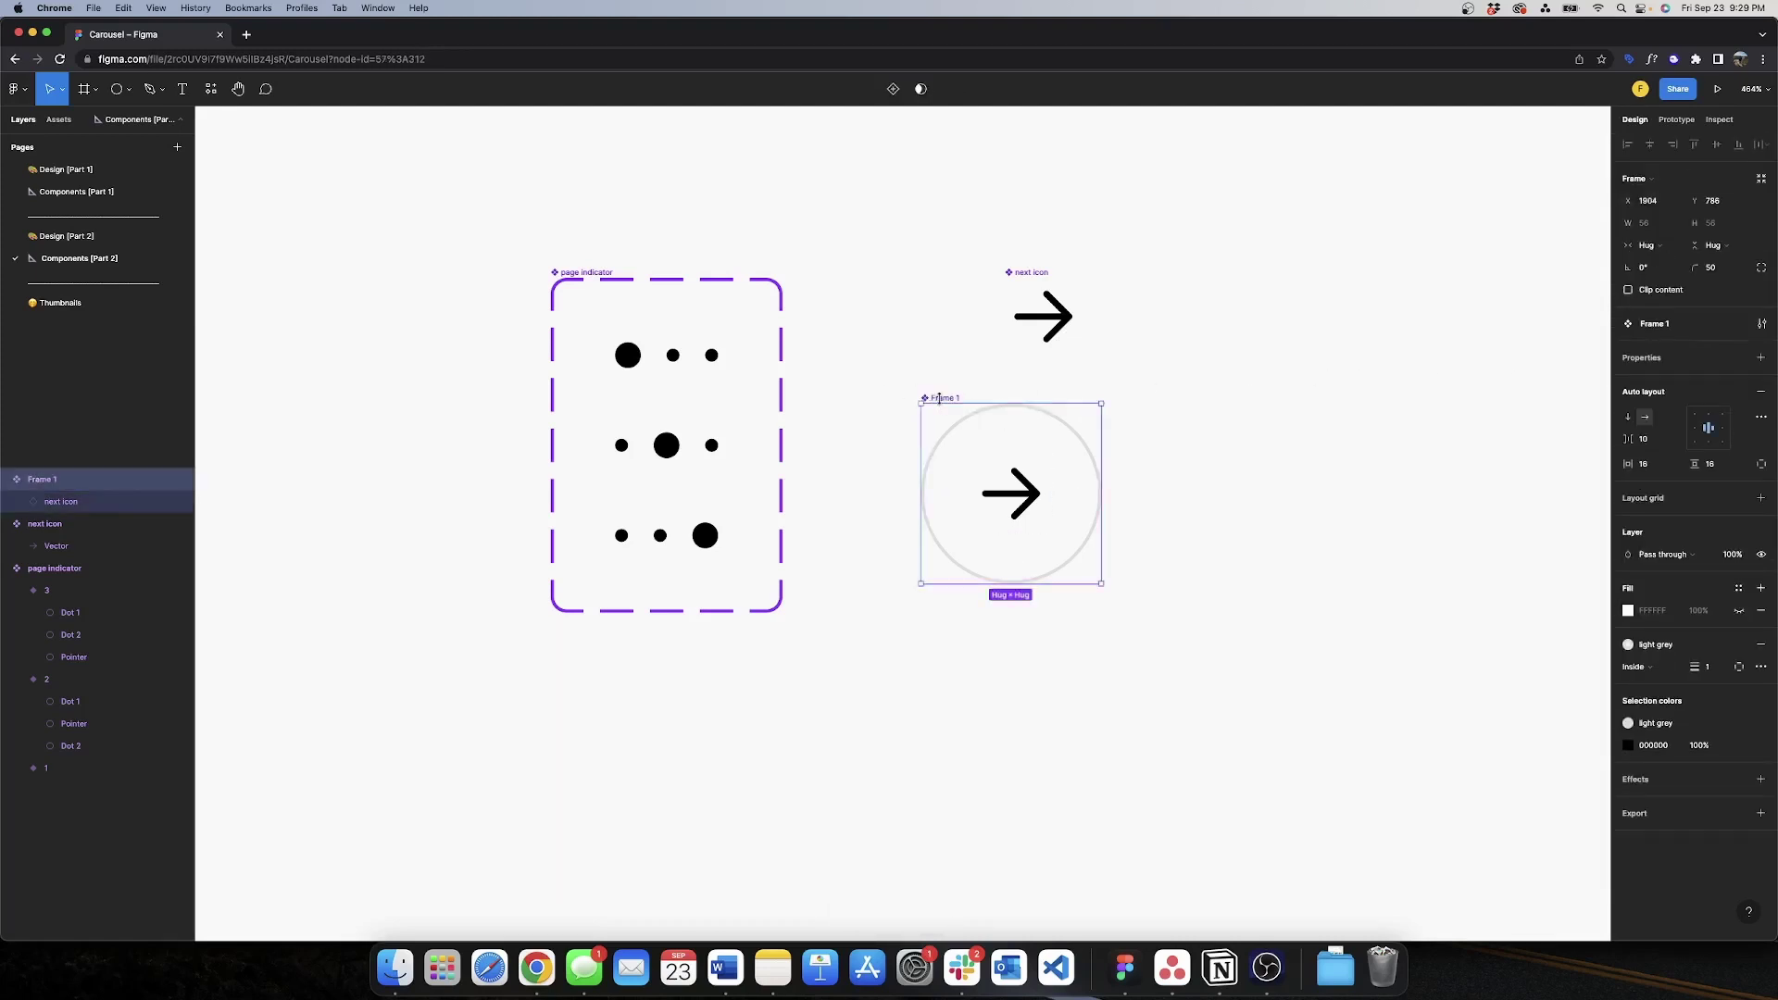
pyautogui.doubleClick(957, 398)
pyautogui.write('btn nex')
pyautogui.write('t')
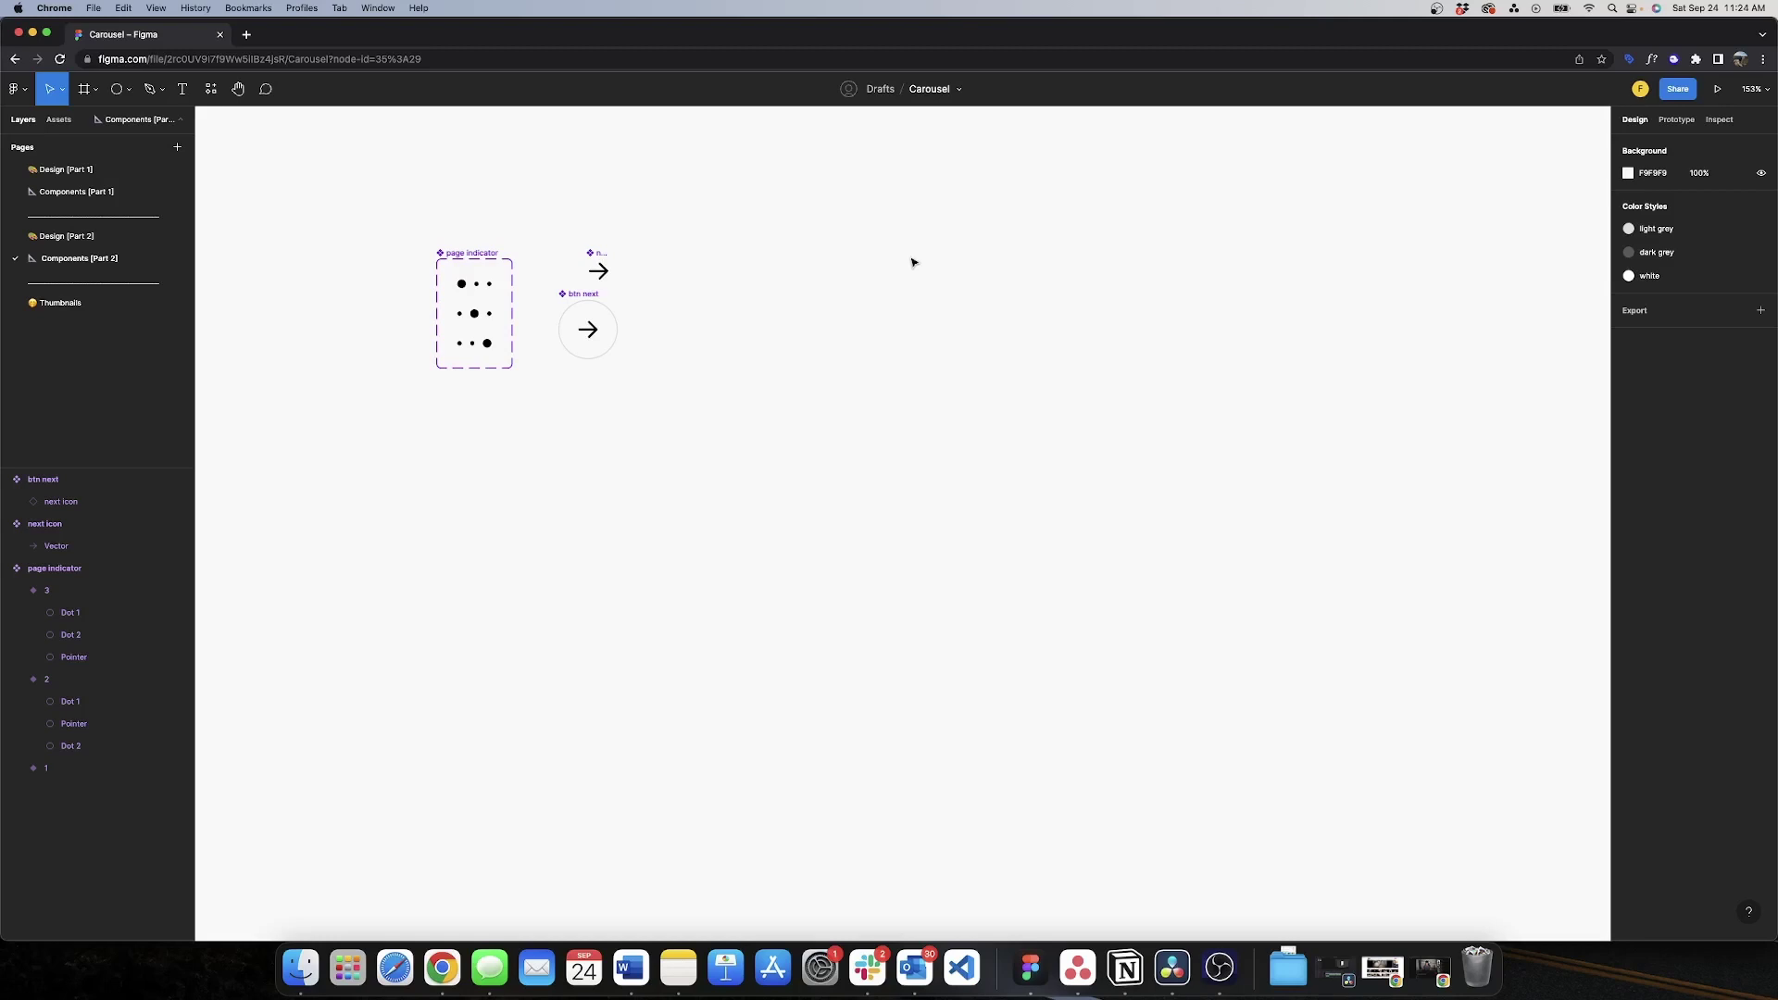
# - Add a 'Step 1' heading and a Lorem ipsum body text beneath it
pyautogui.press('t')
pyautogui.click(852, 318)
pyautogui.write('Step 1')
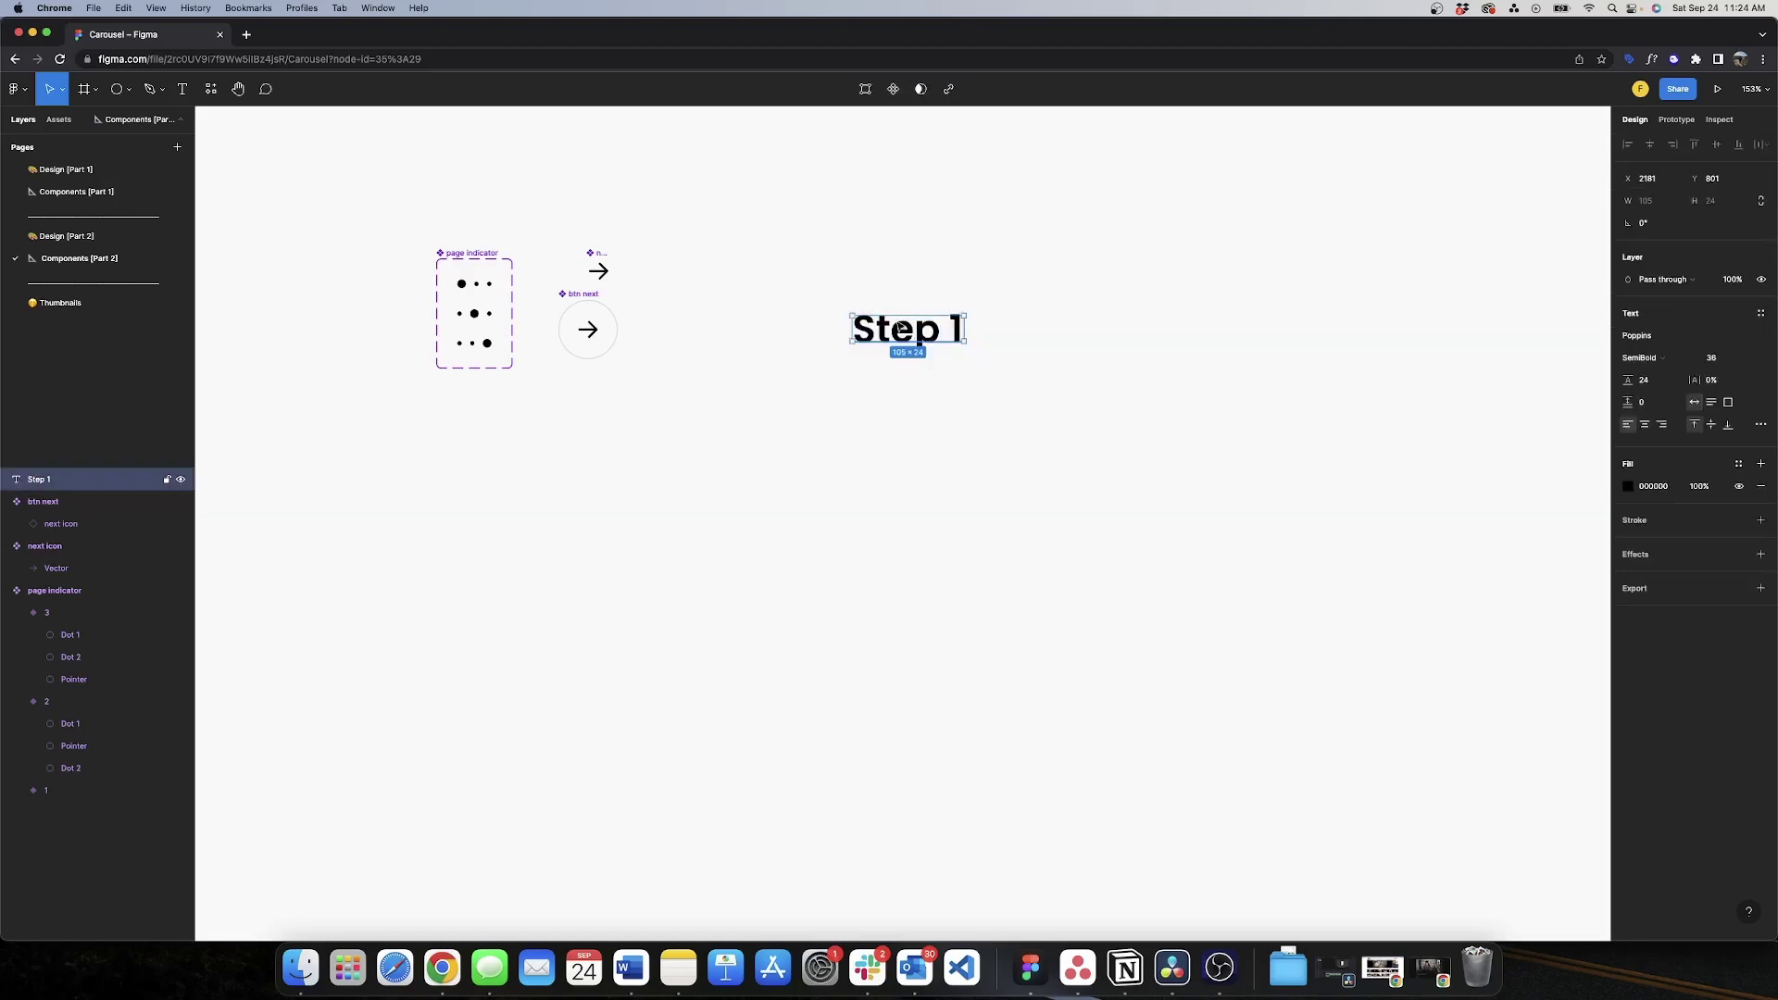
pyautogui.press('super+d')
pyautogui.press('alt+super+p')
pyautogui.click(1437, 647)
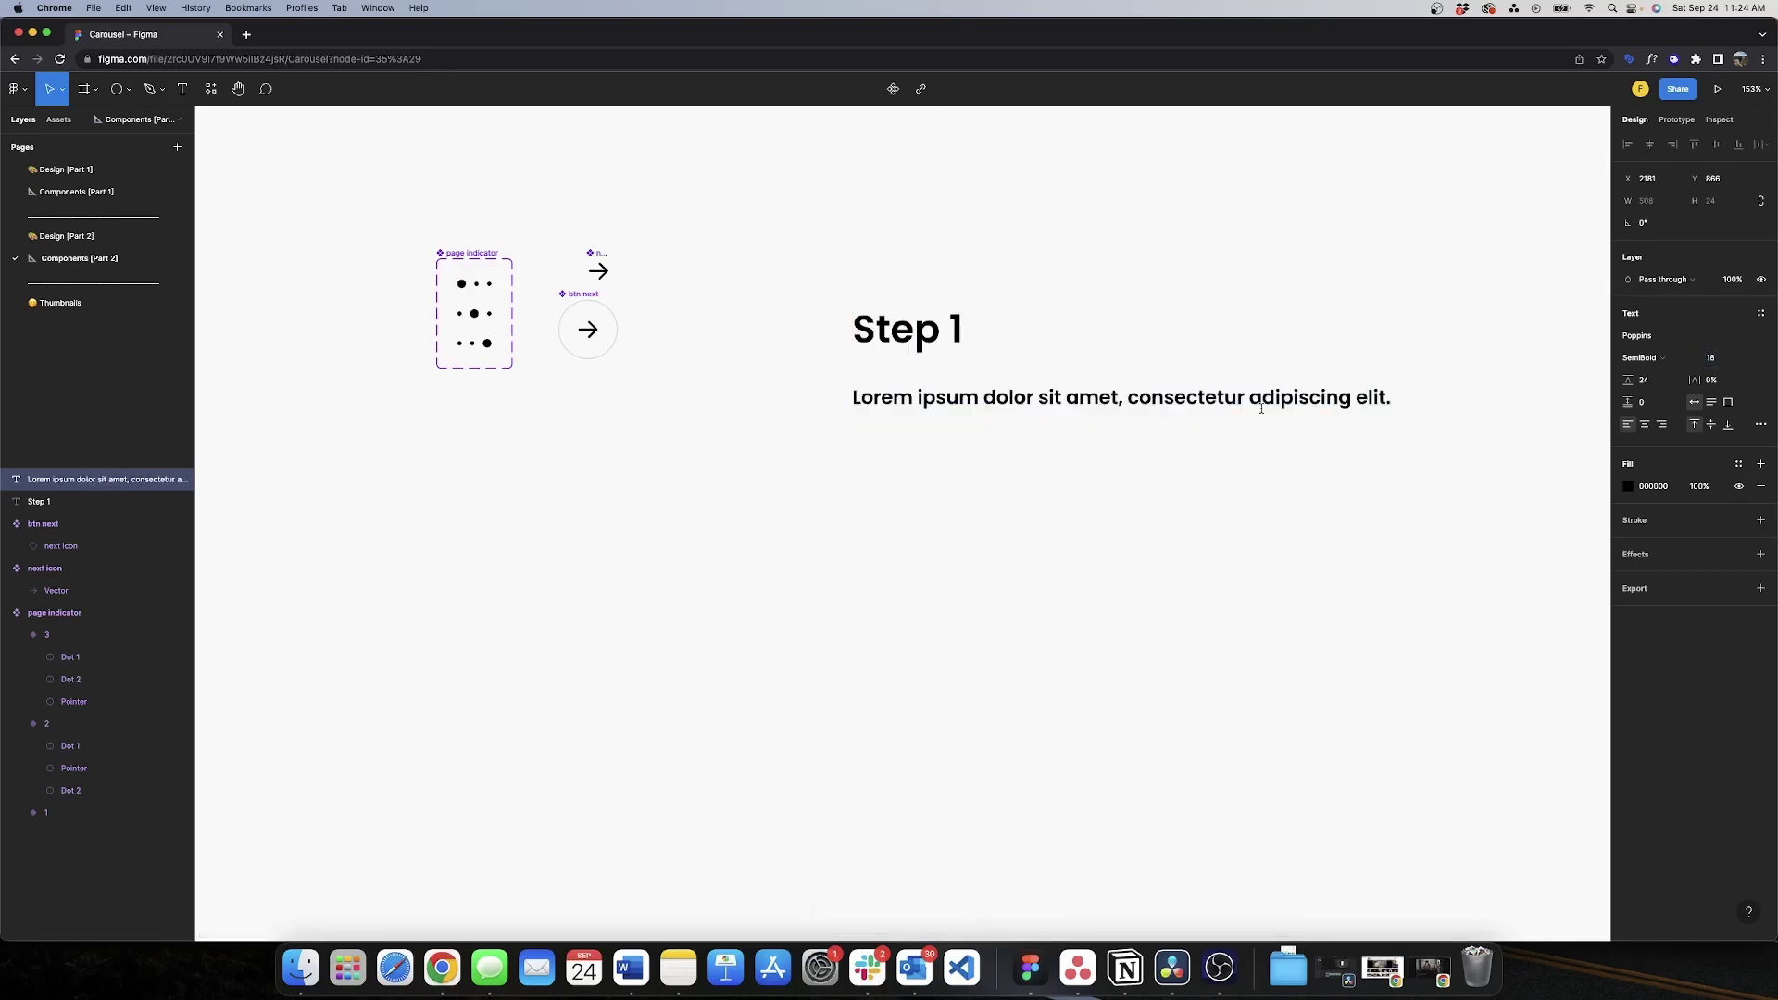
# - Group the texts with a btn next and a left-flipped back button into one auto-layout frame
pyautogui.moveTo(1381, 318); pyautogui.dragTo(926, 417)
pyautogui.hotkey('shift', 'a')
pyautogui.press('super+v')
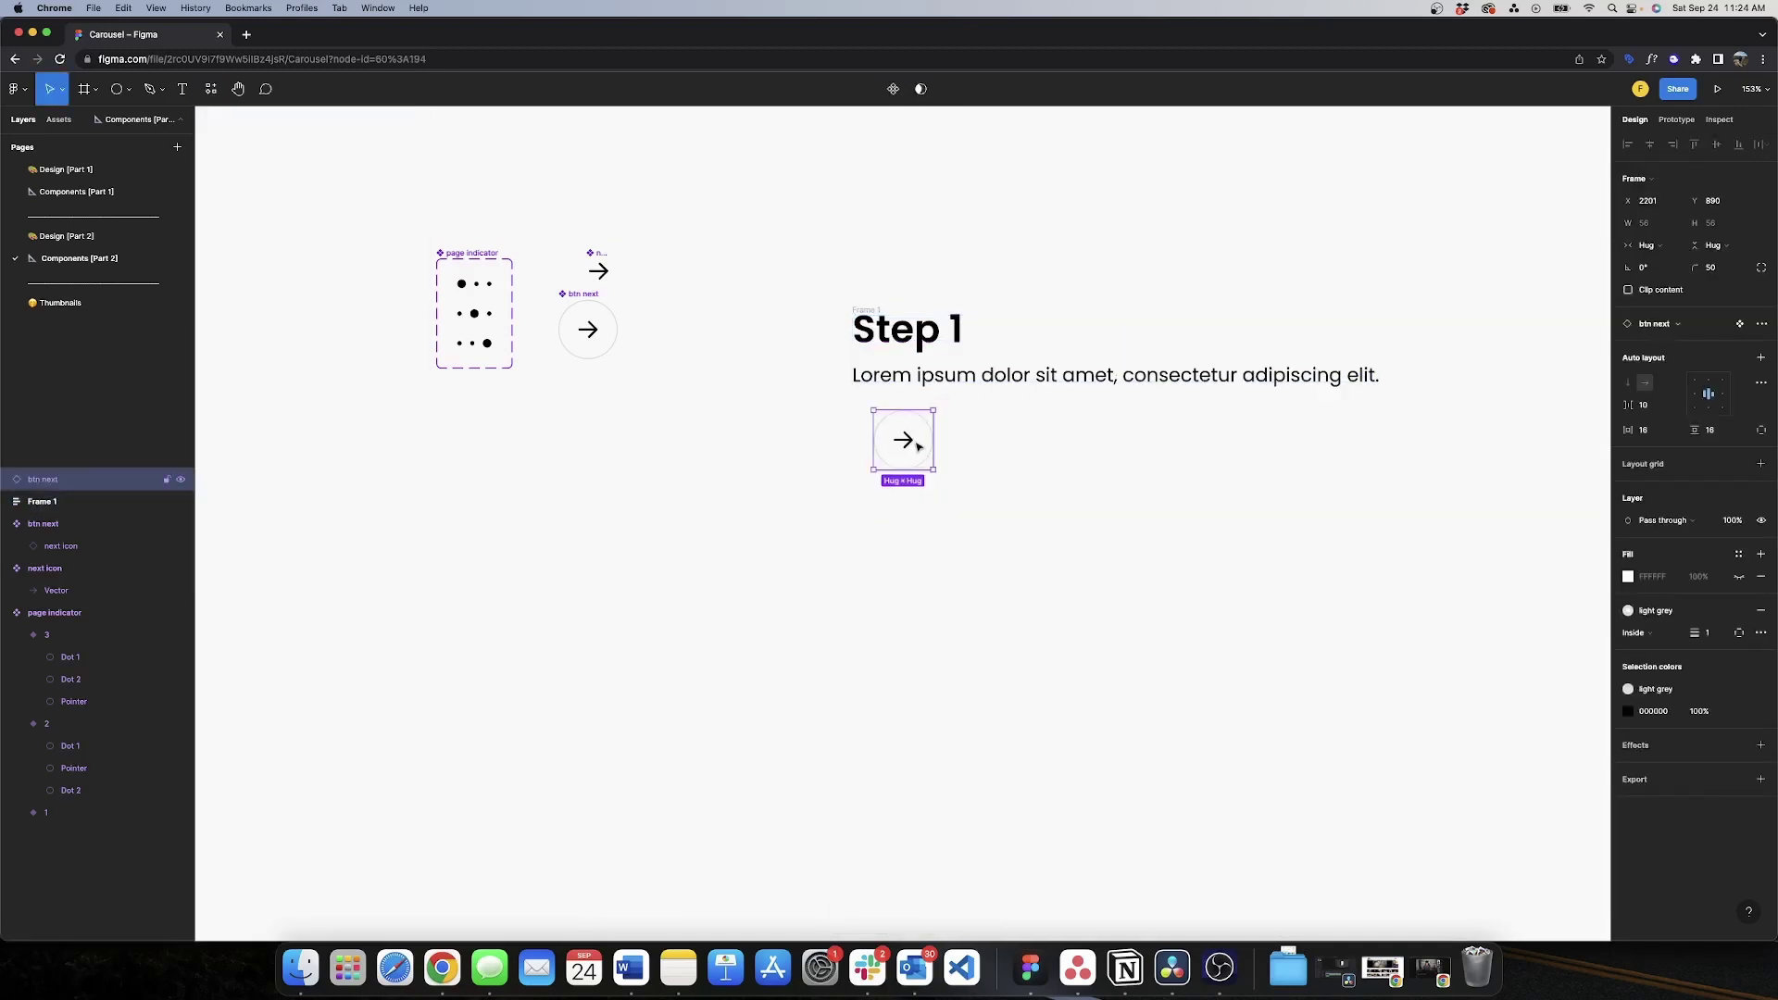
pyautogui.hotkey('shift', 'a')
pyautogui.press('super+d')
pyautogui.click(888, 429)
pyautogui.hotkey('shift', 'h')
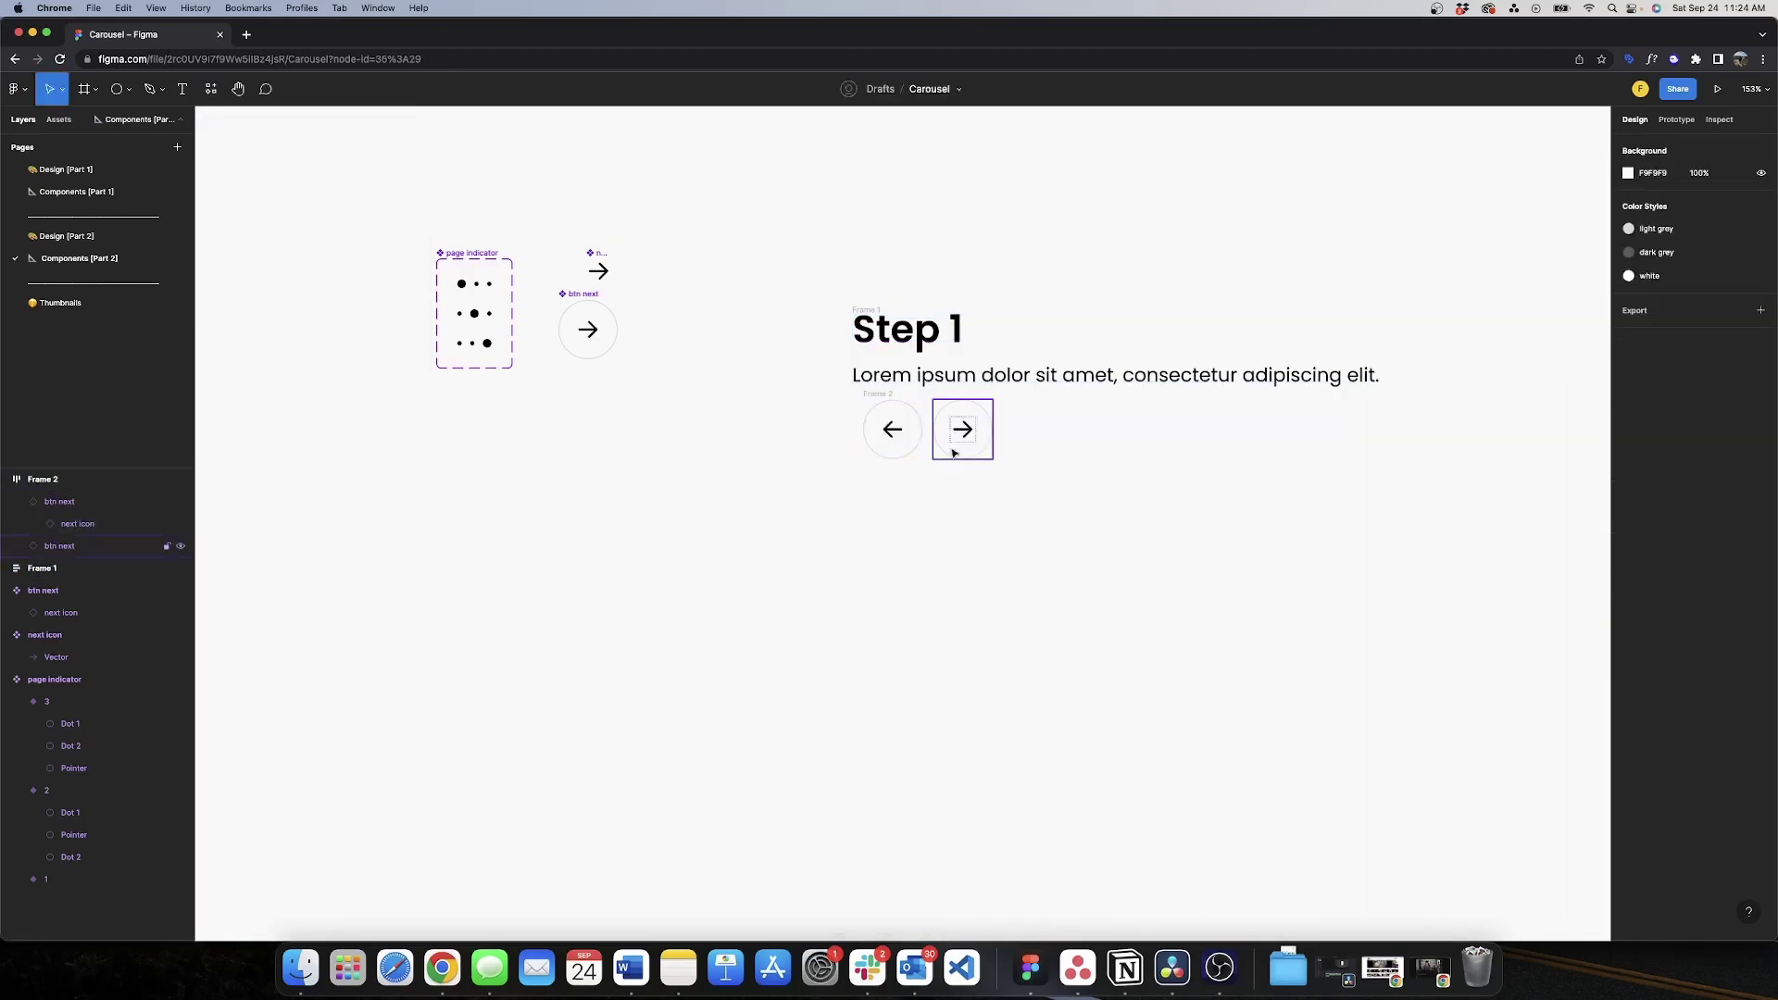
pyautogui.keyDown('shift'); pyautogui.click(866, 408); pyautogui.keyUp('shift')
pyautogui.hotkey('shift', 'a')
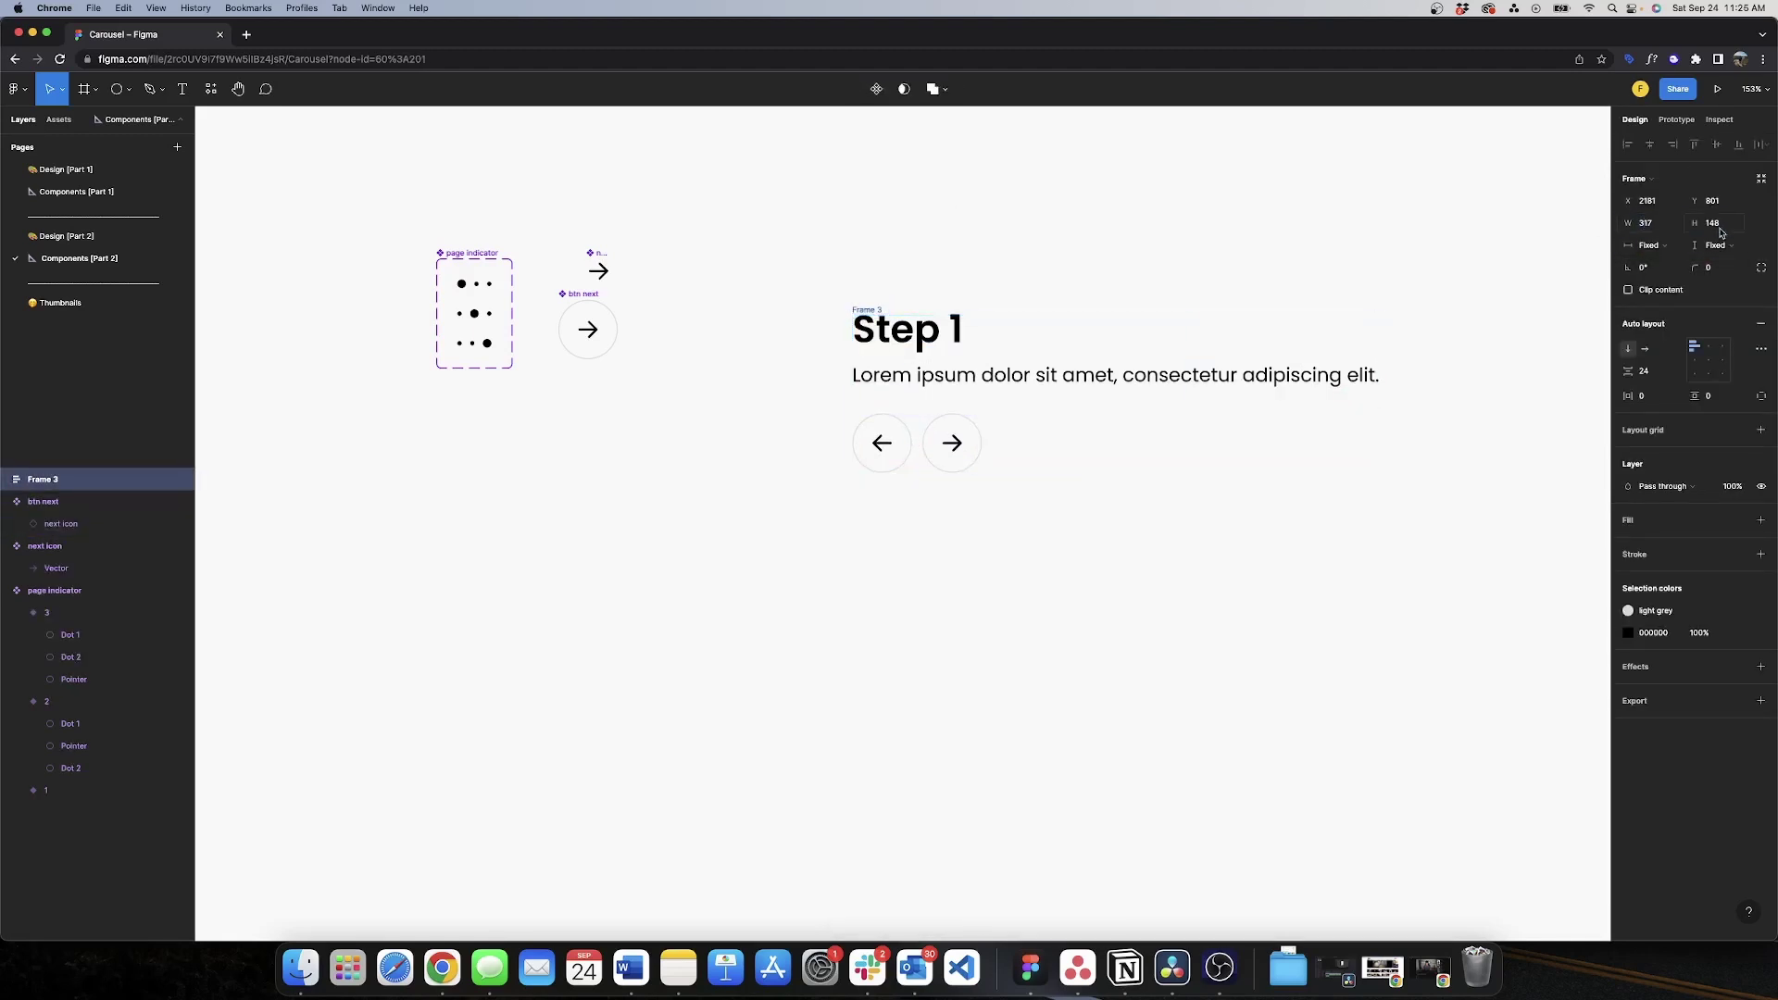
# - Give the outer frame 26 horizontal and 40 vertical padding with content aligned to the bottom
pyautogui.click(1141, 380)
pyautogui.click(1637, 397)
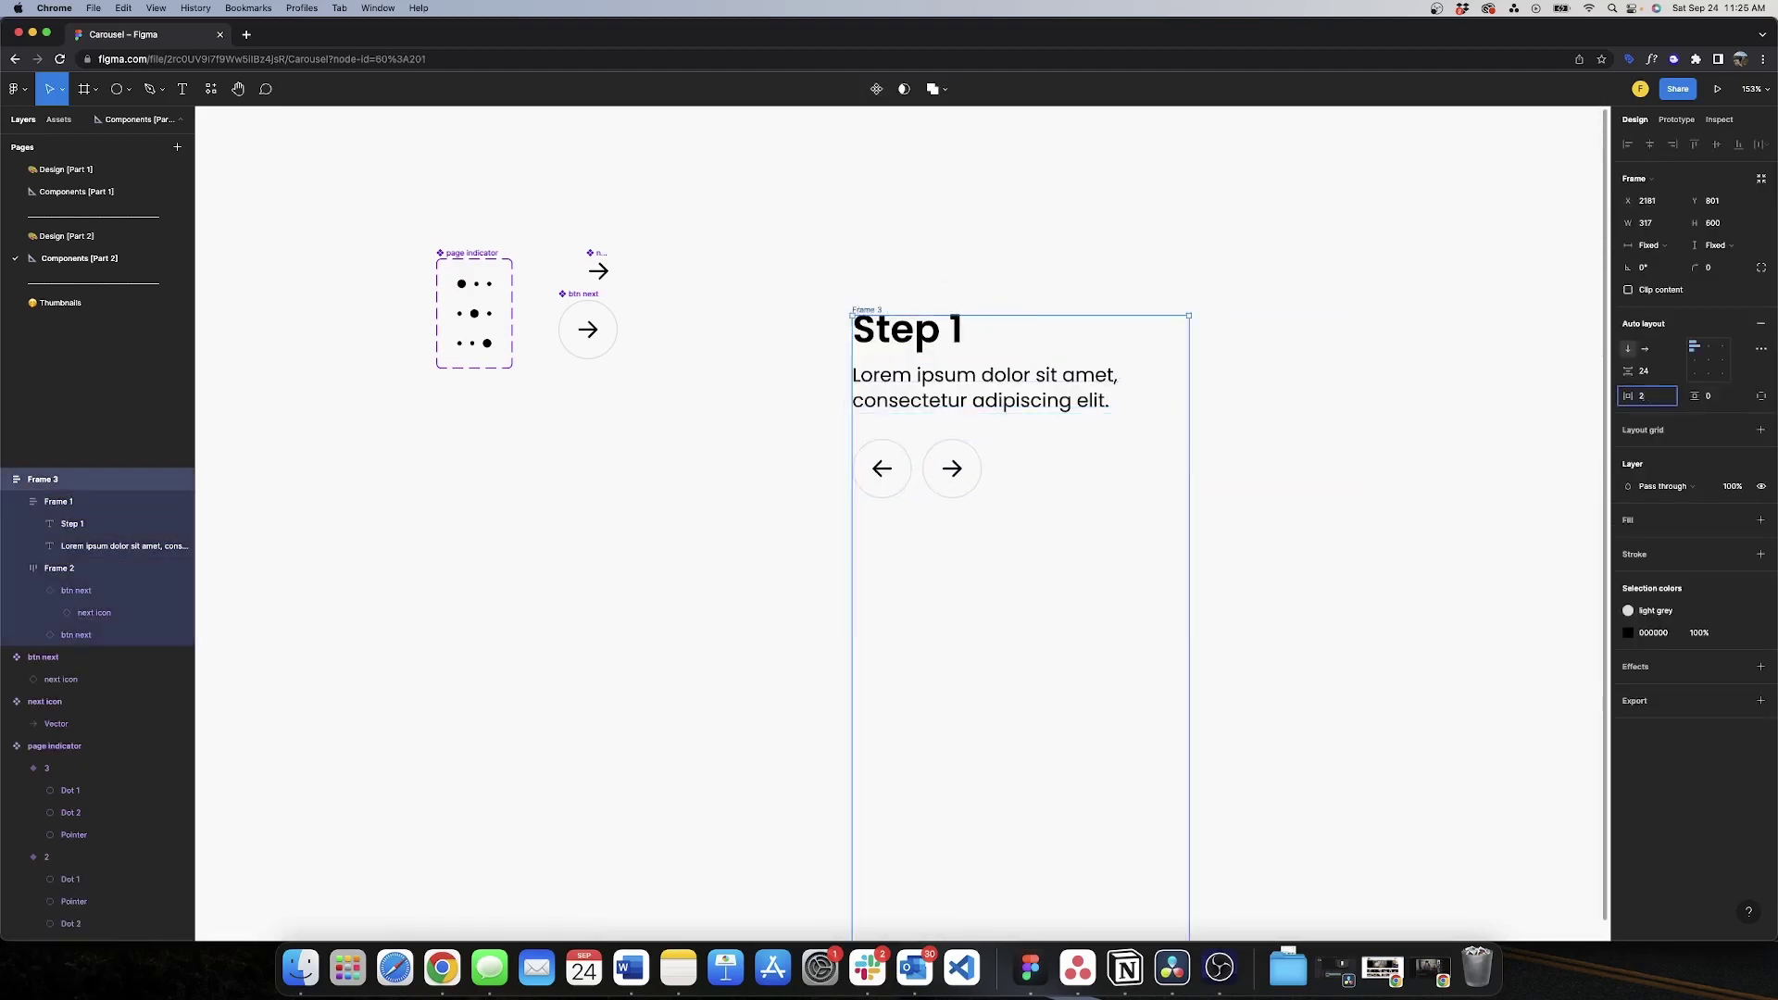
pyautogui.write('26')
pyautogui.click(1711, 399)
pyautogui.write('40')
pyautogui.press('Return')
pyautogui.click(1695, 374)
pyautogui.scroll(-3, 1140, 278)
pyautogui.click(1001, 639)
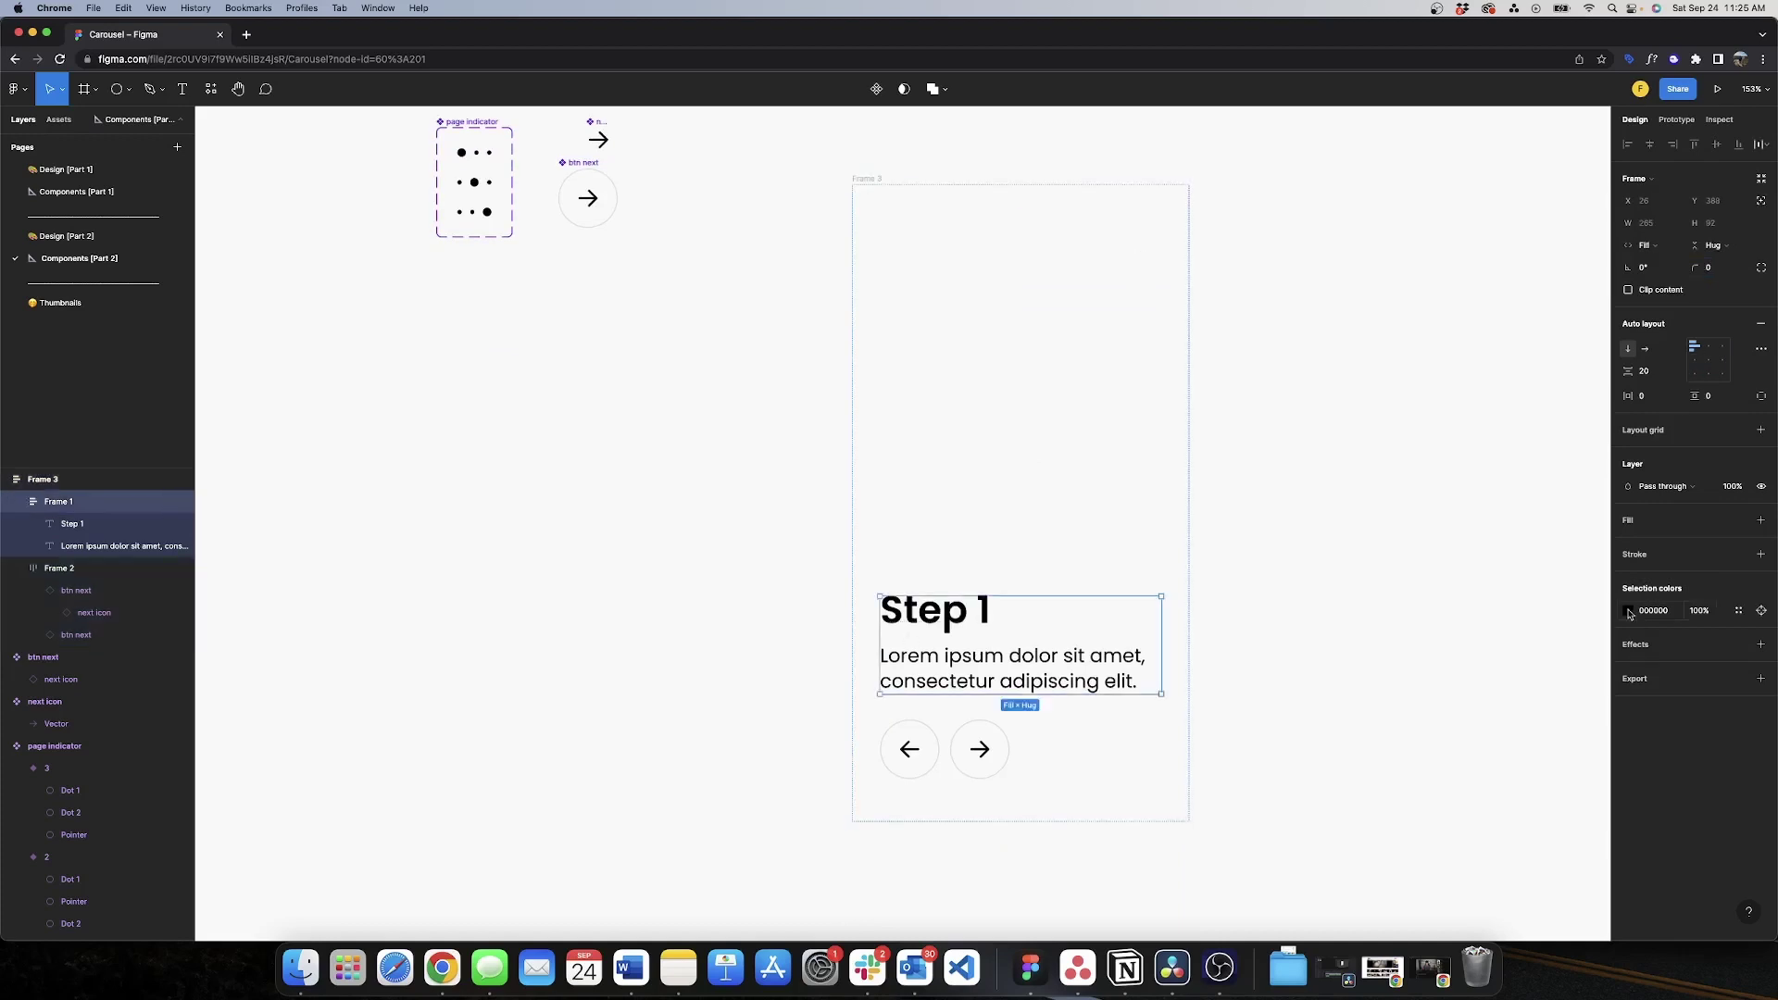
pyautogui.keyDown('shift'); pyautogui.click(966, 750); pyautogui.keyUp('shift')
pyautogui.press('super+minus')
# - Fill the frame with an Unsplash pancake photo under a darkening linear gradient overlay
pyautogui.press('Escape')
pyautogui.press('Escape')
pyautogui.press('super+slash')
pyautogui.press('Return')
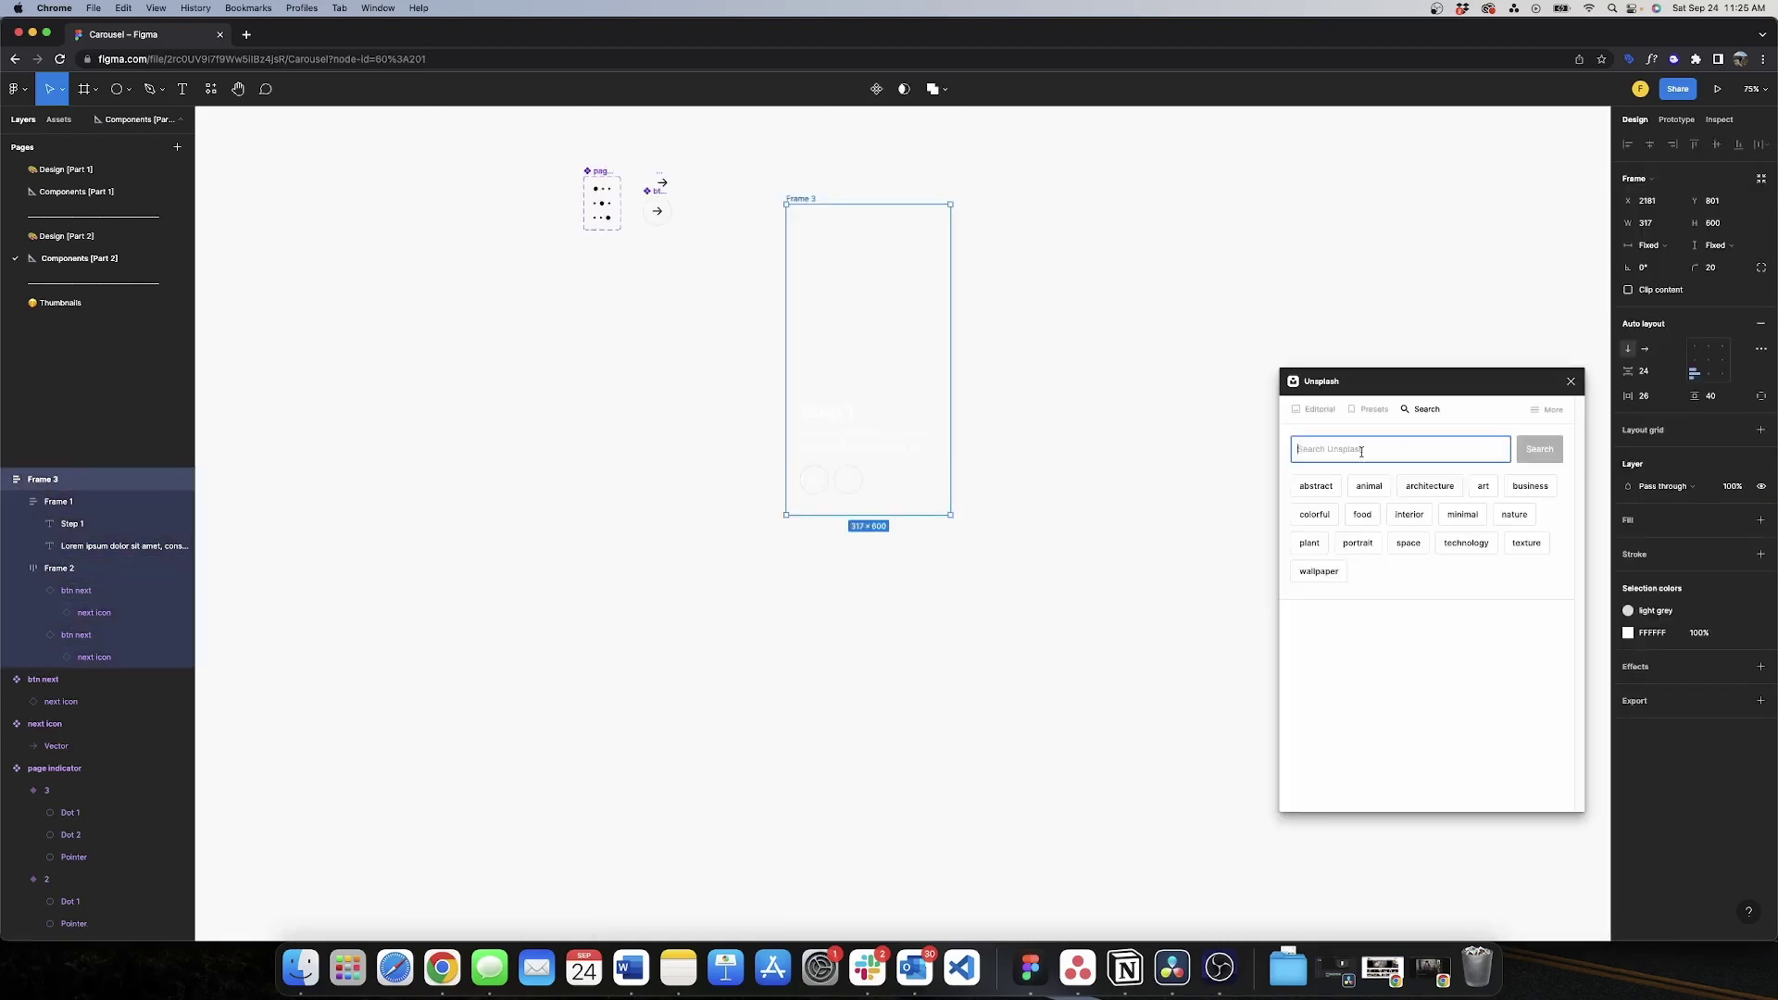
pyautogui.click(1497, 739)
pyautogui.click(1571, 381)
pyautogui.click(1628, 541)
pyautogui.press('Escape')
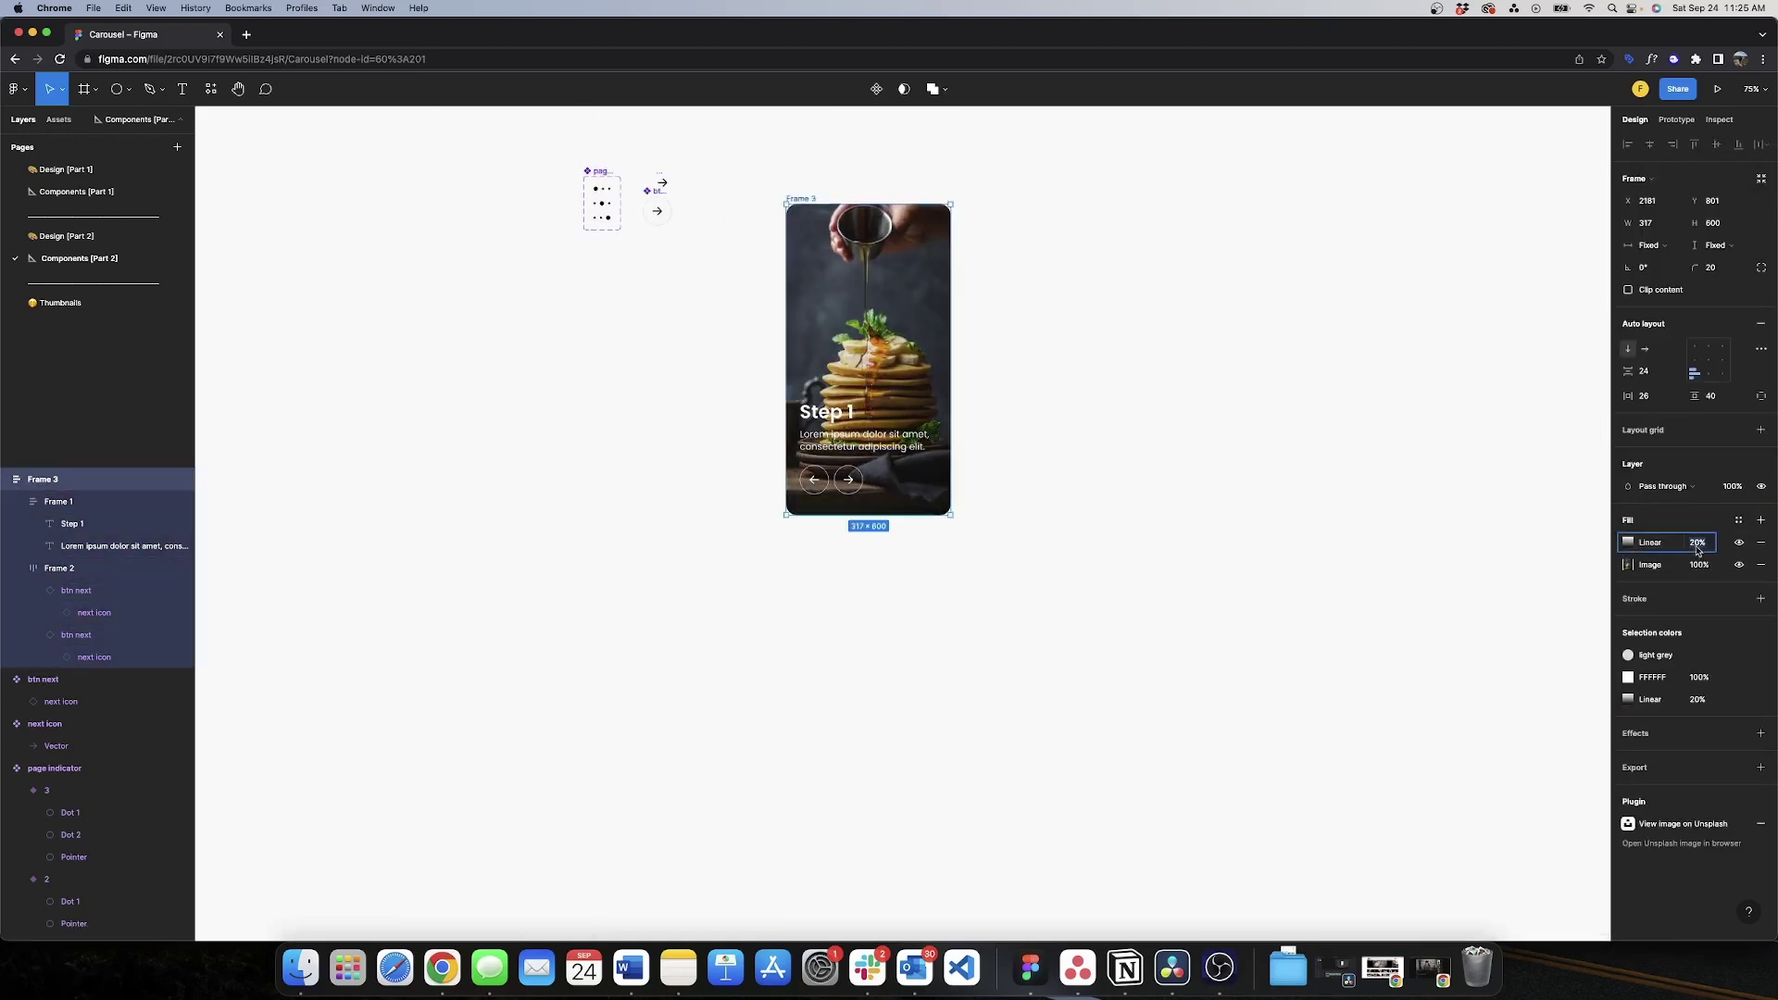
pyautogui.click(813, 190)
# - Turn the frame into the main banner component and narrow the Lorem paragraph to three lines
pyautogui.click(813, 190)
pyautogui.press('super+alt+k')
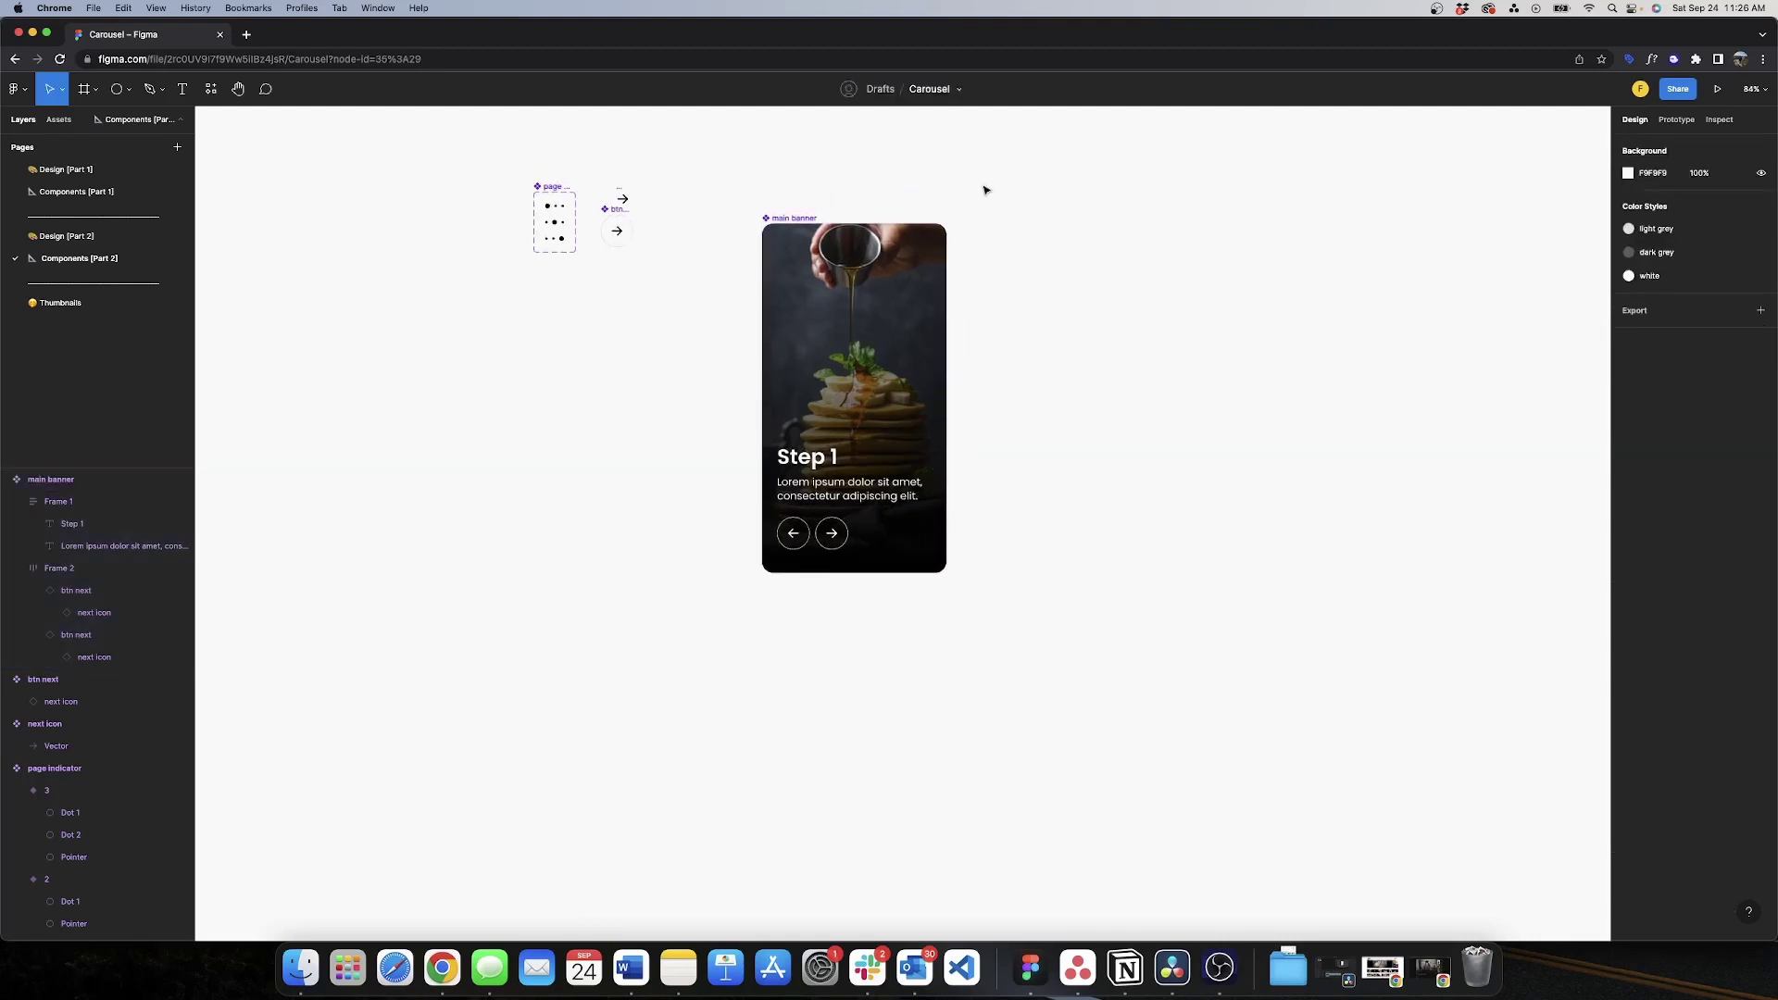
pyautogui.doubleClick(822, 487)
pyautogui.moveTo(927, 489); pyautogui.dragTo(872, 460)
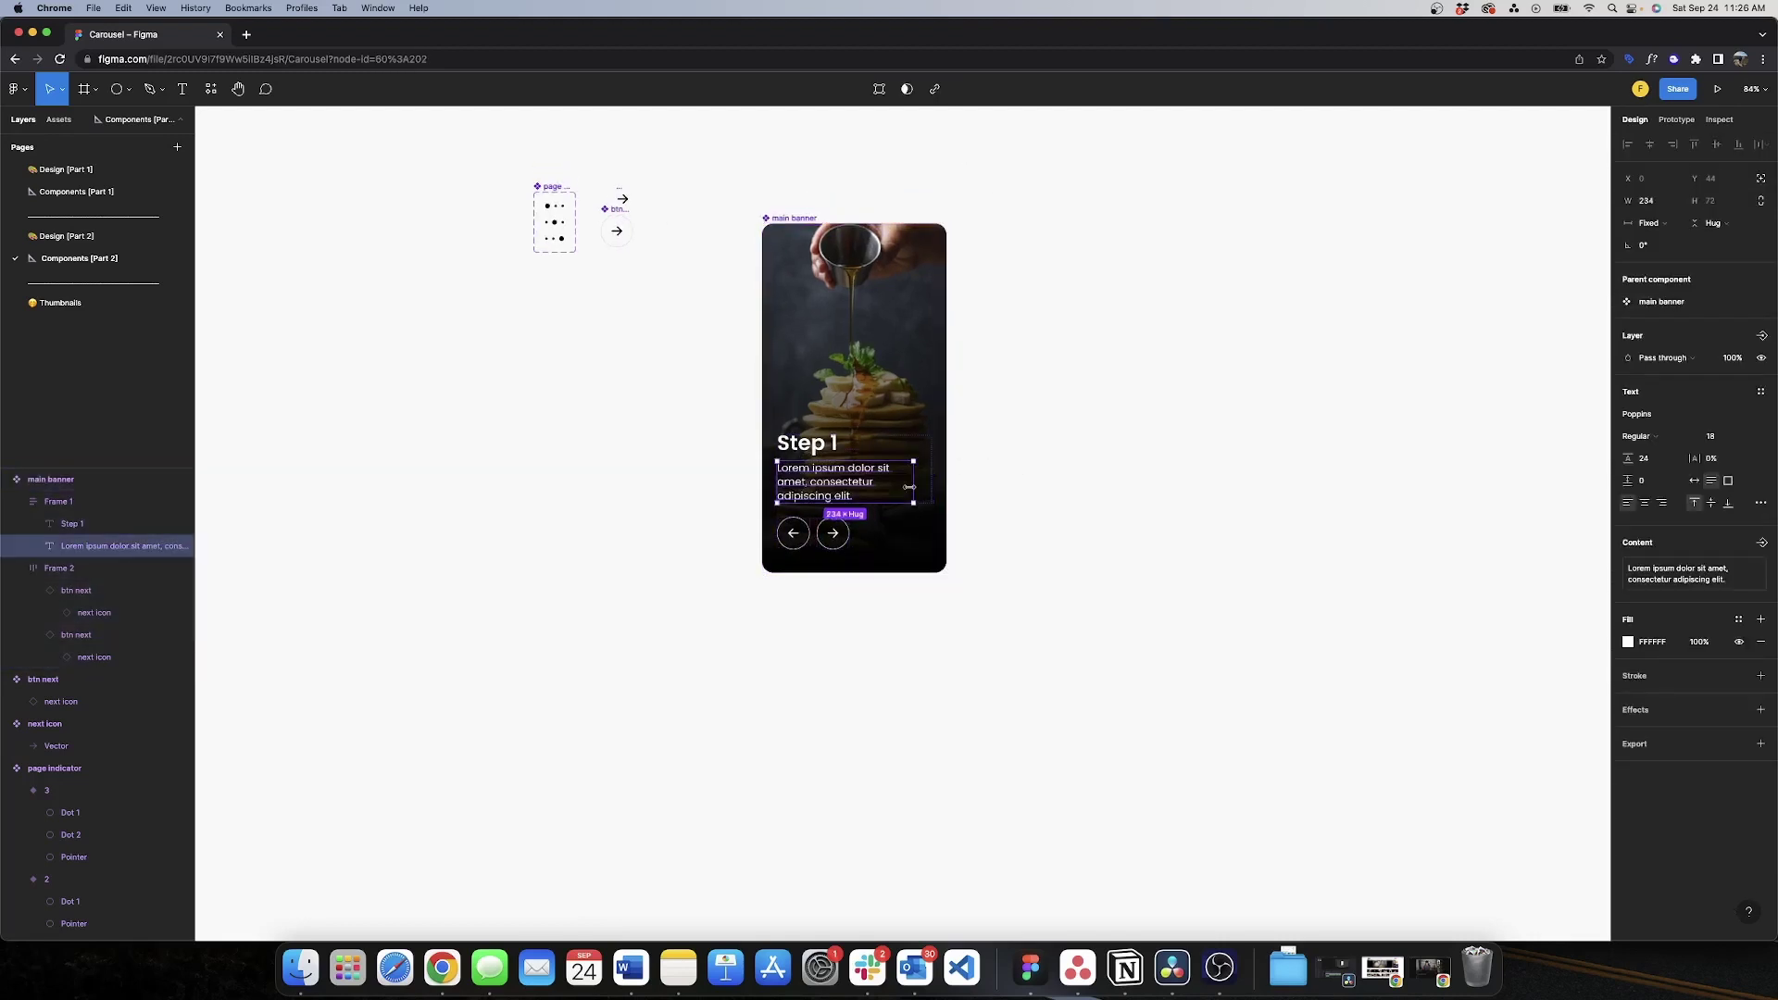
pyautogui.press('Escape')
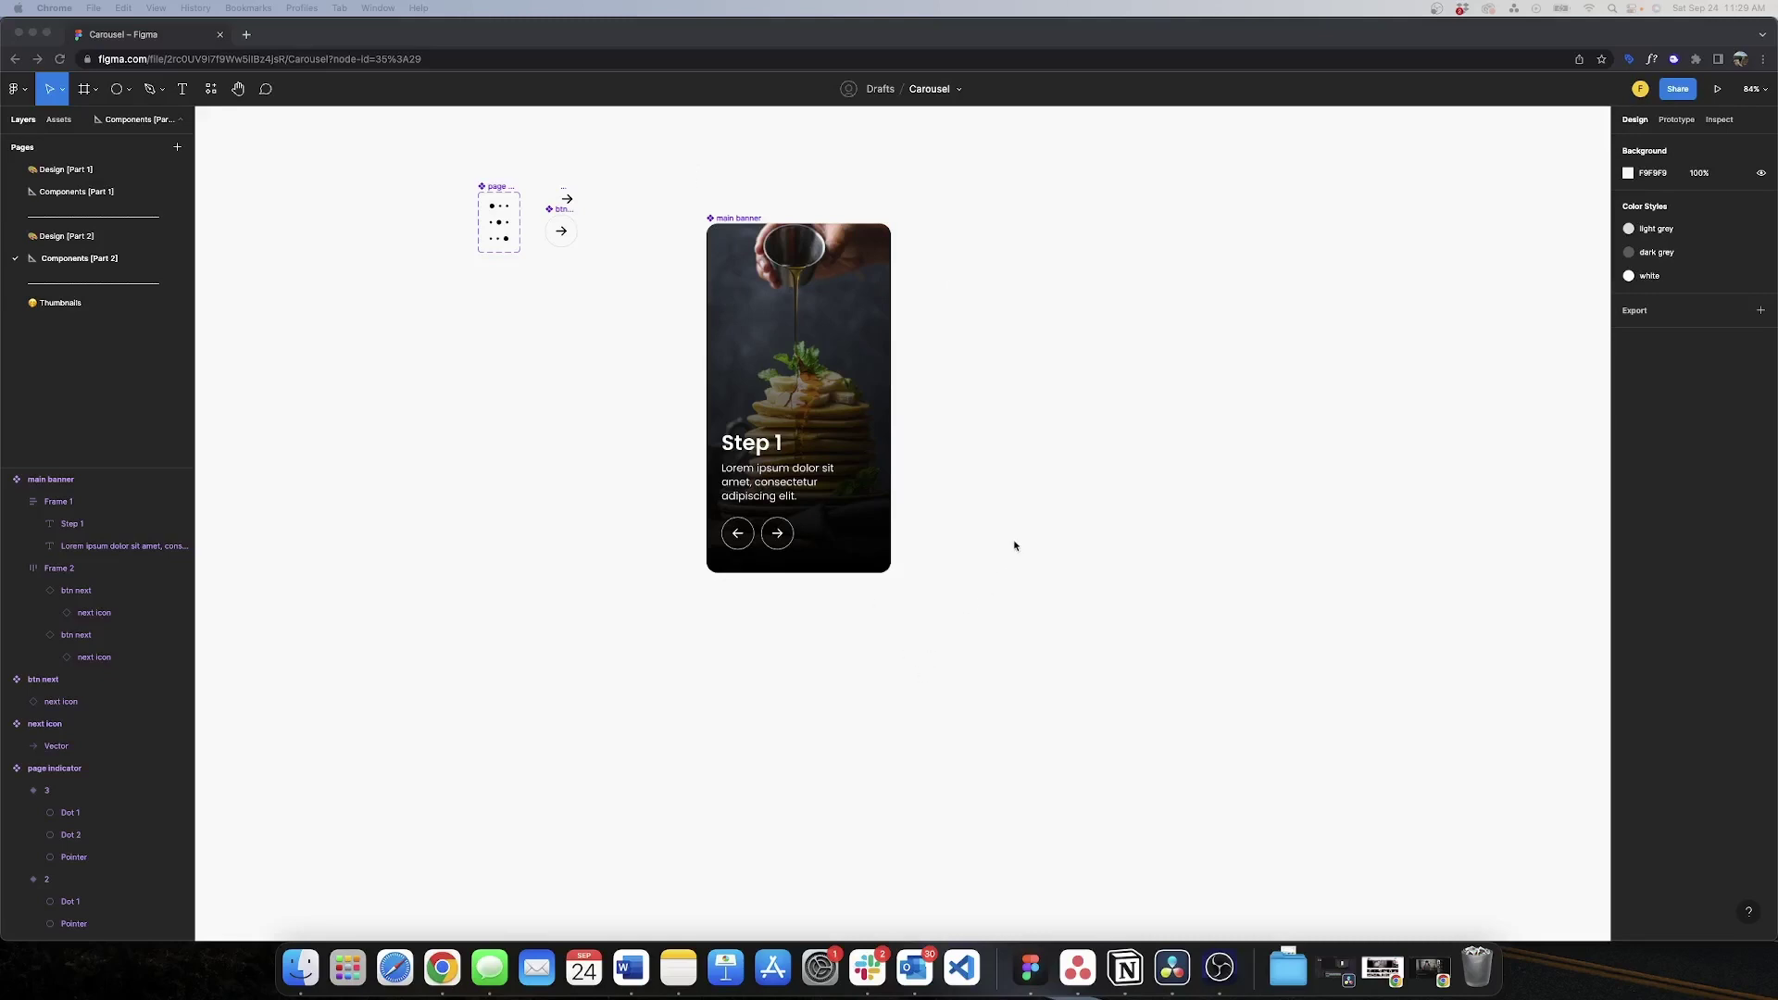
pyautogui.click(1031, 463)
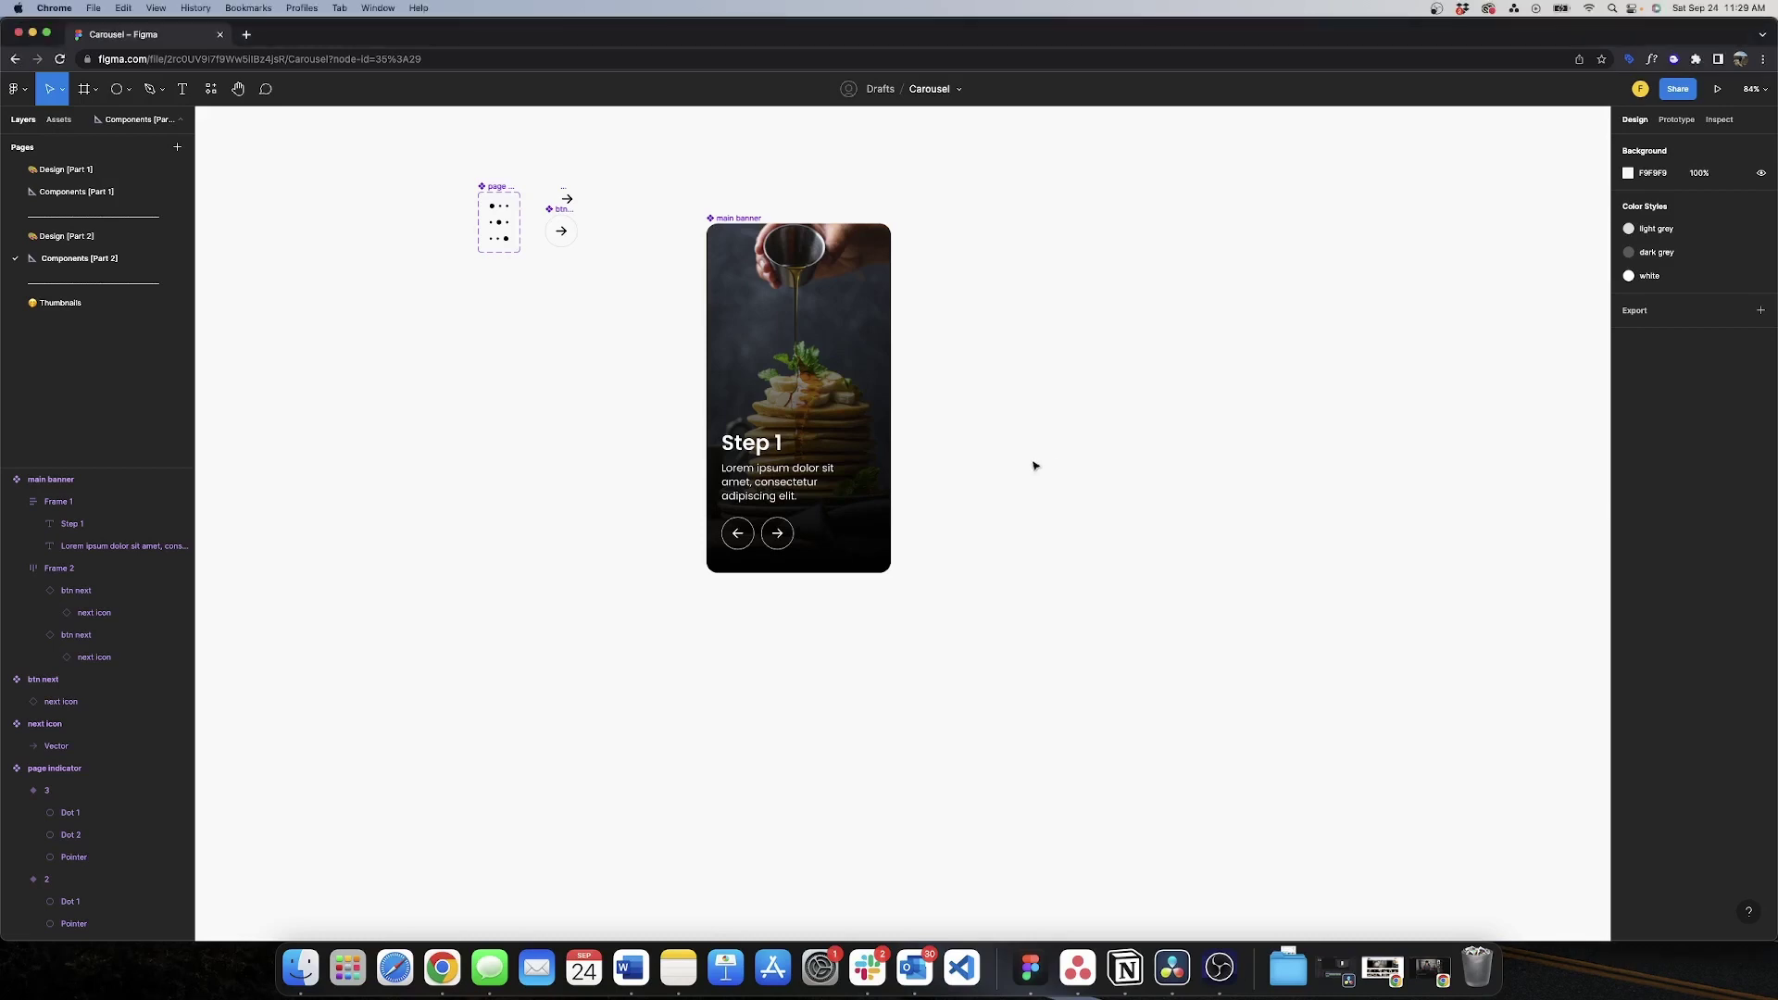
pyautogui.press('t')
pyautogui.click(1030, 465)
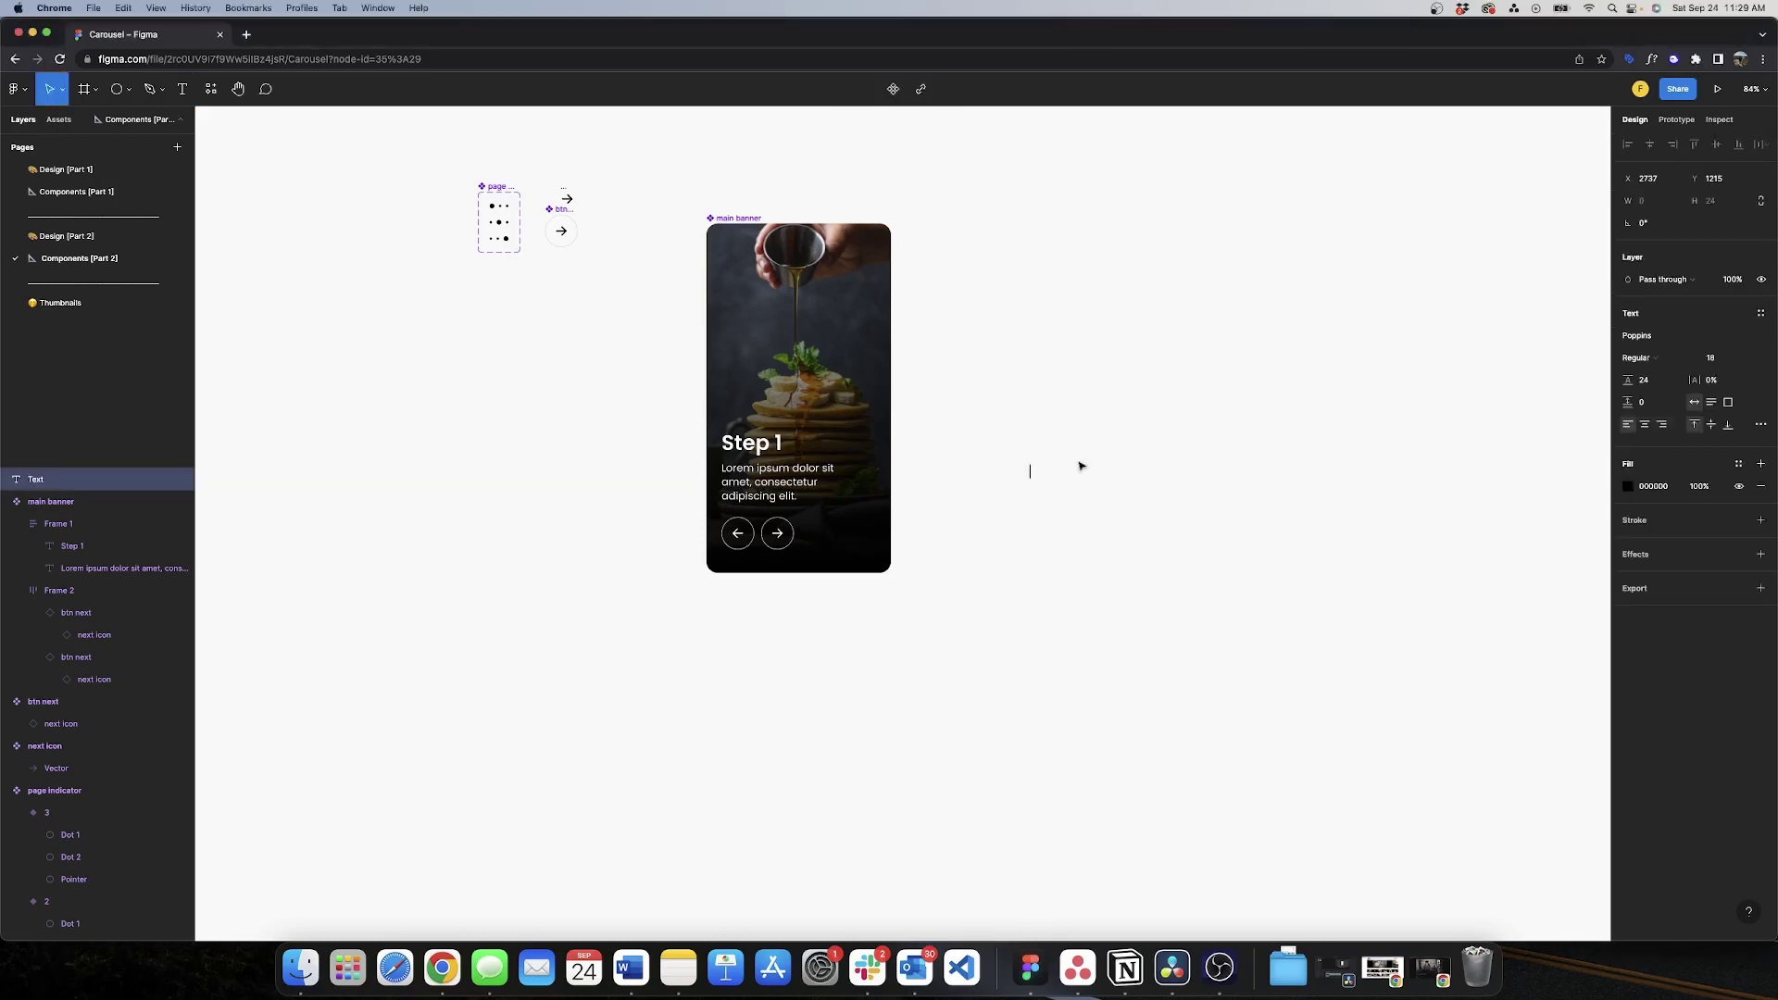
pyautogui.rightClick(1081, 466)
pyautogui.moveTo(1137, 580)
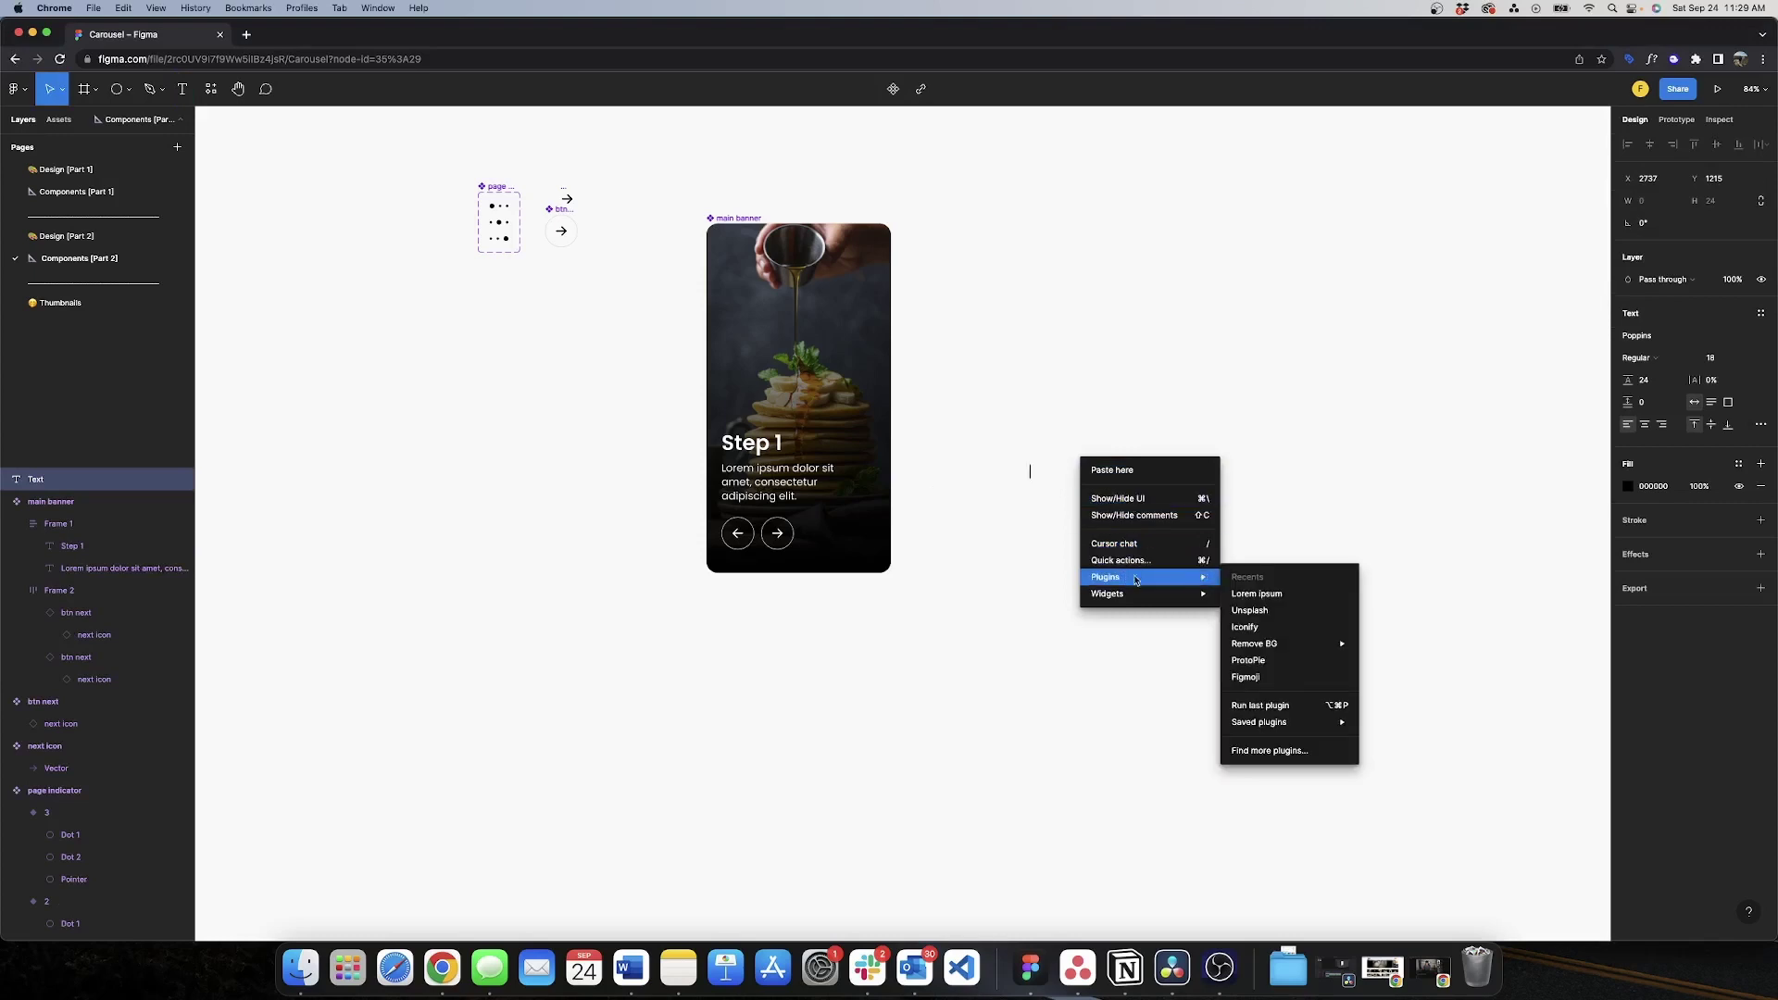
pyautogui.click(1268, 598)
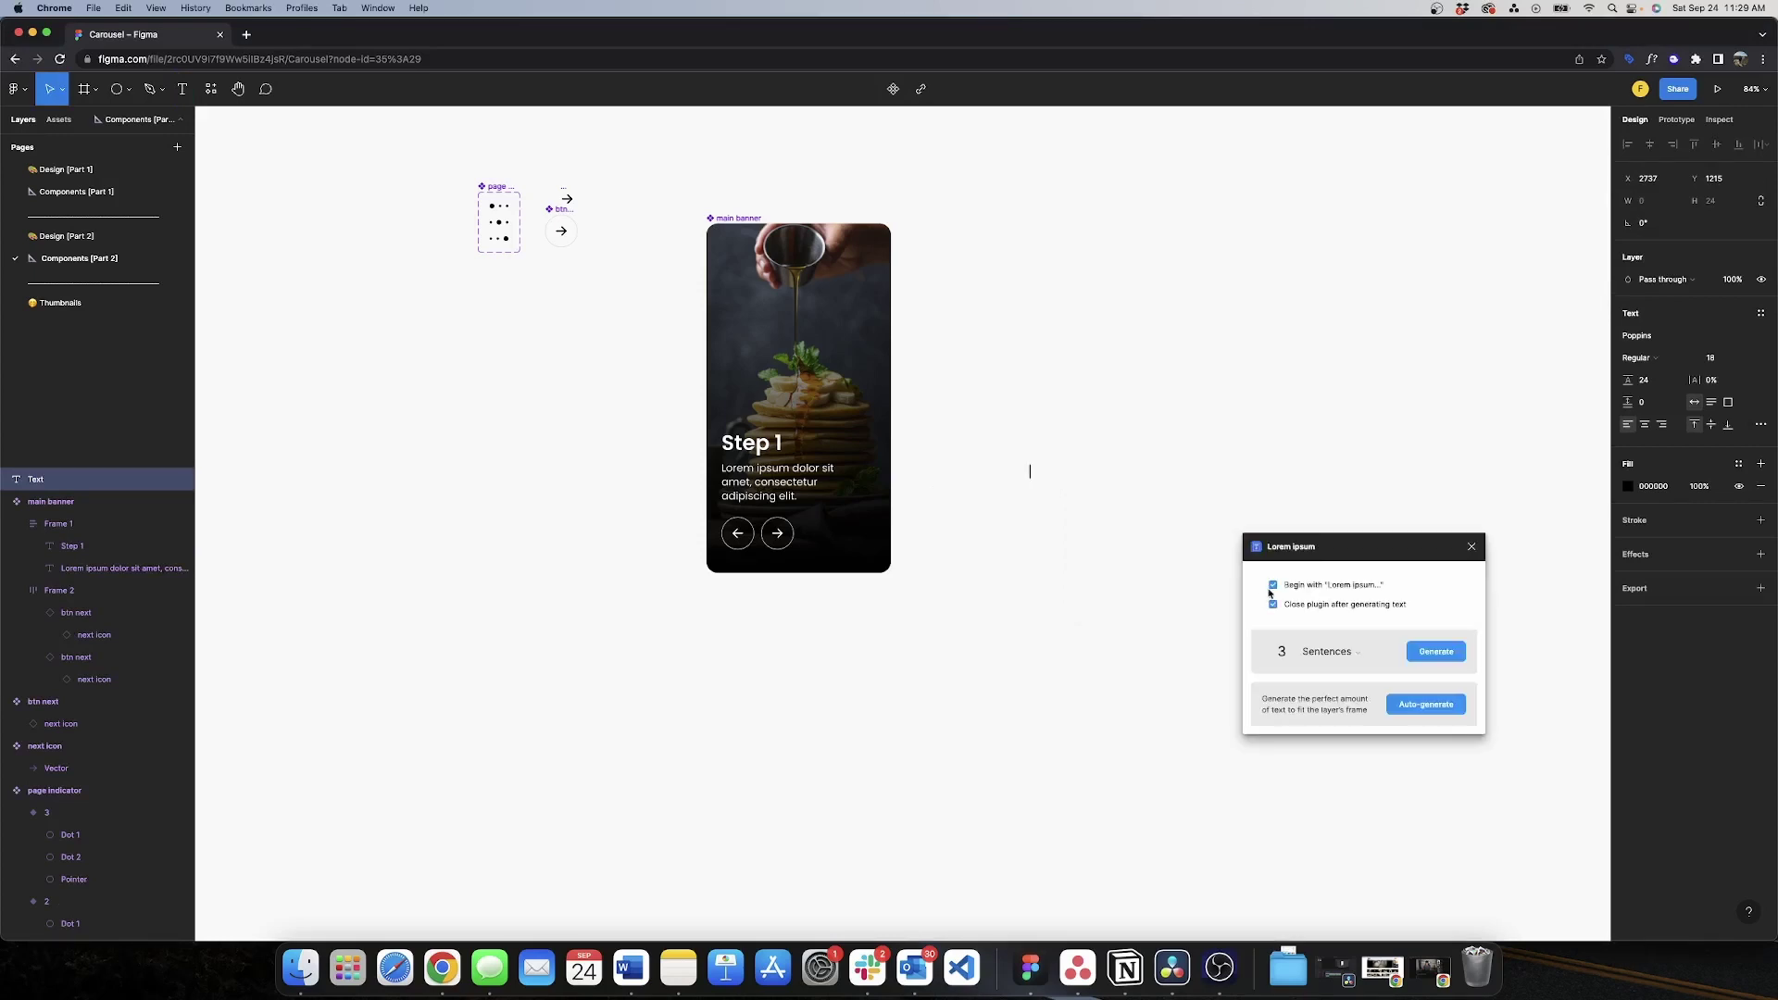
pyautogui.click(1287, 648)
pyautogui.press('BackSpace')
pyautogui.click(1423, 652)
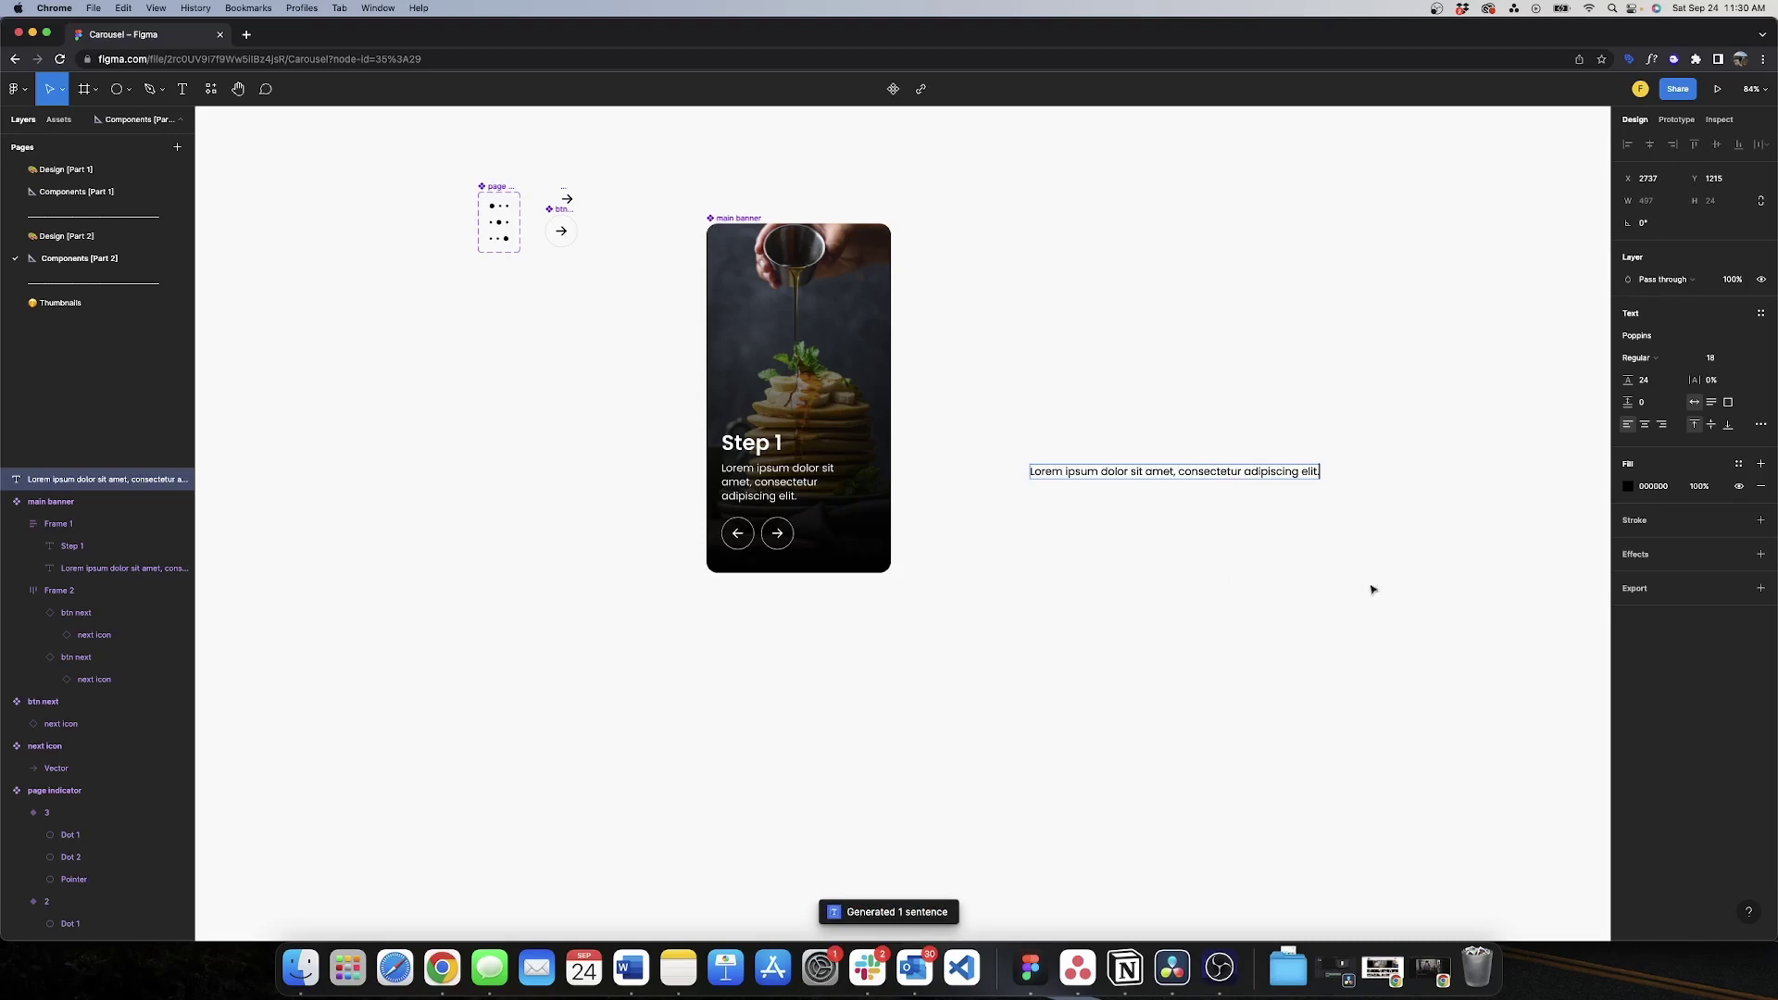
pyautogui.click(1134, 434)
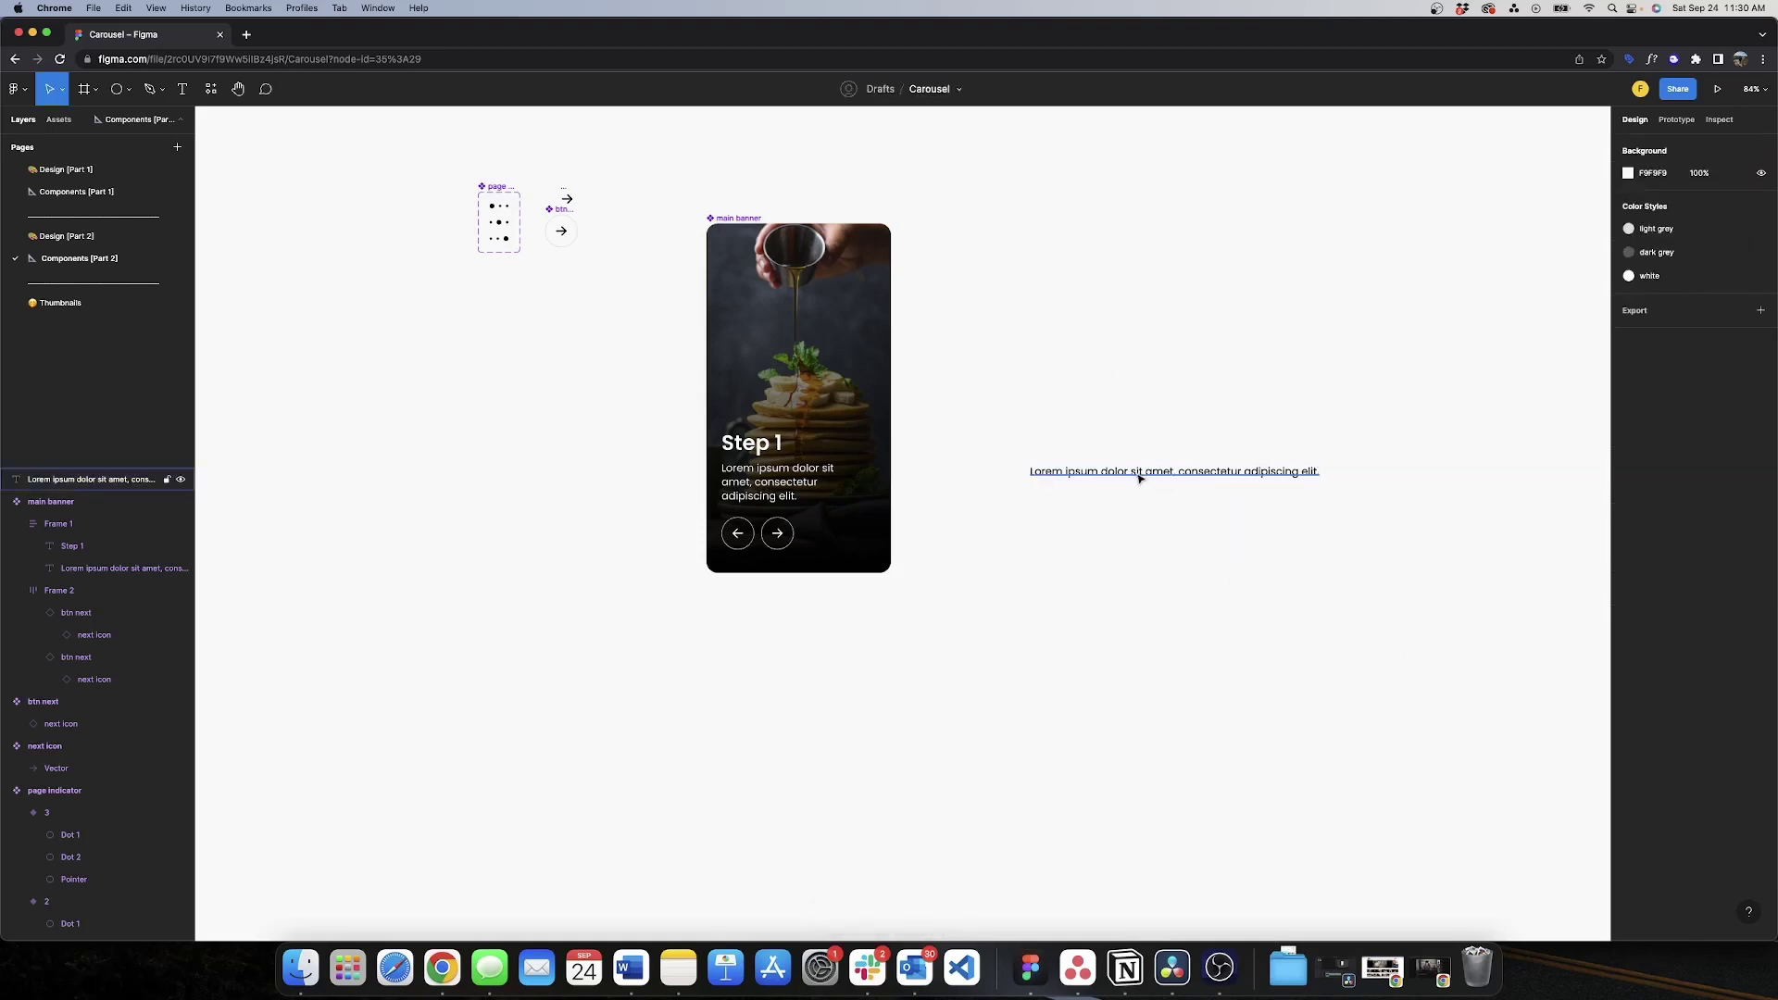
pyautogui.click(1141, 474)
pyautogui.press('Delete')
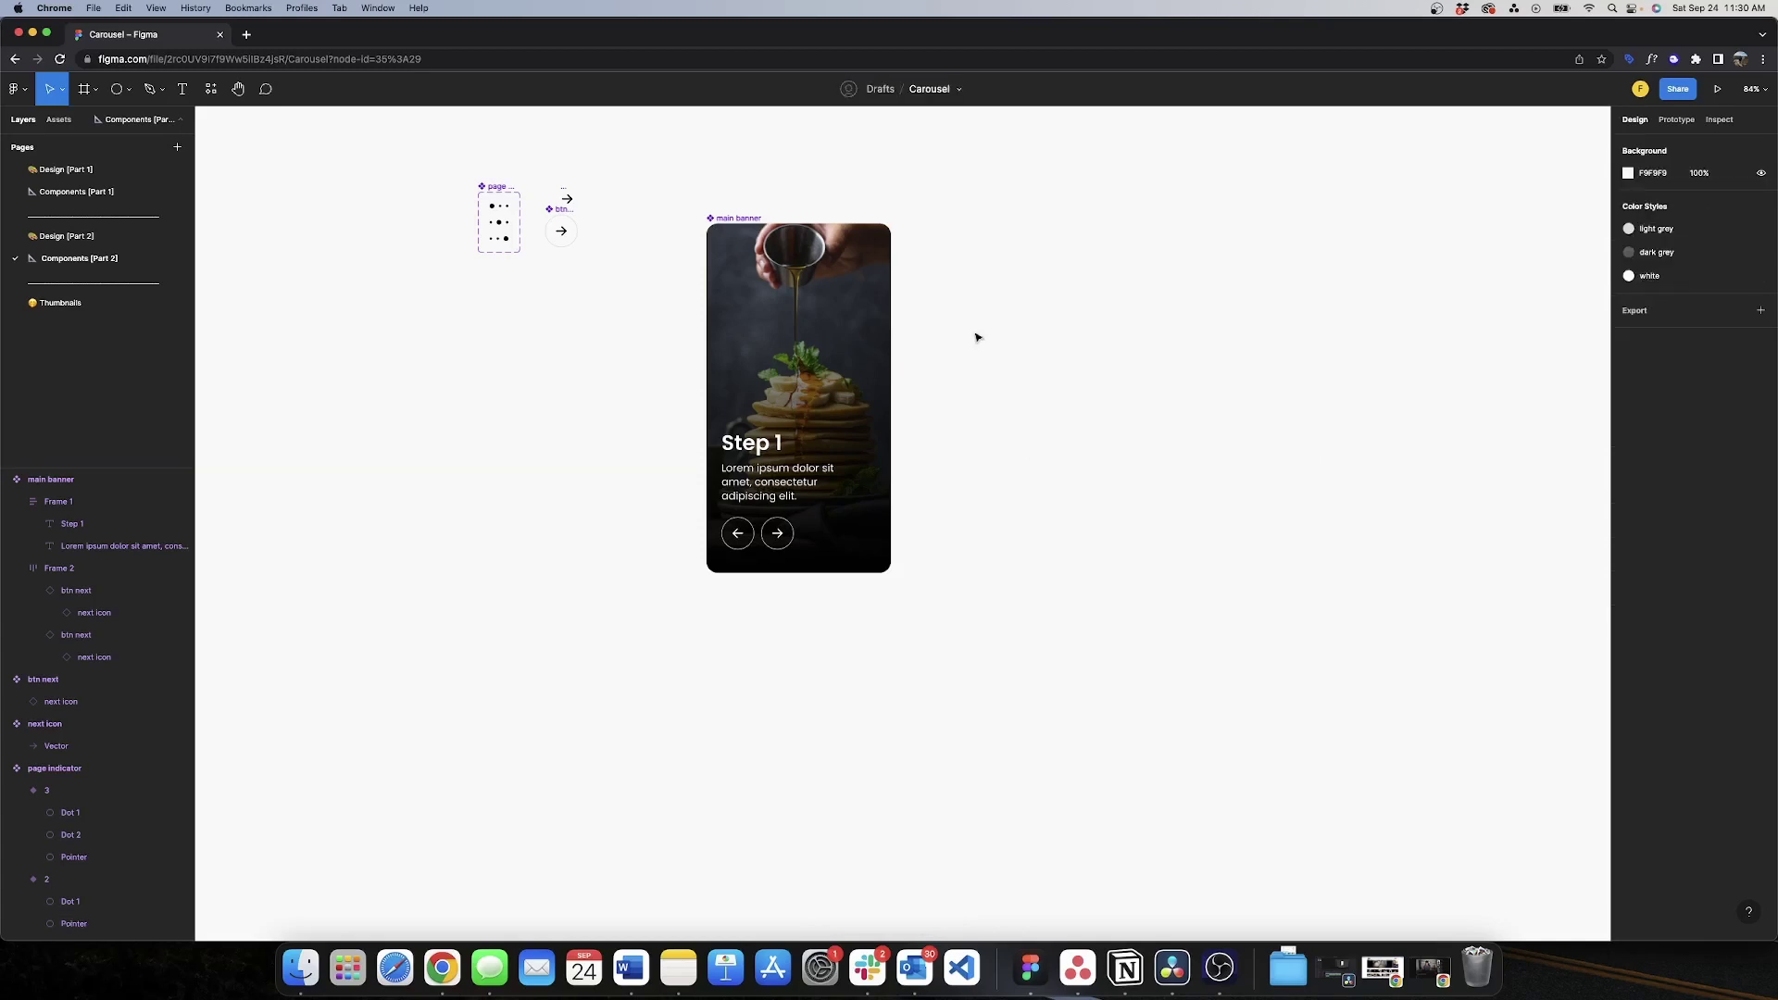
# - Add two more variants to the main banner component
pyautogui.click(738, 218)
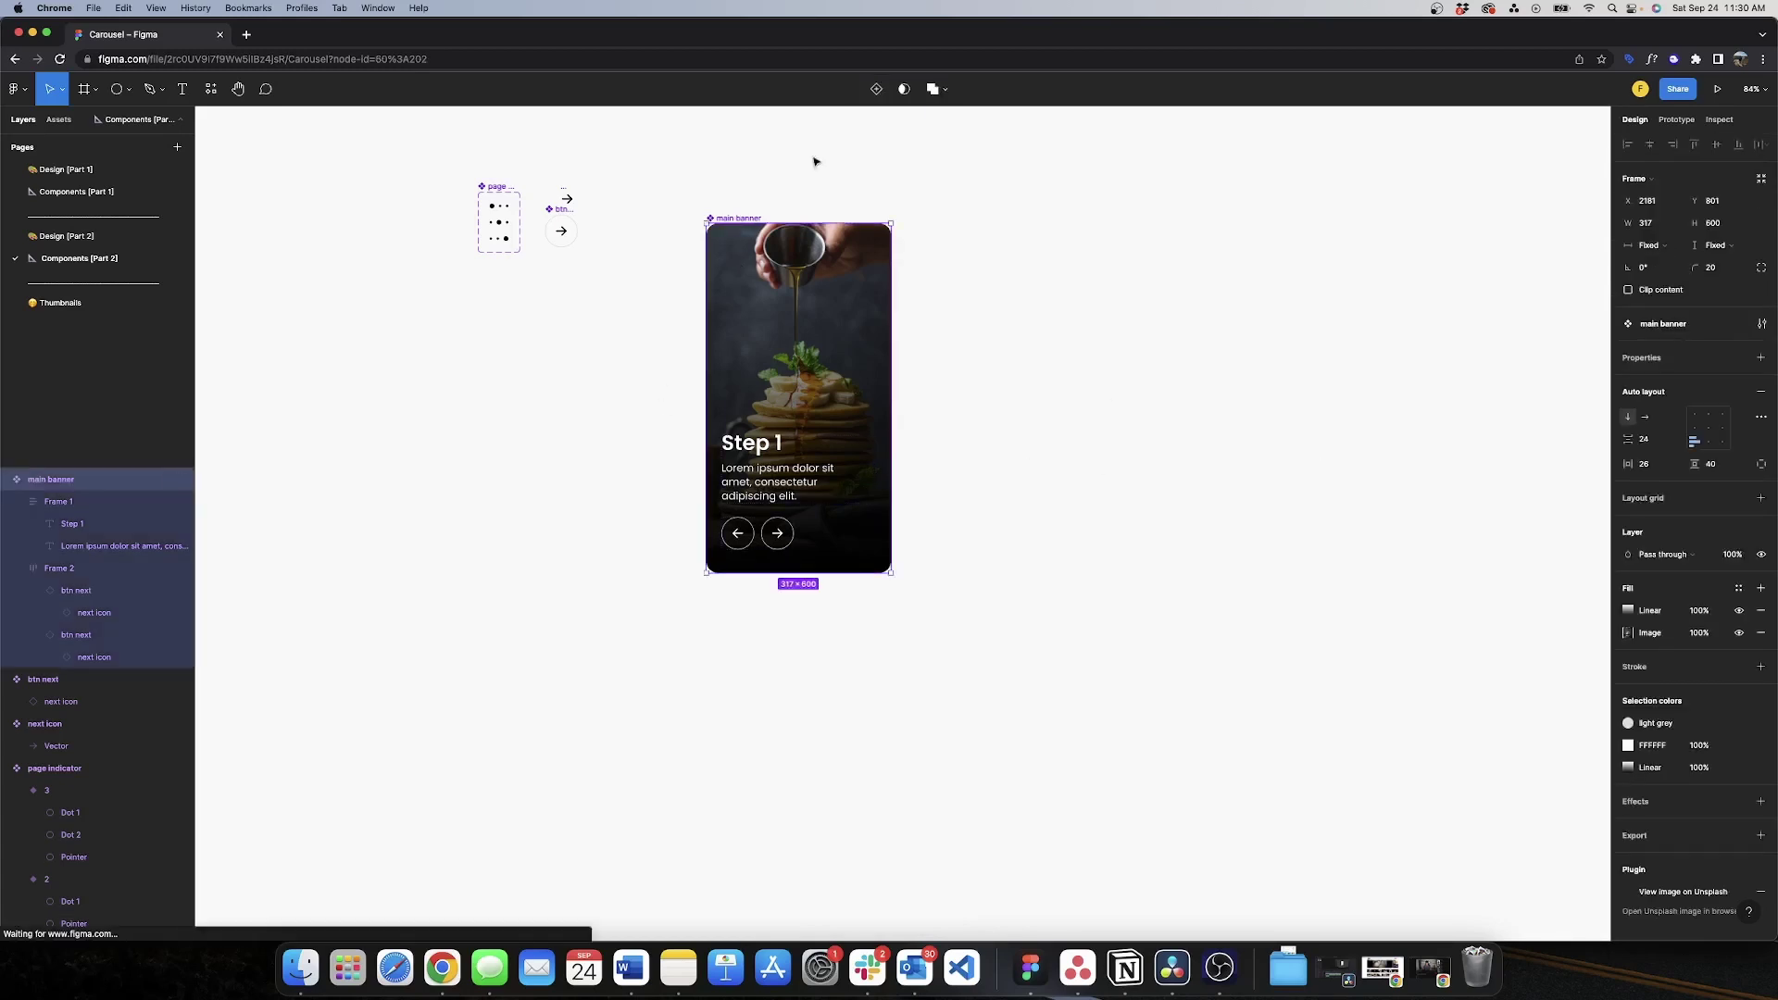
pyautogui.click(875, 89)
pyautogui.press('Escape')
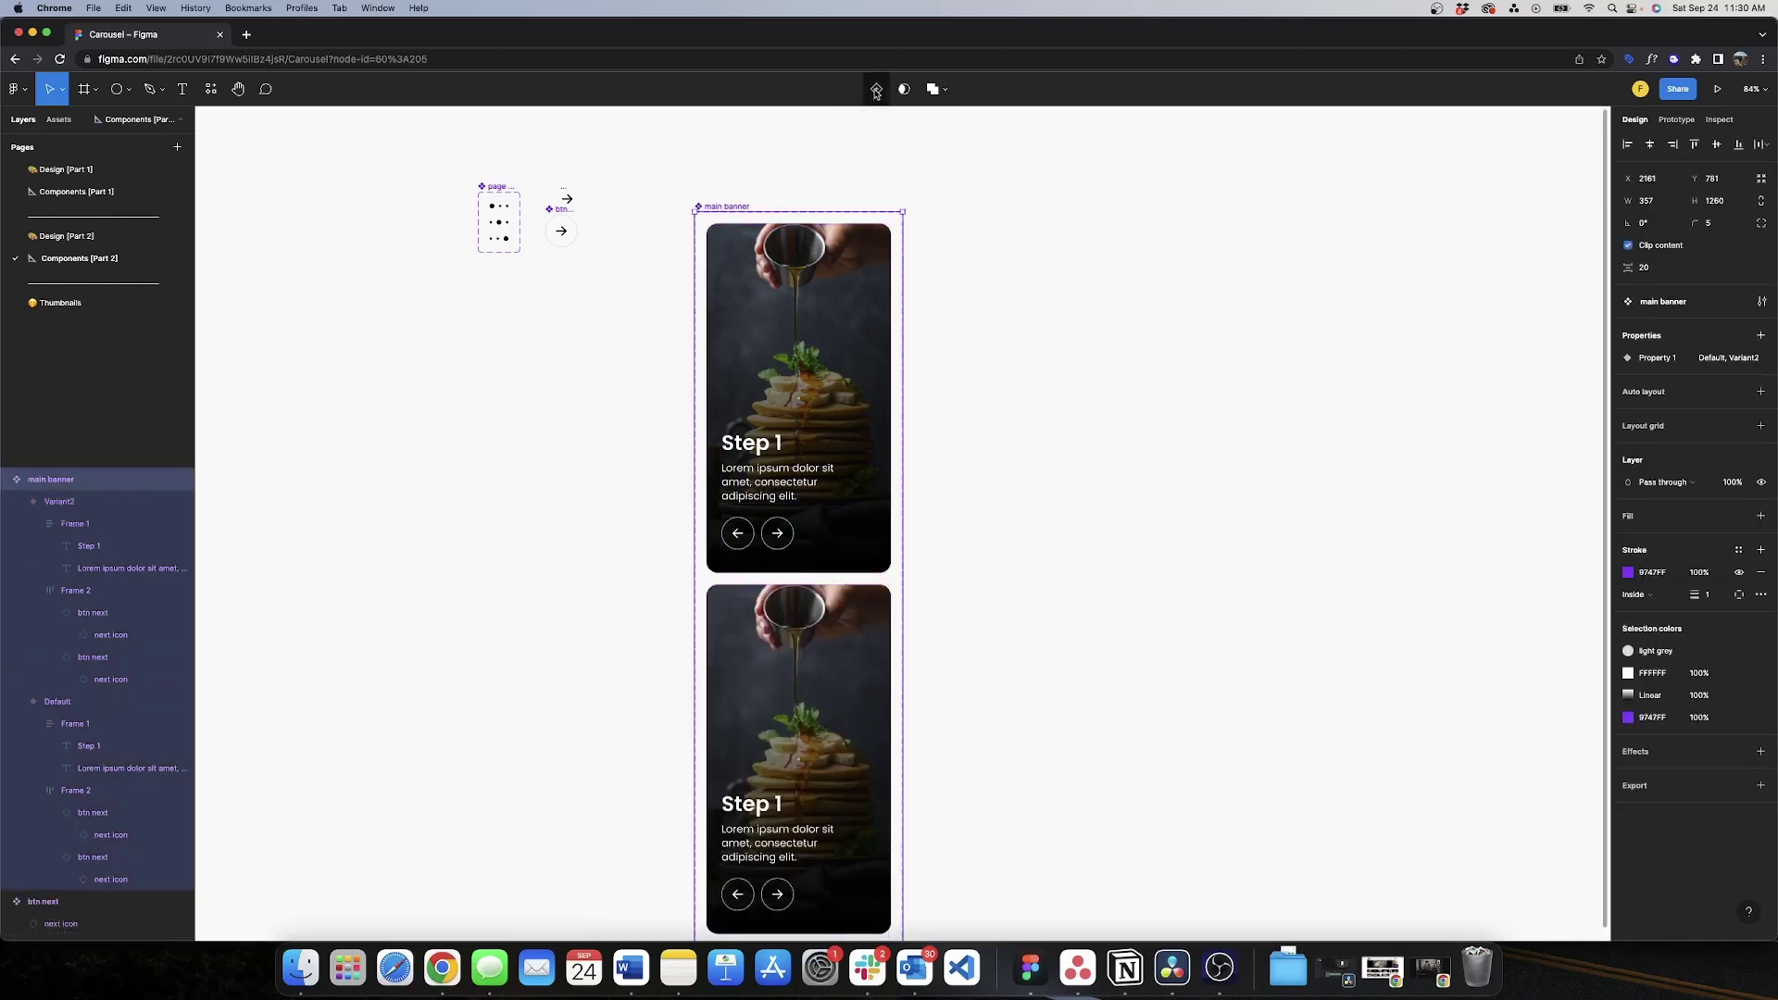
pyautogui.click(875, 89)
# - Change the bottom variant card's heading to Step 3
pyautogui.scroll(-3, 871, 243)
pyautogui.scroll(-5, 926, 371)
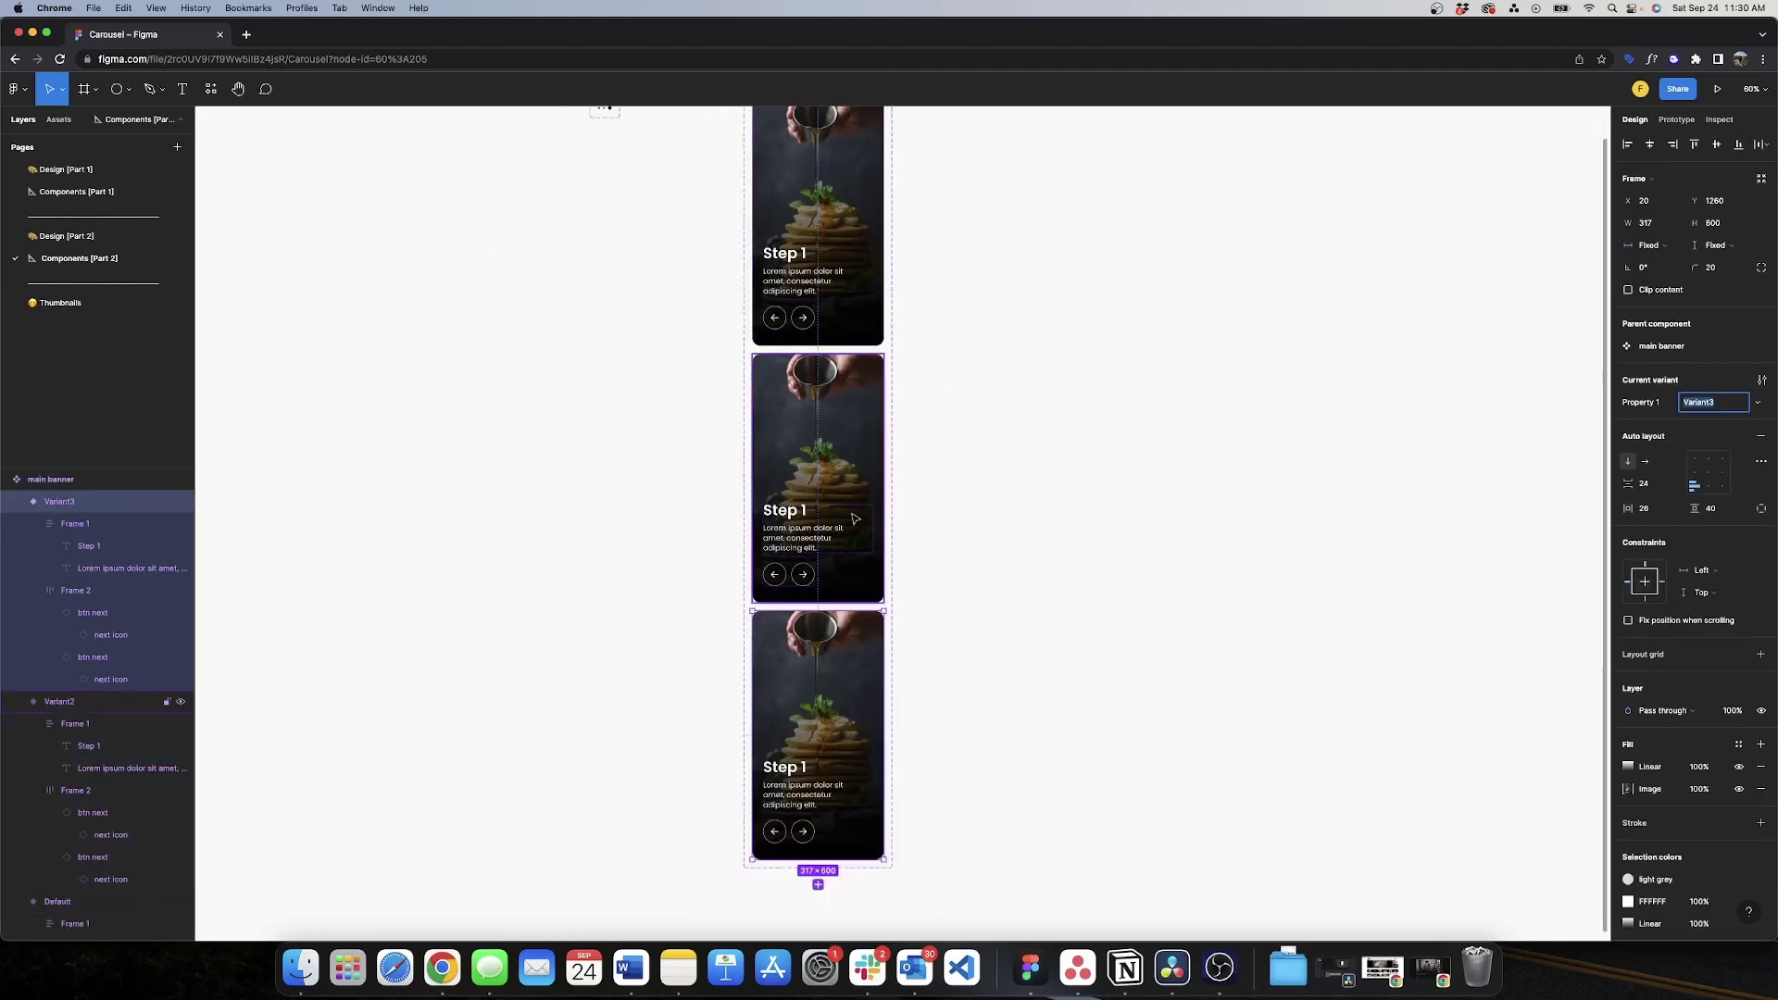
pyautogui.scroll(1, 911, 449)
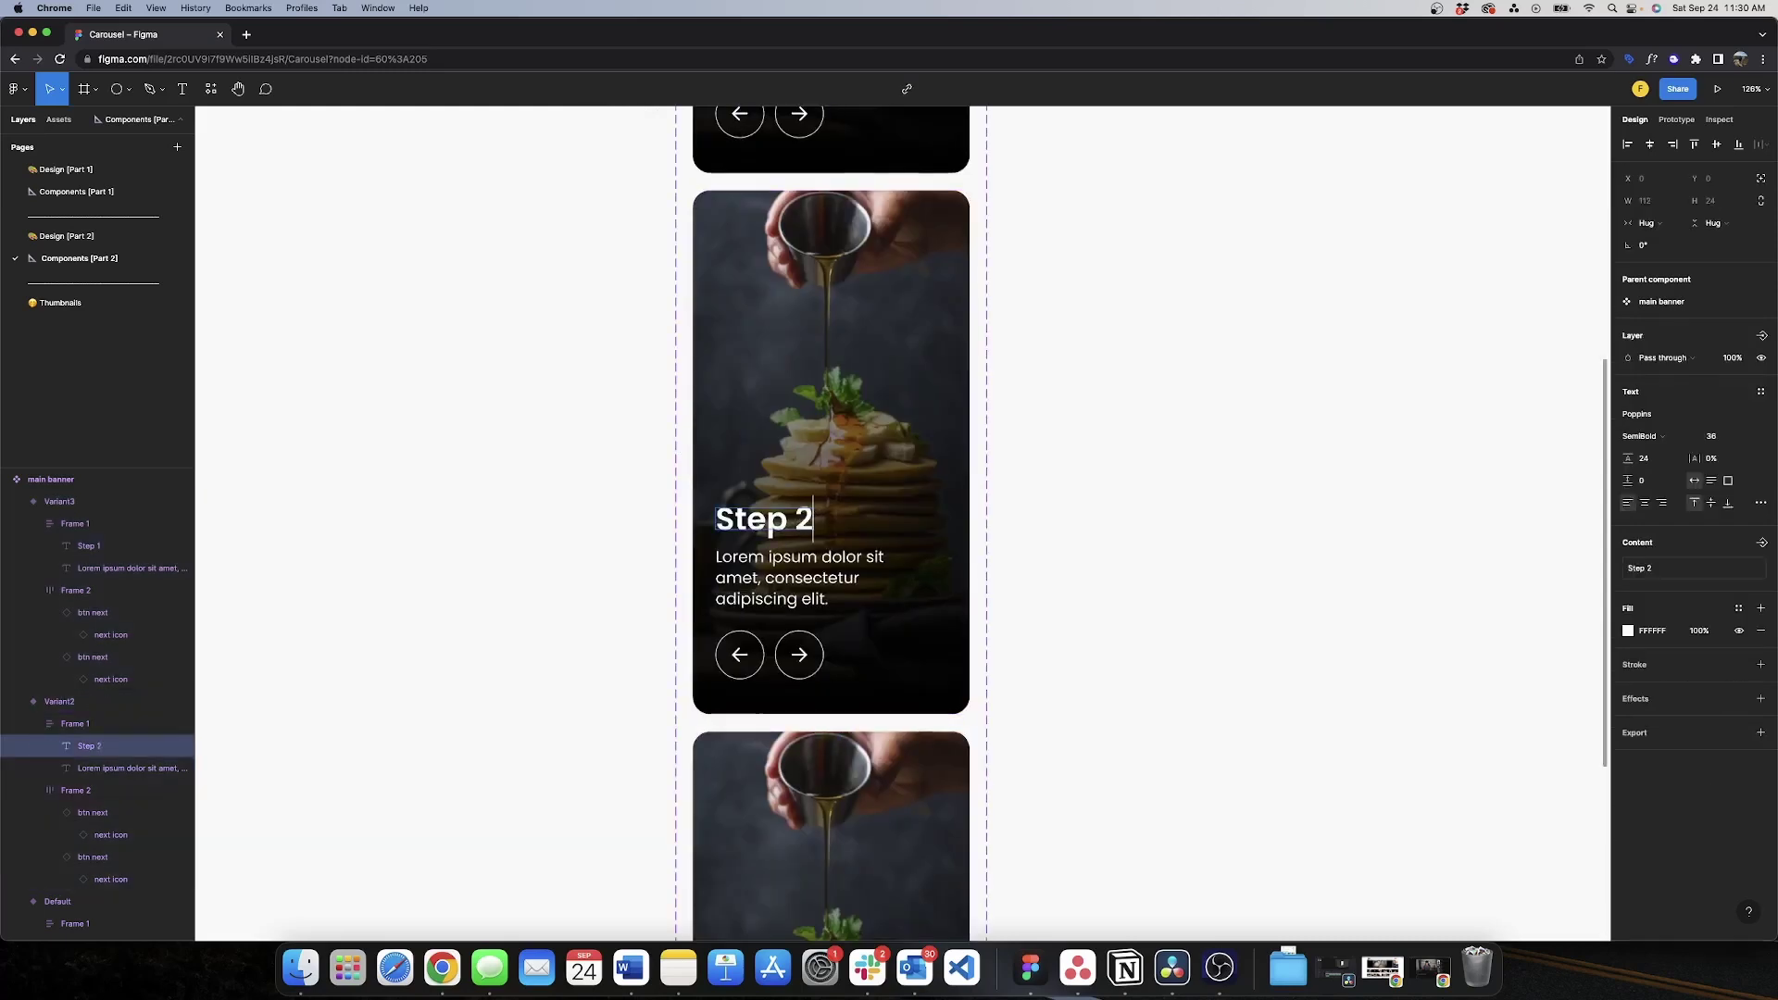
pyautogui.scroll(-5, 834, 500)
pyautogui.doubleClick(794, 695)
pyautogui.write('3')
pyautogui.scroll(-5, 1171, 433)
pyautogui.press('Escape')
pyautogui.press('Escape')
pyautogui.press('Escape')
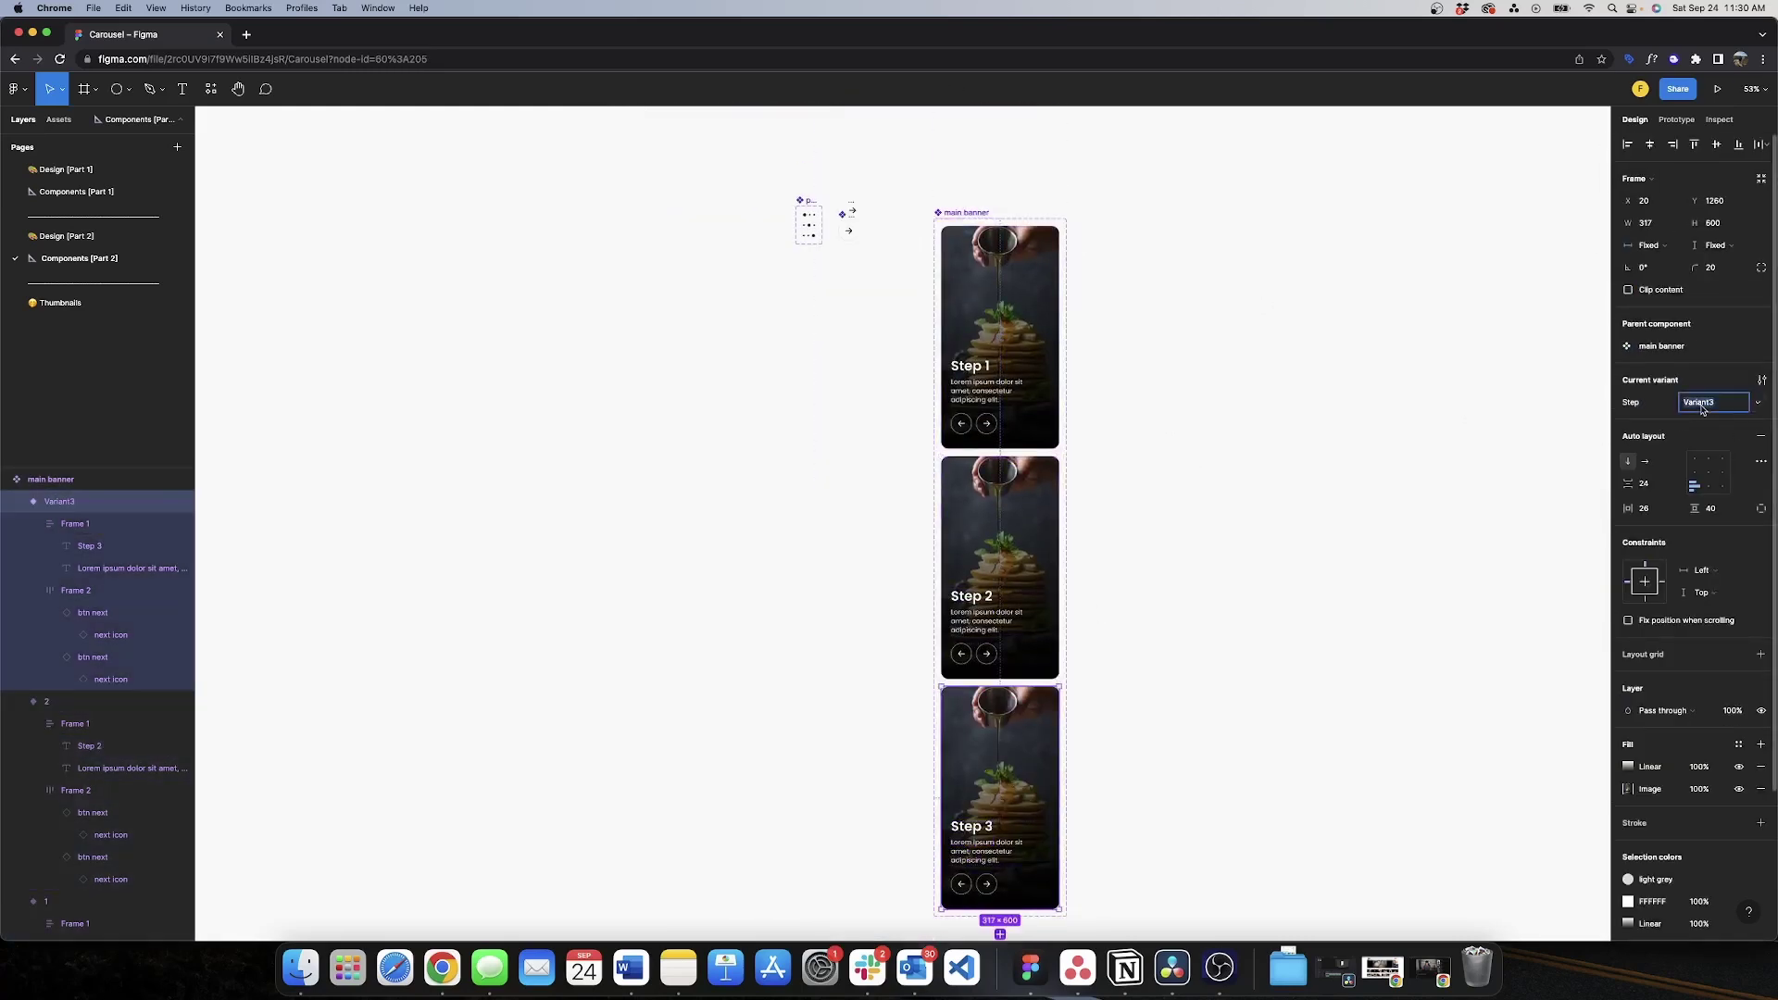
# - Browse Unsplash food photos to replace the variant card images
pyautogui.click(982, 395)
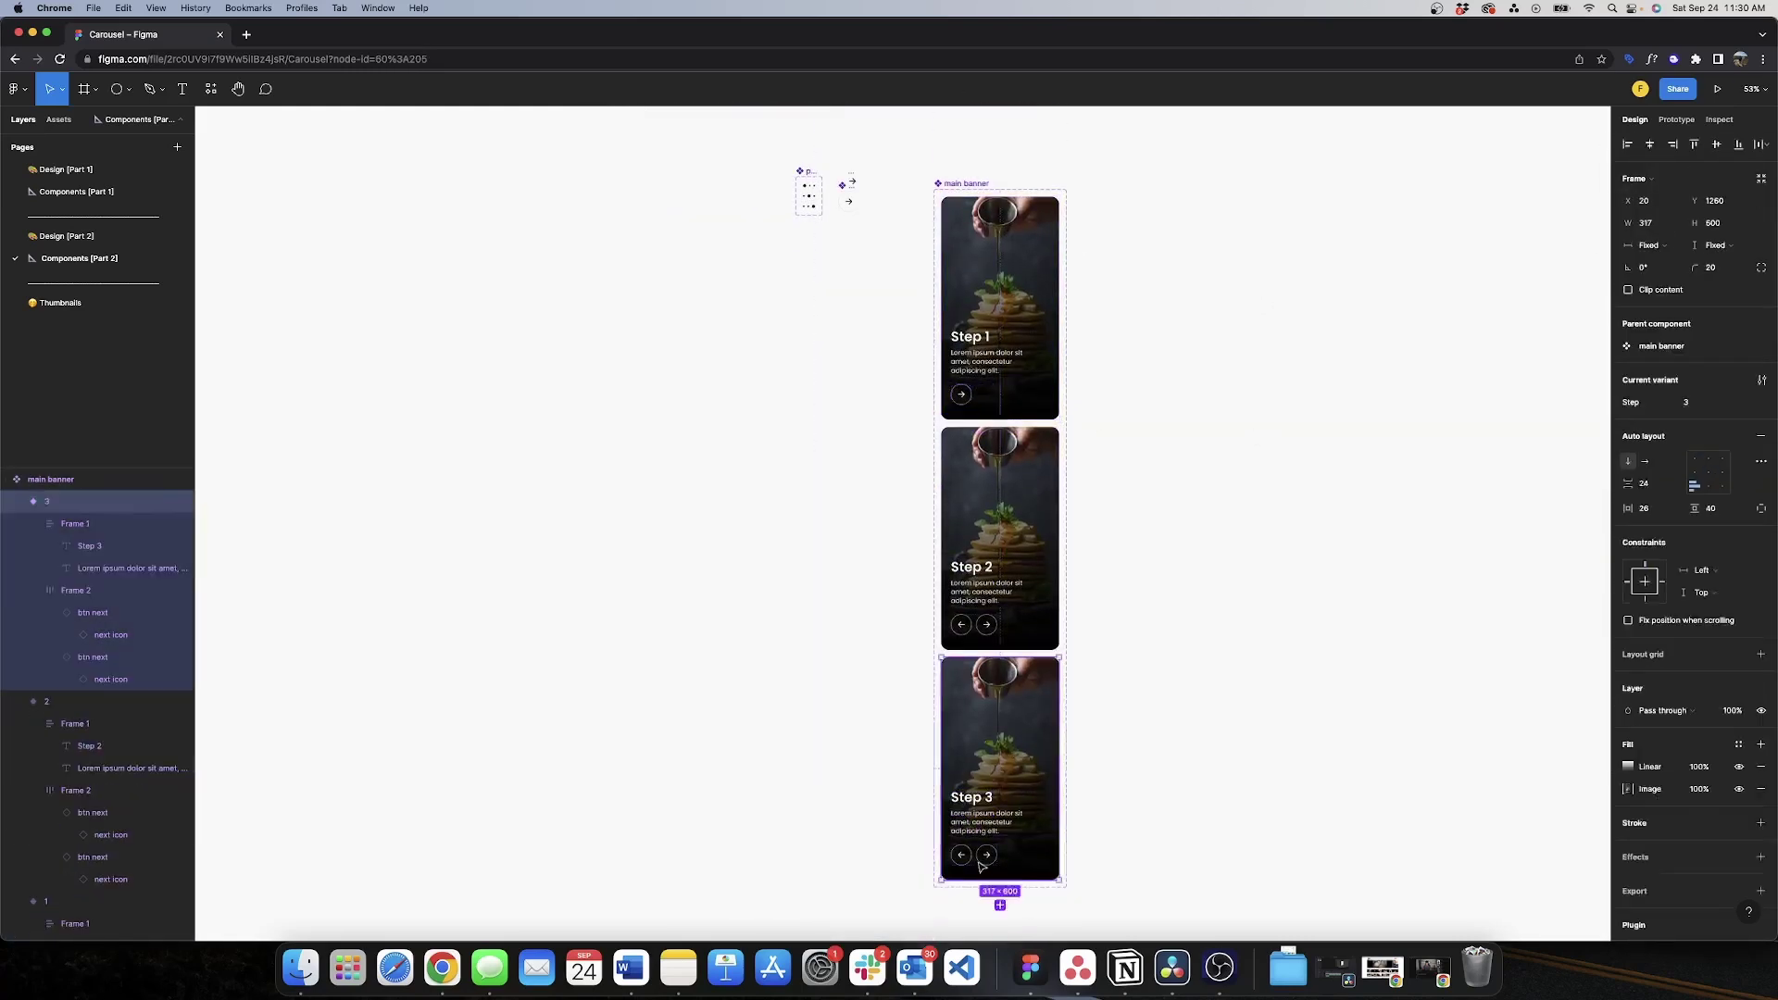
pyautogui.press('super+slash')
pyautogui.press('Return')
pyautogui.click(1362, 514)
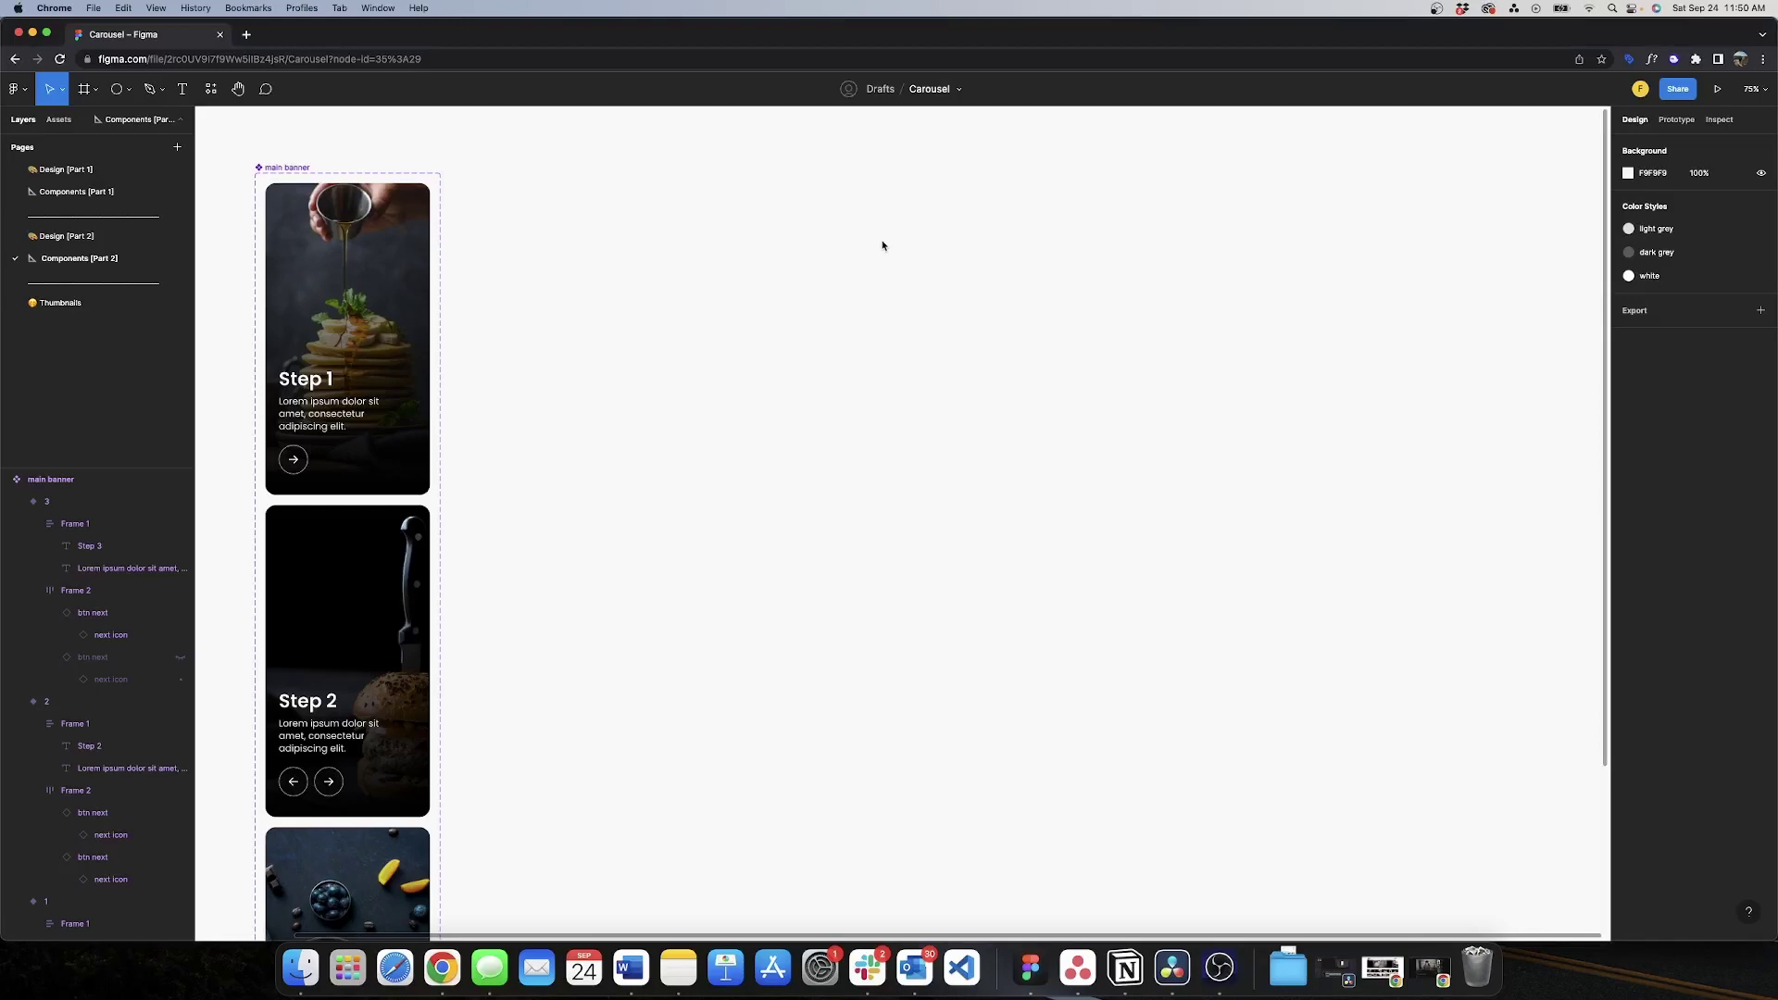
# - Insert a main banner instance to the right of the variant set and duplicate it
pyautogui.hotkey('shift', 'i')
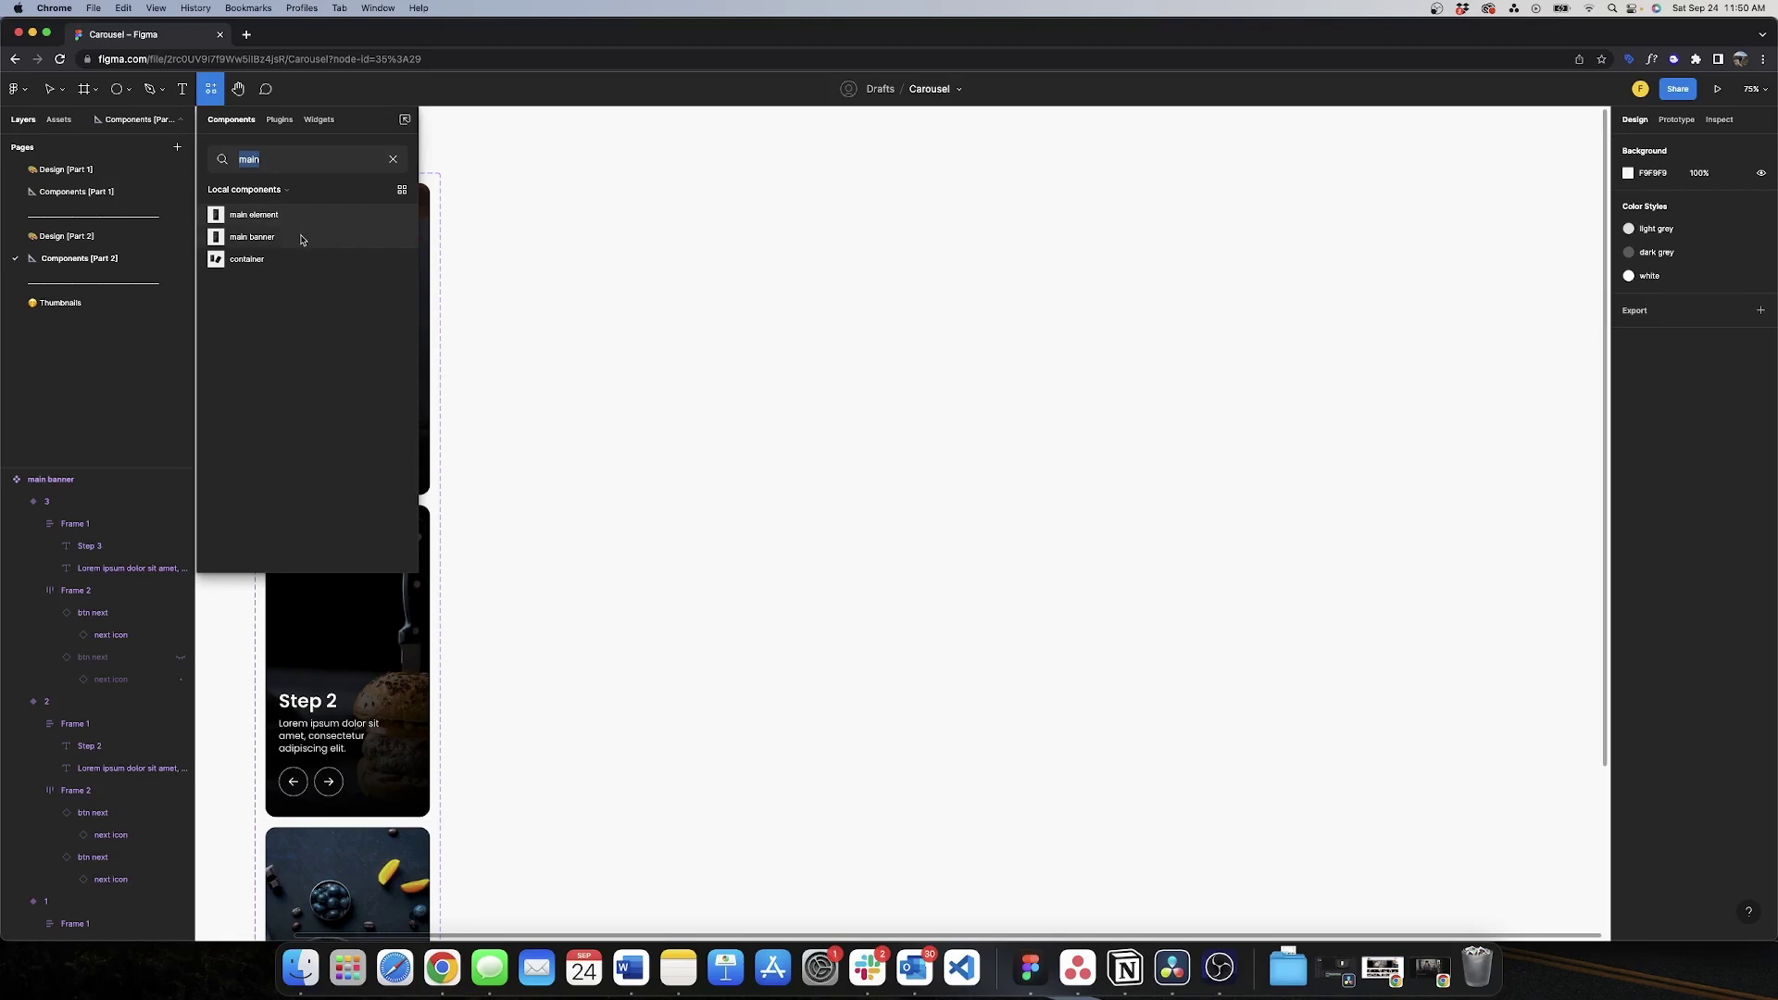
pyautogui.click(301, 240)
pyautogui.moveTo(946, 504); pyautogui.dragTo(1058, 335)
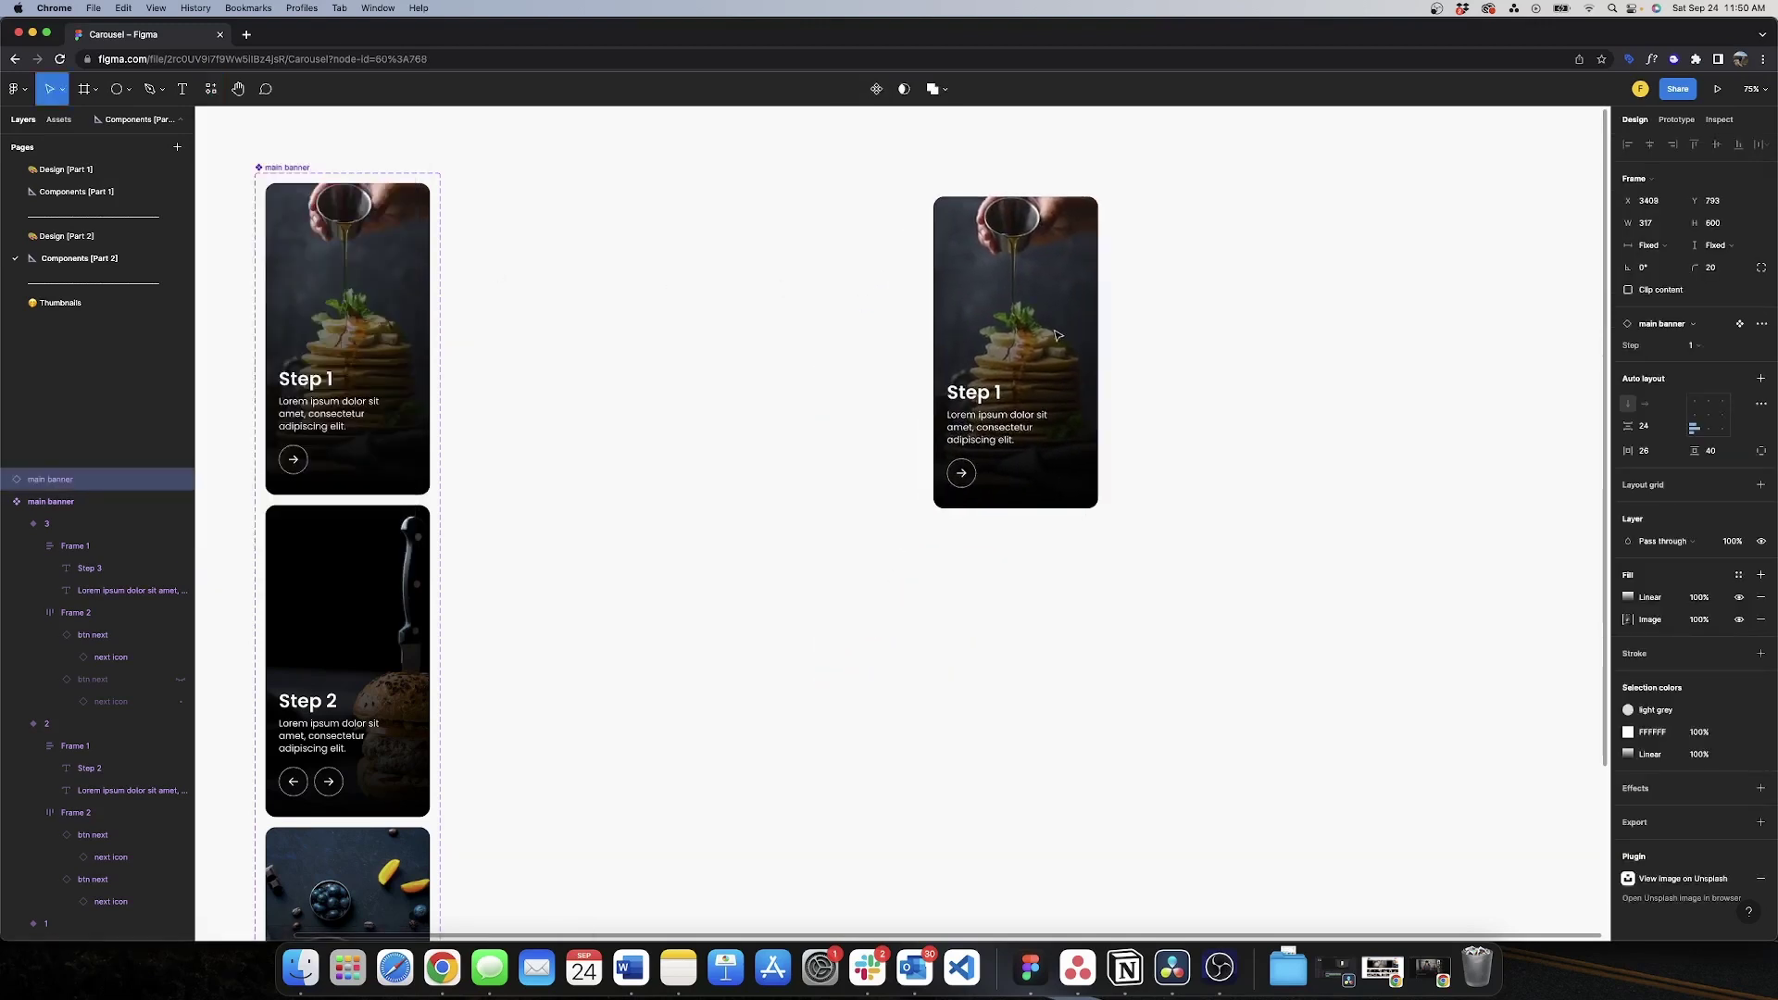
pyautogui.press('super+d')
pyautogui.press('super+d')
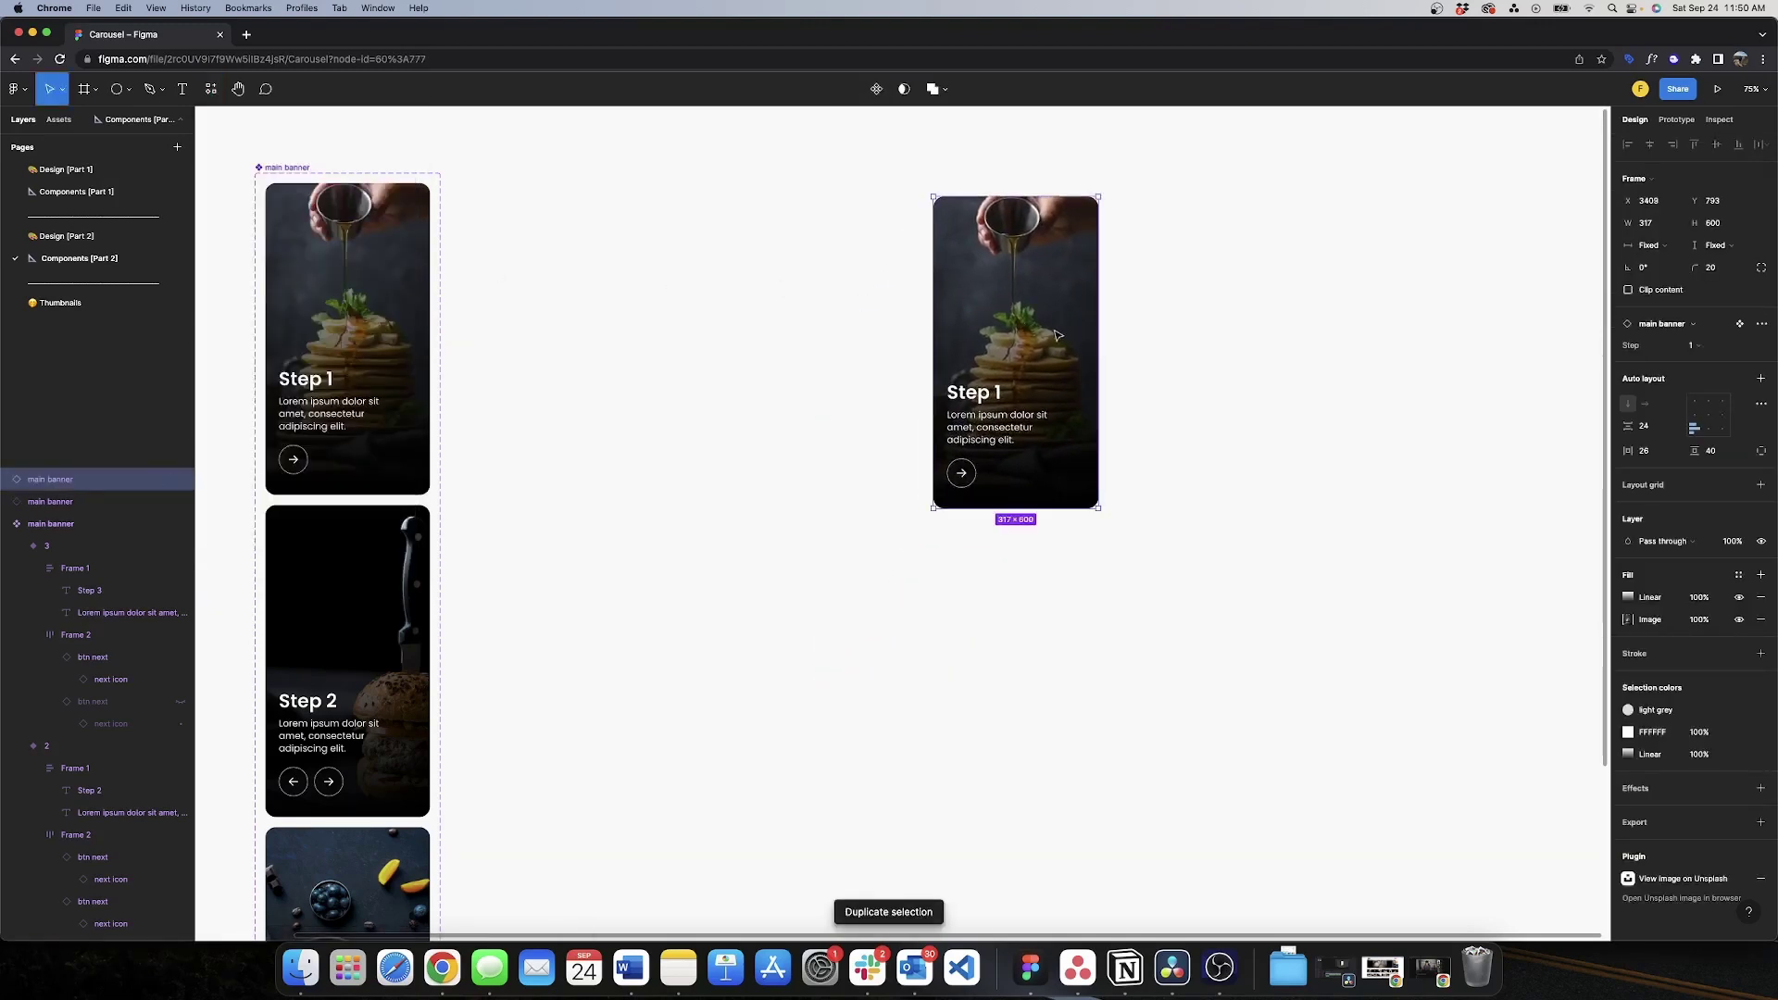
pyautogui.click(1241, 275)
# - Wrap the three stacked banner instances in a new frame, Frame 3
pyautogui.moveTo(837, 160); pyautogui.dragTo(1195, 605)
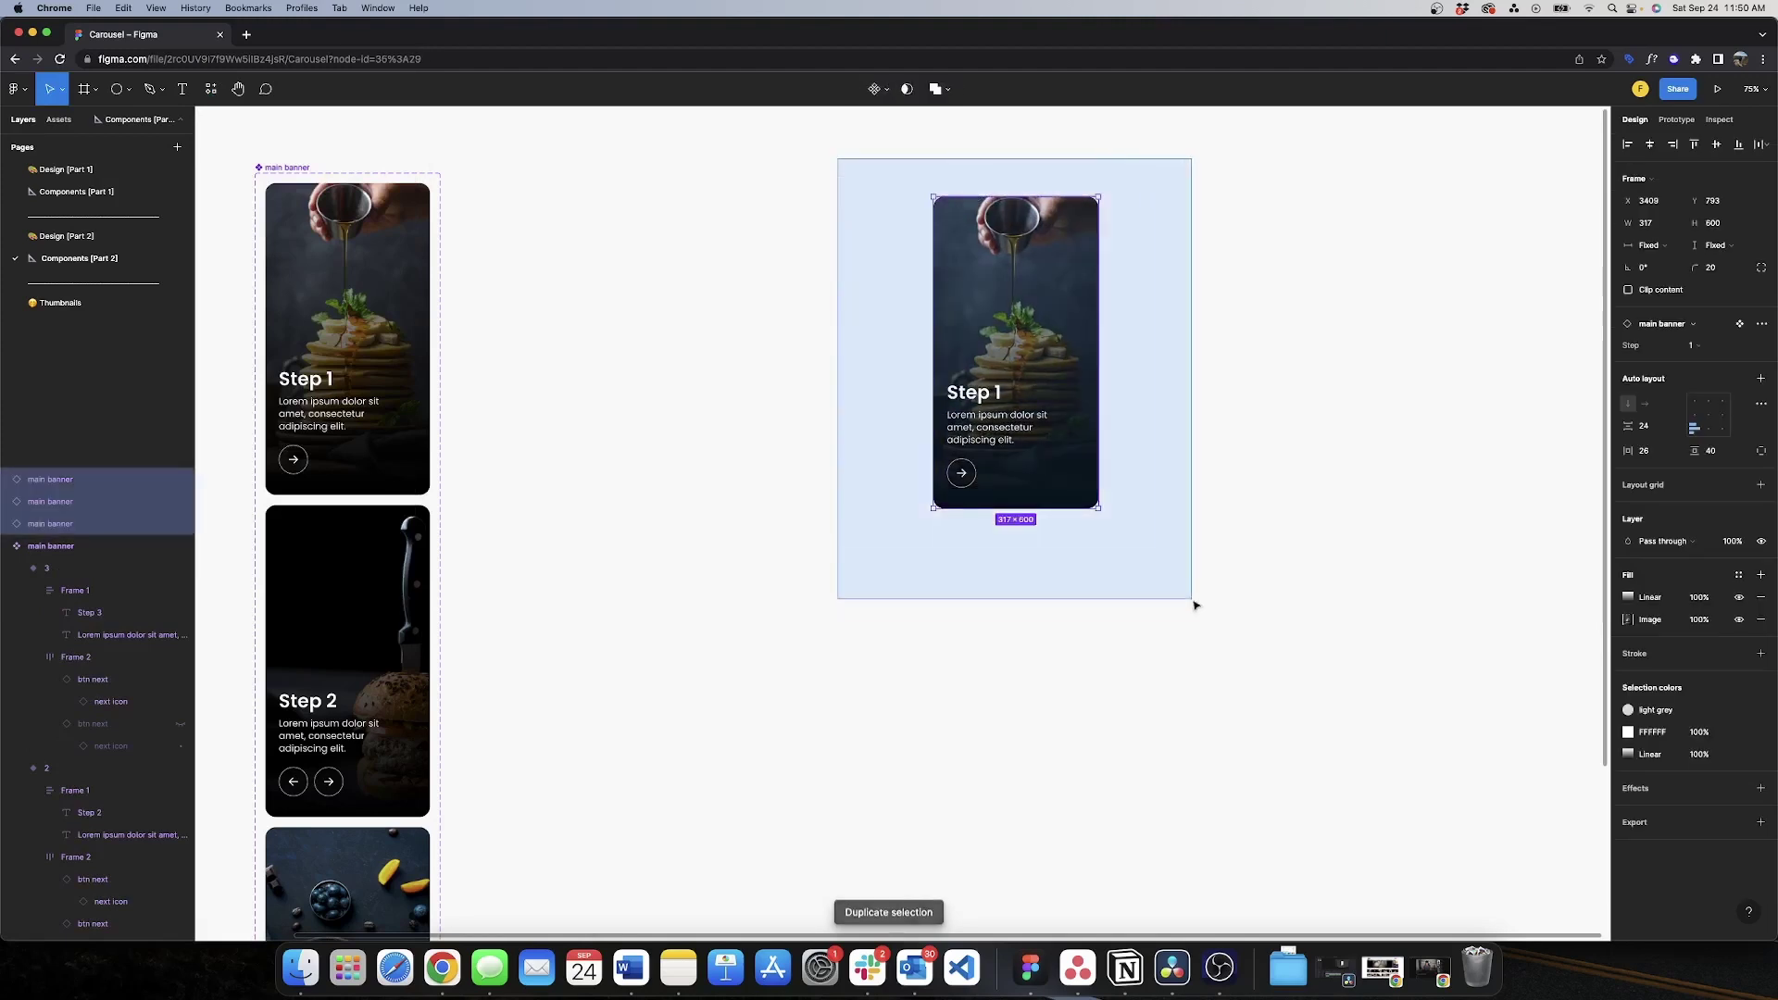
pyautogui.rightClick(1029, 311)
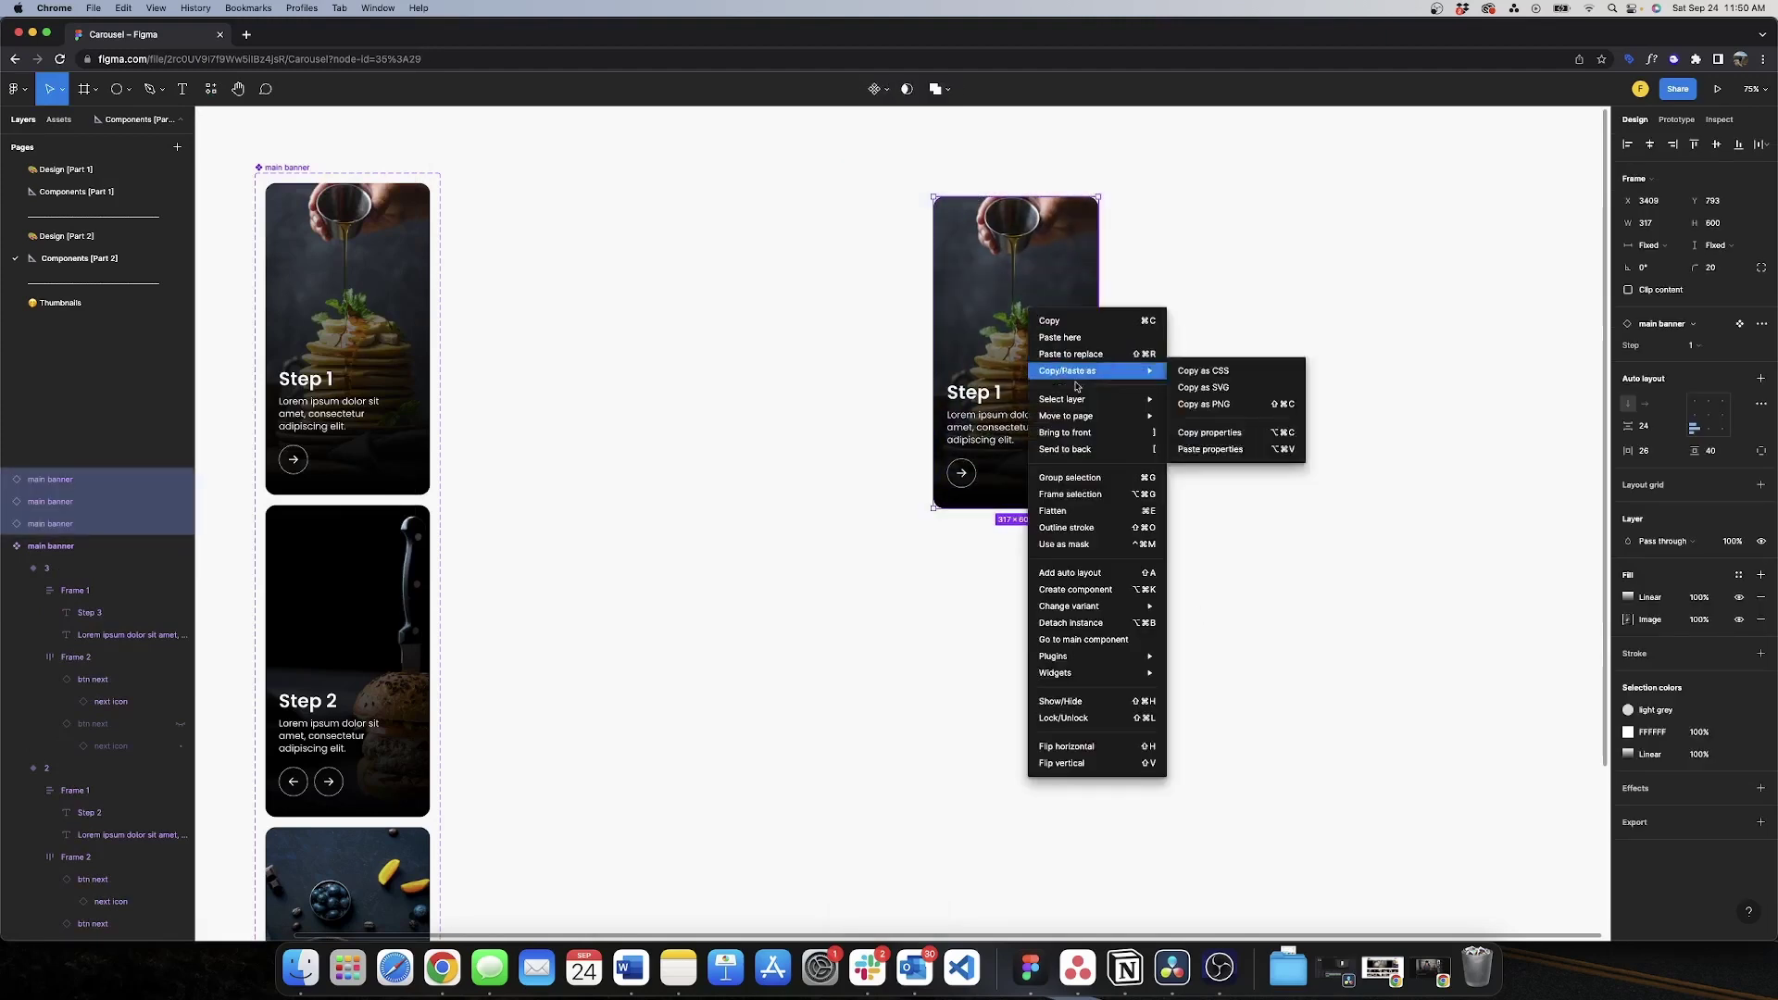
pyautogui.click(1079, 501)
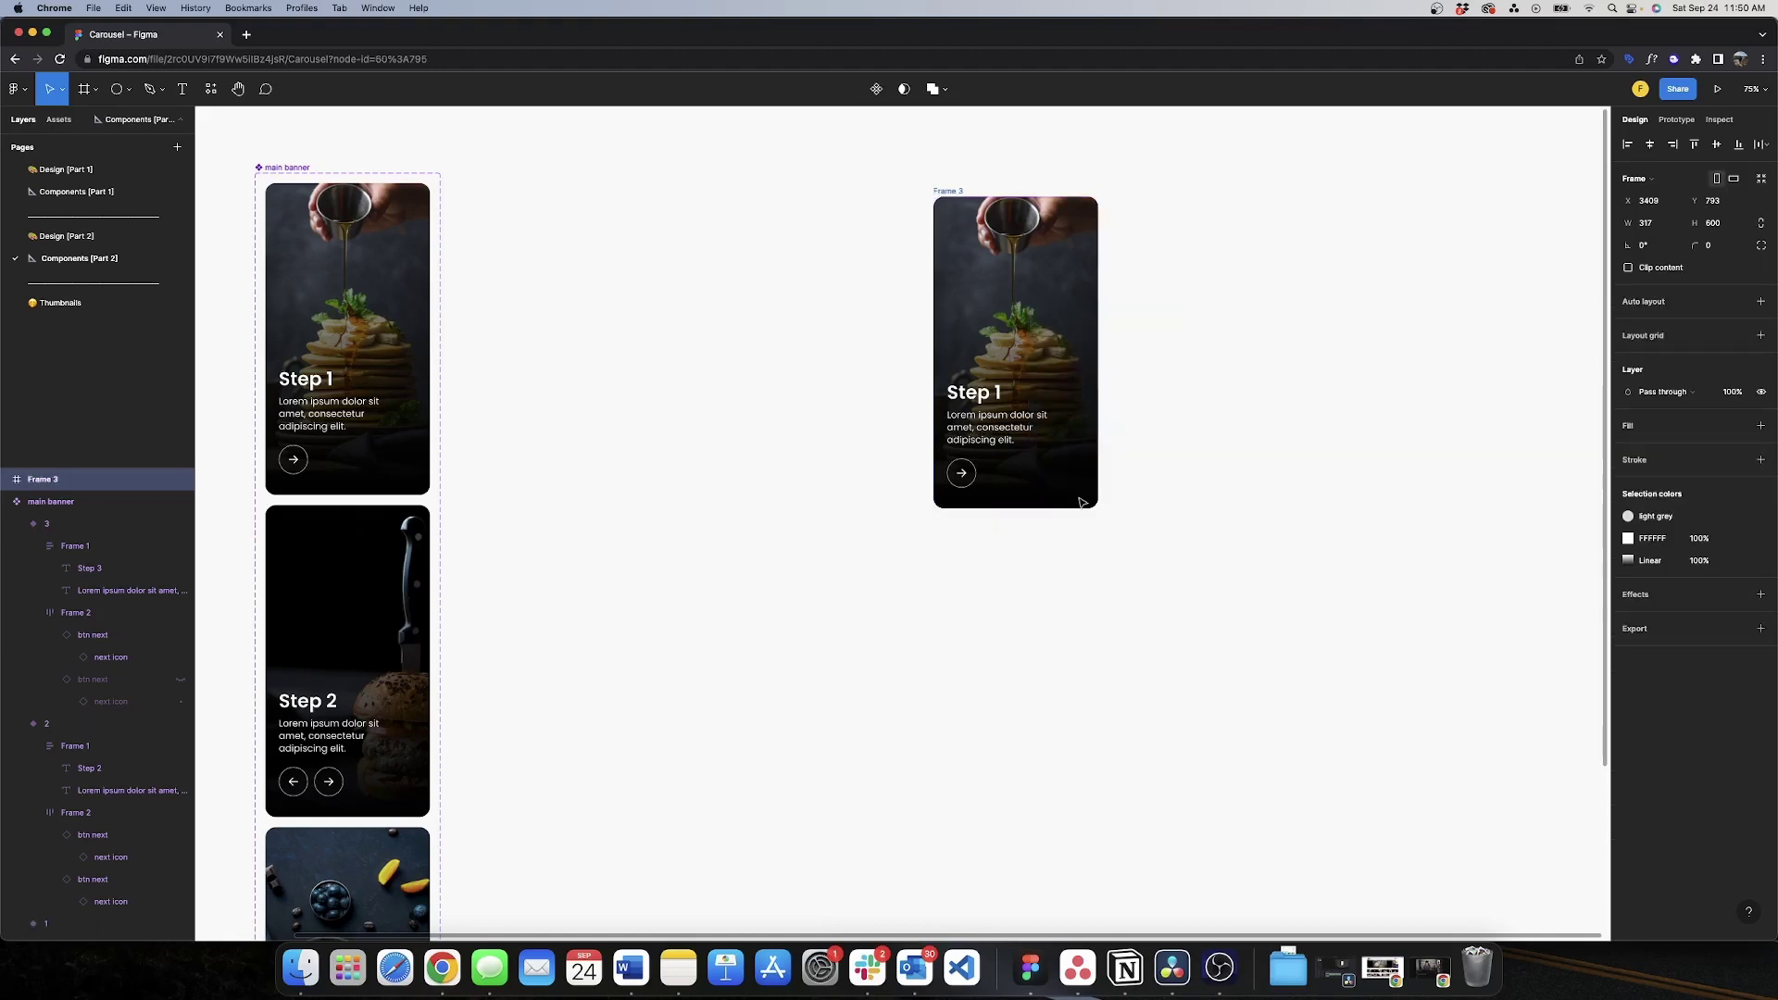
pyautogui.click(736, 209)
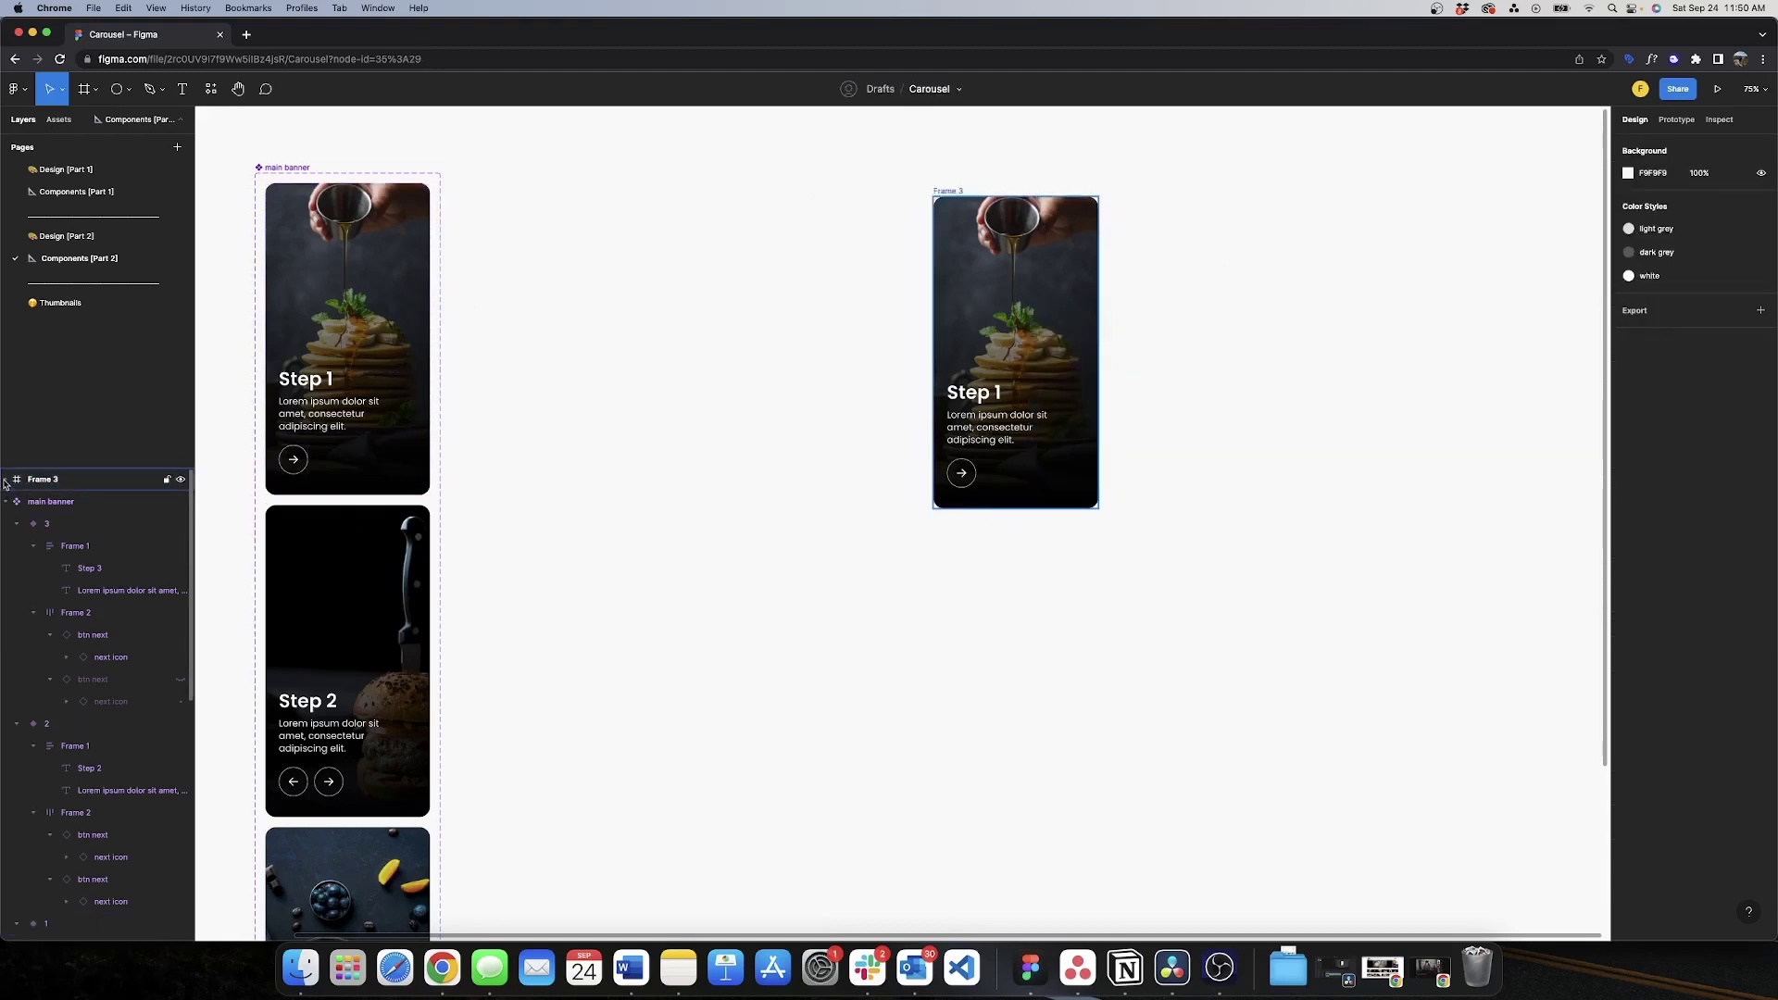
# - Set the middle banner instance to Step 2 and the third to Step 3, then select the second
pyautogui.click(79, 523)
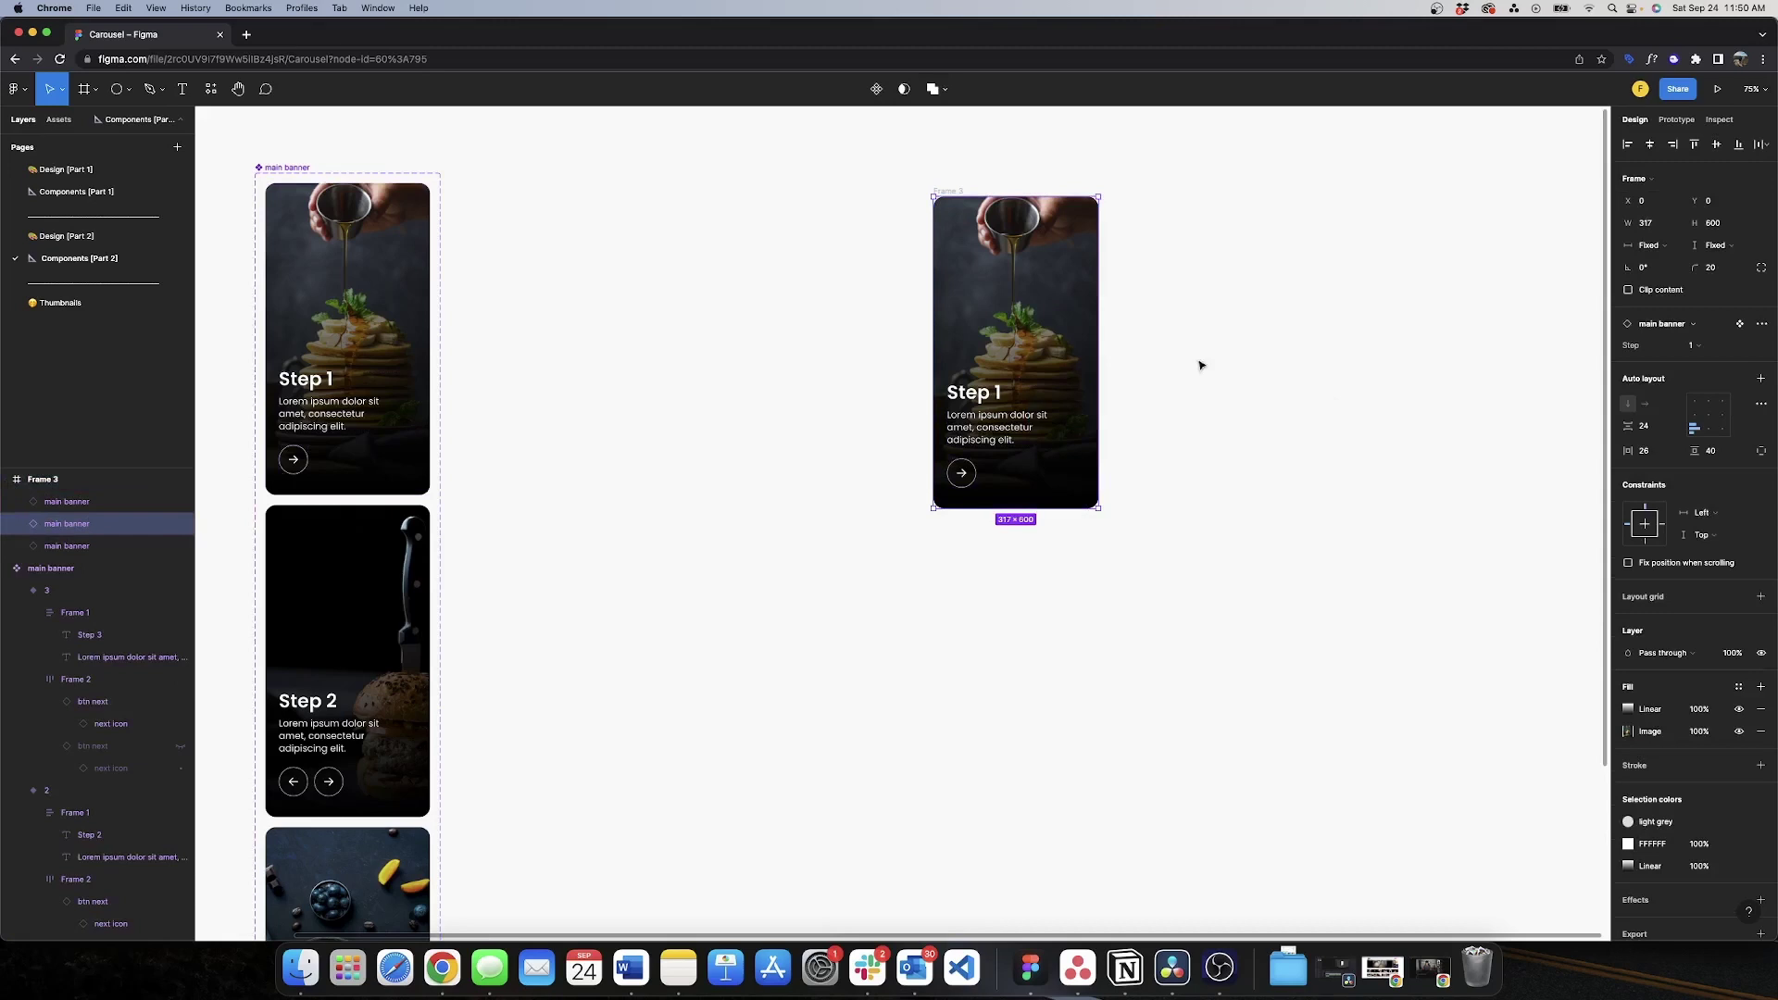
pyautogui.click(1695, 345)
pyautogui.click(1699, 367)
pyautogui.click(83, 546)
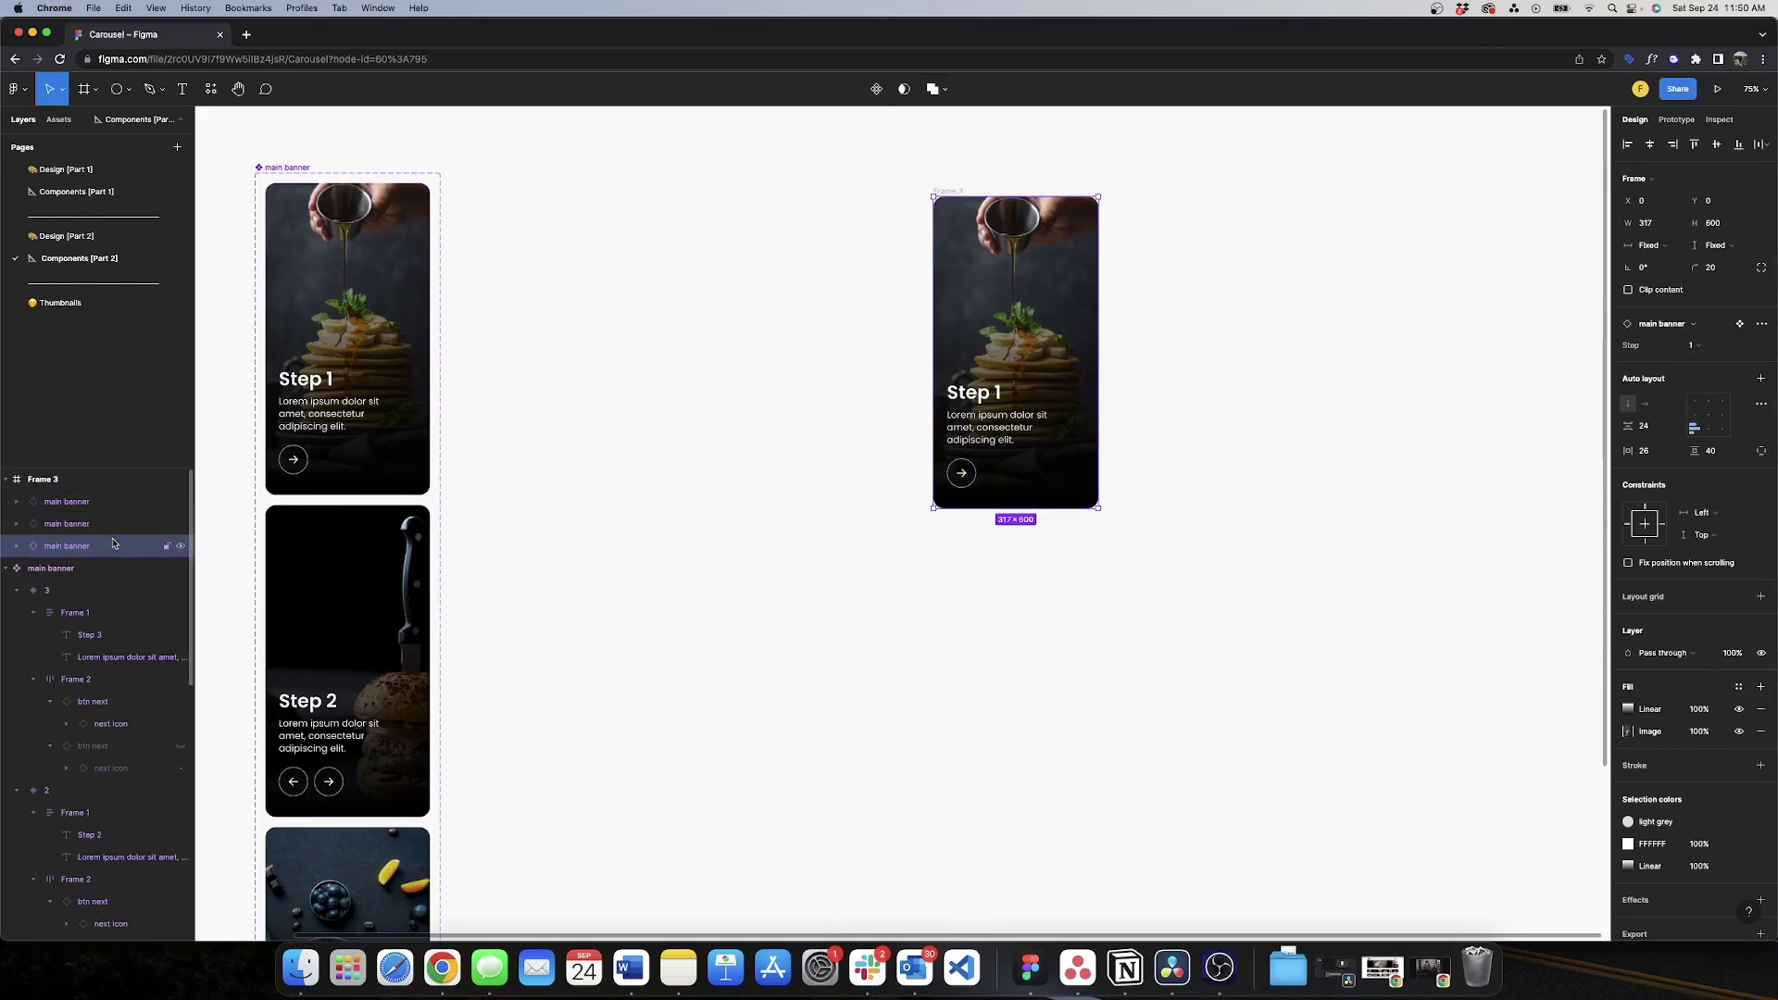
pyautogui.click(1694, 346)
pyautogui.click(1715, 381)
pyautogui.click(1298, 230)
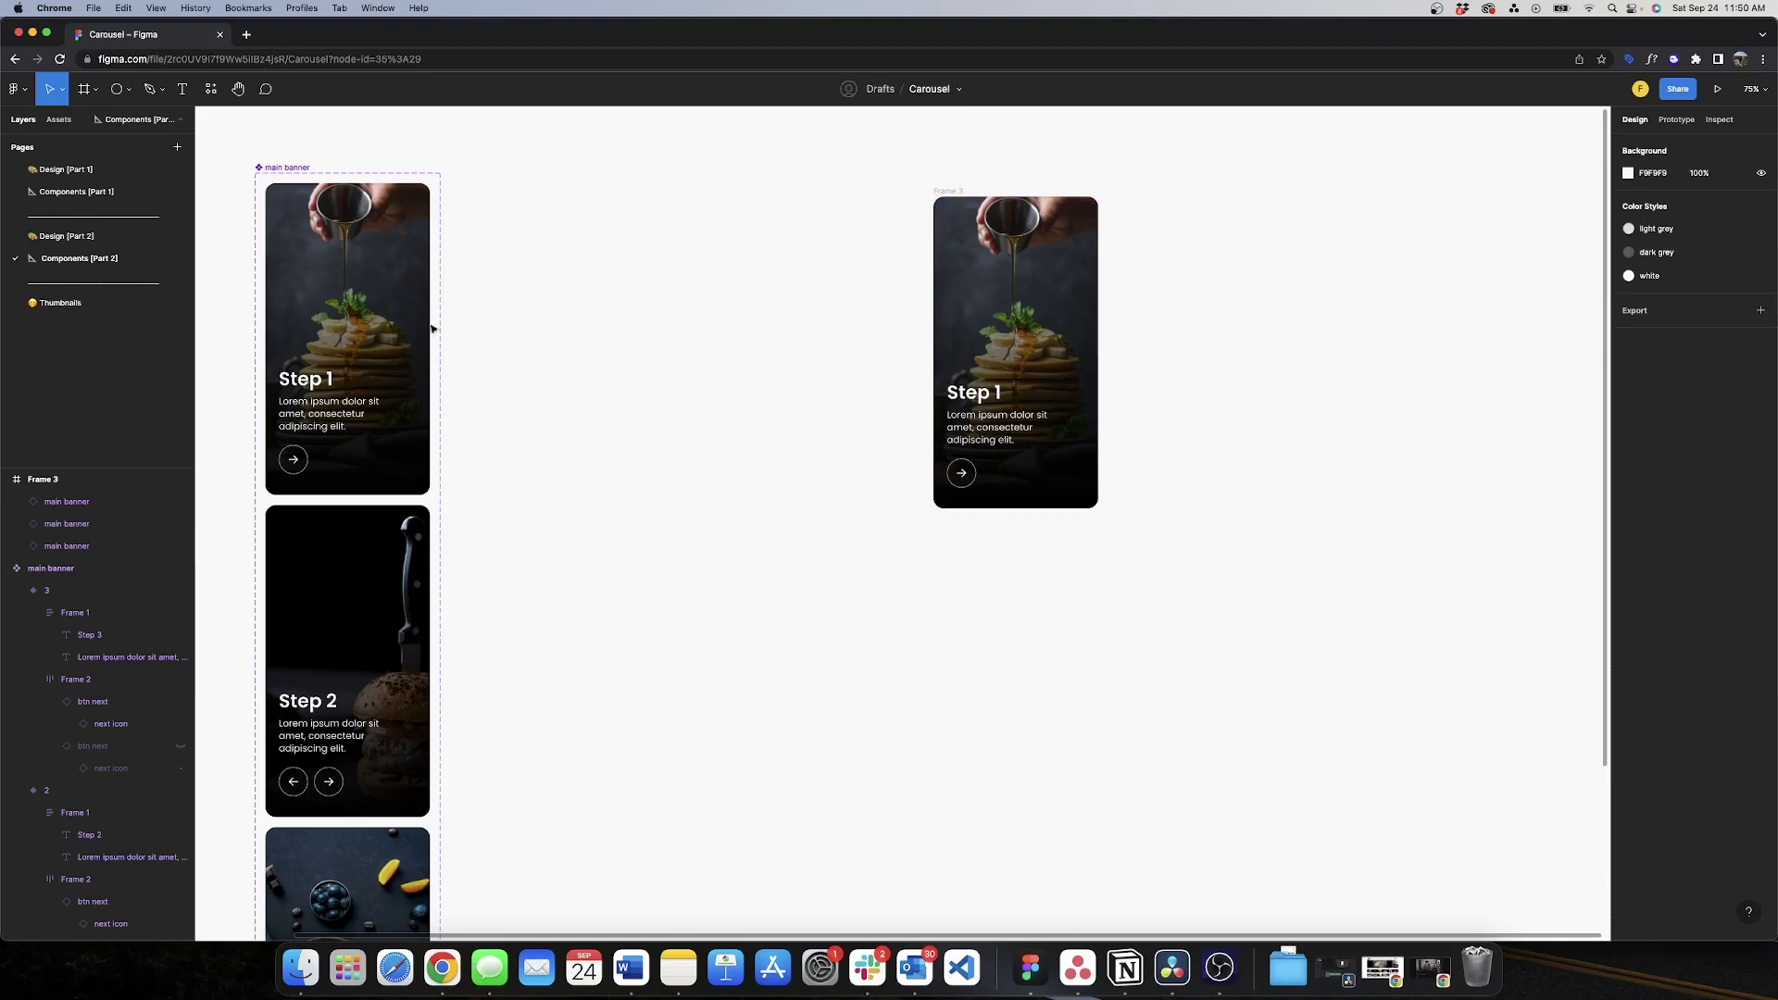
pyautogui.click(116, 524)
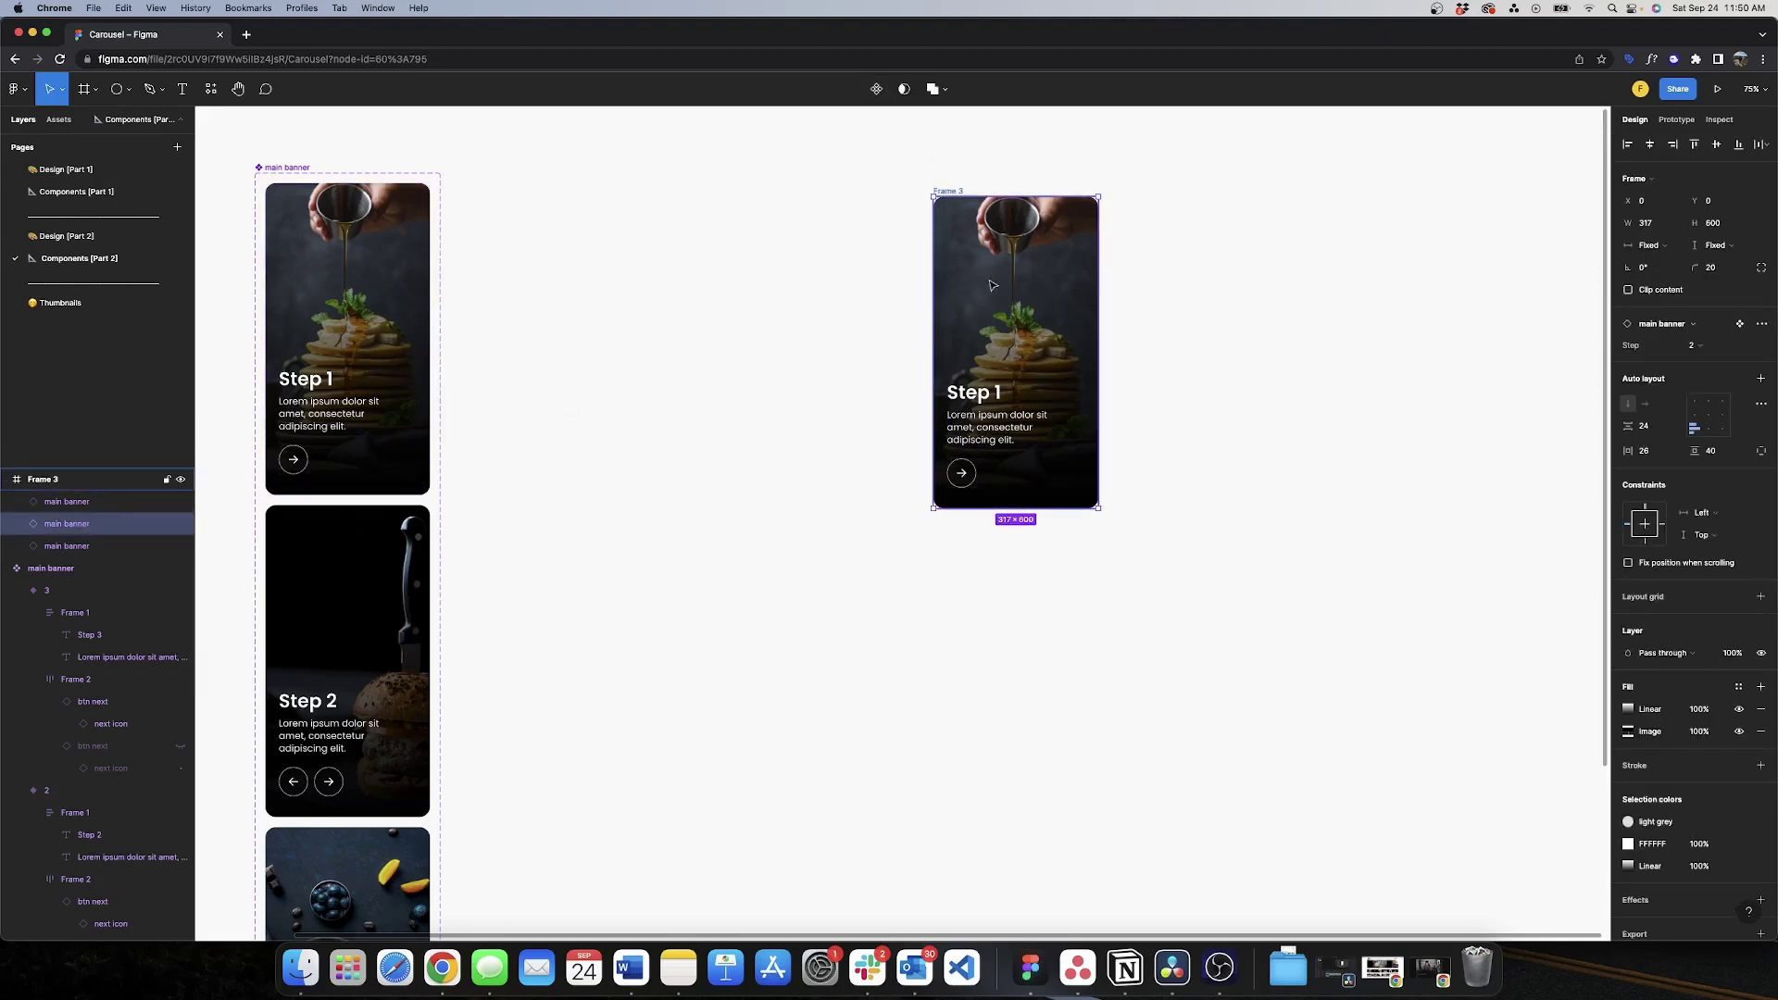
# - Place the Step 2 banner to the right, tilted -30°
pyautogui.moveTo(993, 329); pyautogui.dragTo(1230, 330)
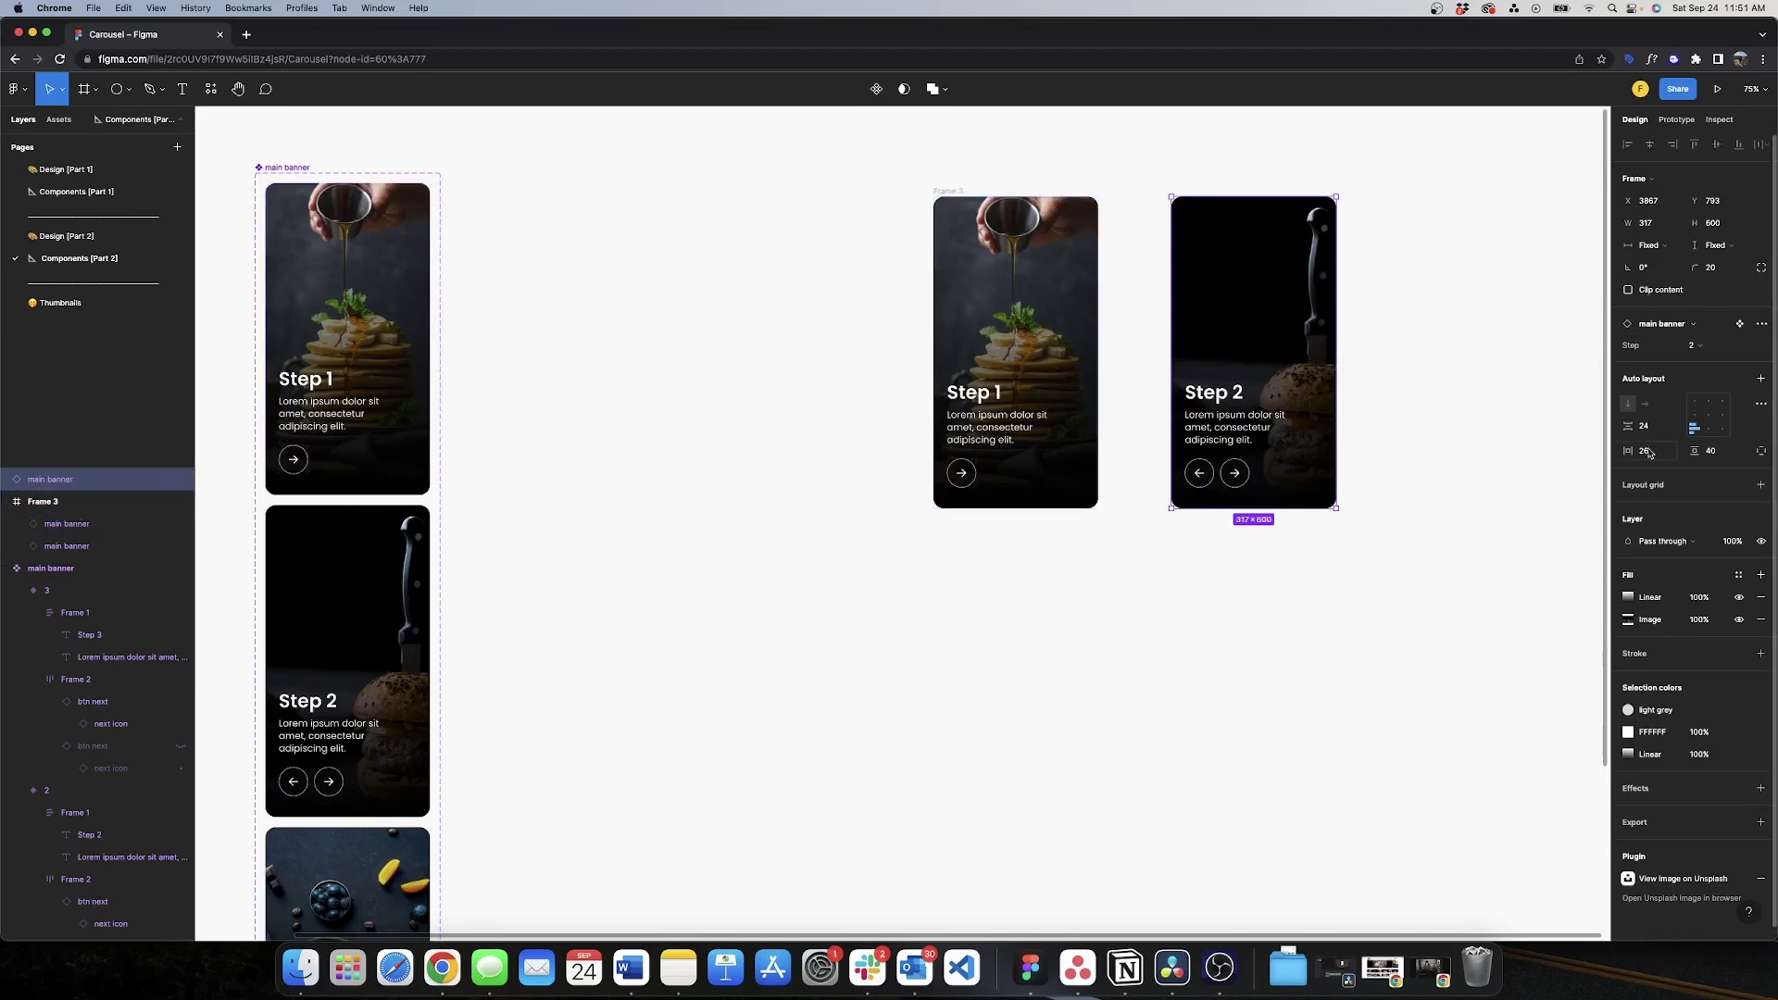
pyautogui.click(1649, 271)
pyautogui.write('=30')
pyautogui.press('Return')
pyautogui.click(1654, 267)
pyautogui.write('-3')
pyautogui.press('Return')
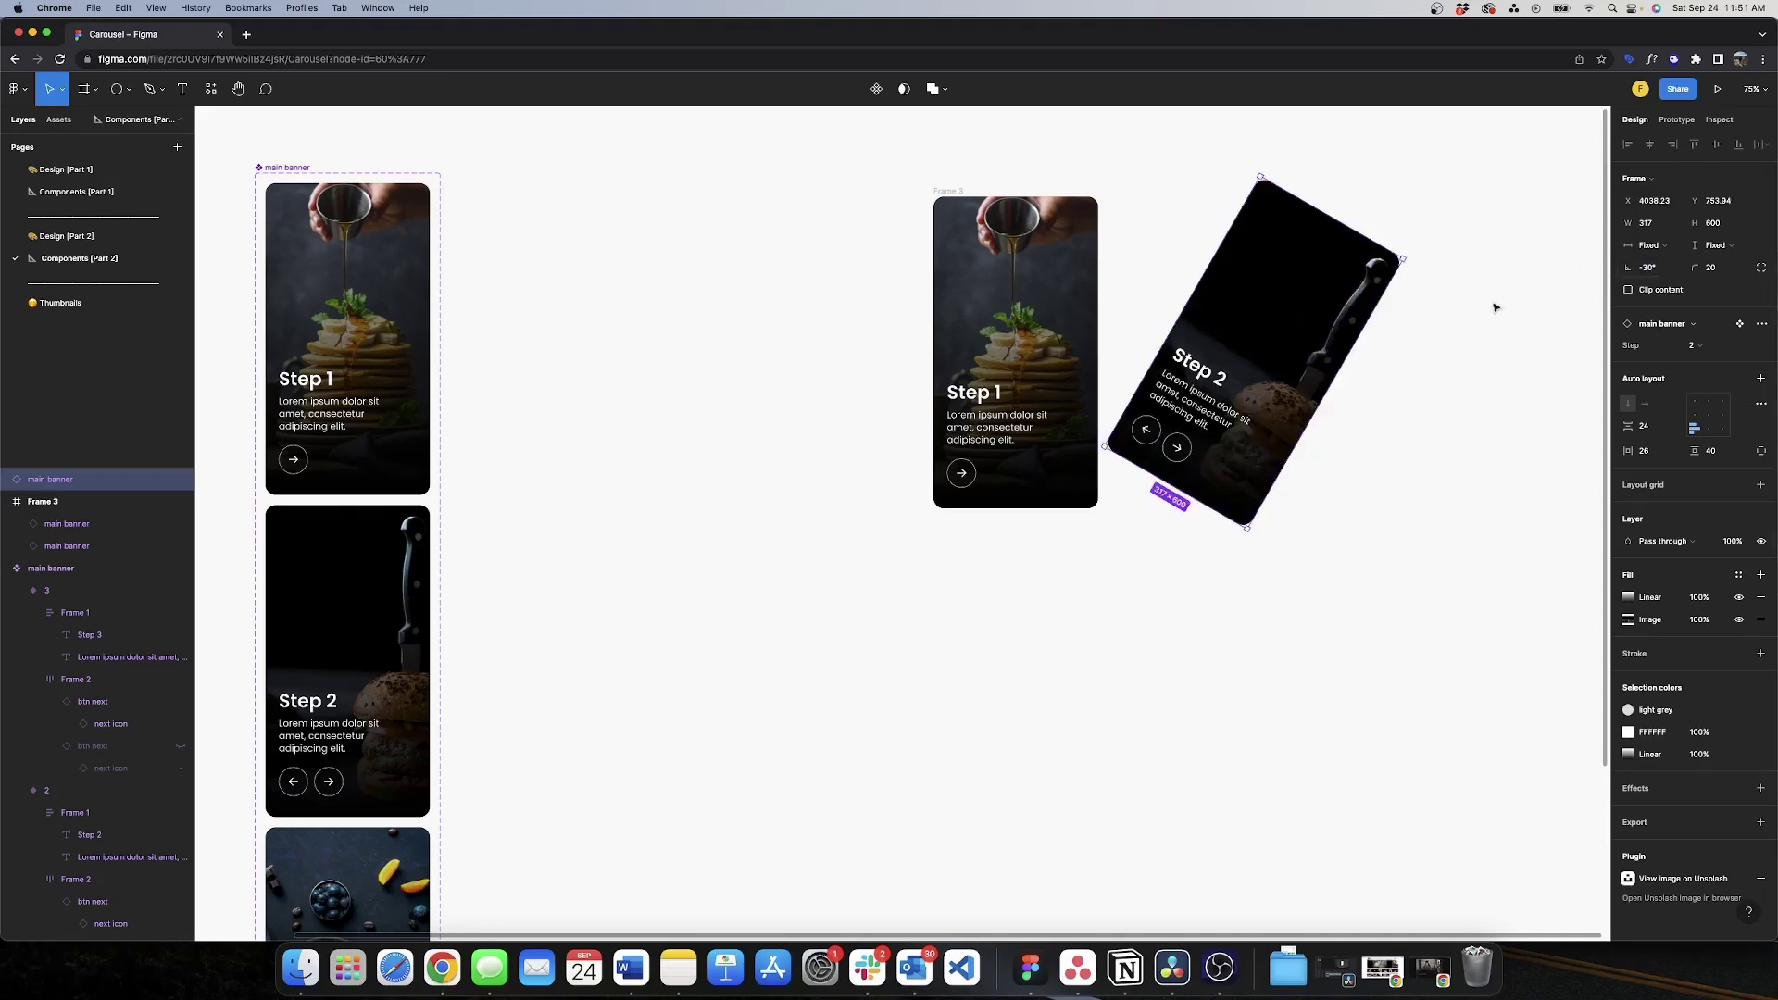
pyautogui.moveTo(1317, 434)
pyautogui.mouseDown()
pyautogui.moveTo(1315, 461)
pyautogui.moveTo(1343, 447)
pyautogui.mouseUp()
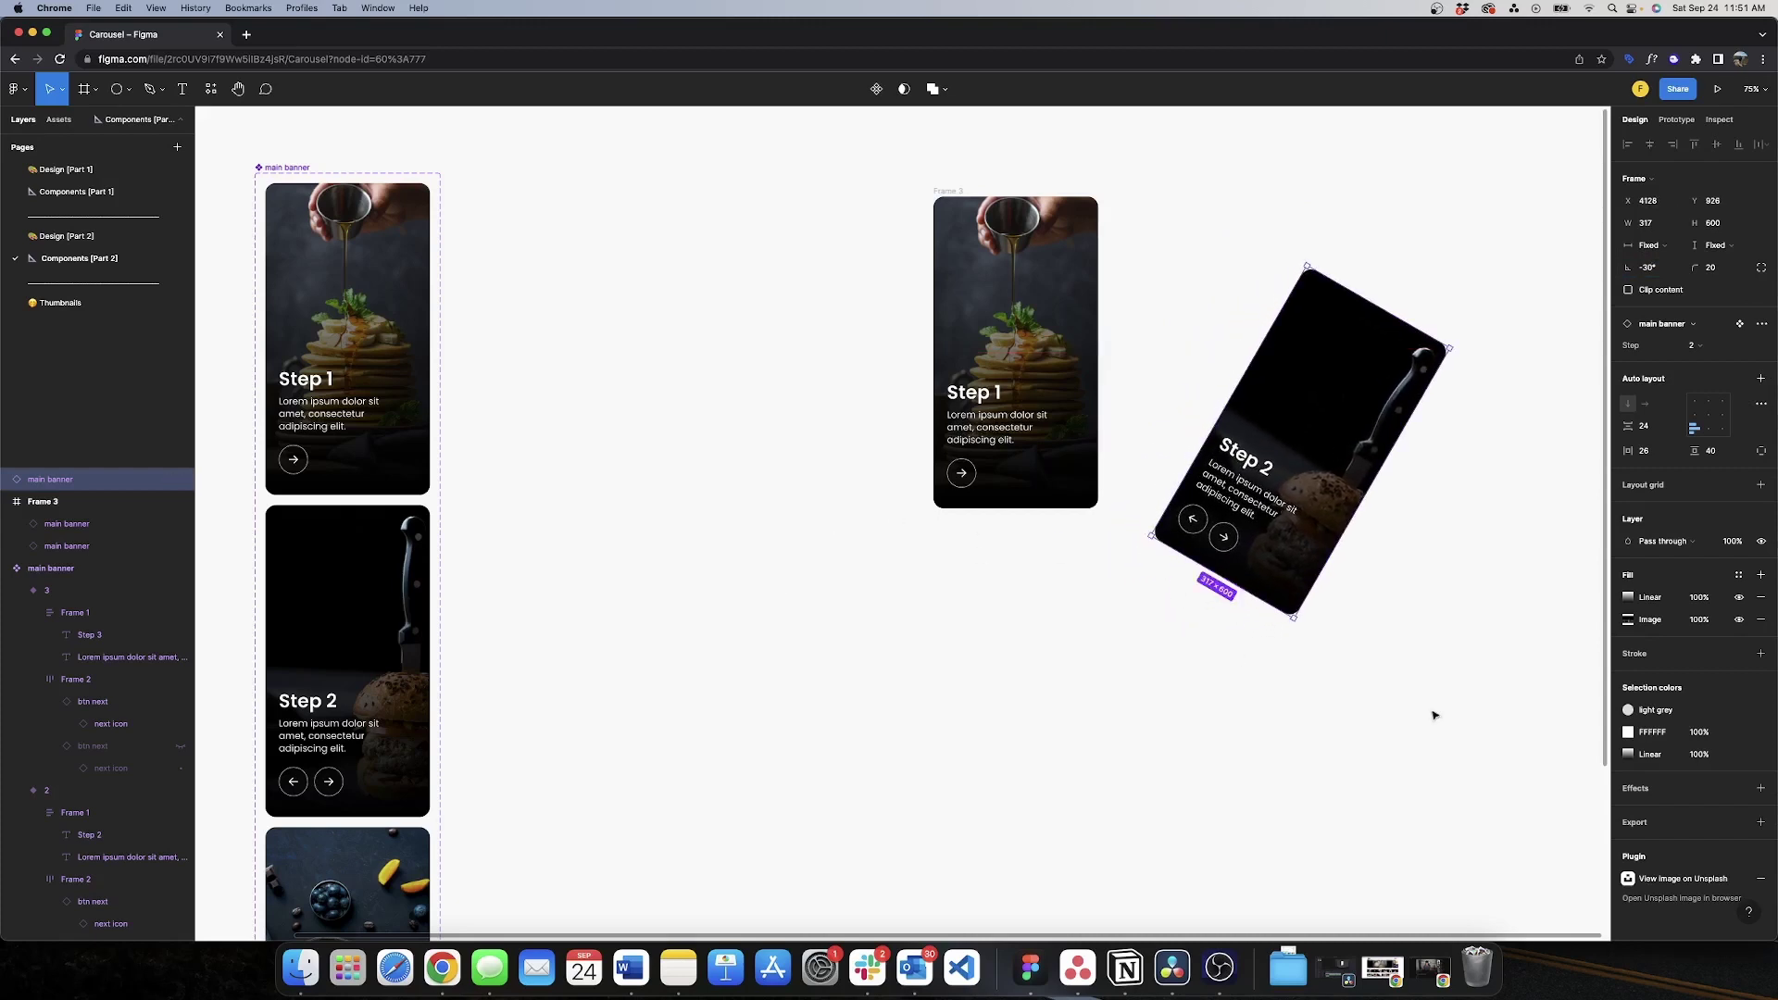
pyautogui.click(1151, 258)
# - Move the Step 3 banner out to the left, tilted 30° and lowered
pyautogui.click(959, 196)
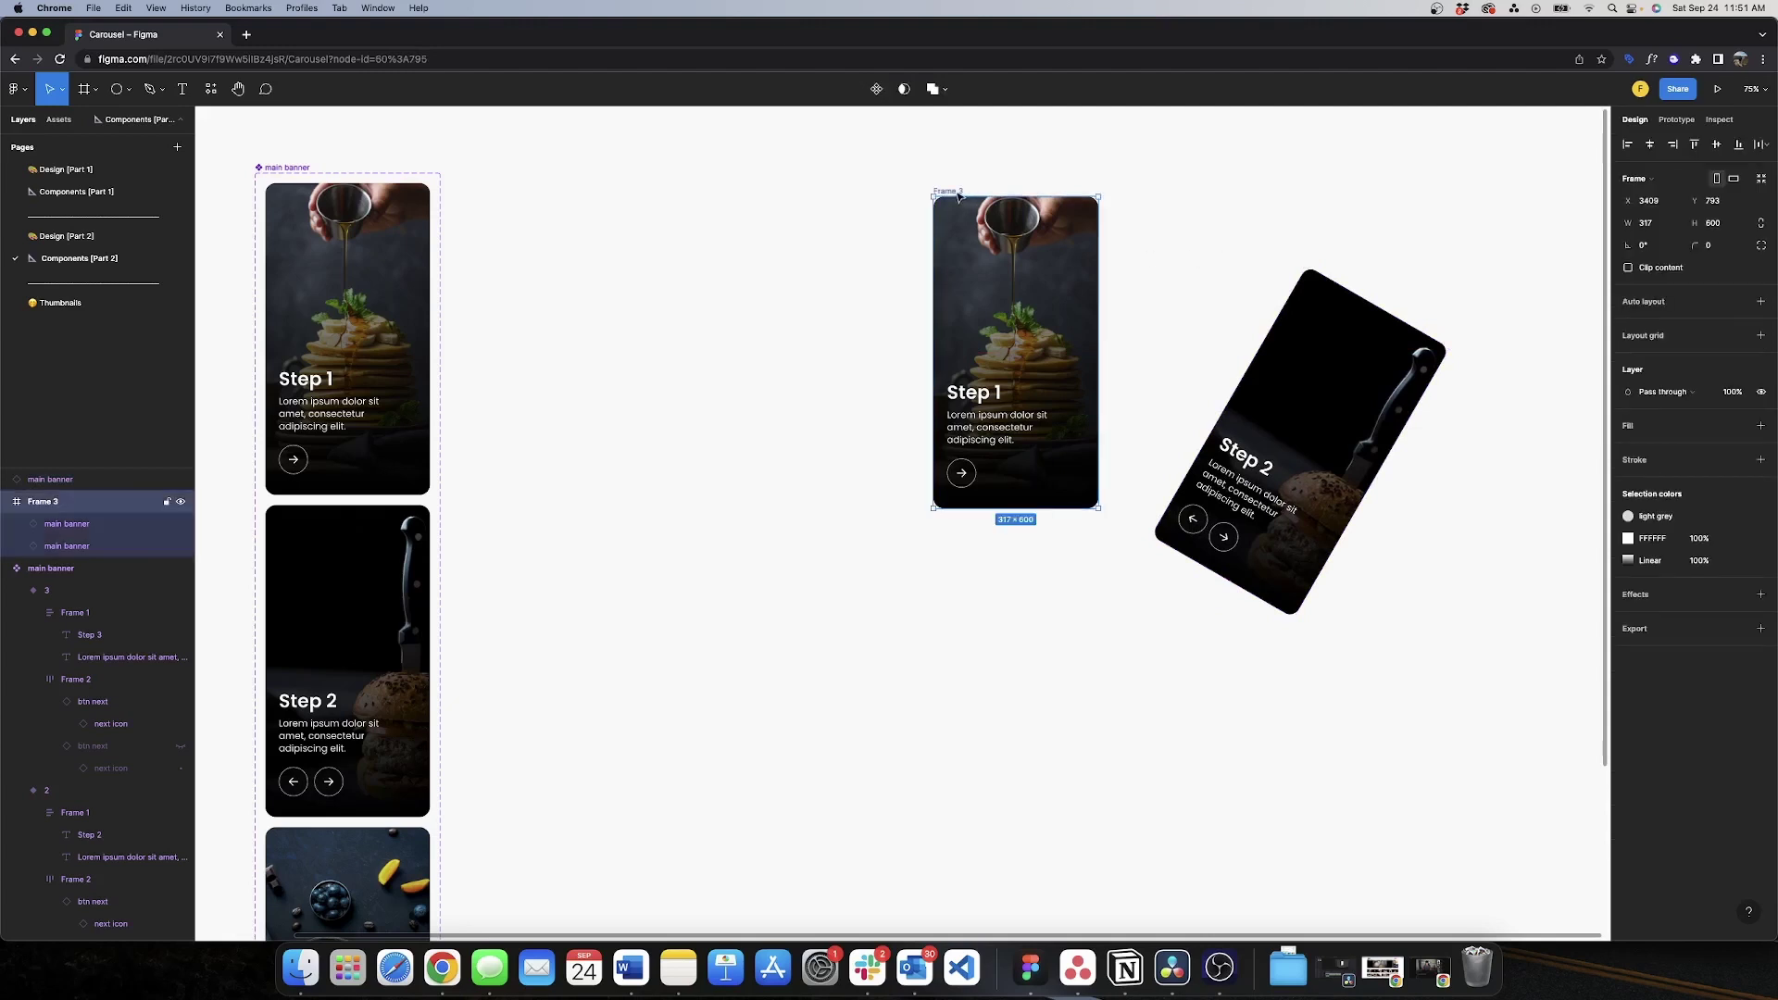
pyautogui.click(78, 546)
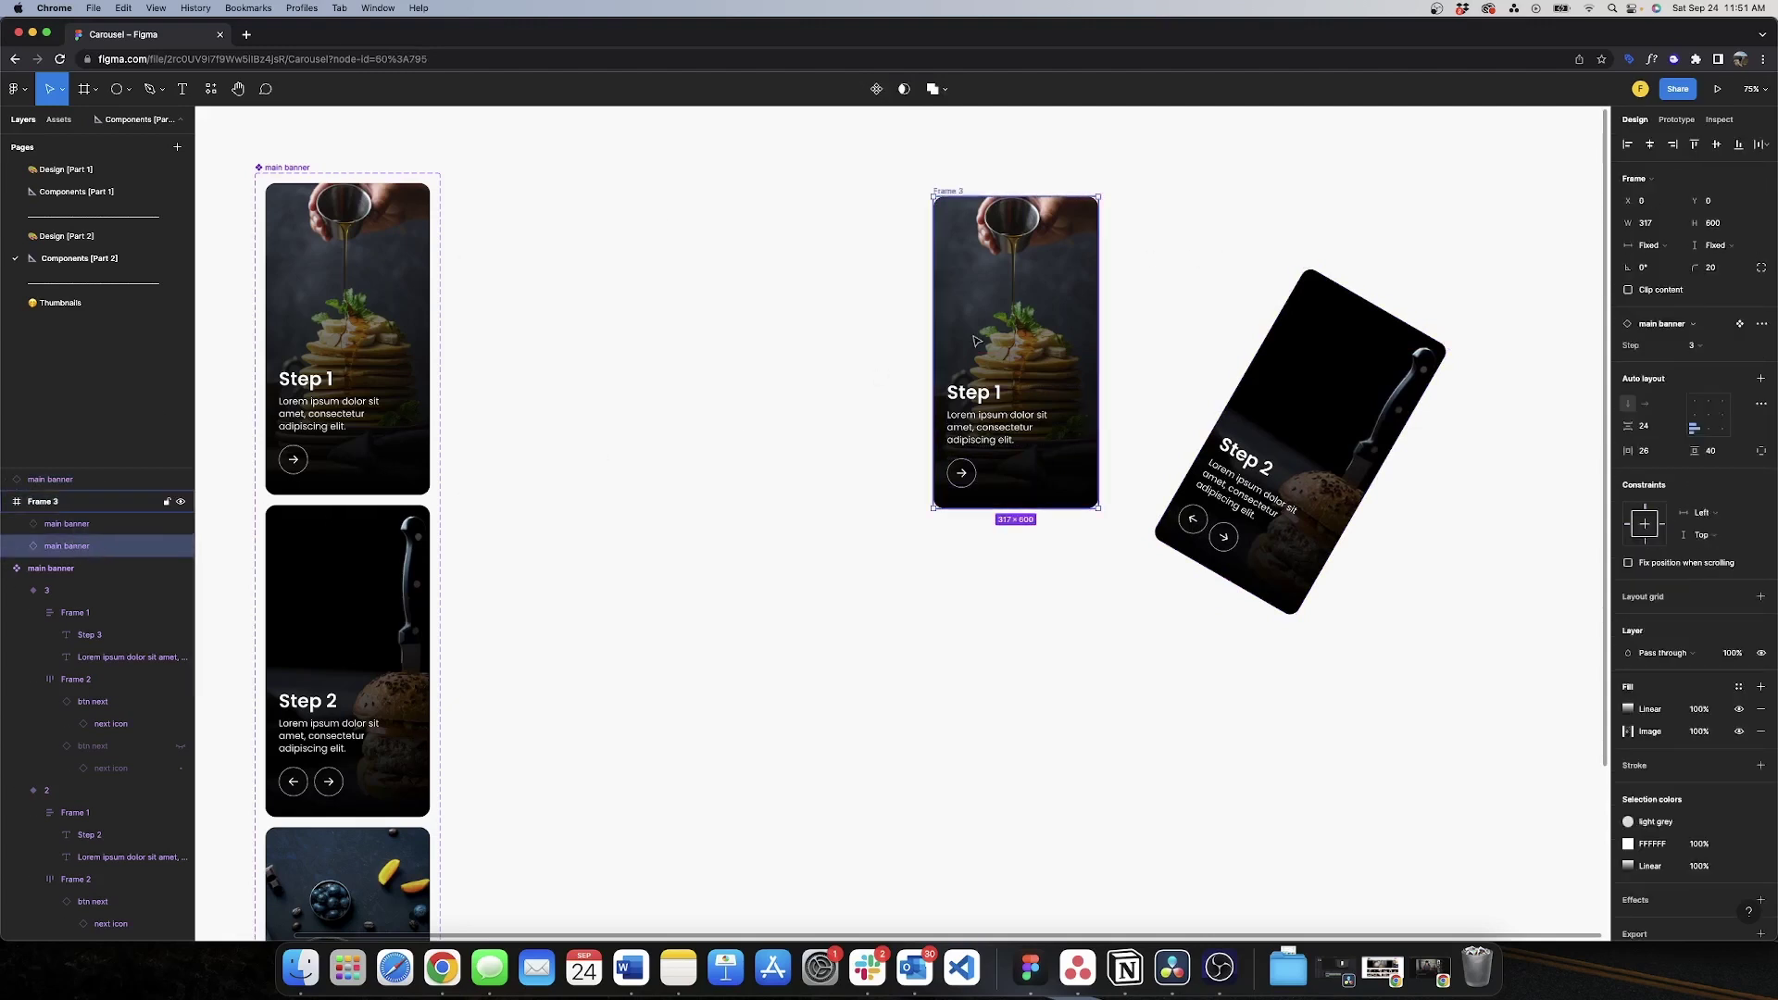
pyautogui.moveTo(984, 343); pyautogui.dragTo(740, 344)
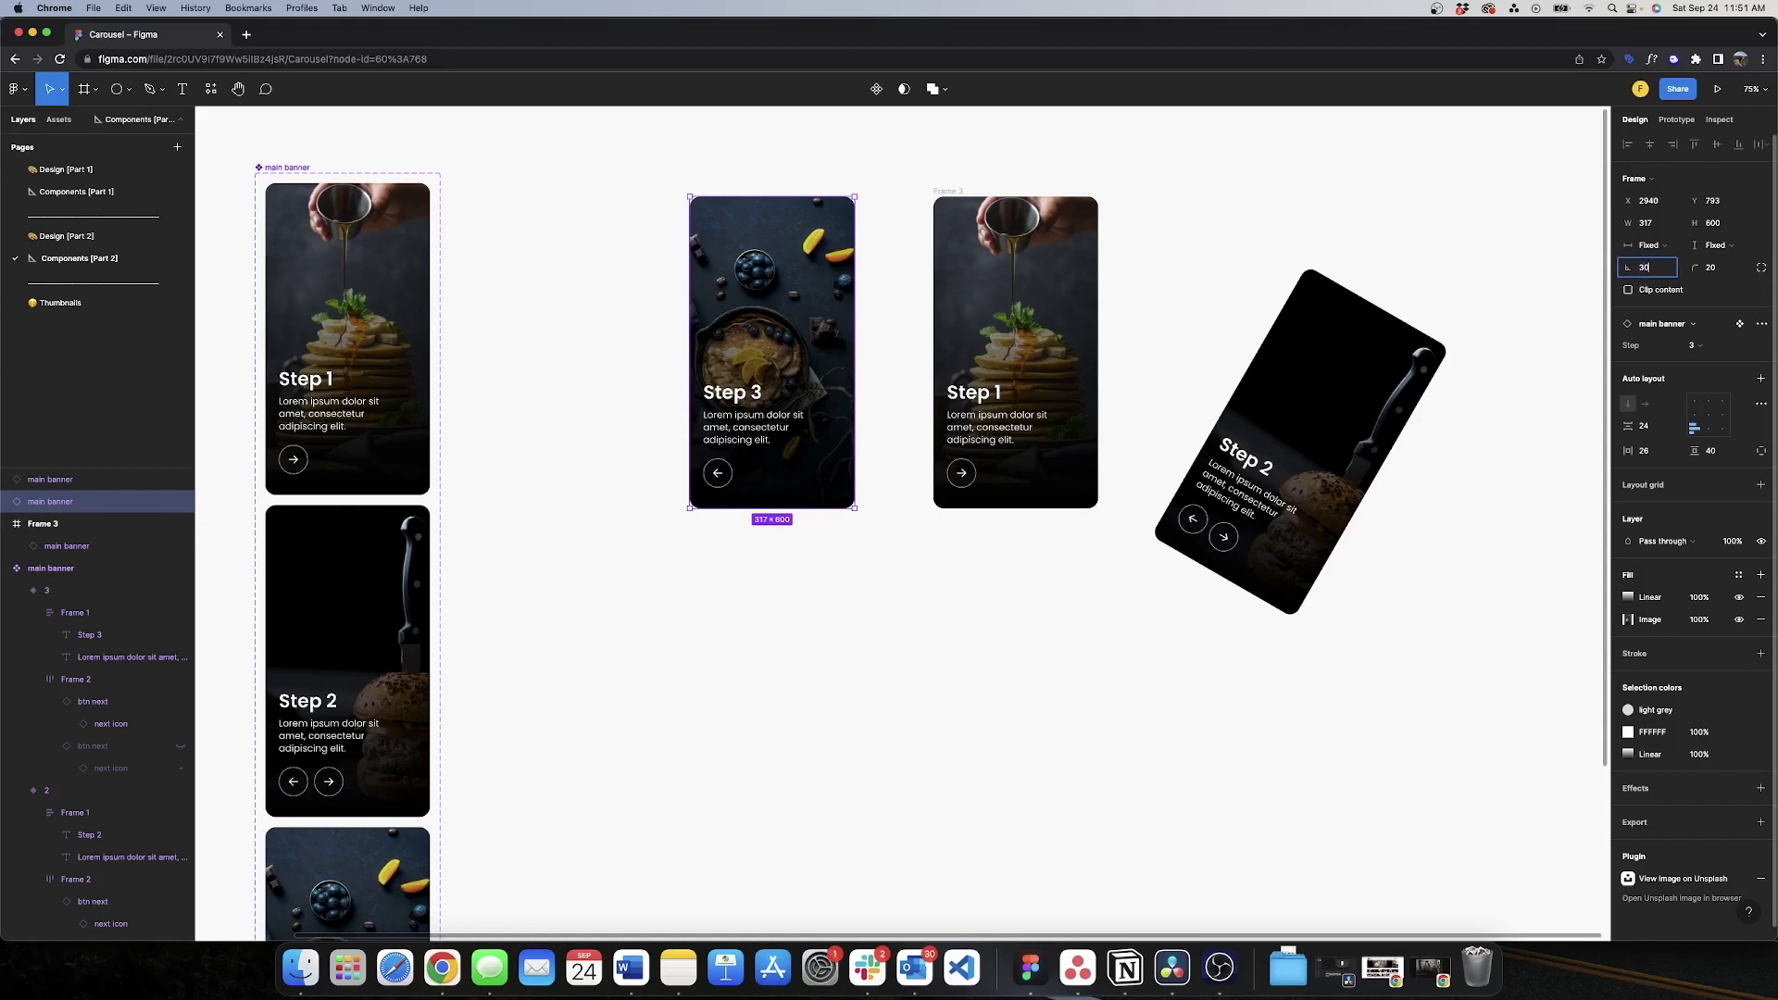
pyautogui.write('30')
pyautogui.press('Return')
pyautogui.moveTo(760, 356); pyautogui.dragTo(718, 448)
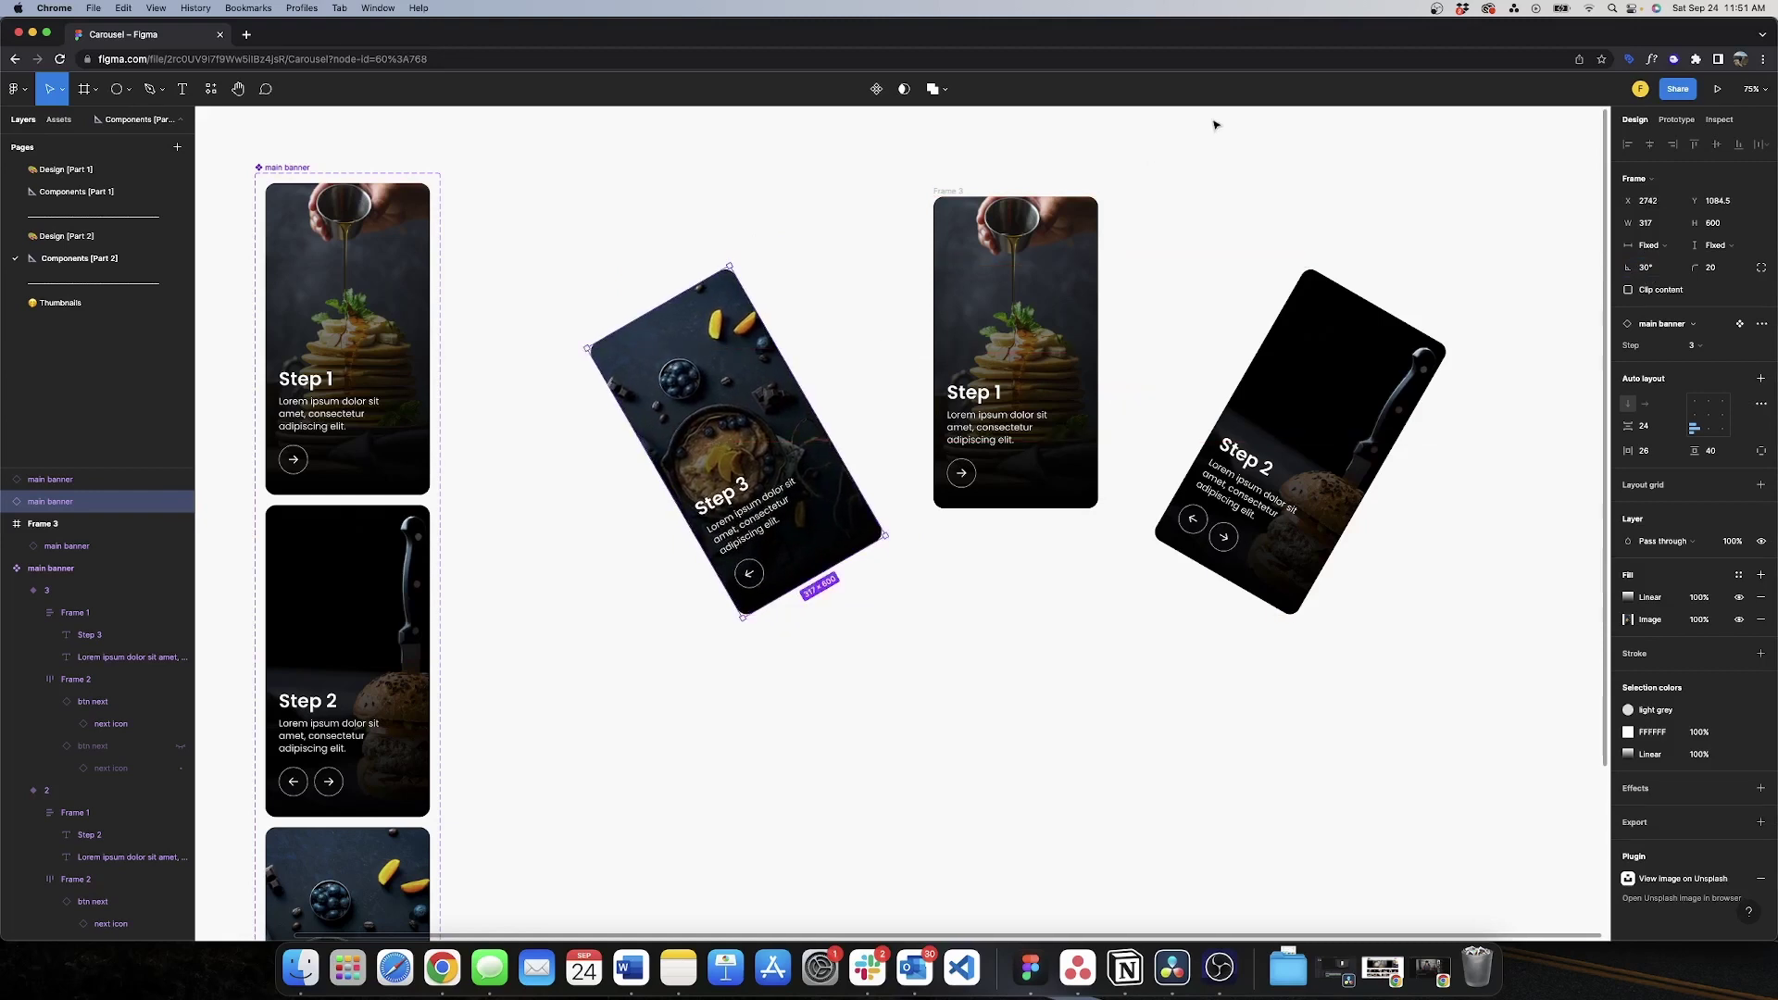
pyautogui.click(1215, 124)
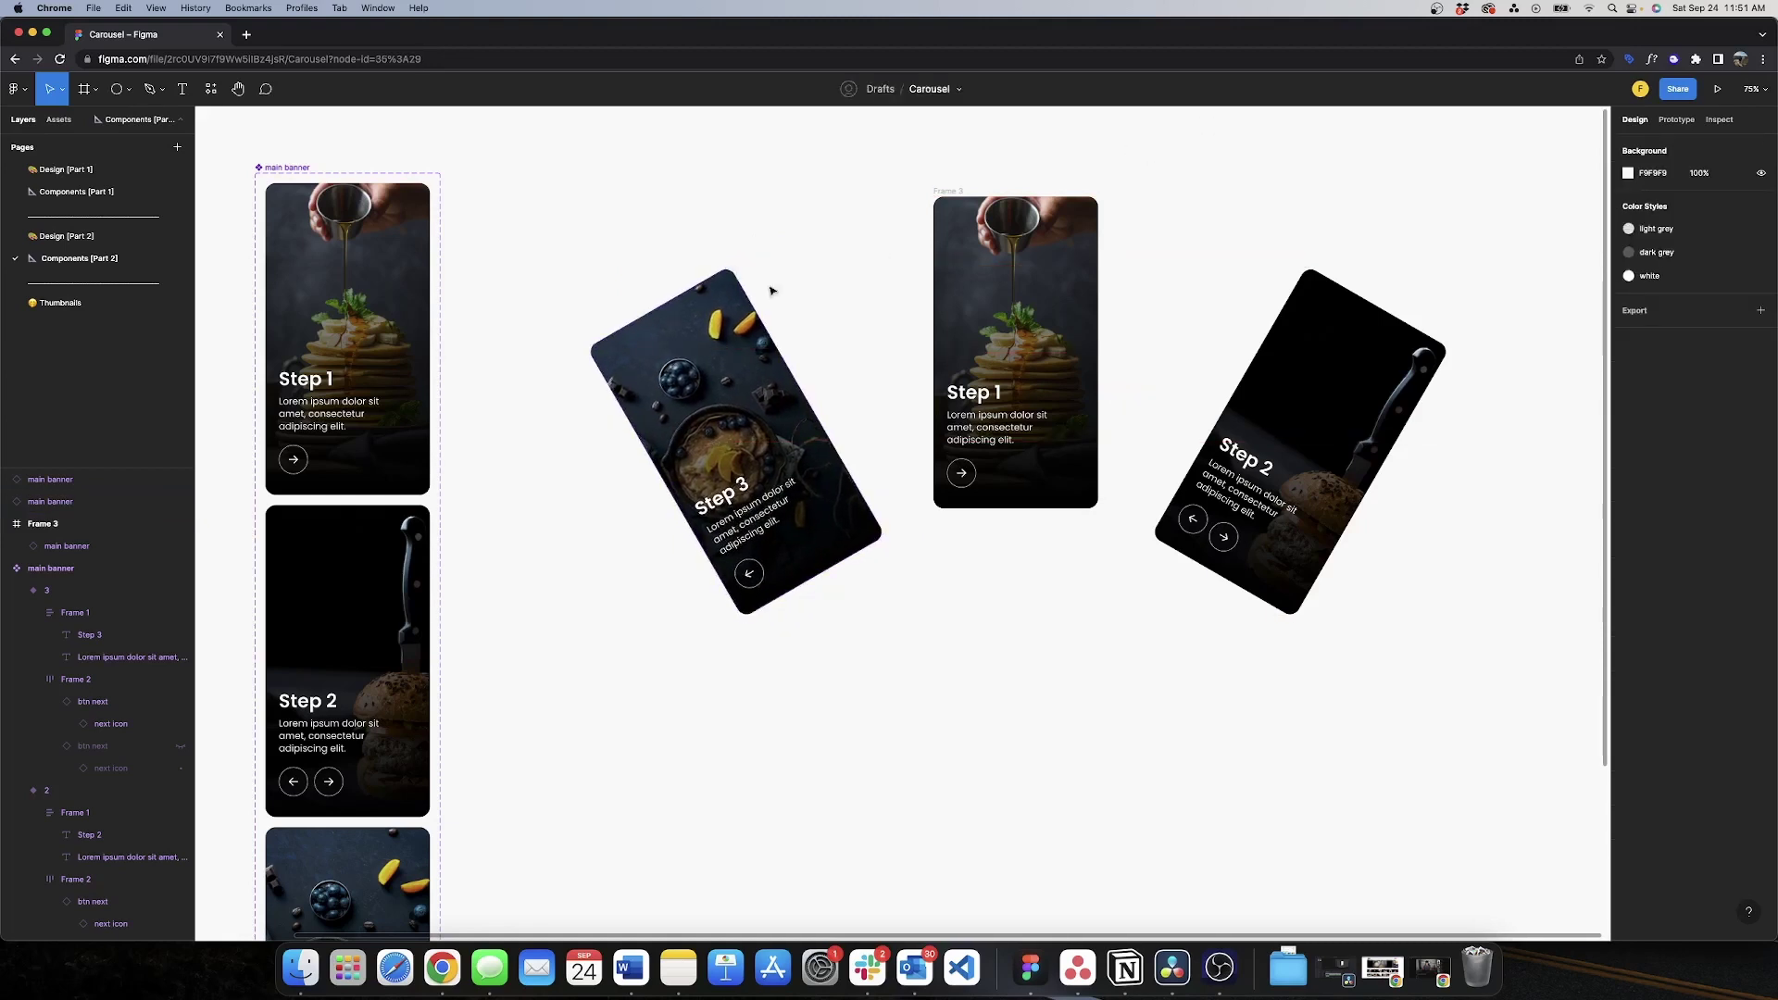
# - Bring both tilted cards back into Frame 3 and reorder Step 1 to the top
pyautogui.click(53, 500)
pyautogui.moveTo(53, 501)
pyautogui.mouseDown()
pyautogui.moveTo(61, 530)
pyautogui.moveTo(64, 512)
pyautogui.mouseUp()
pyautogui.click(67, 483)
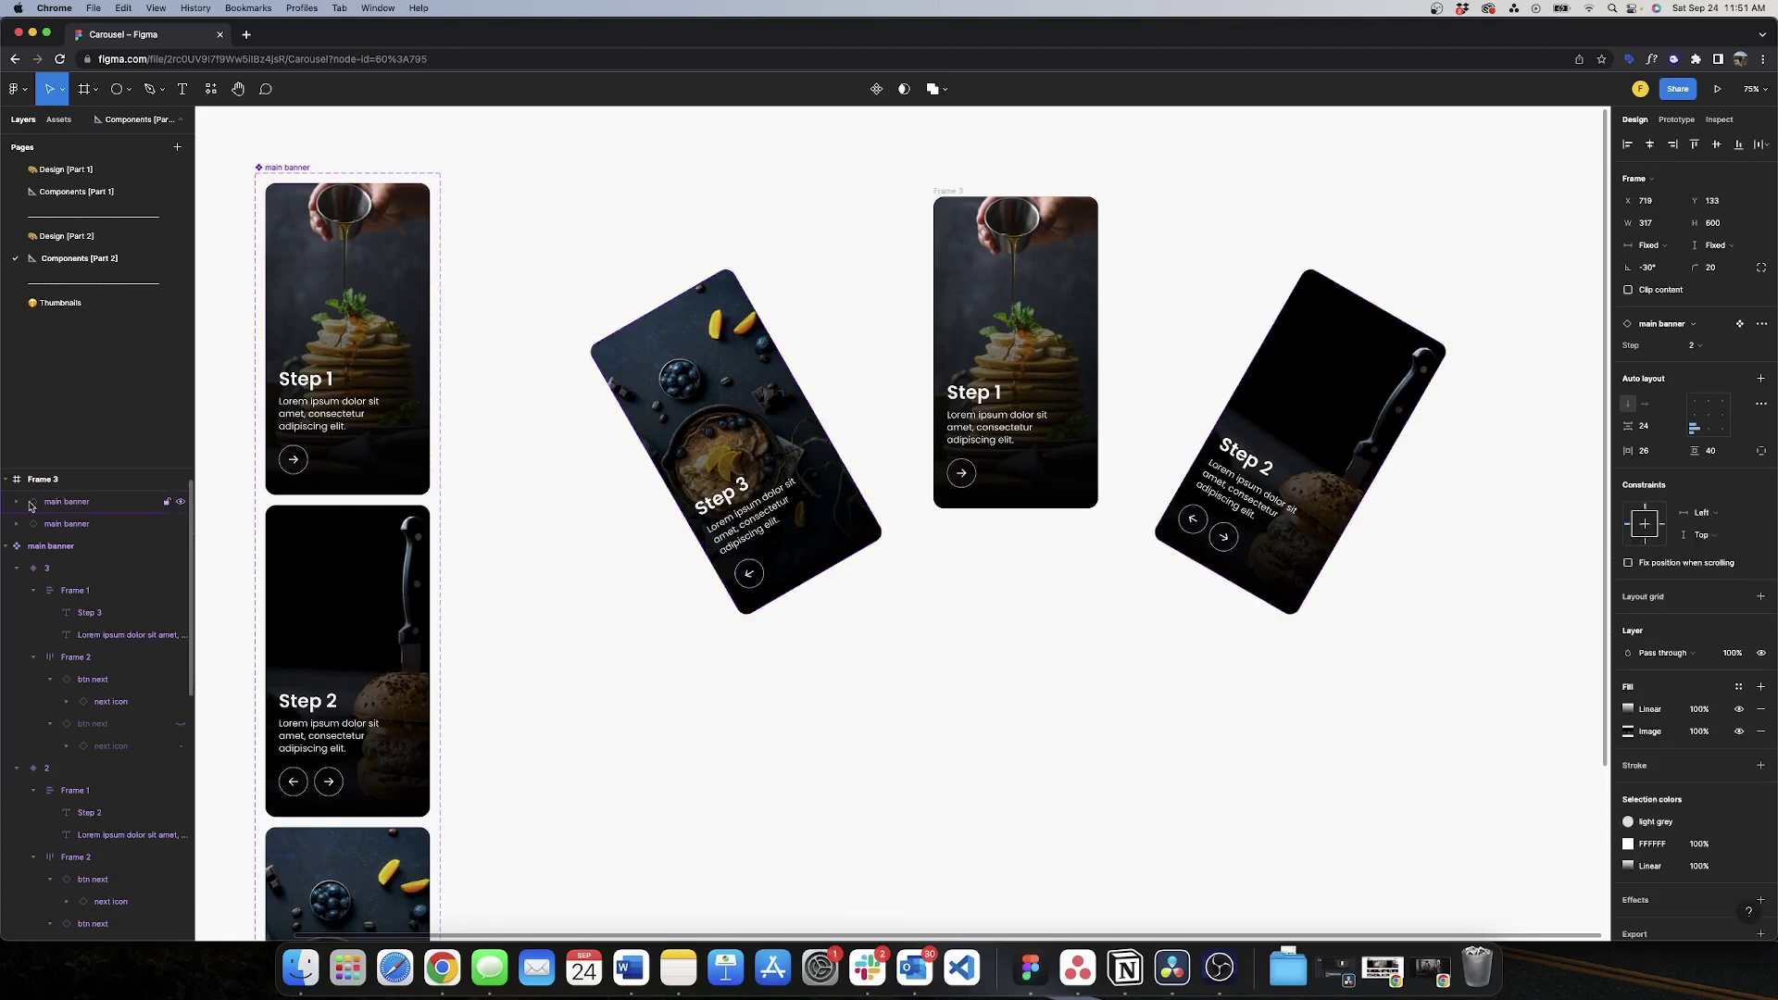
pyautogui.hotkey('ctrl', 'd')
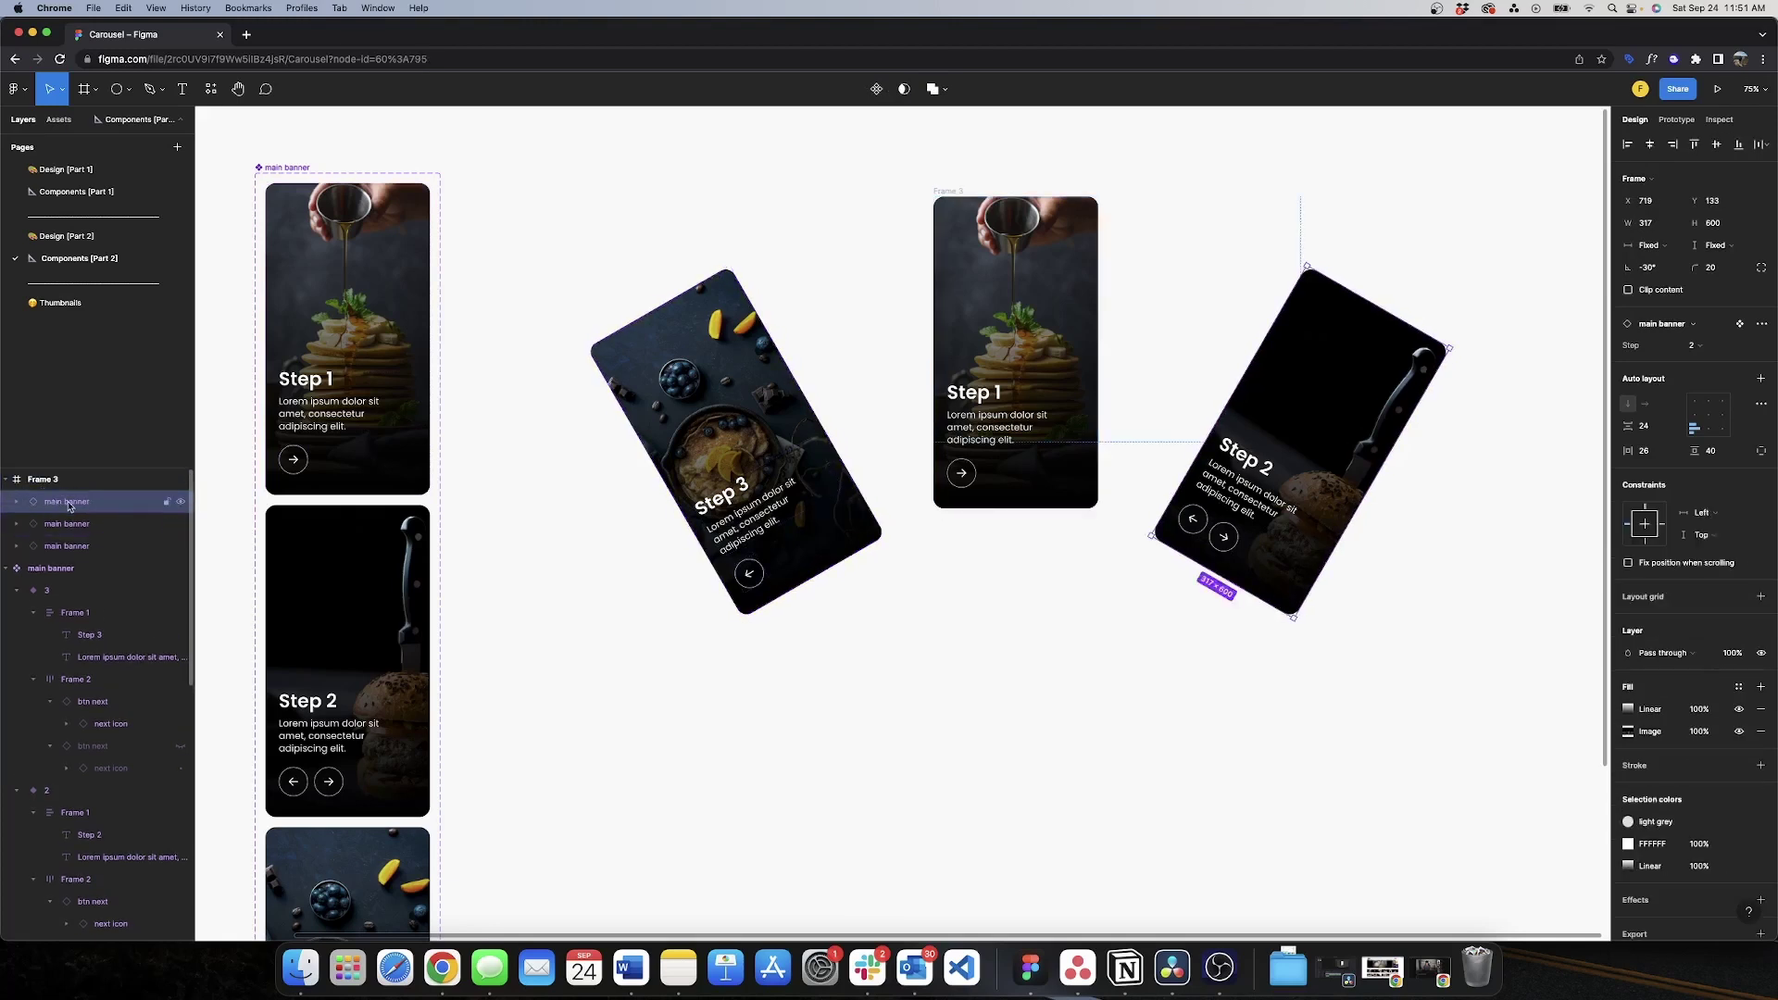
pyautogui.click(71, 525)
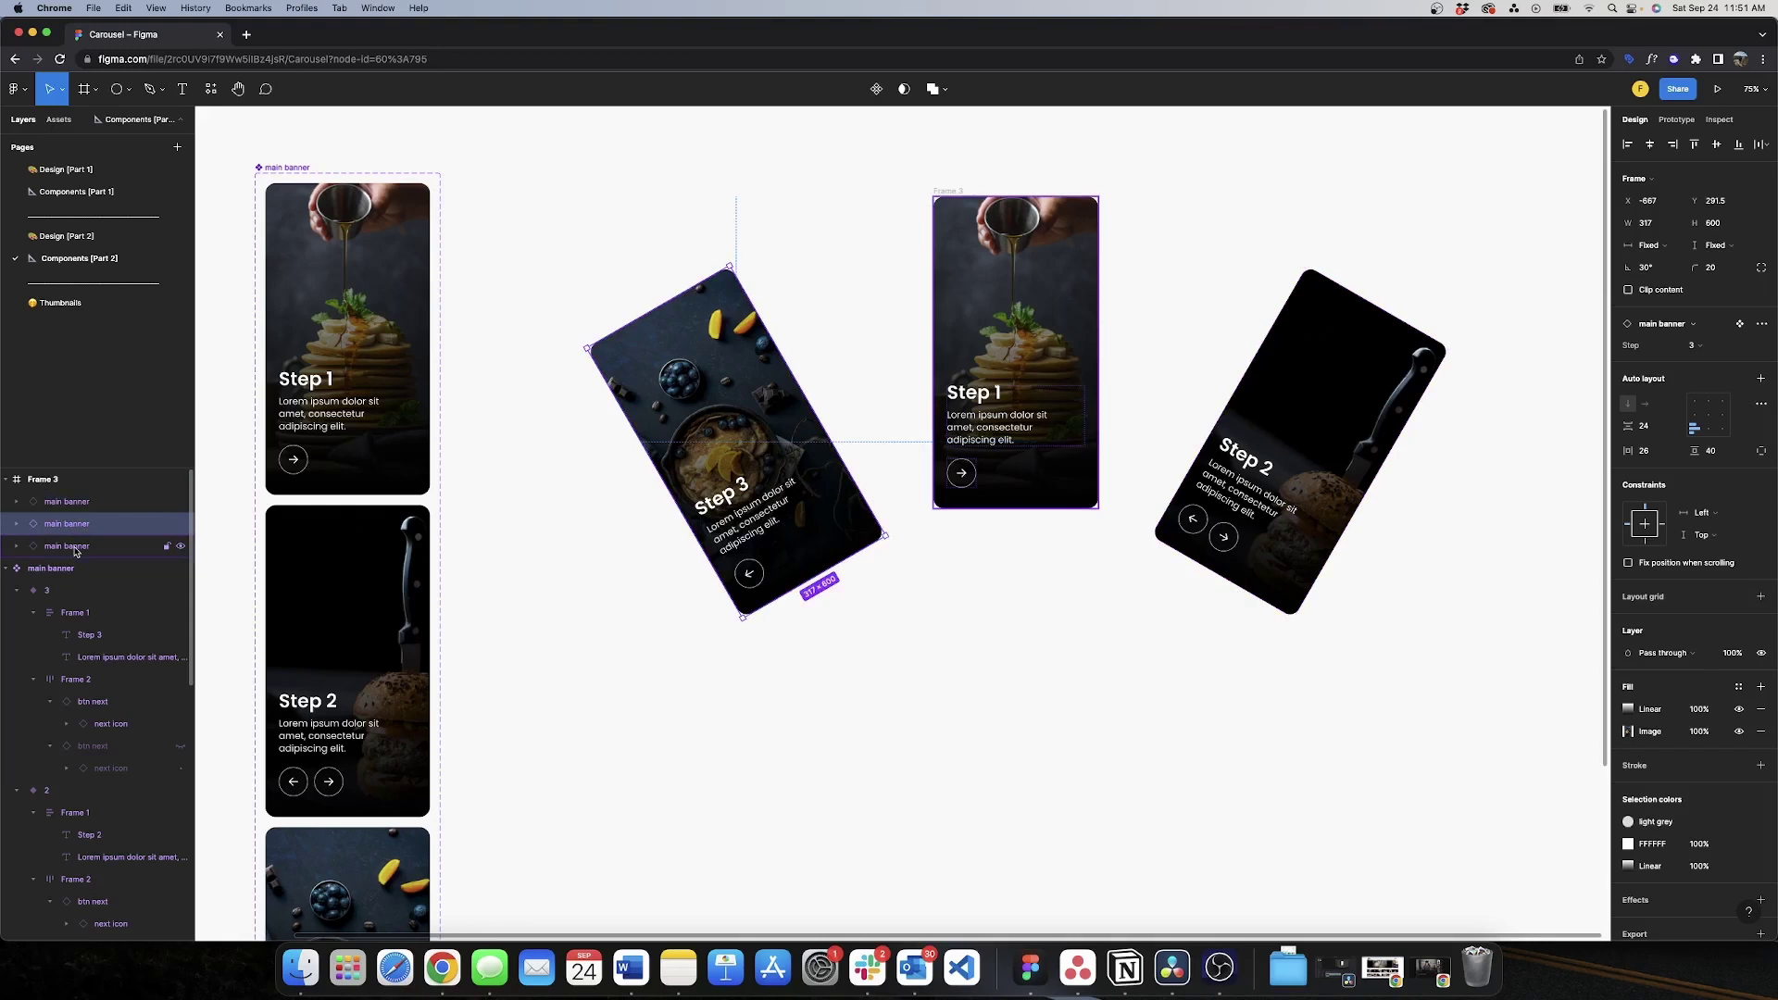
pyautogui.click(76, 548)
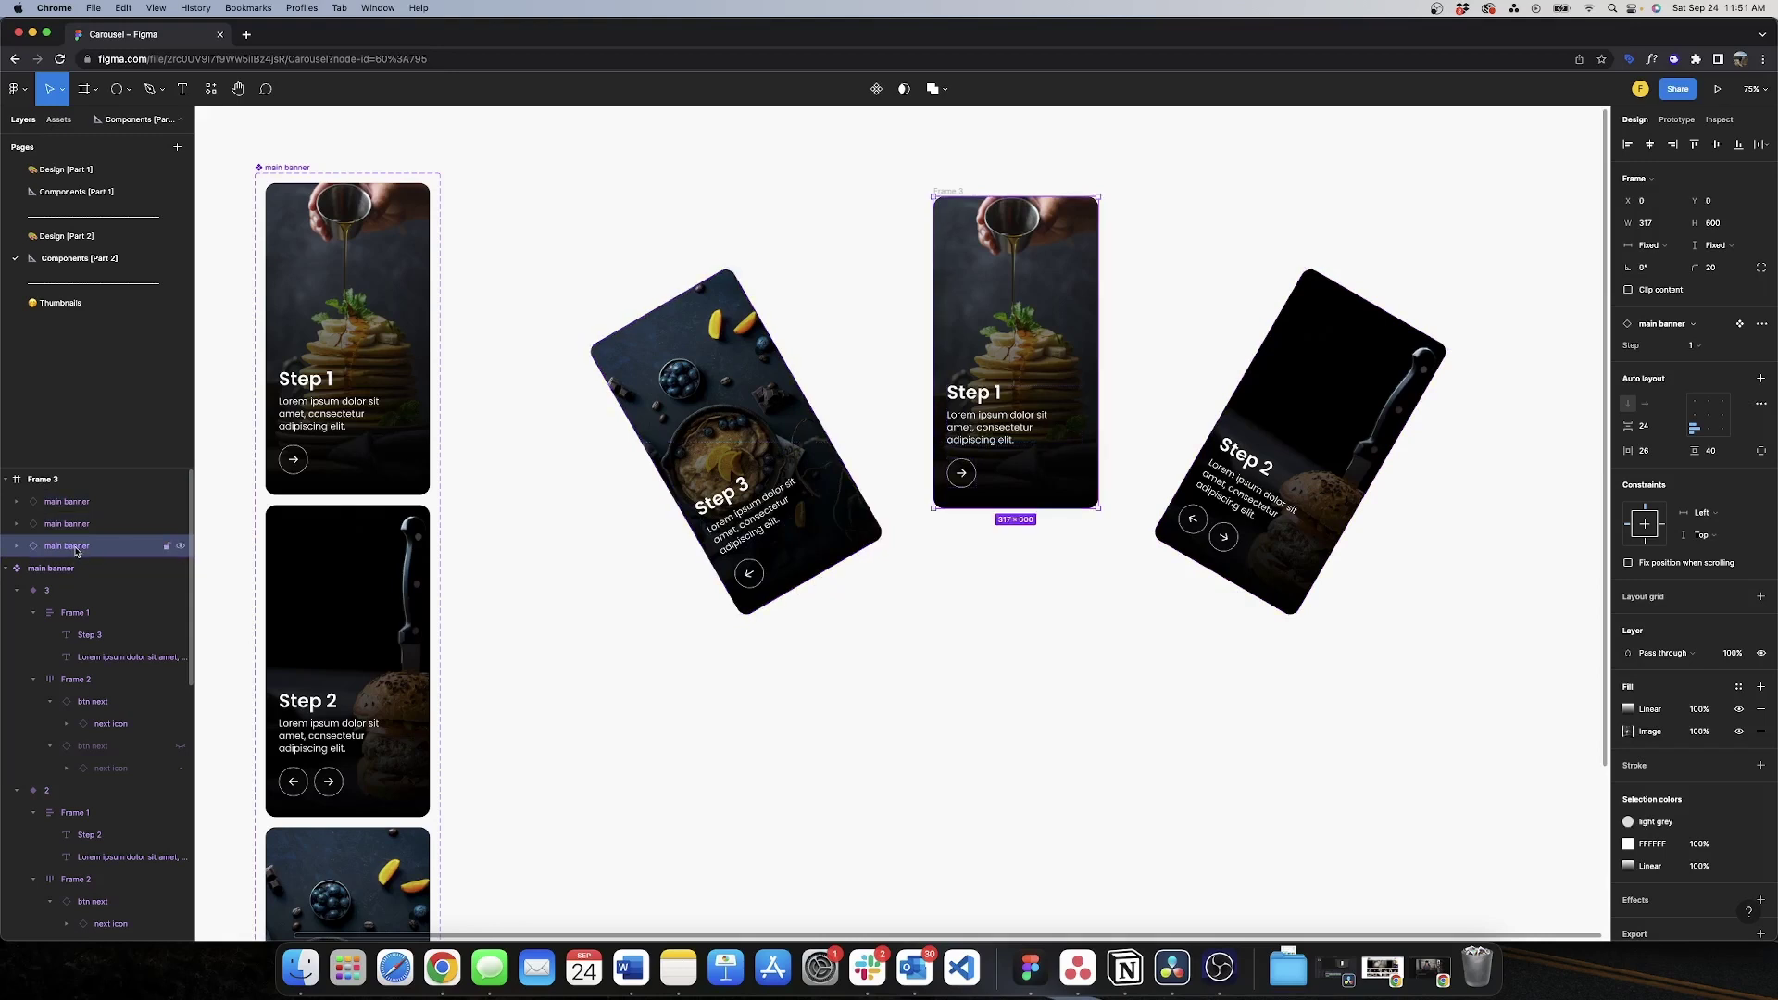
pyautogui.moveTo(76, 553); pyautogui.dragTo(62, 501)
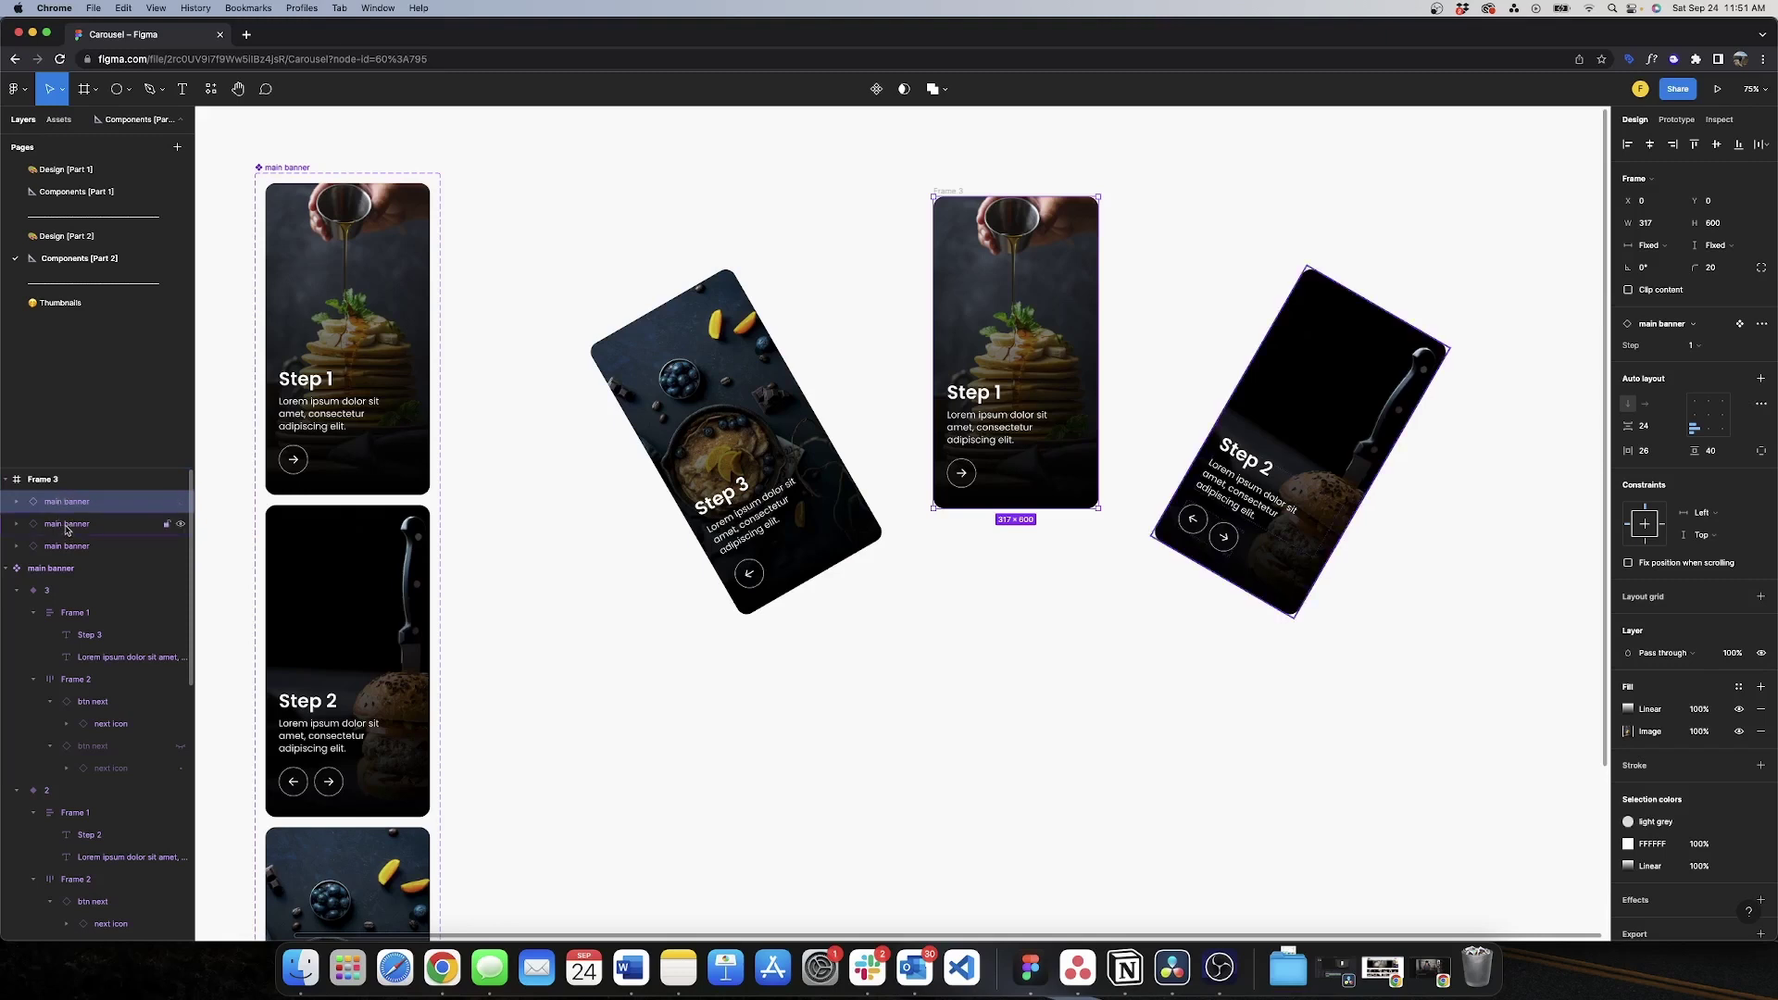
pyautogui.click(66, 529)
pyautogui.click(70, 549)
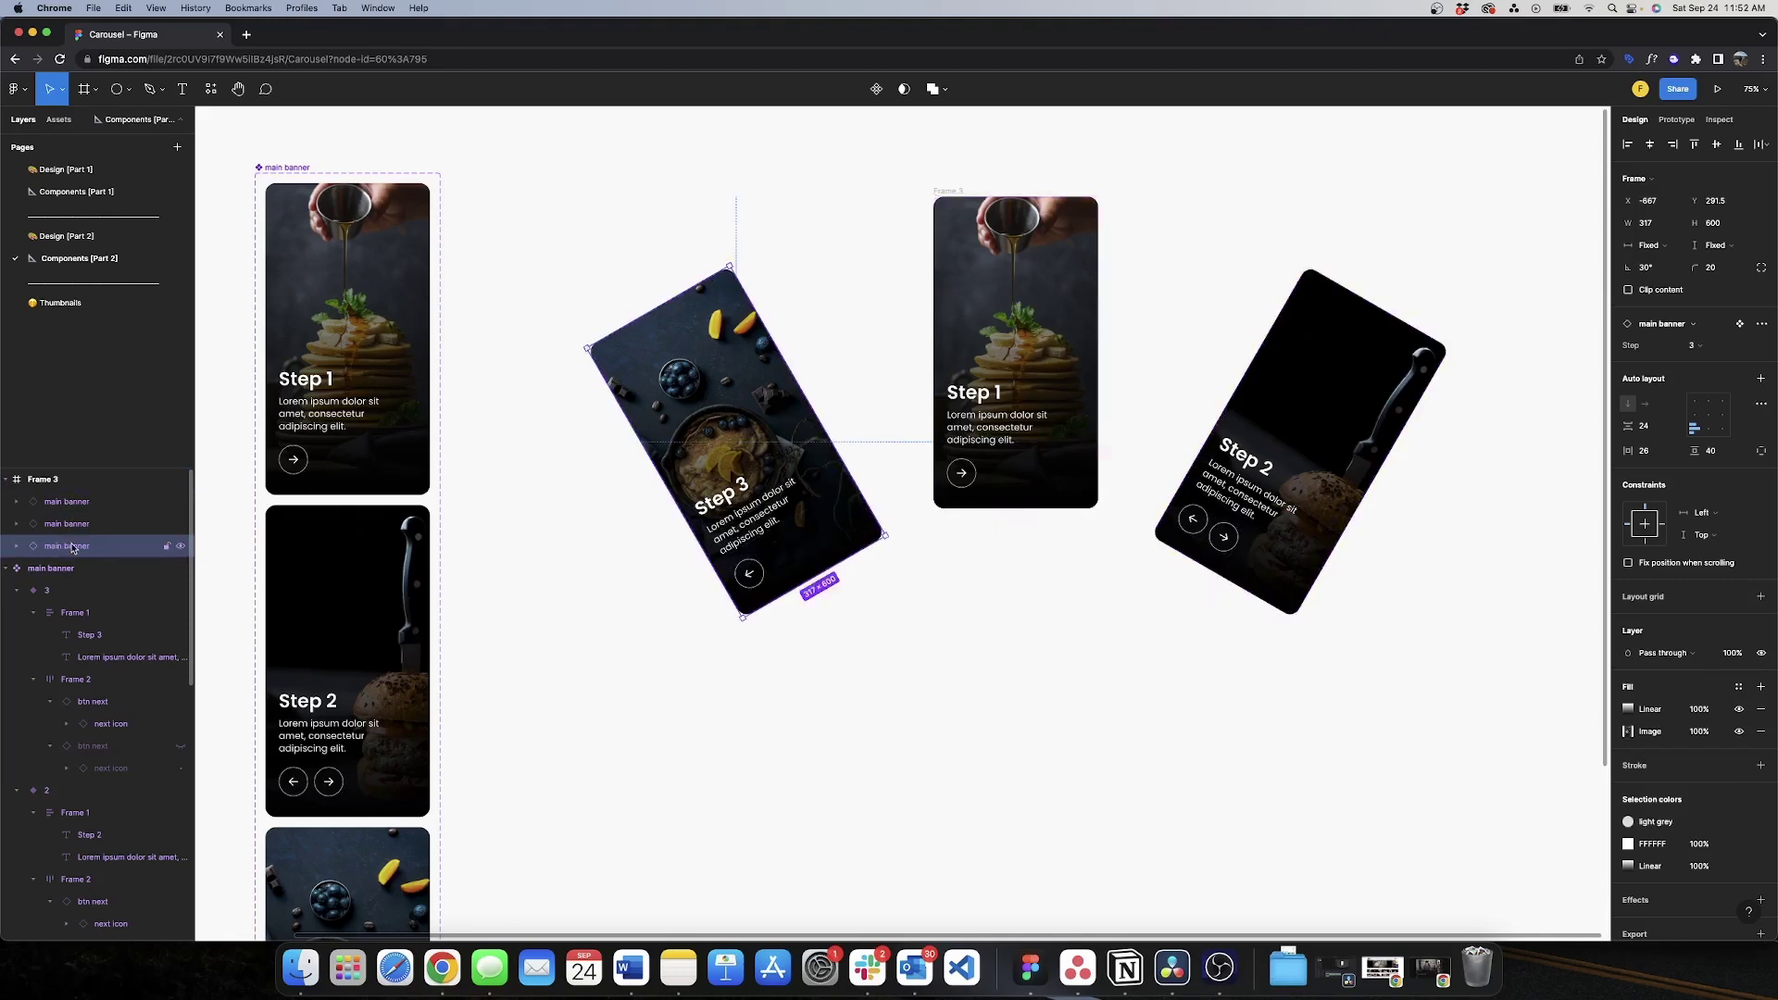
pyautogui.click(944, 175)
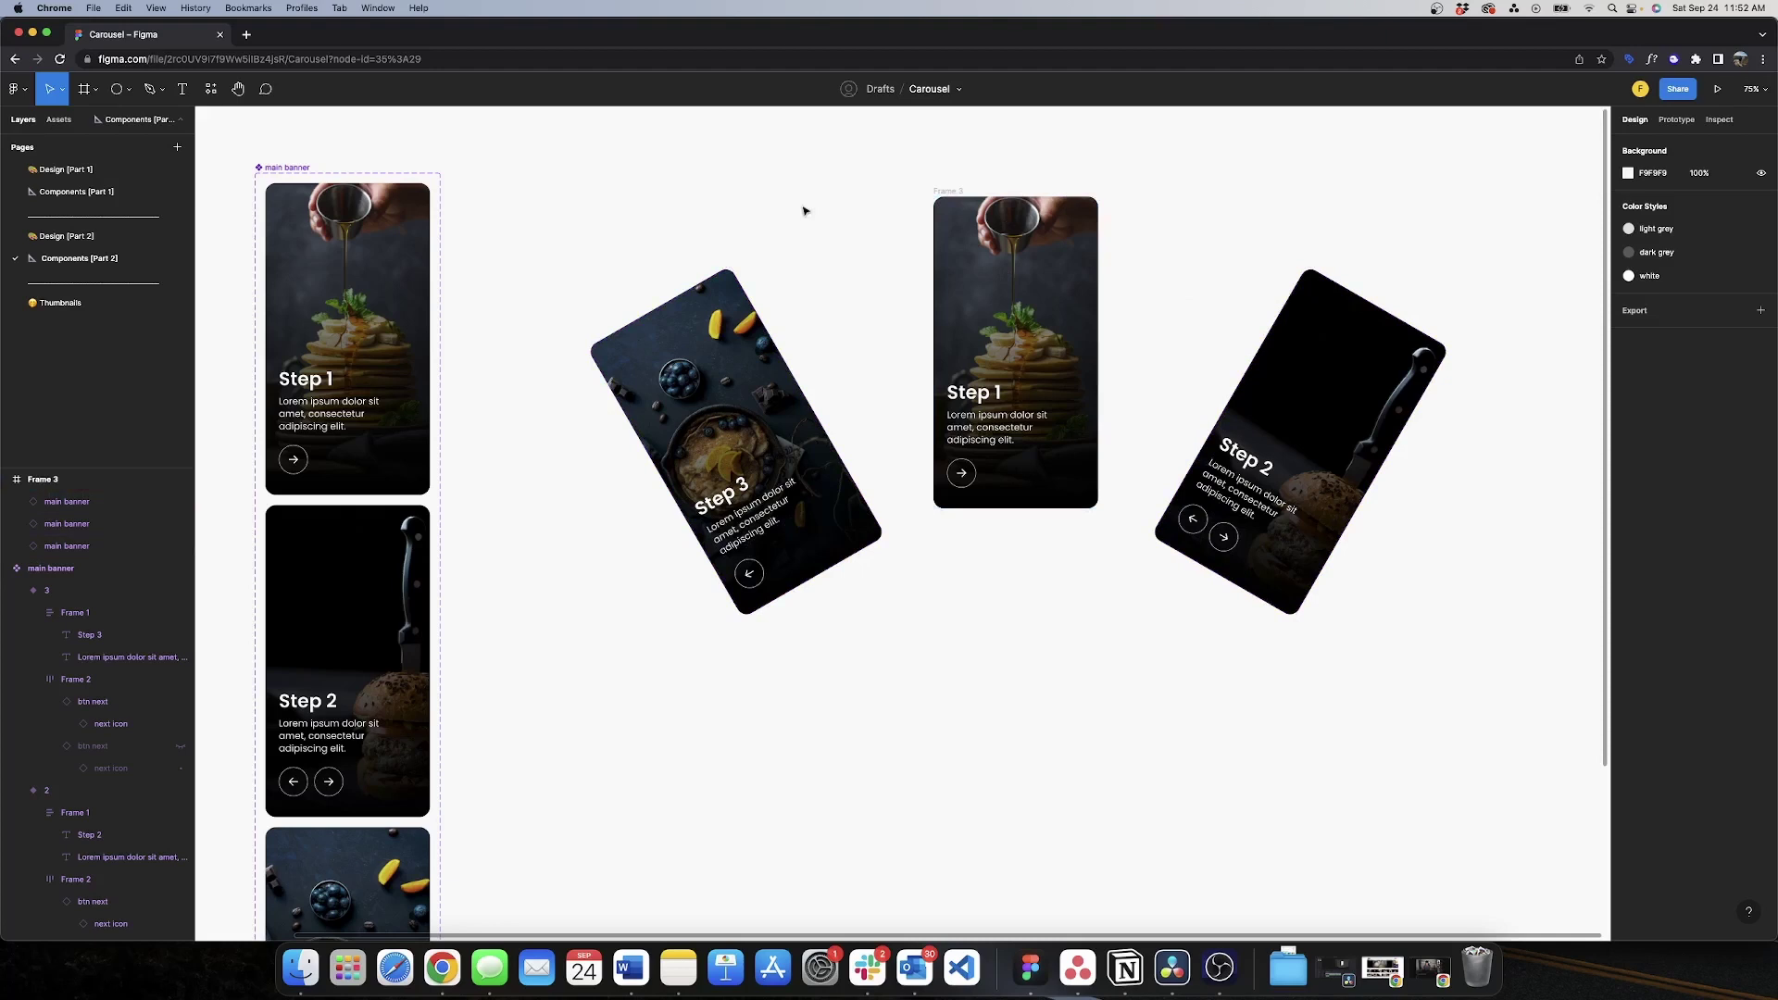
# - Place a page indicator instance from local components under Frame 3
pyautogui.hotkey('shift', 'i')
pyautogui.write('page')
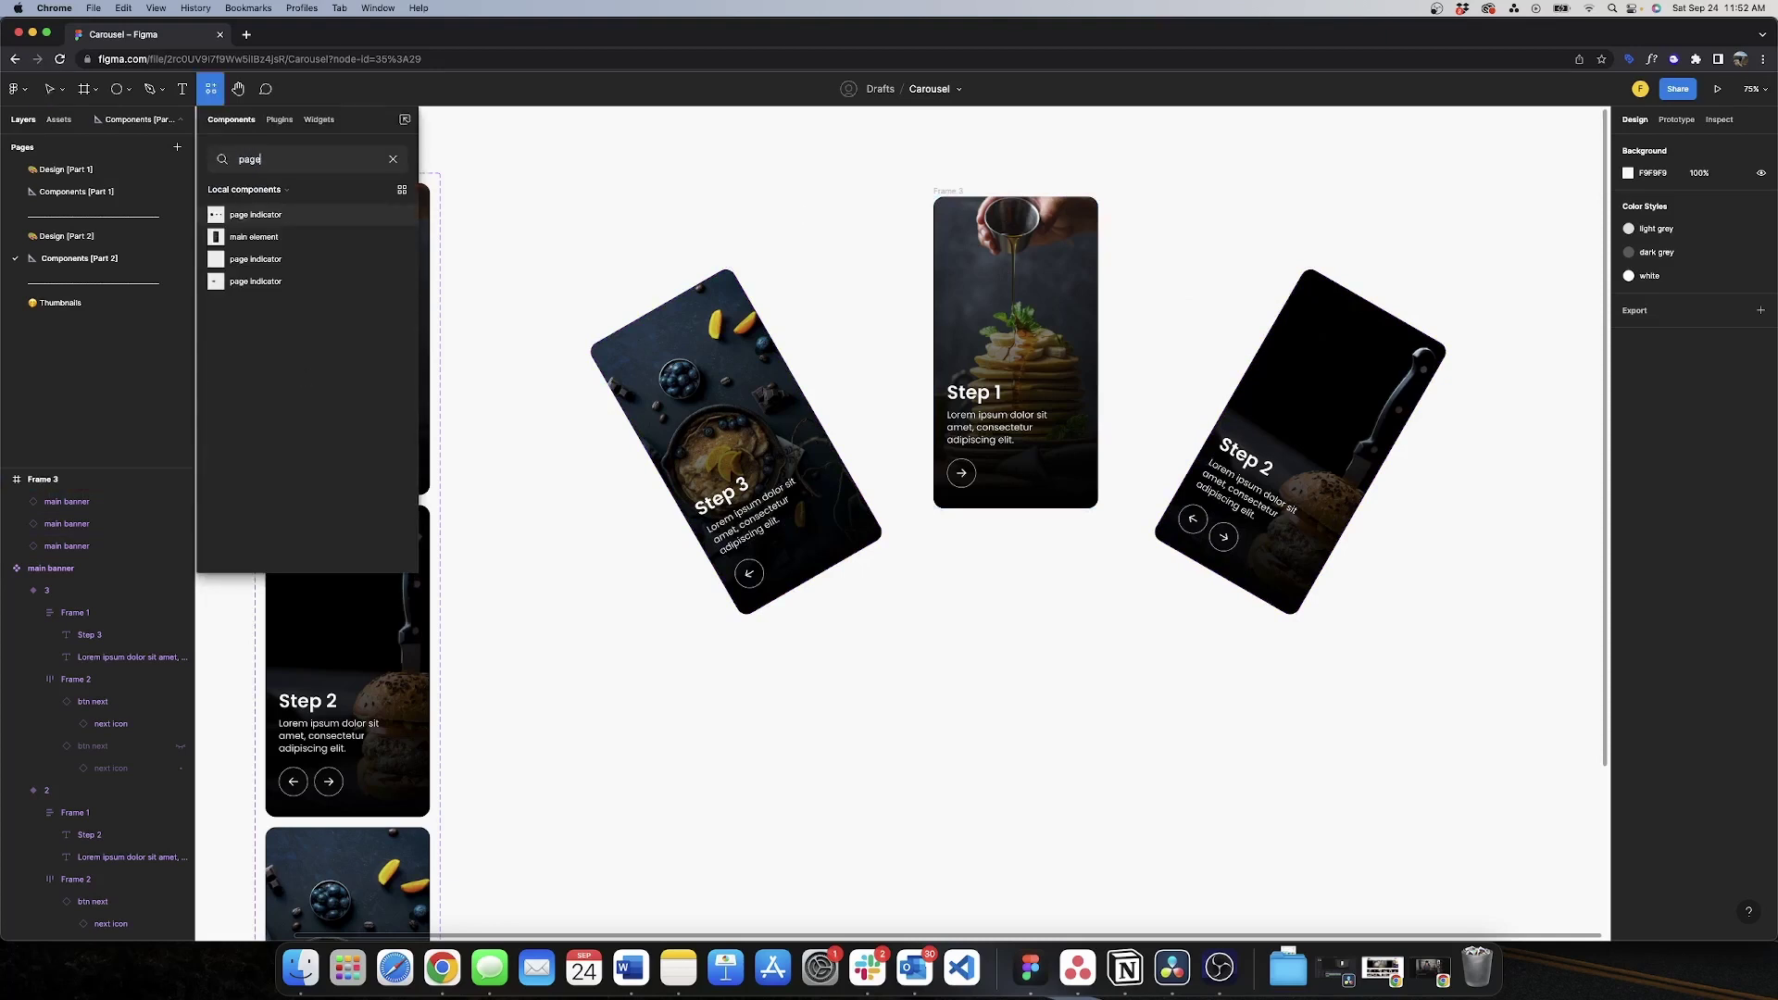
pyautogui.moveTo(256, 214); pyautogui.dragTo(1081, 529)
pyautogui.scroll(5, 902, 521)
# - Wrap the indicator and Frame 3 in an auto-layout frame with spacing 30
pyautogui.keyDown('shift'); pyautogui.click(1119, 469); pyautogui.keyUp('shift')
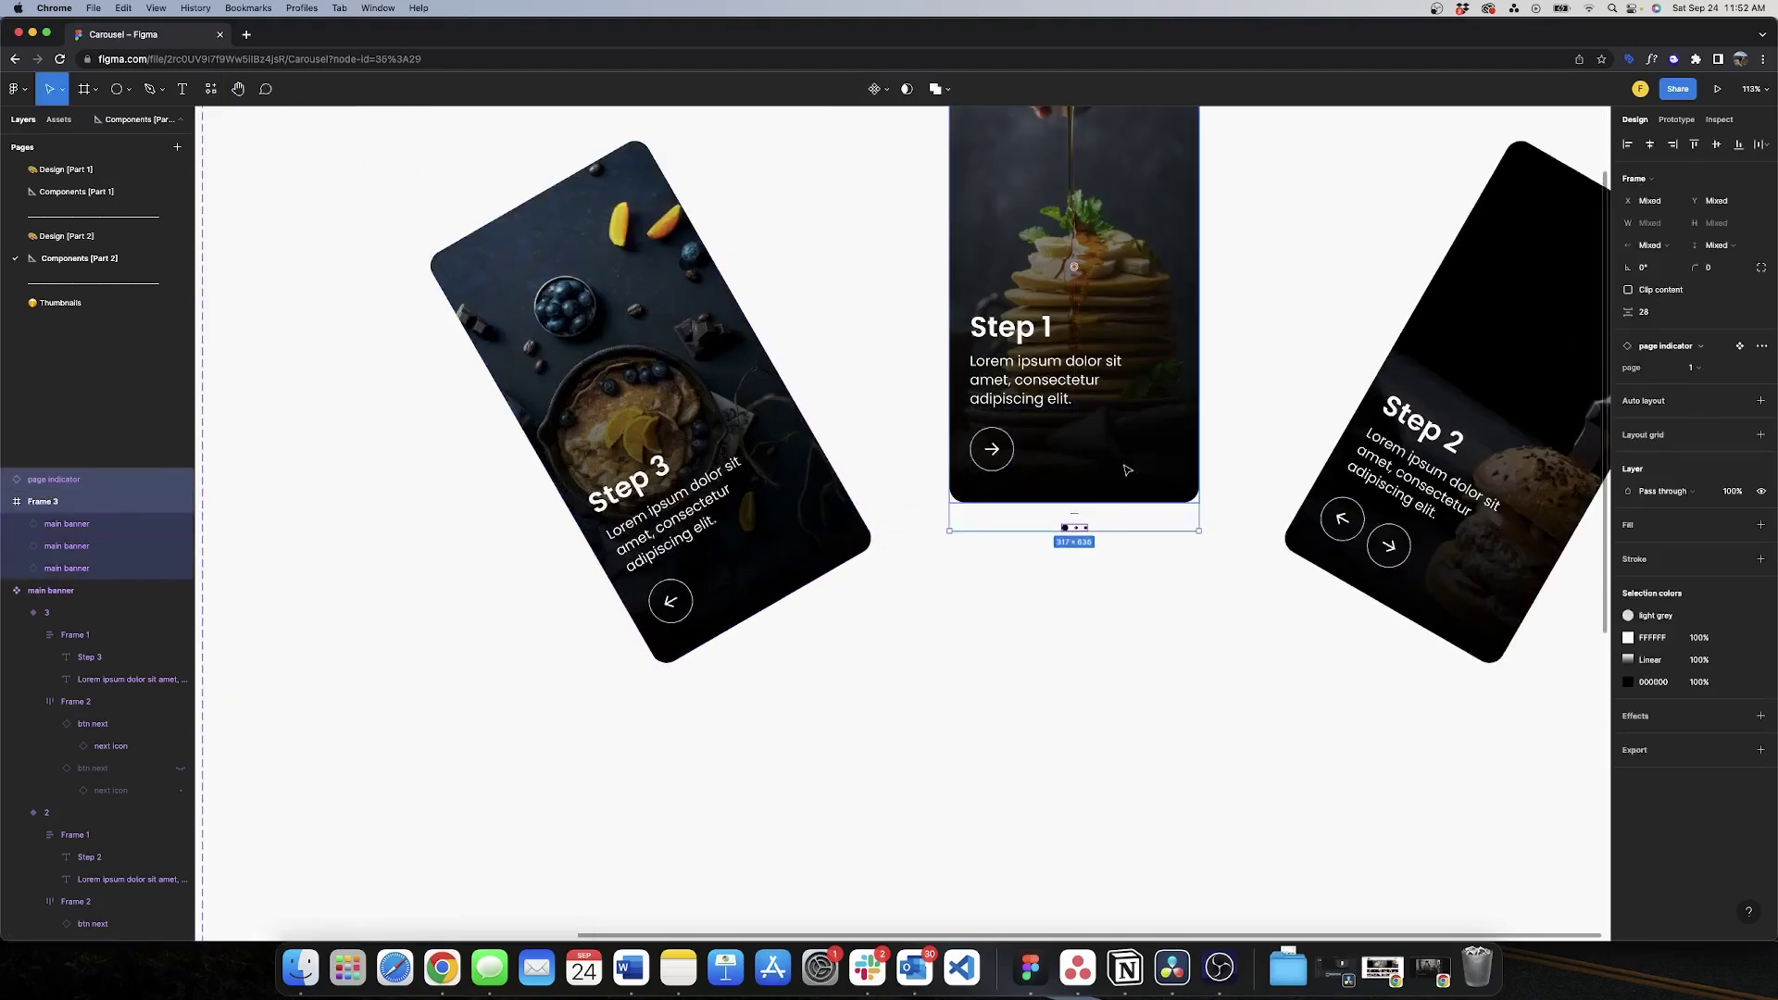
pyautogui.hotkey('shift', 'a')
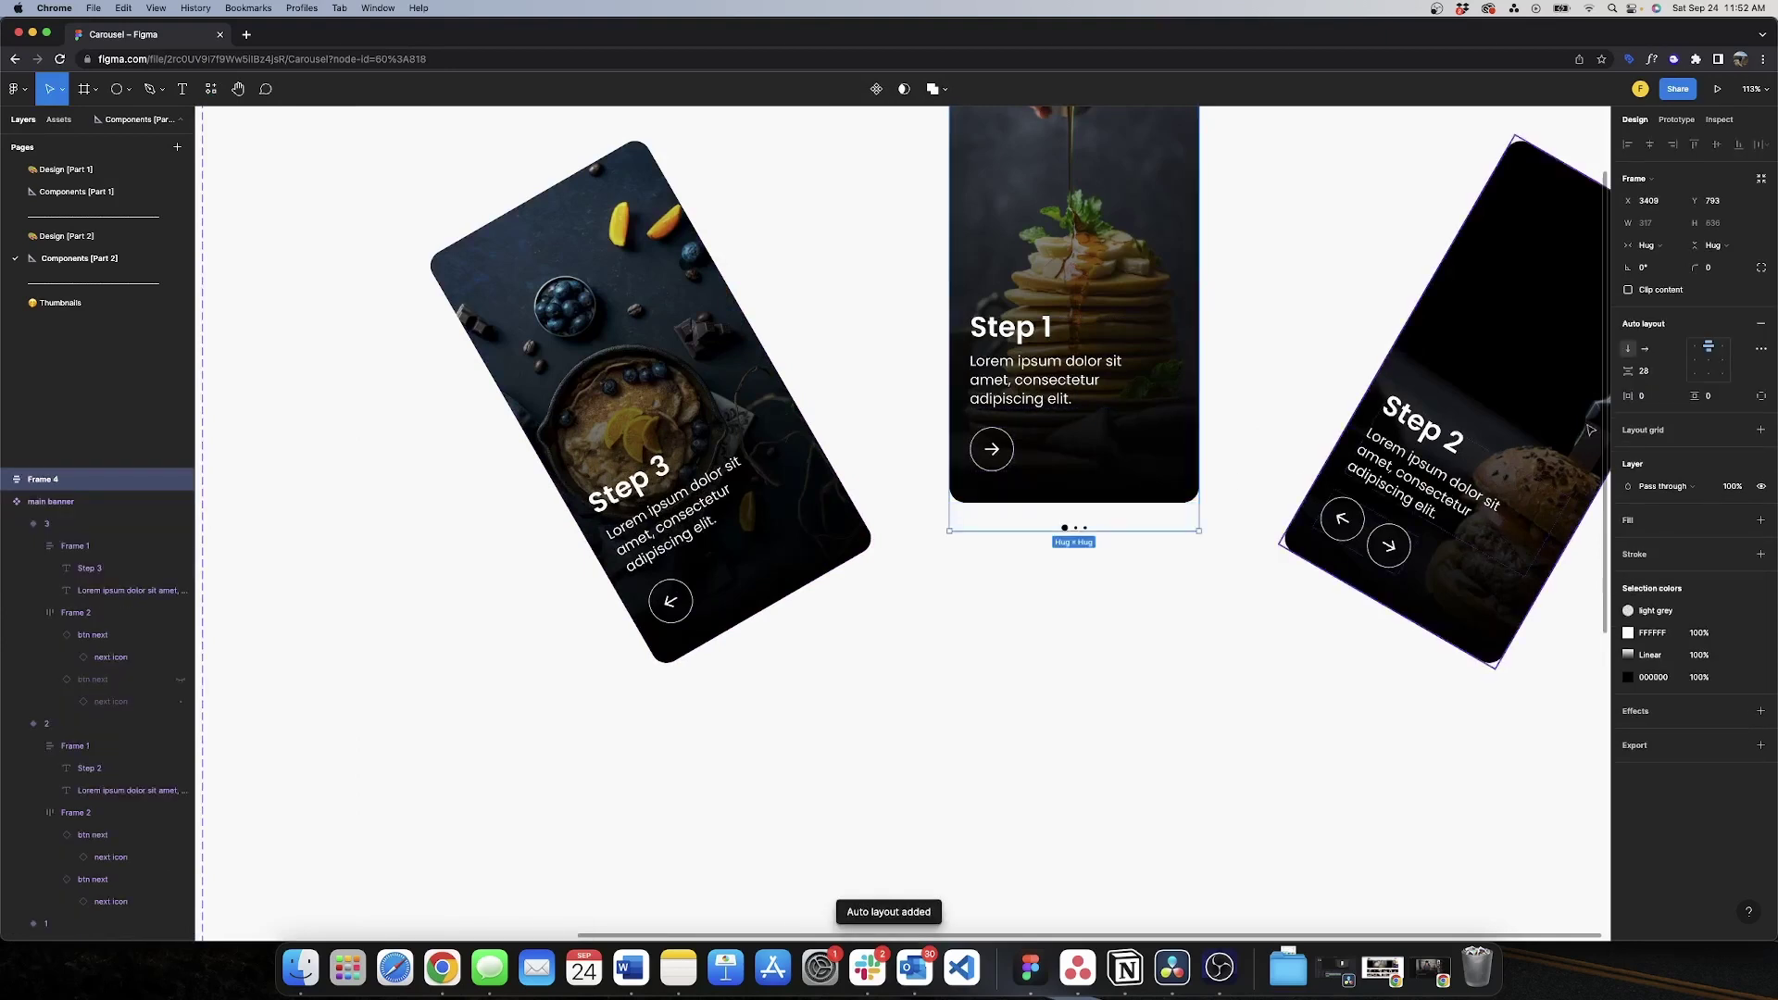
pyautogui.write('30')
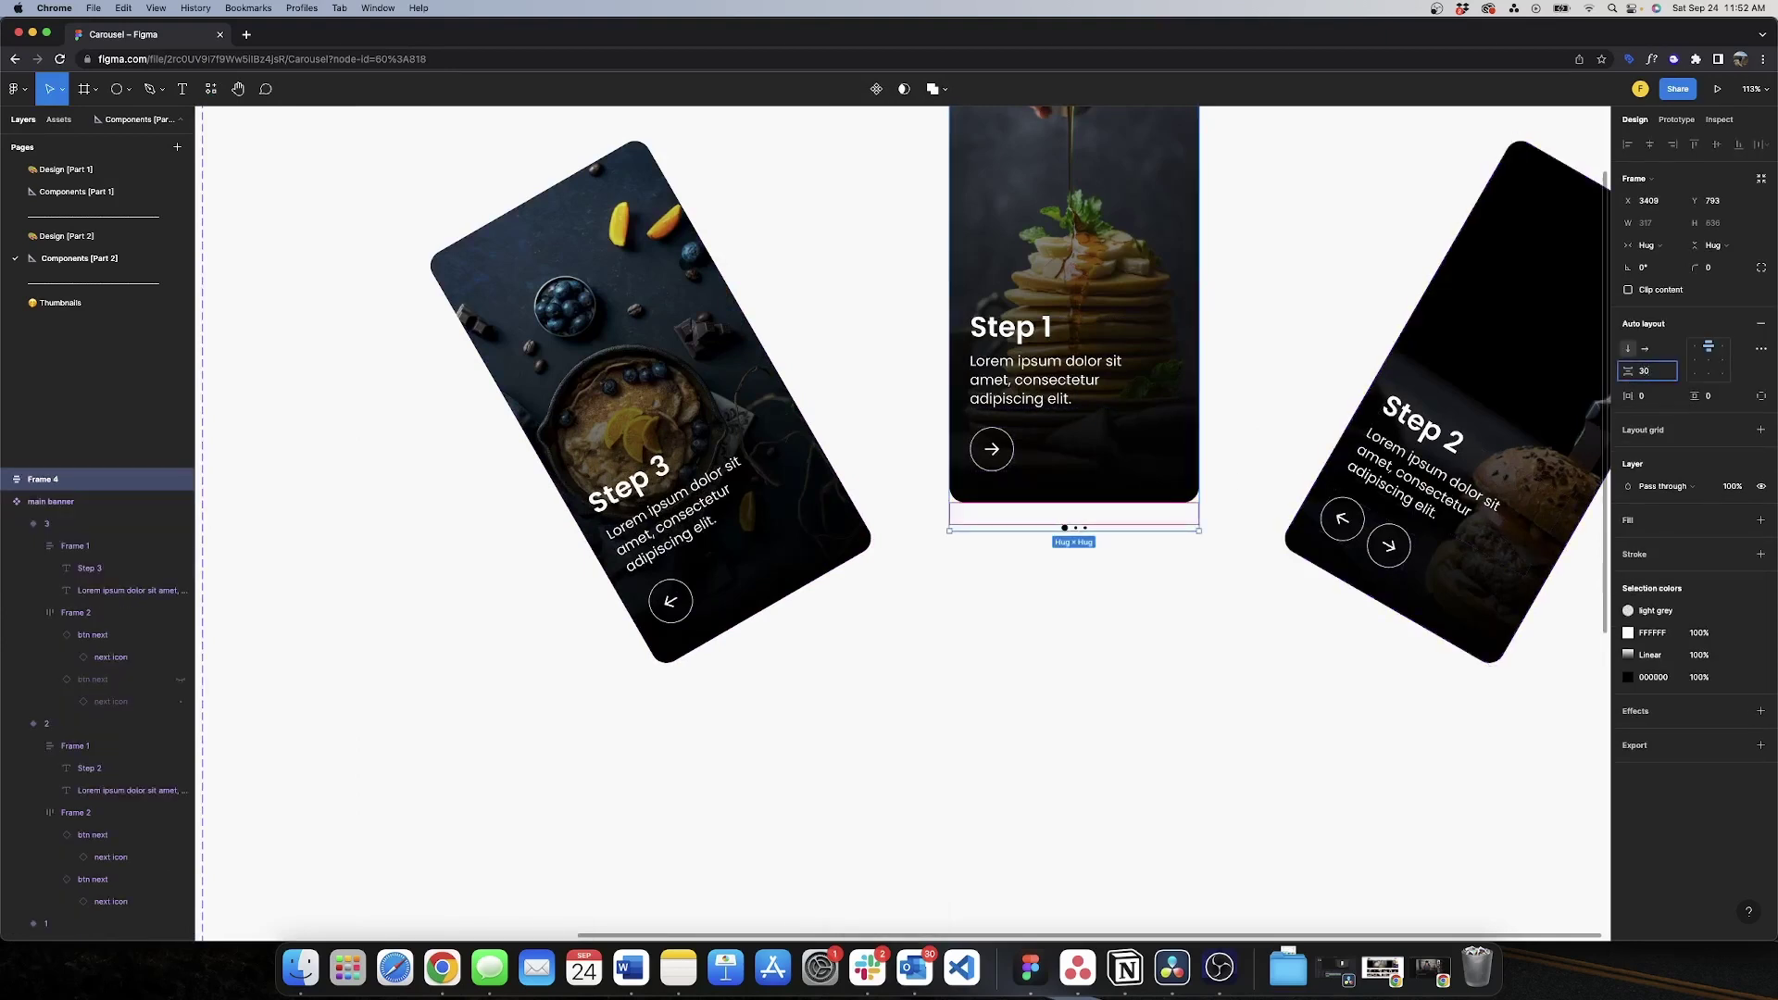
pyautogui.press('Return')
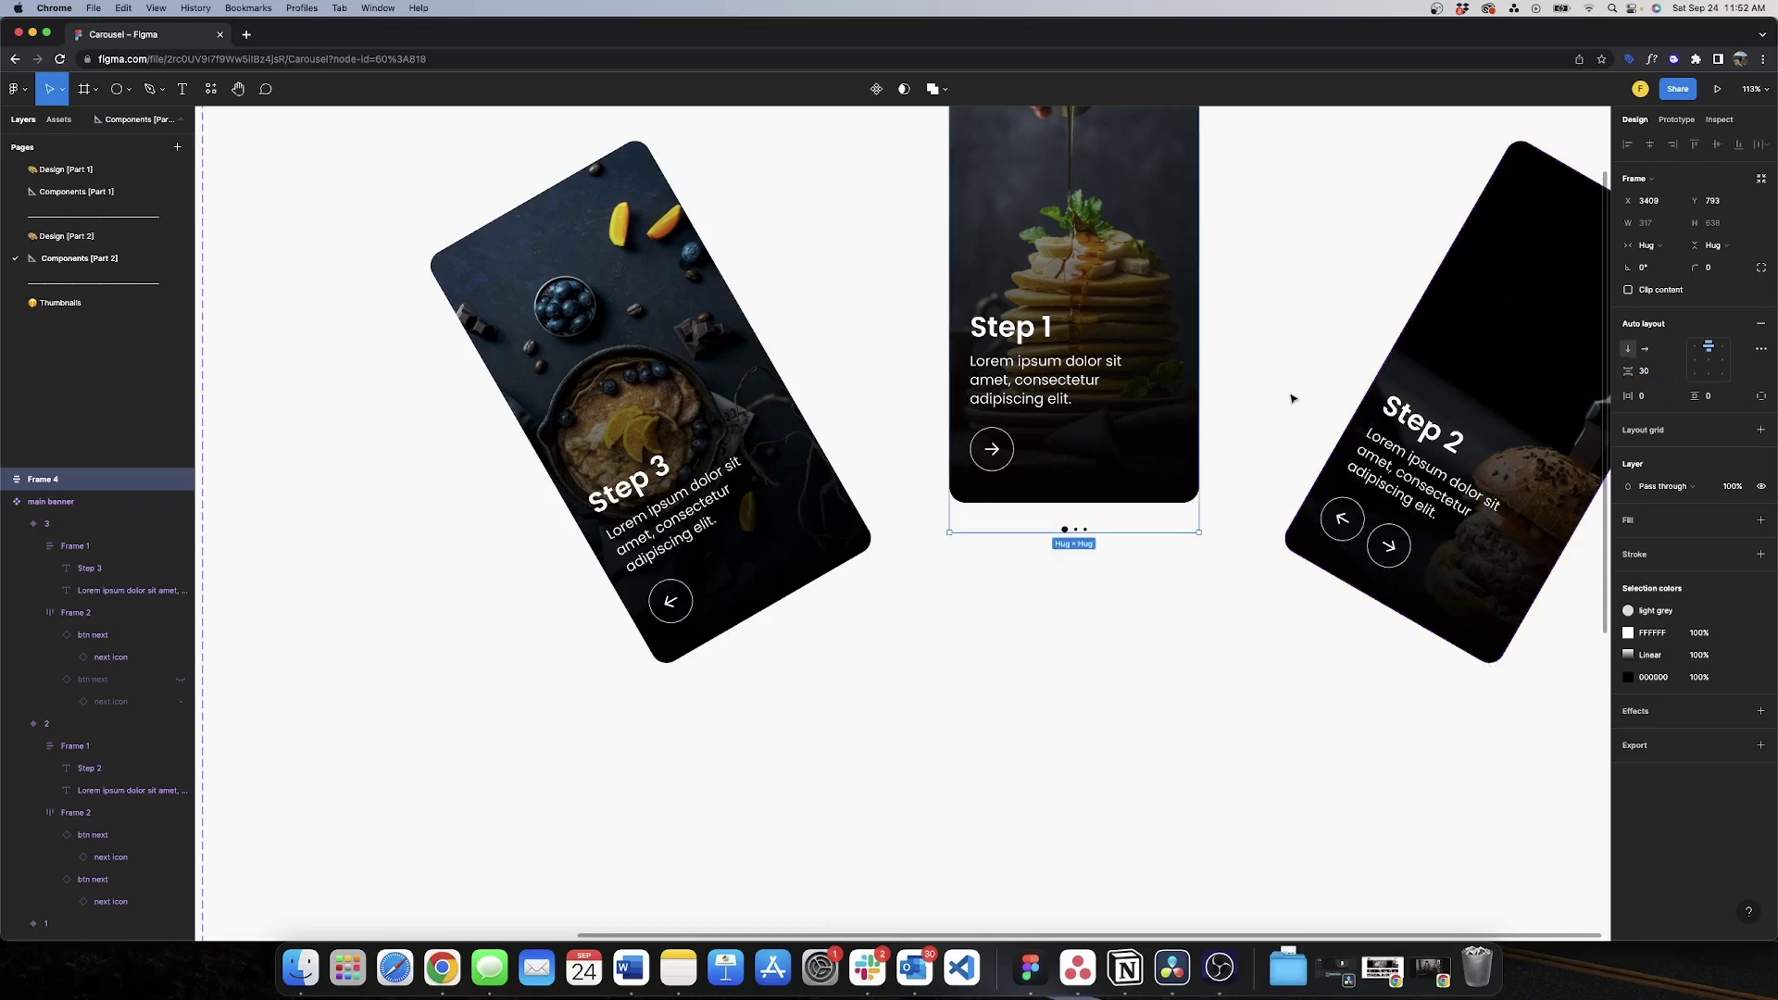
pyautogui.scroll(-5, 1290, 396)
pyautogui.scroll(3, 1319, 284)
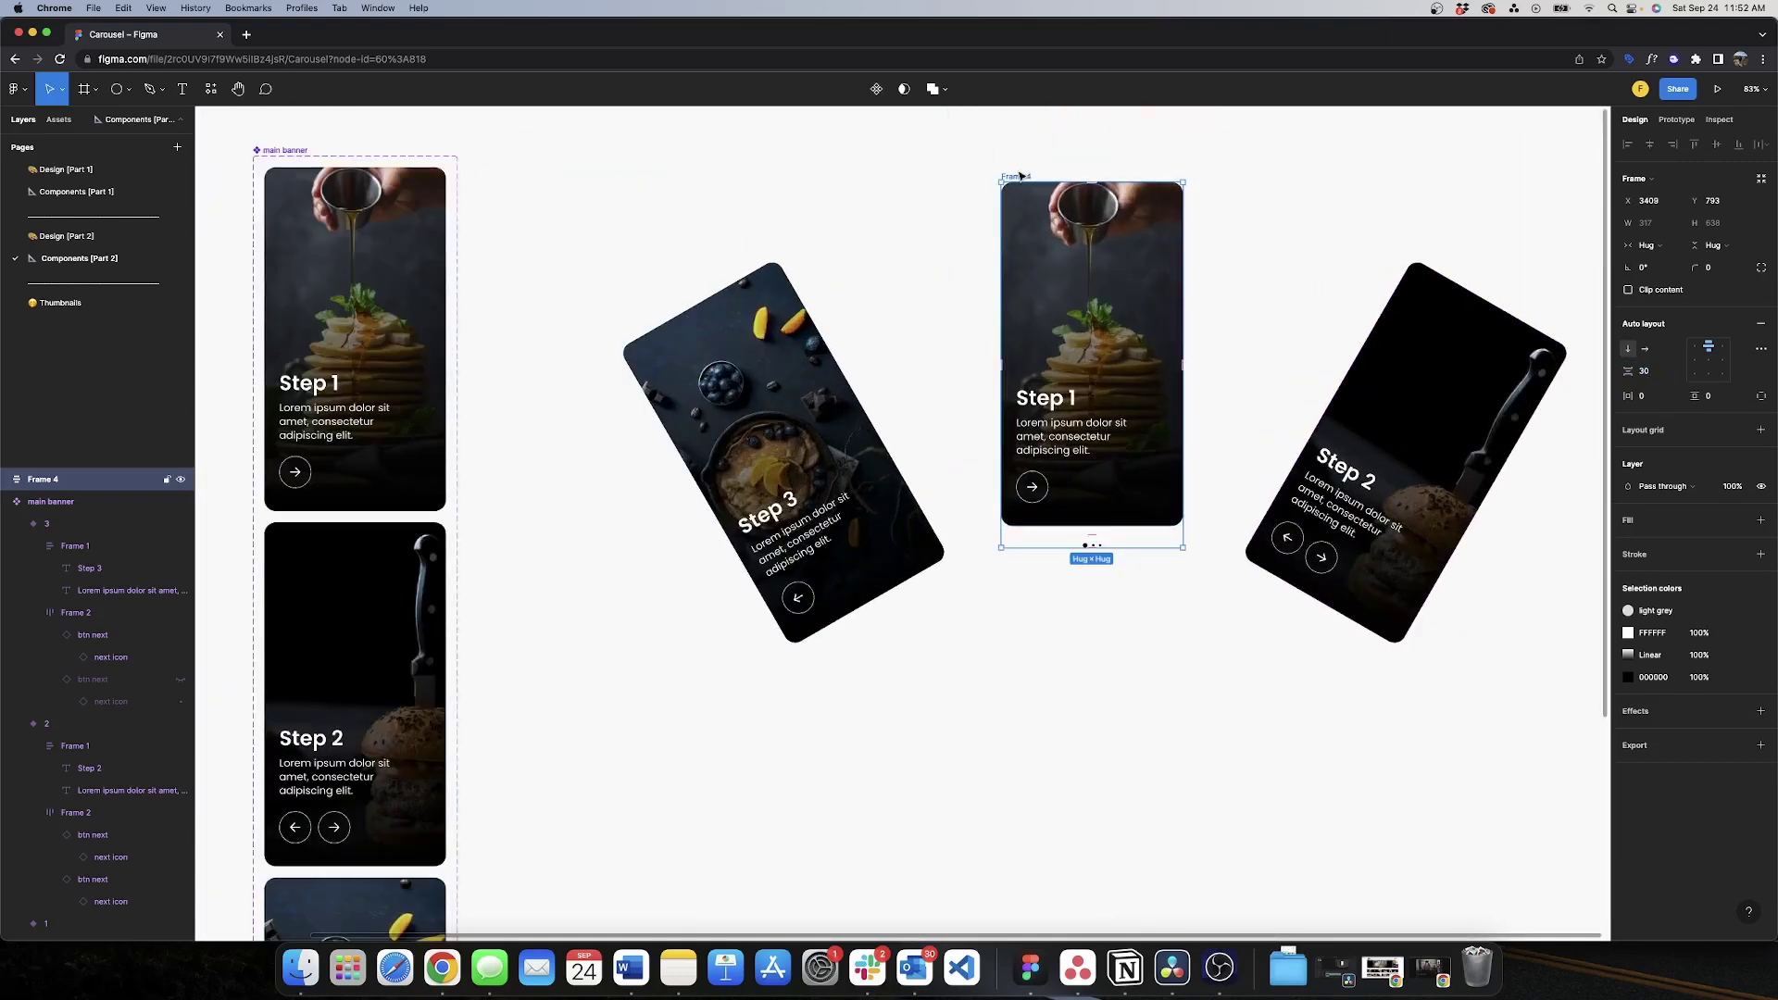
# - Make Frame 4 a component and add two more variants
pyautogui.press('super+alt+k')
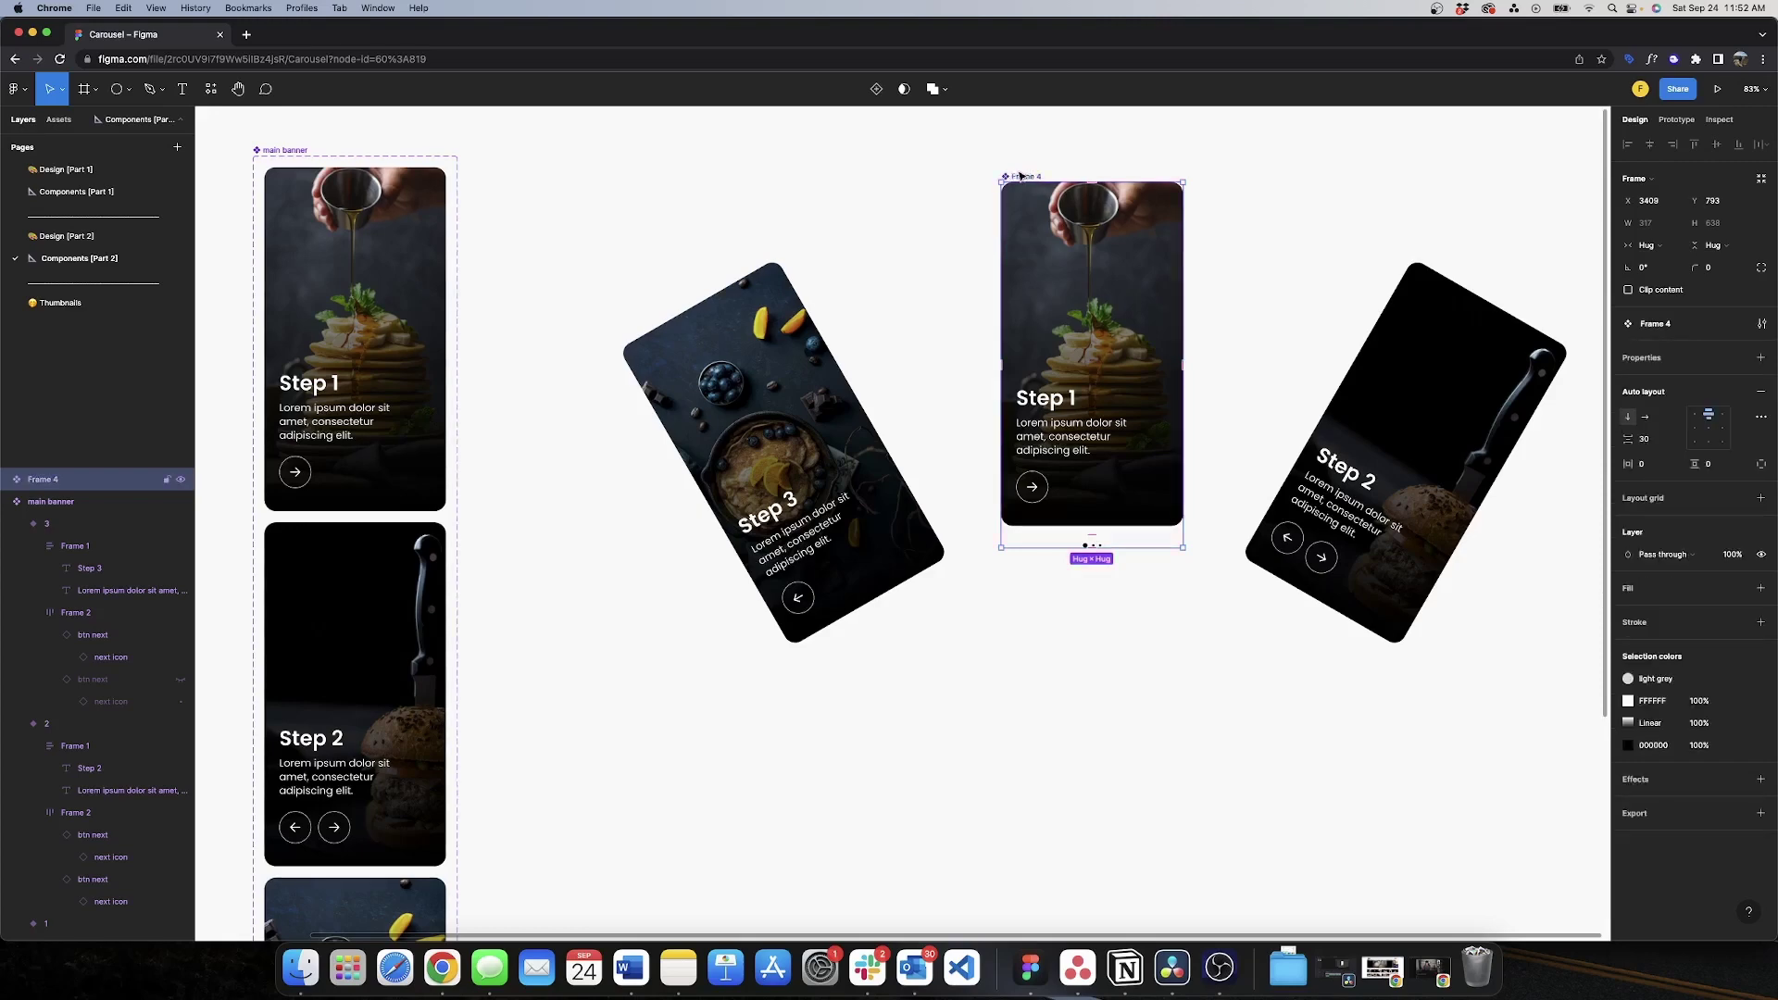
pyautogui.click(1062, 163)
pyautogui.click(1026, 176)
pyautogui.click(876, 89)
pyautogui.scroll(-3, 954, 199)
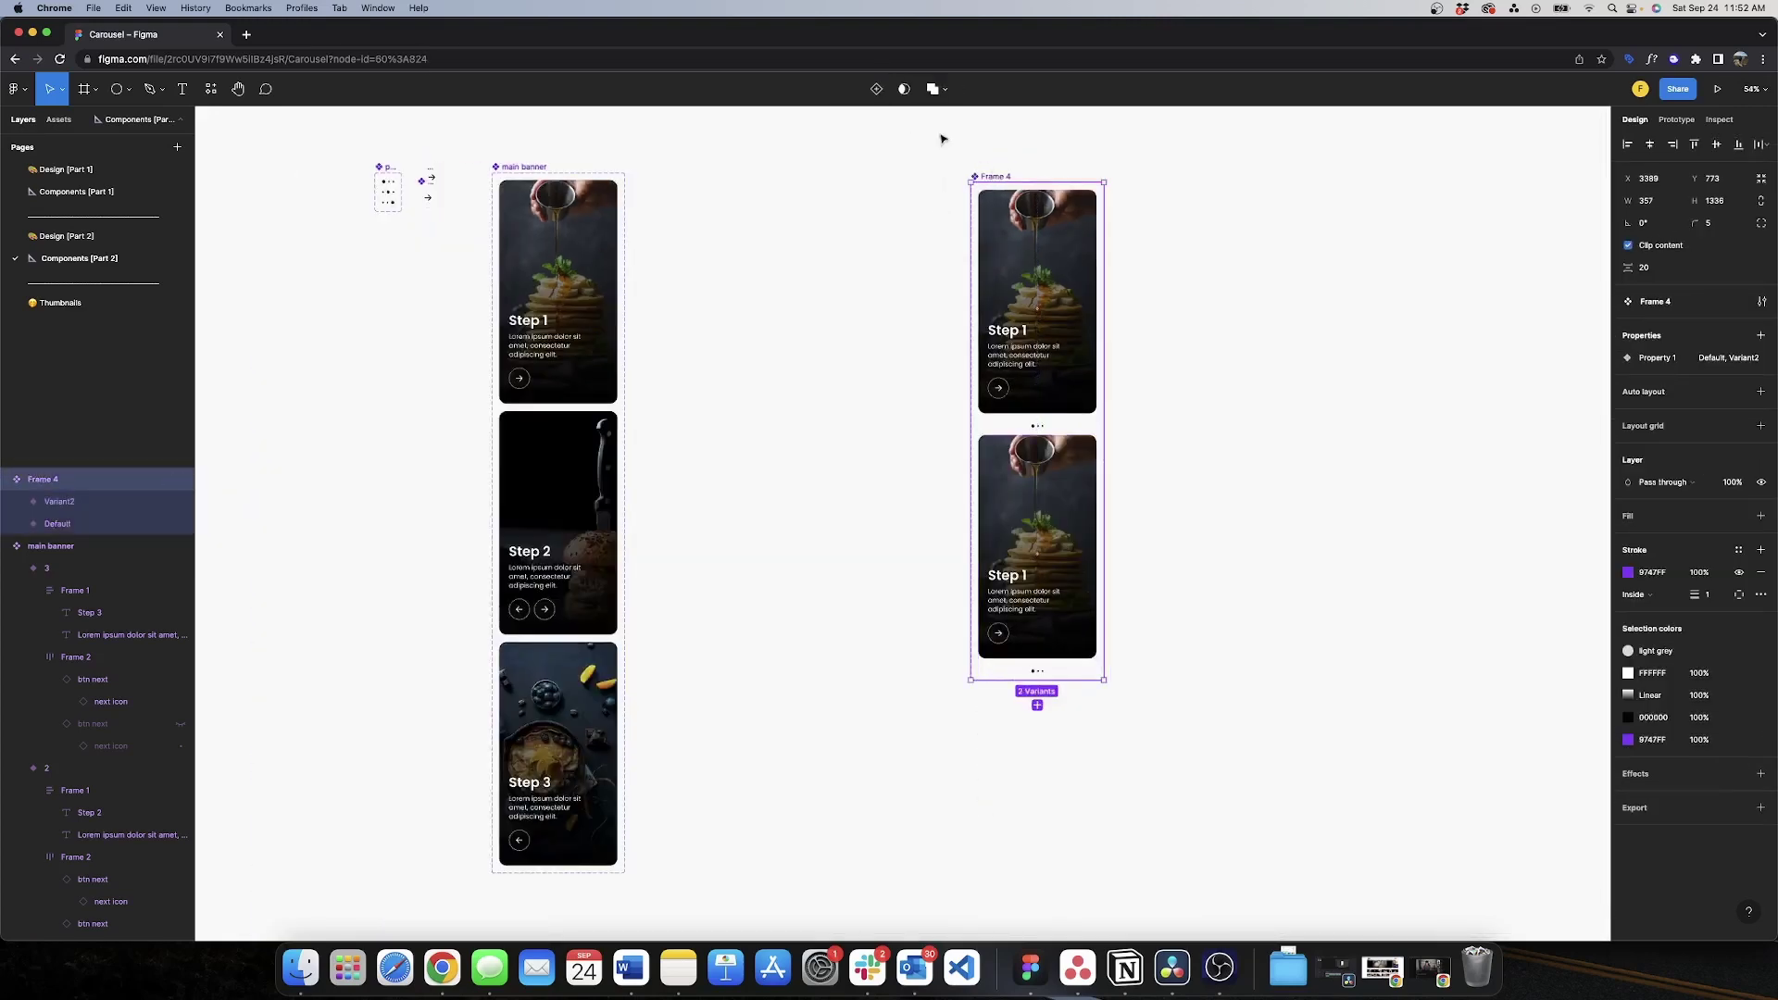
pyautogui.click(878, 90)
# - Turn off Clip content on the component set and apply auto layout
pyautogui.click(998, 176)
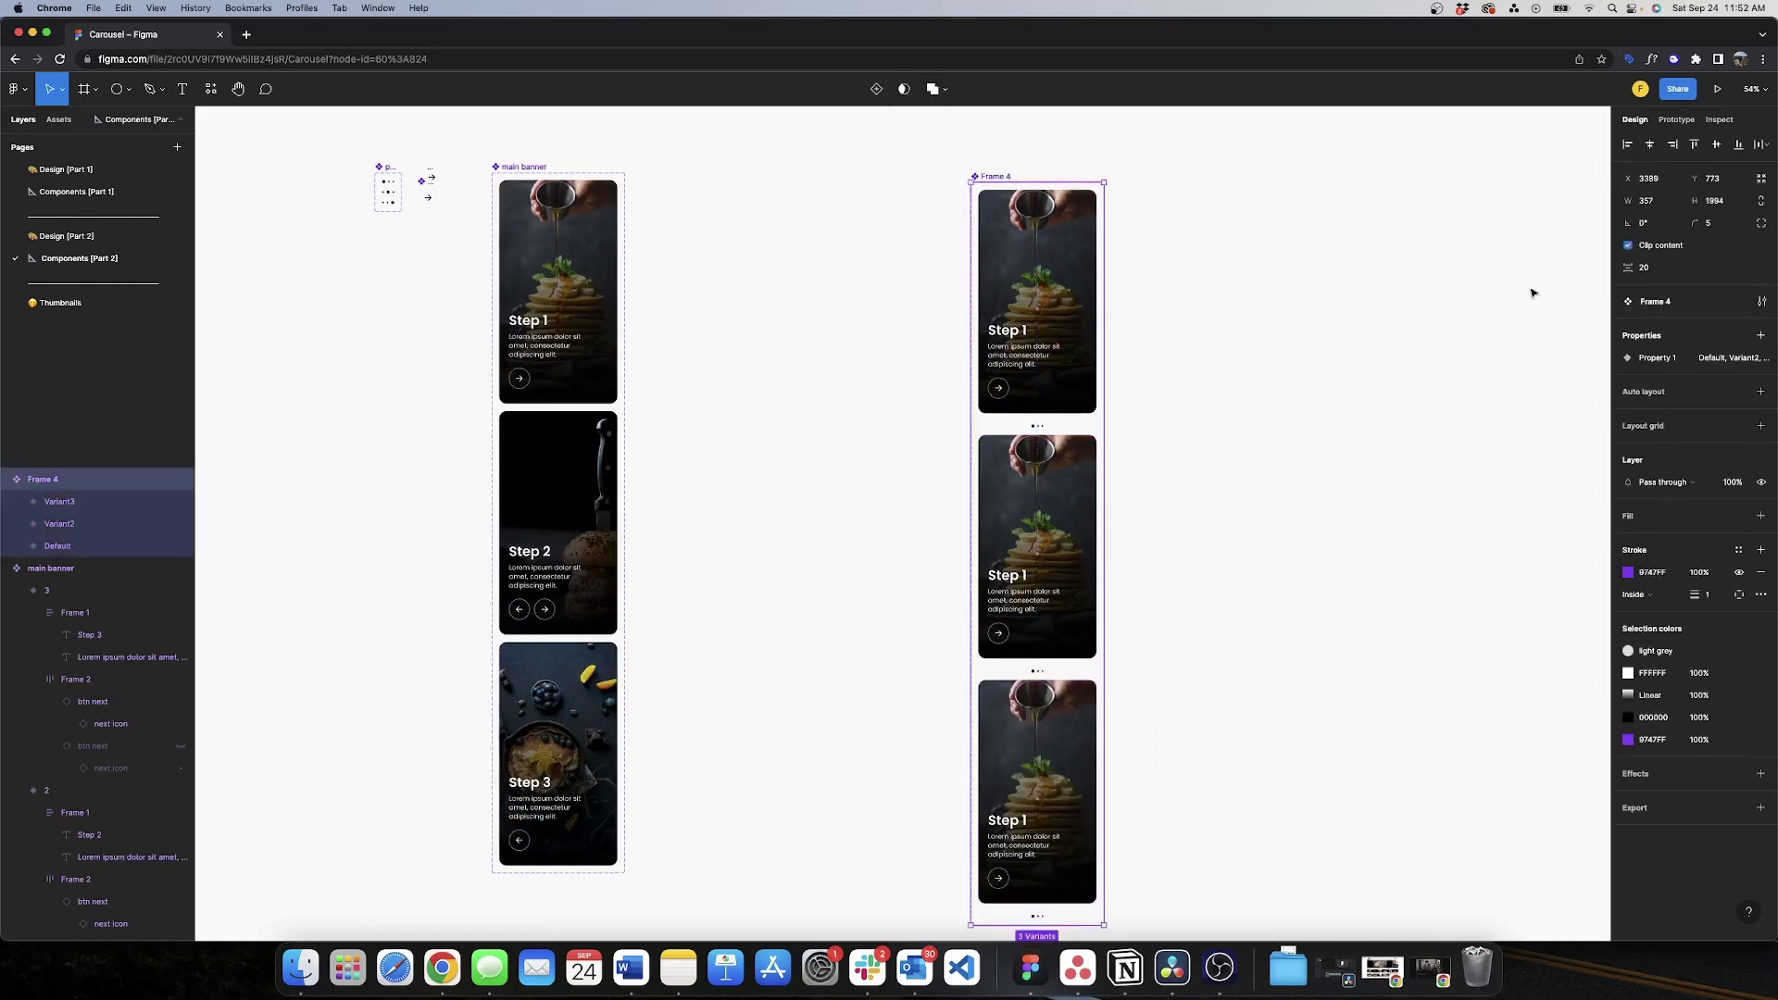
pyautogui.click(1627, 247)
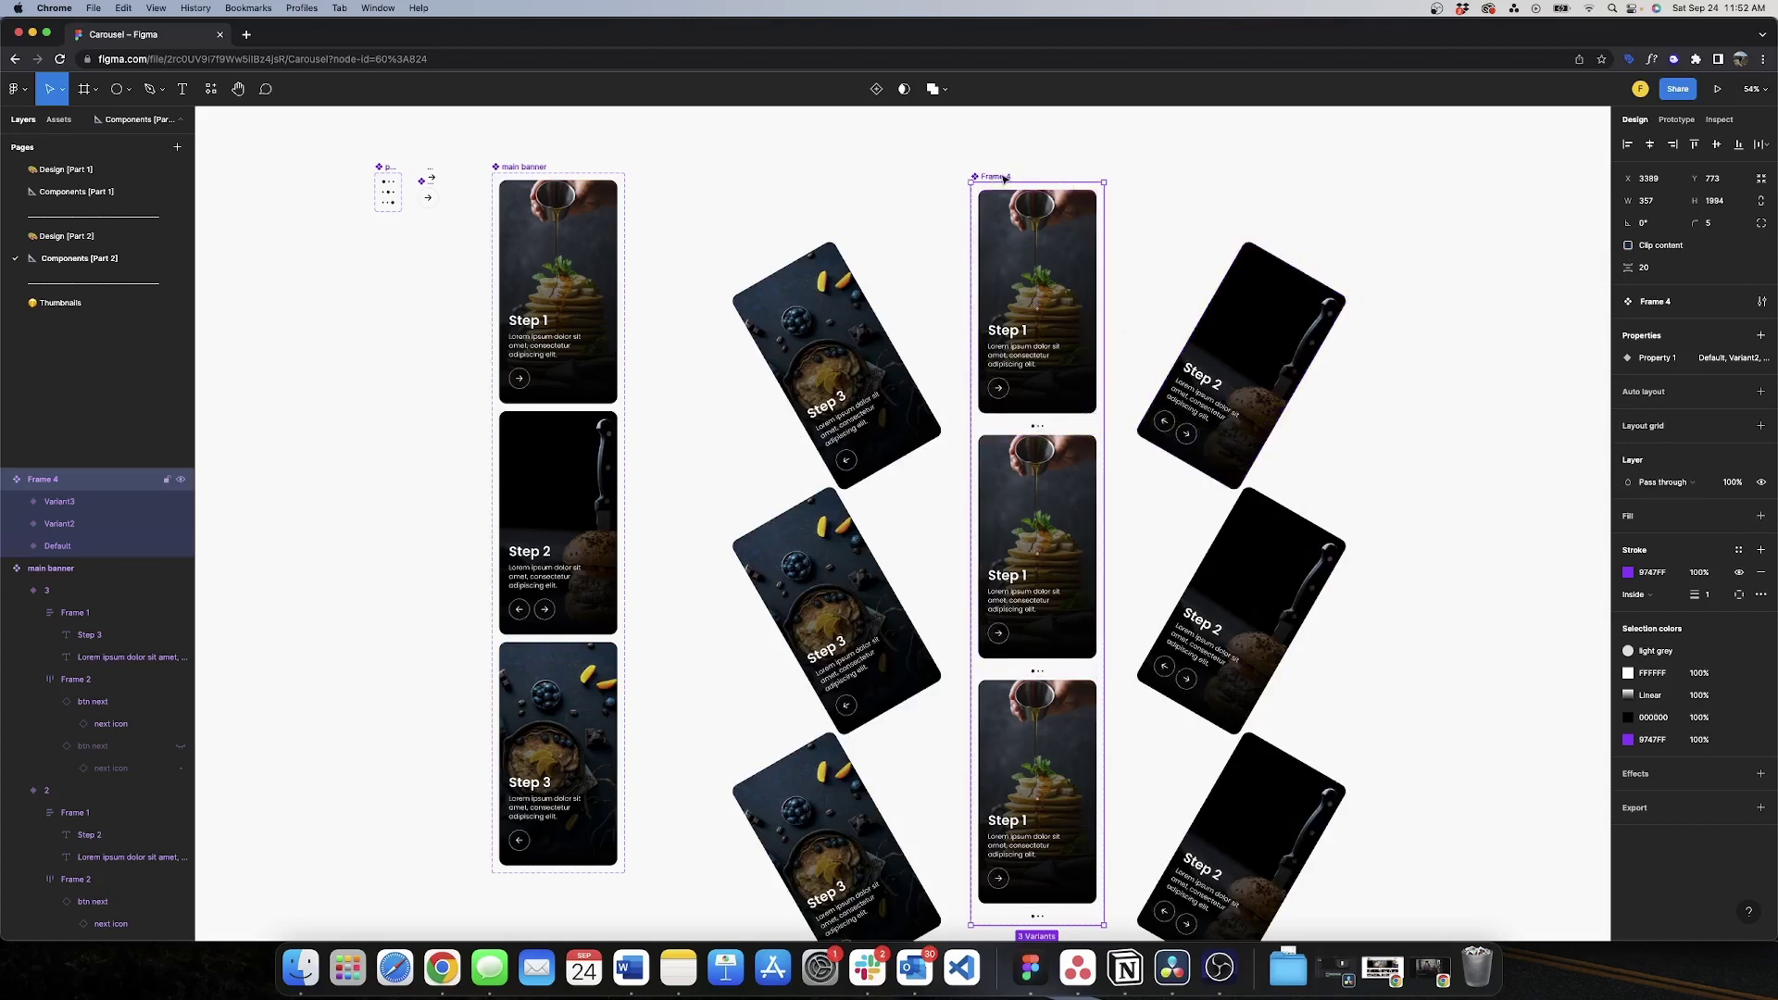
pyautogui.hotkey('shift', 'a')
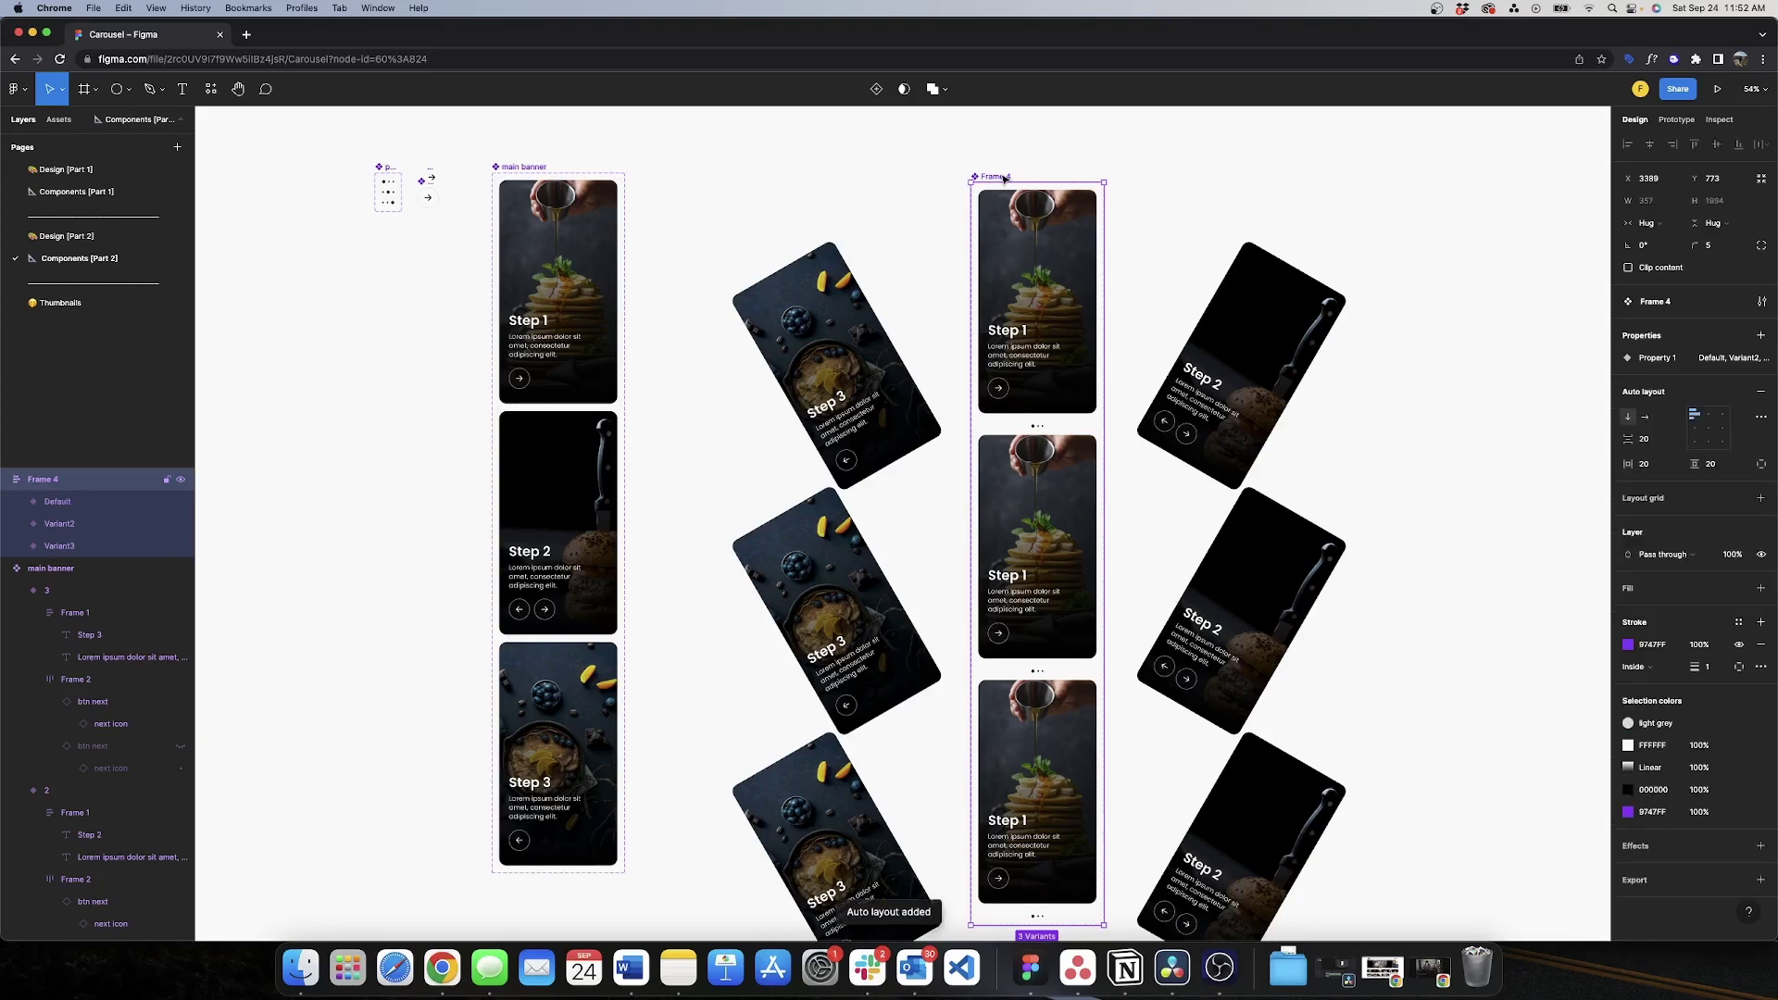
# - Spread the variants 203 apart in the component set
pyautogui.moveTo(1634, 445); pyautogui.dragTo(890, 449)
pyautogui.scroll(-2, 1084, 482)
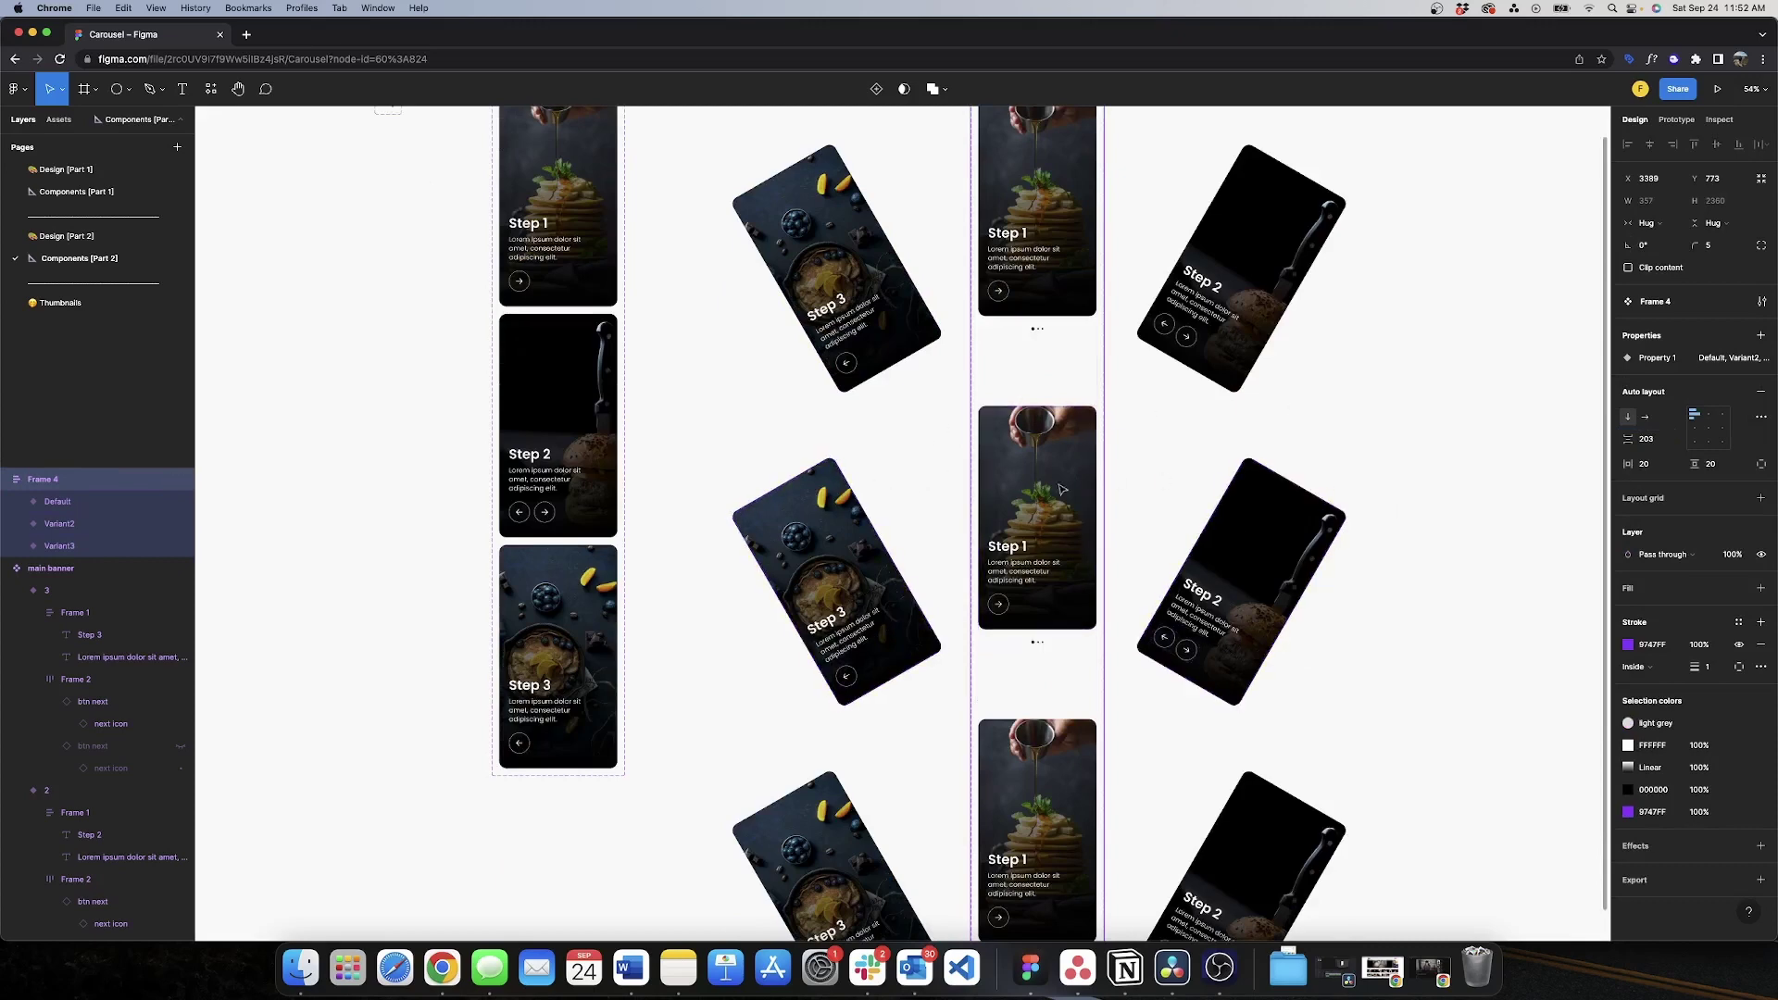
pyautogui.scroll(-5, 1142, 445)
pyautogui.scroll(7, 1139, 441)
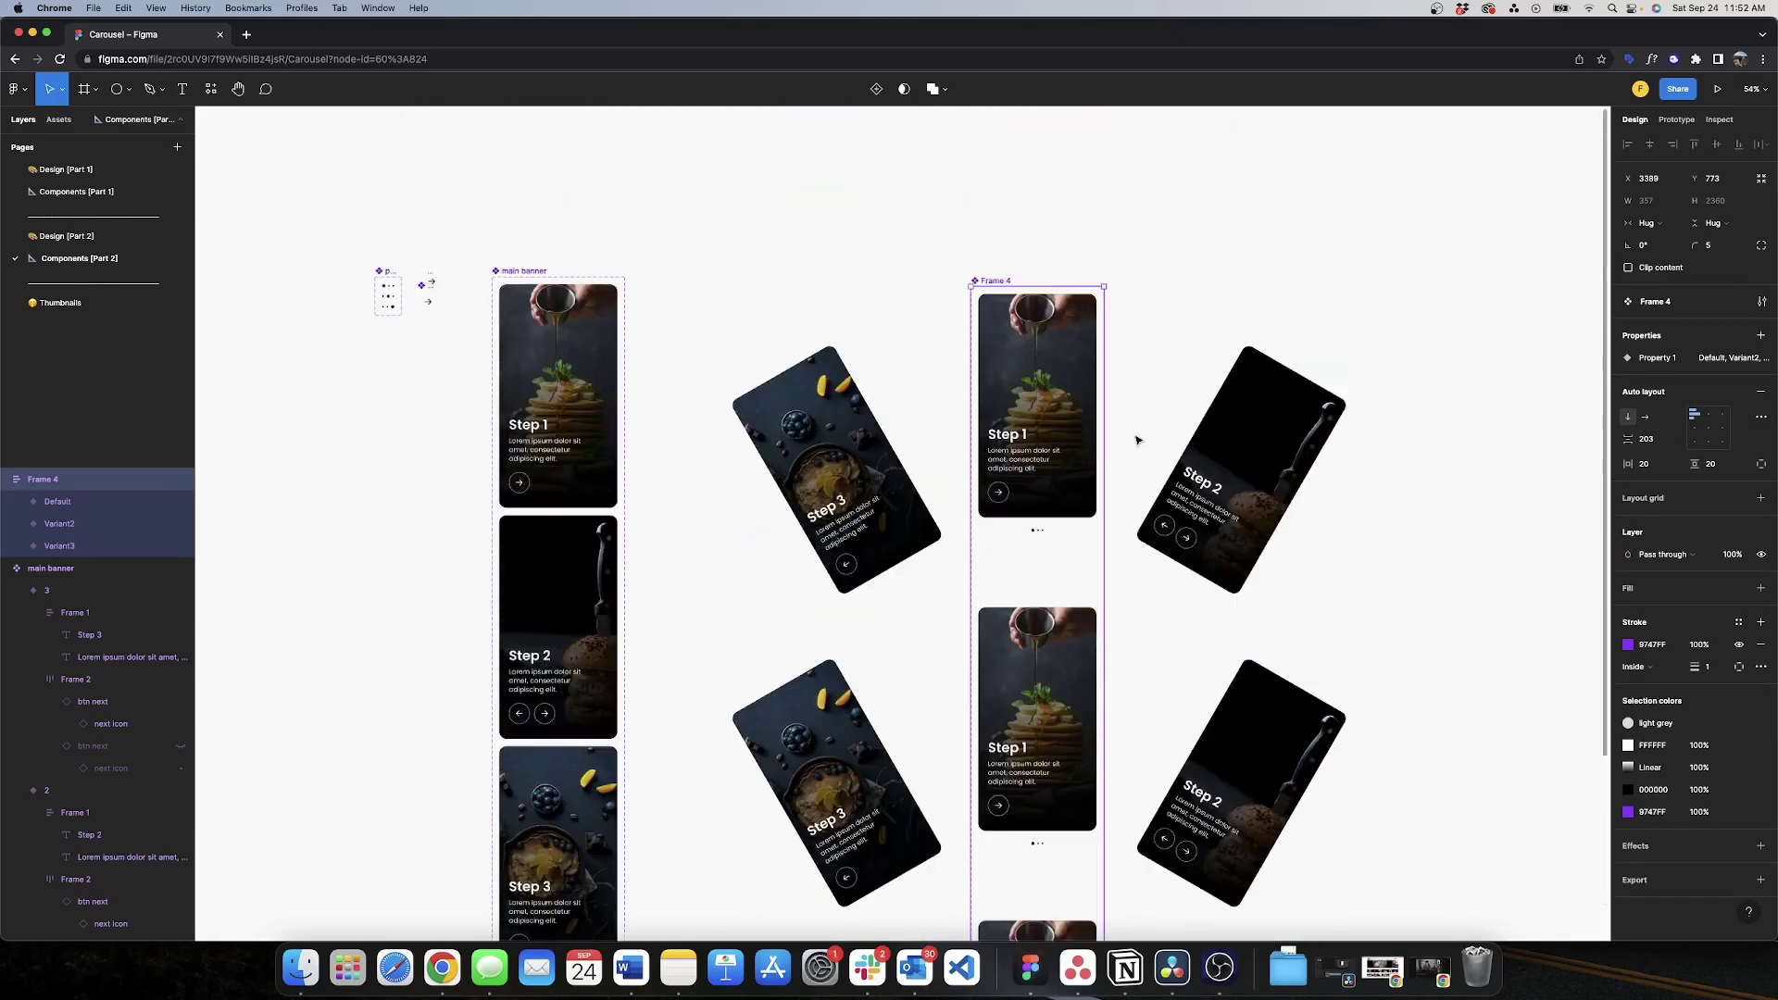
pyautogui.scroll(5, 1109, 429)
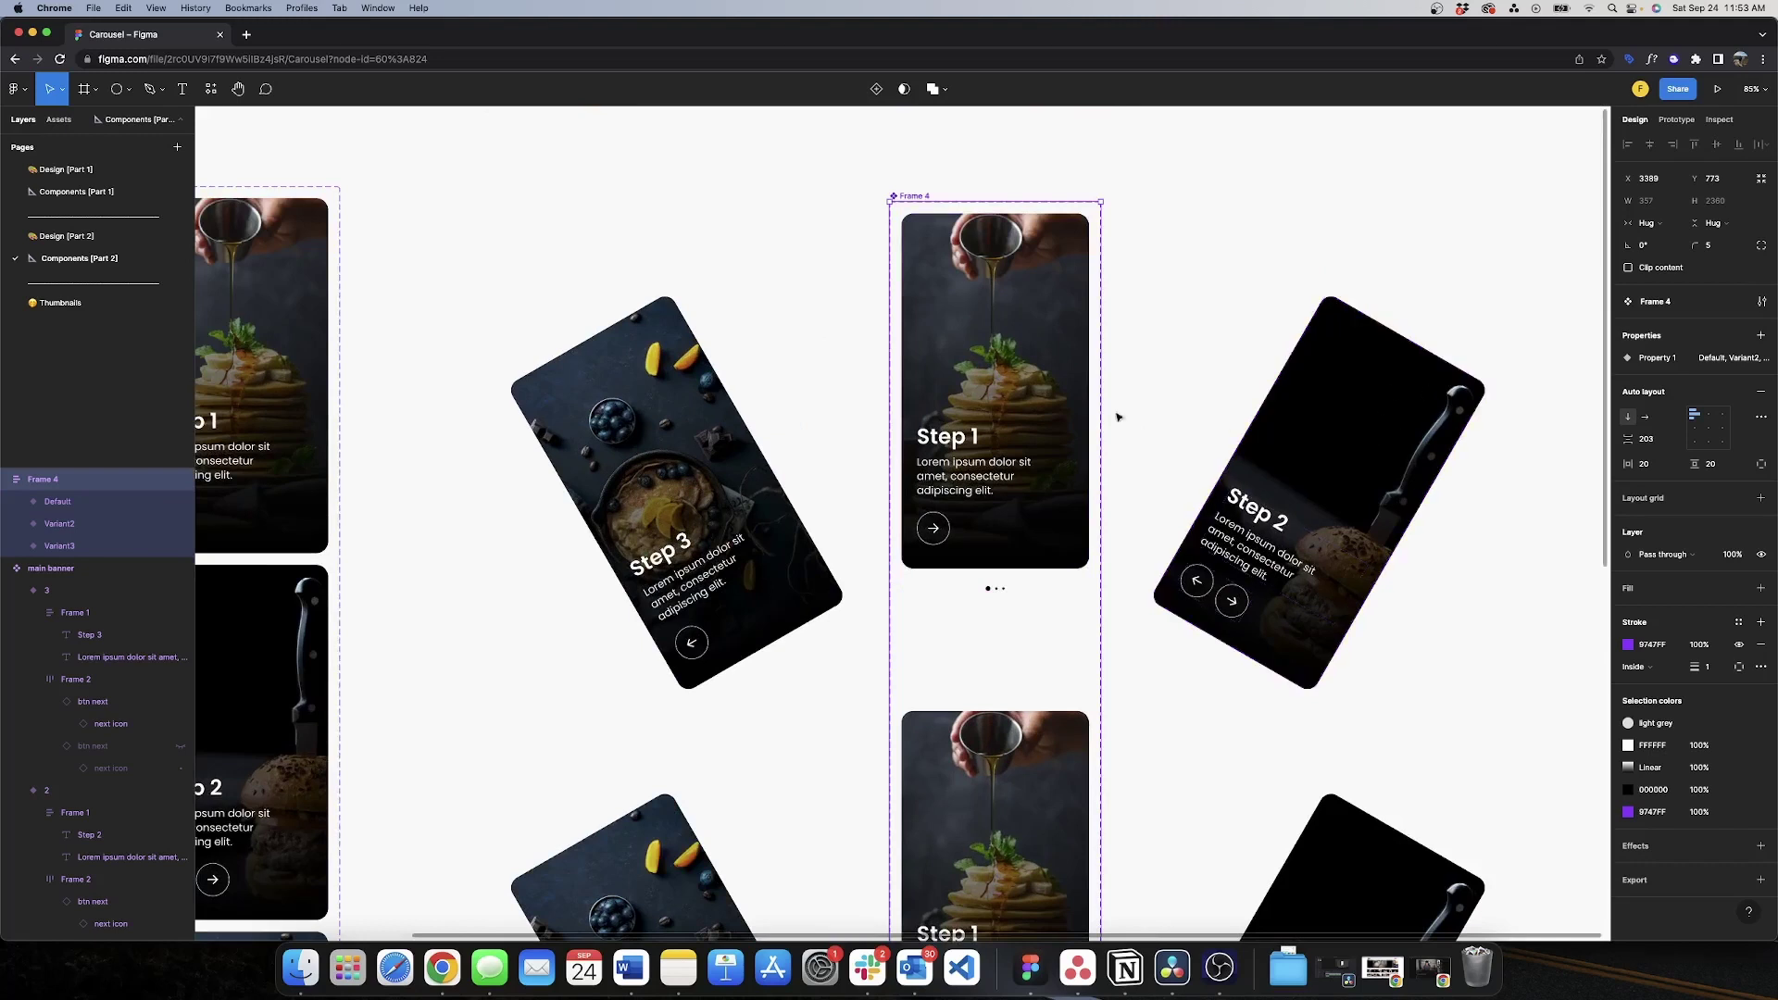
# - Delete the left Step 3 card in Default and duplicate the right Step 2 card
pyautogui.click(578, 481)
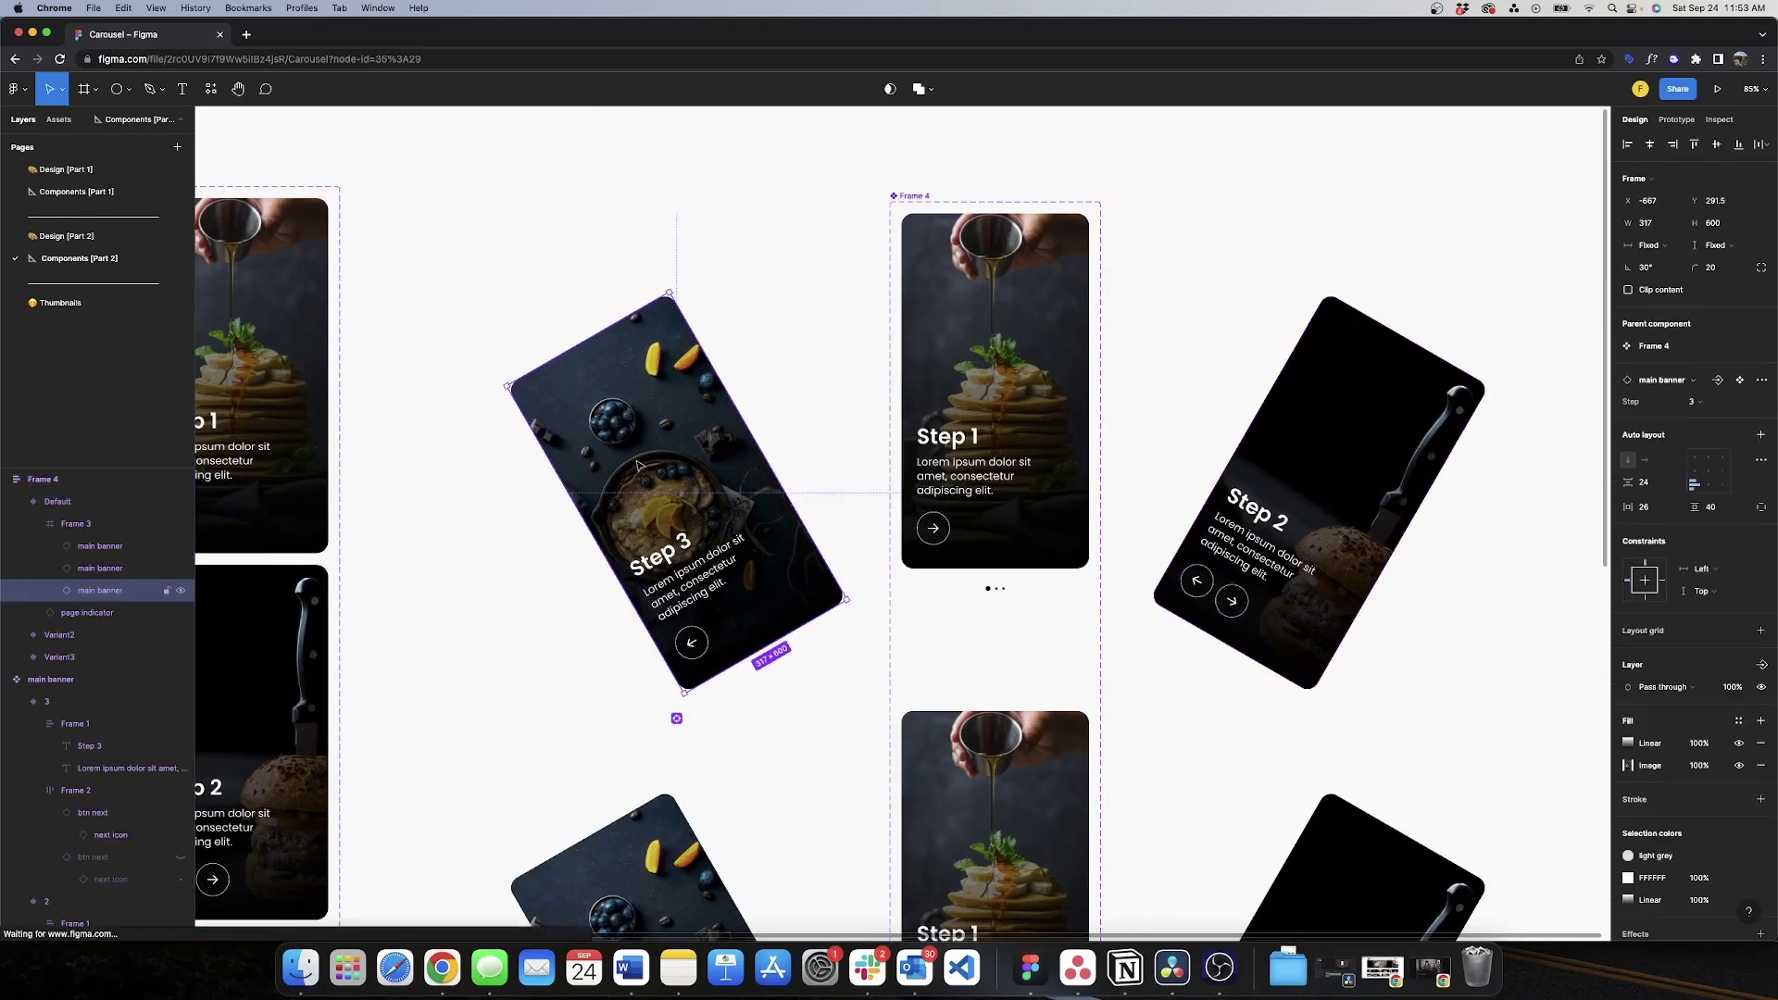
pyautogui.press('Delete')
pyautogui.click(1298, 468)
pyautogui.hotkey('ctrl', 'd')
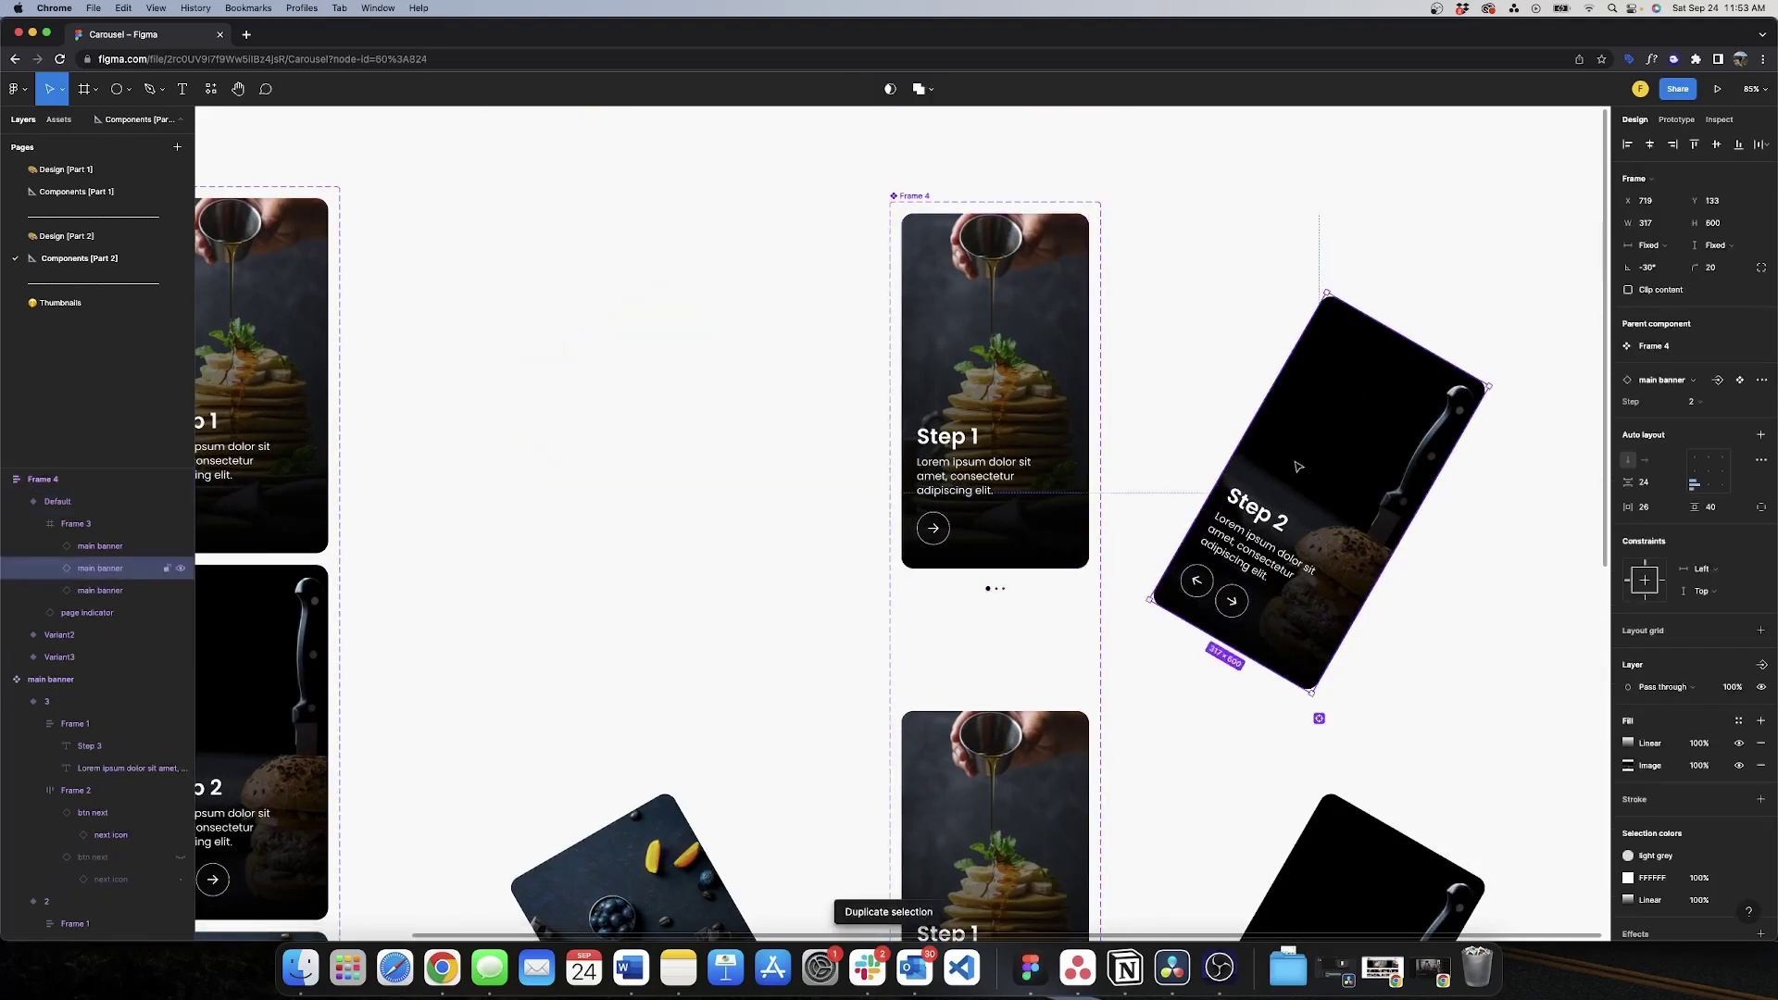
pyautogui.click(128, 590)
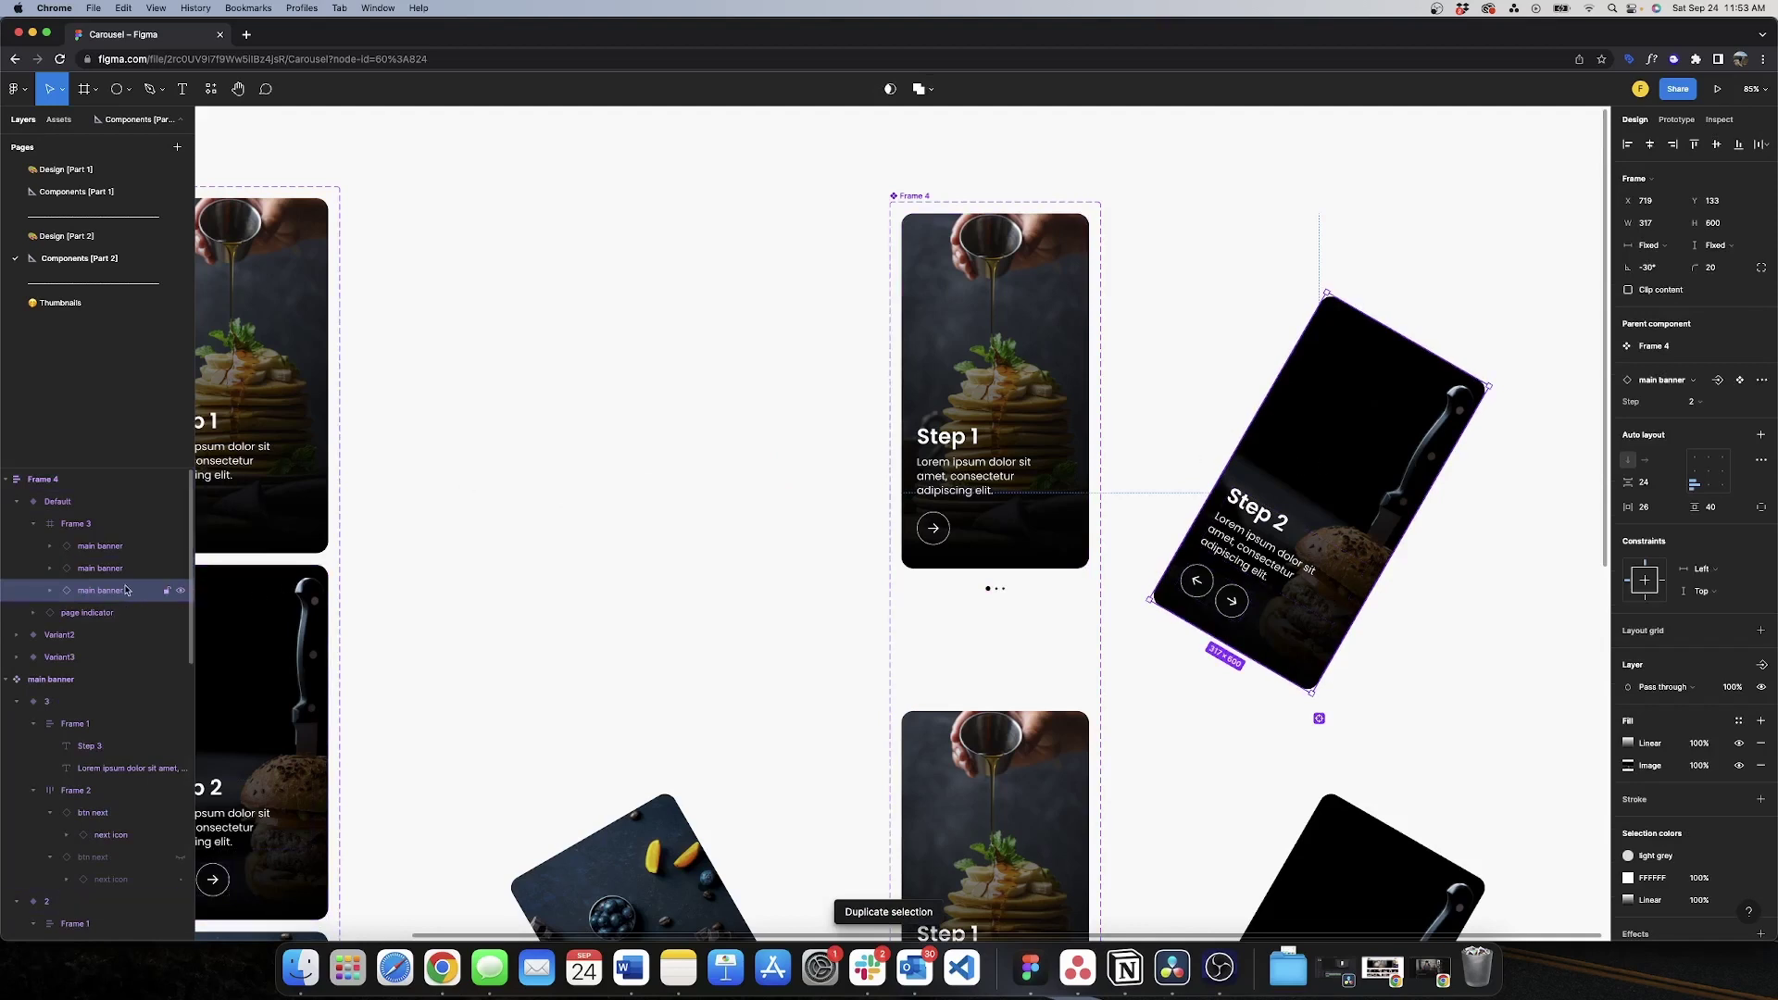
# - Switch the duplicated Default card to Step 3 and verify both side cards
pyautogui.click(1713, 408)
pyautogui.click(1715, 417)
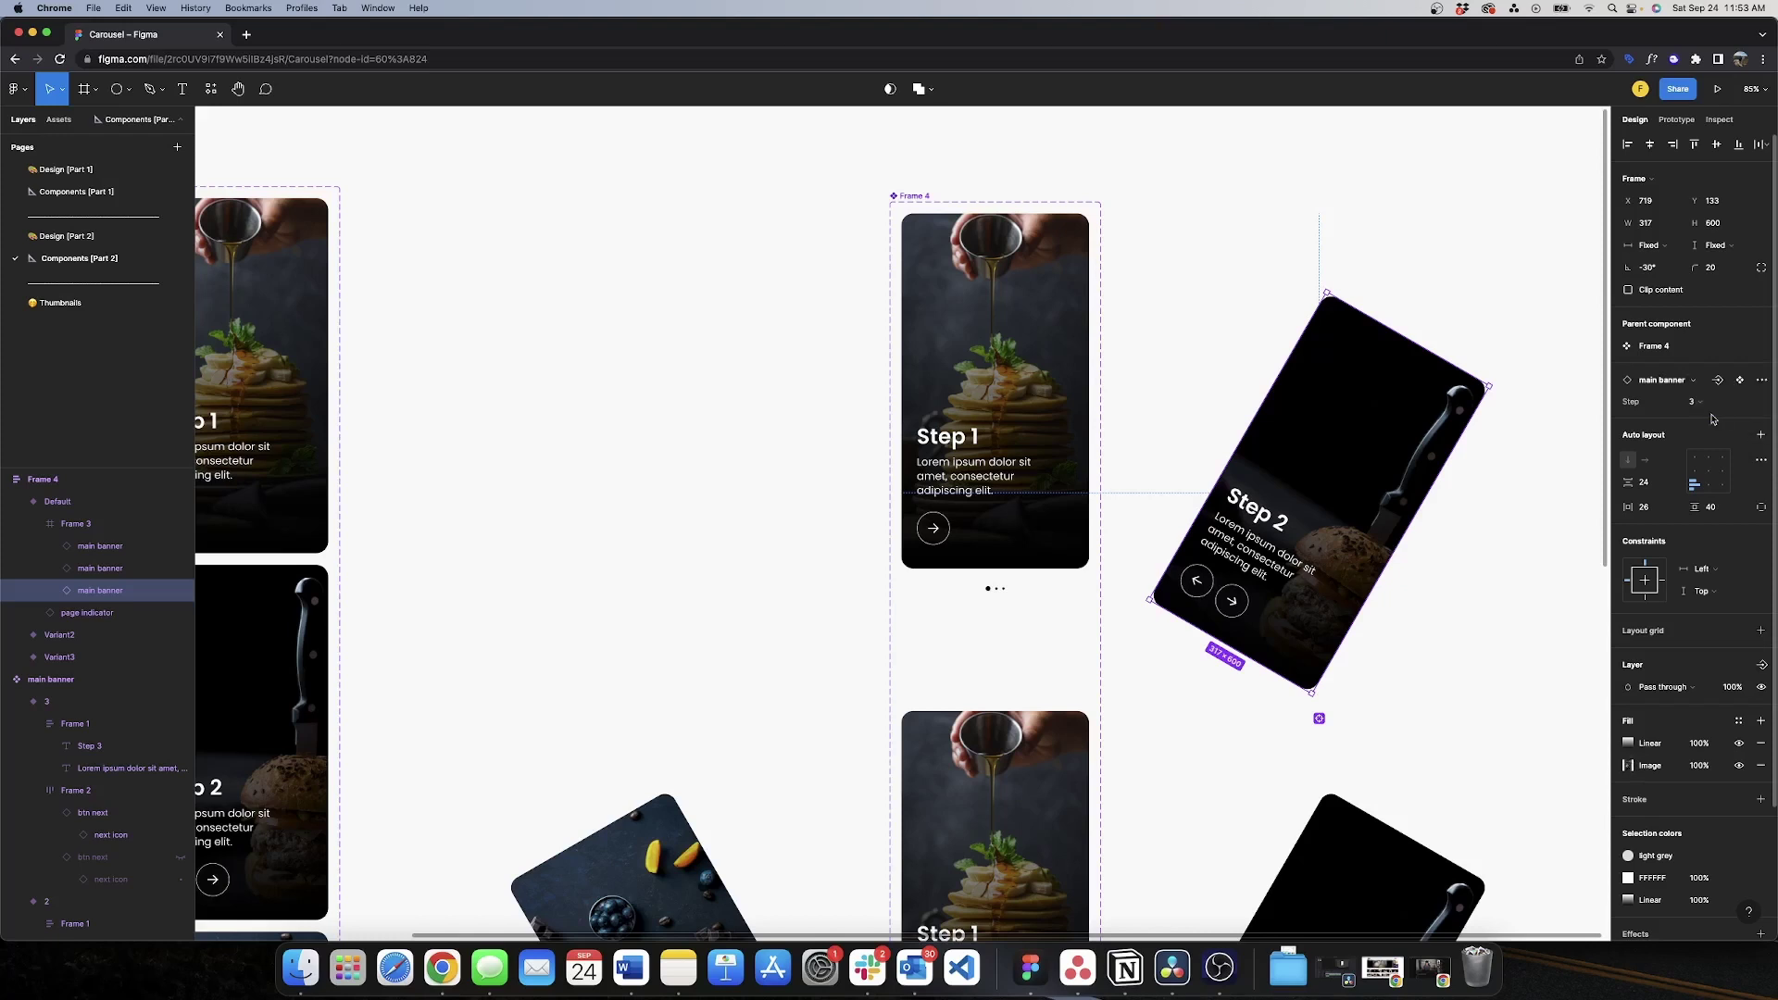
pyautogui.click(1186, 321)
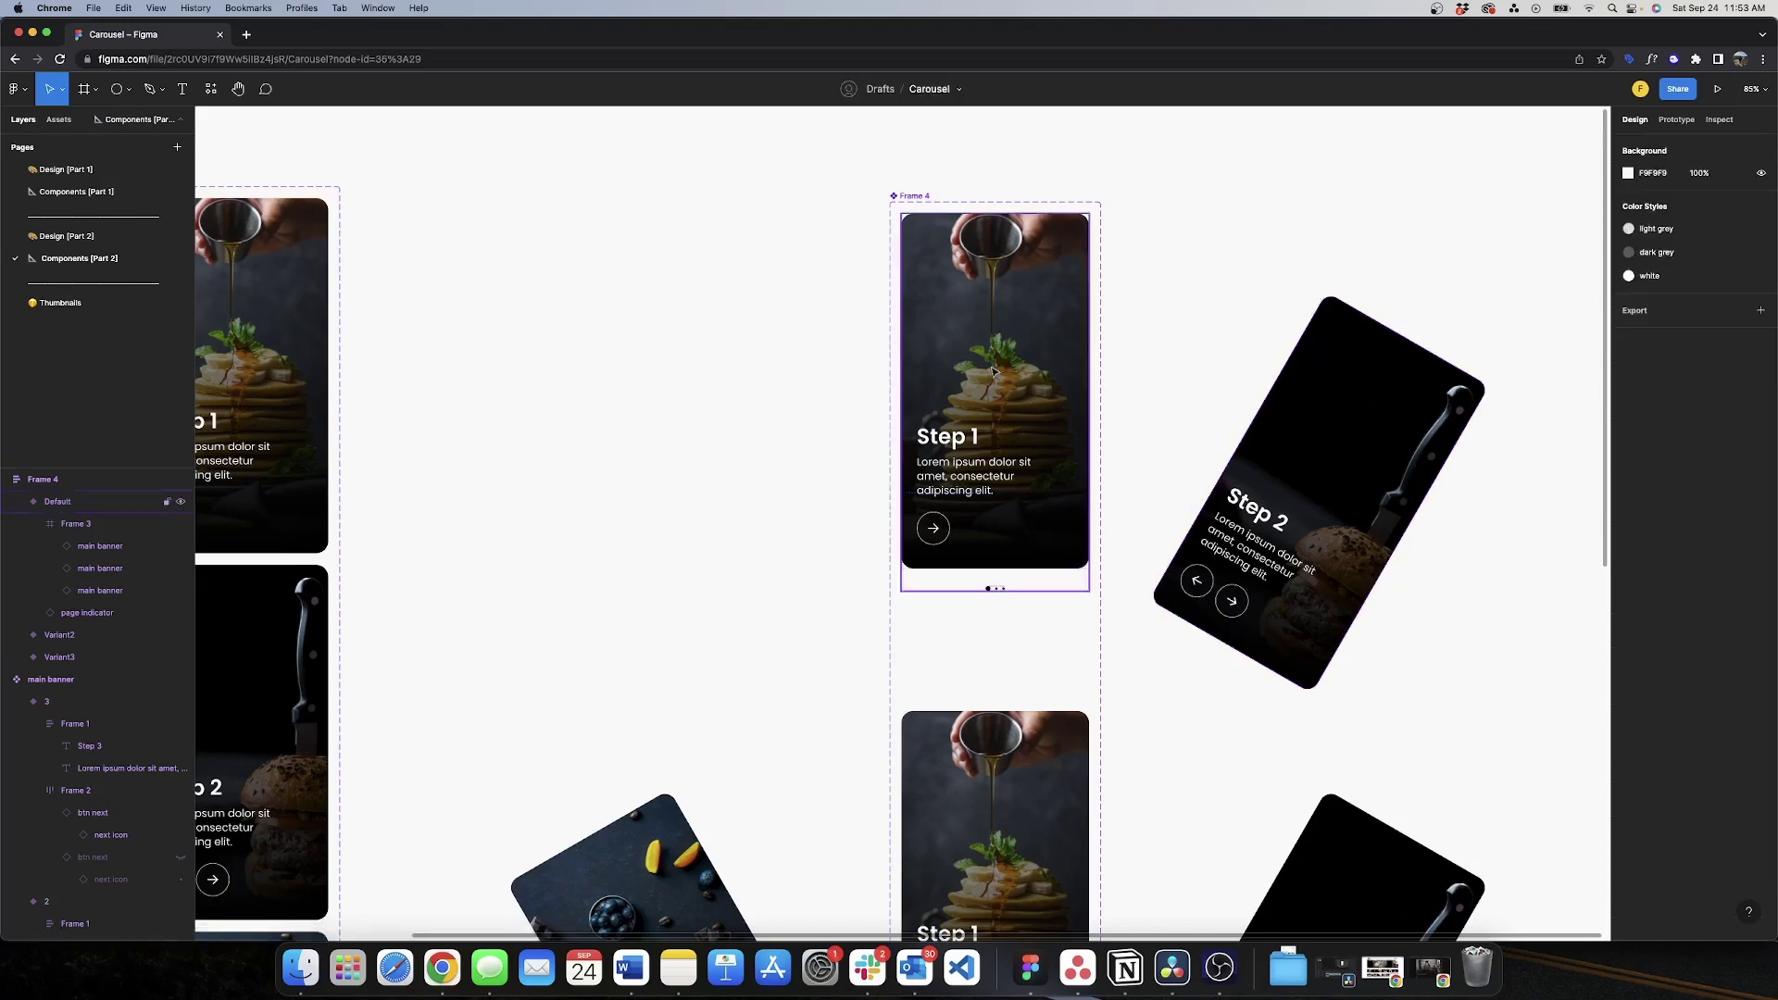
pyautogui.click(92, 568)
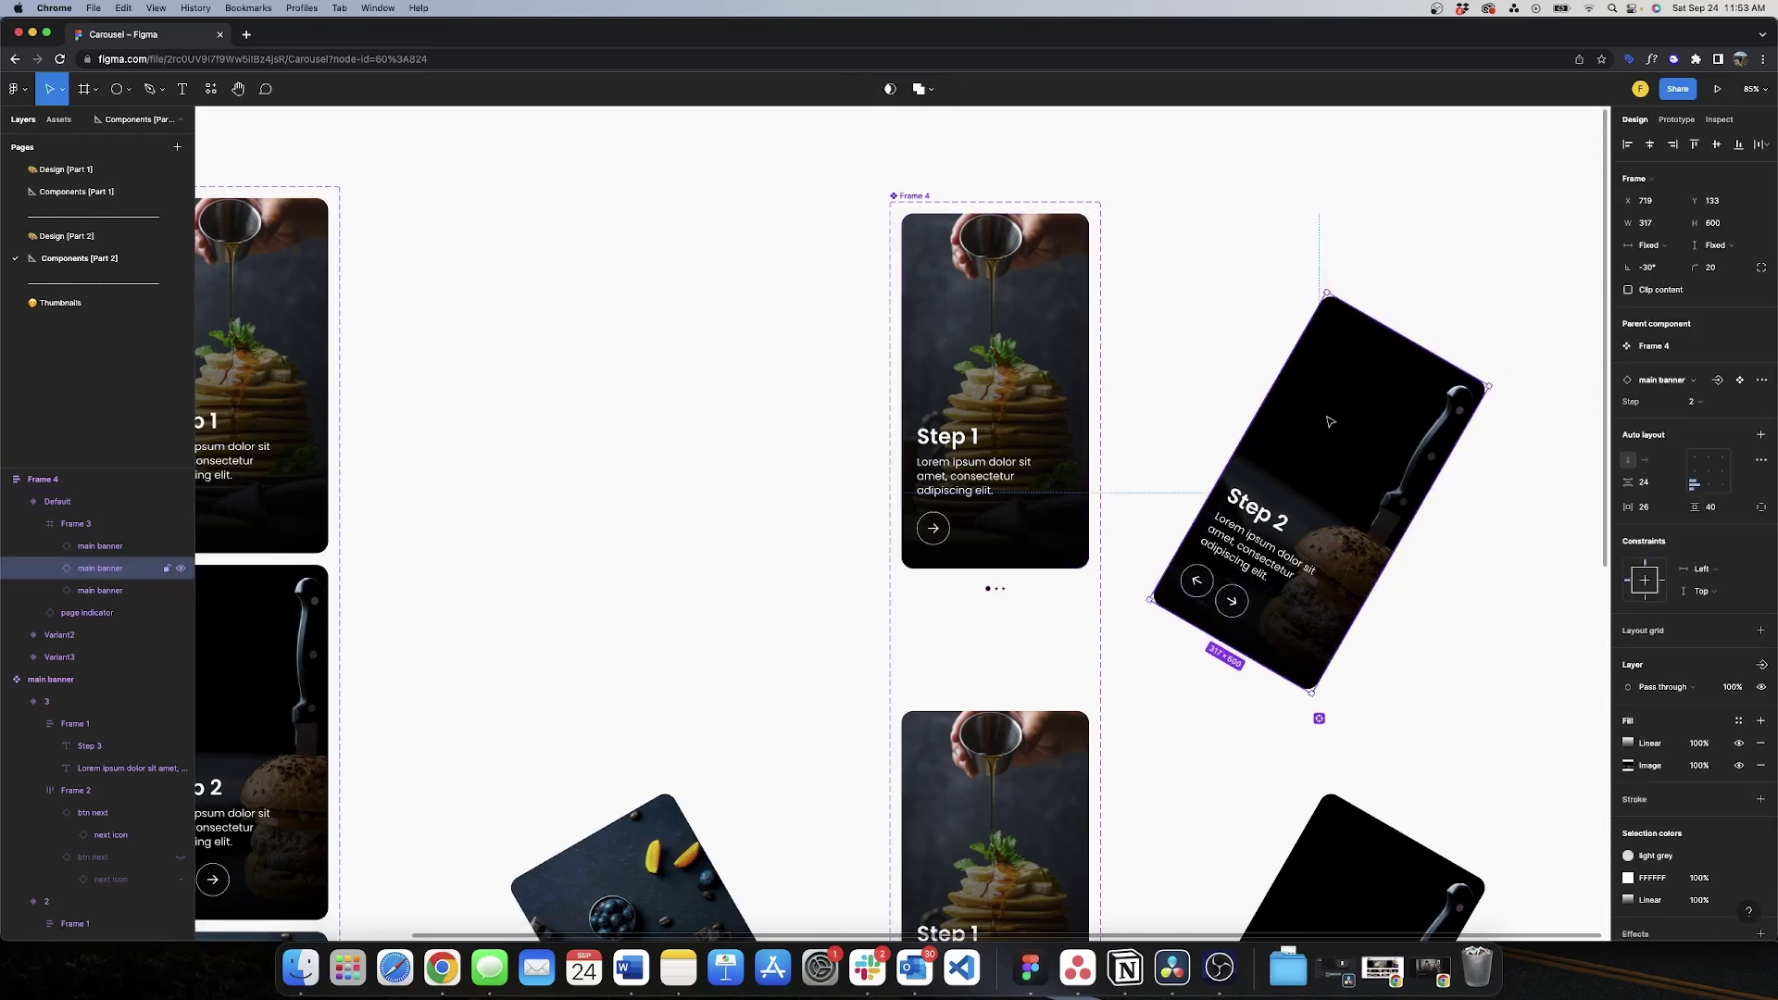
pyautogui.click(92, 593)
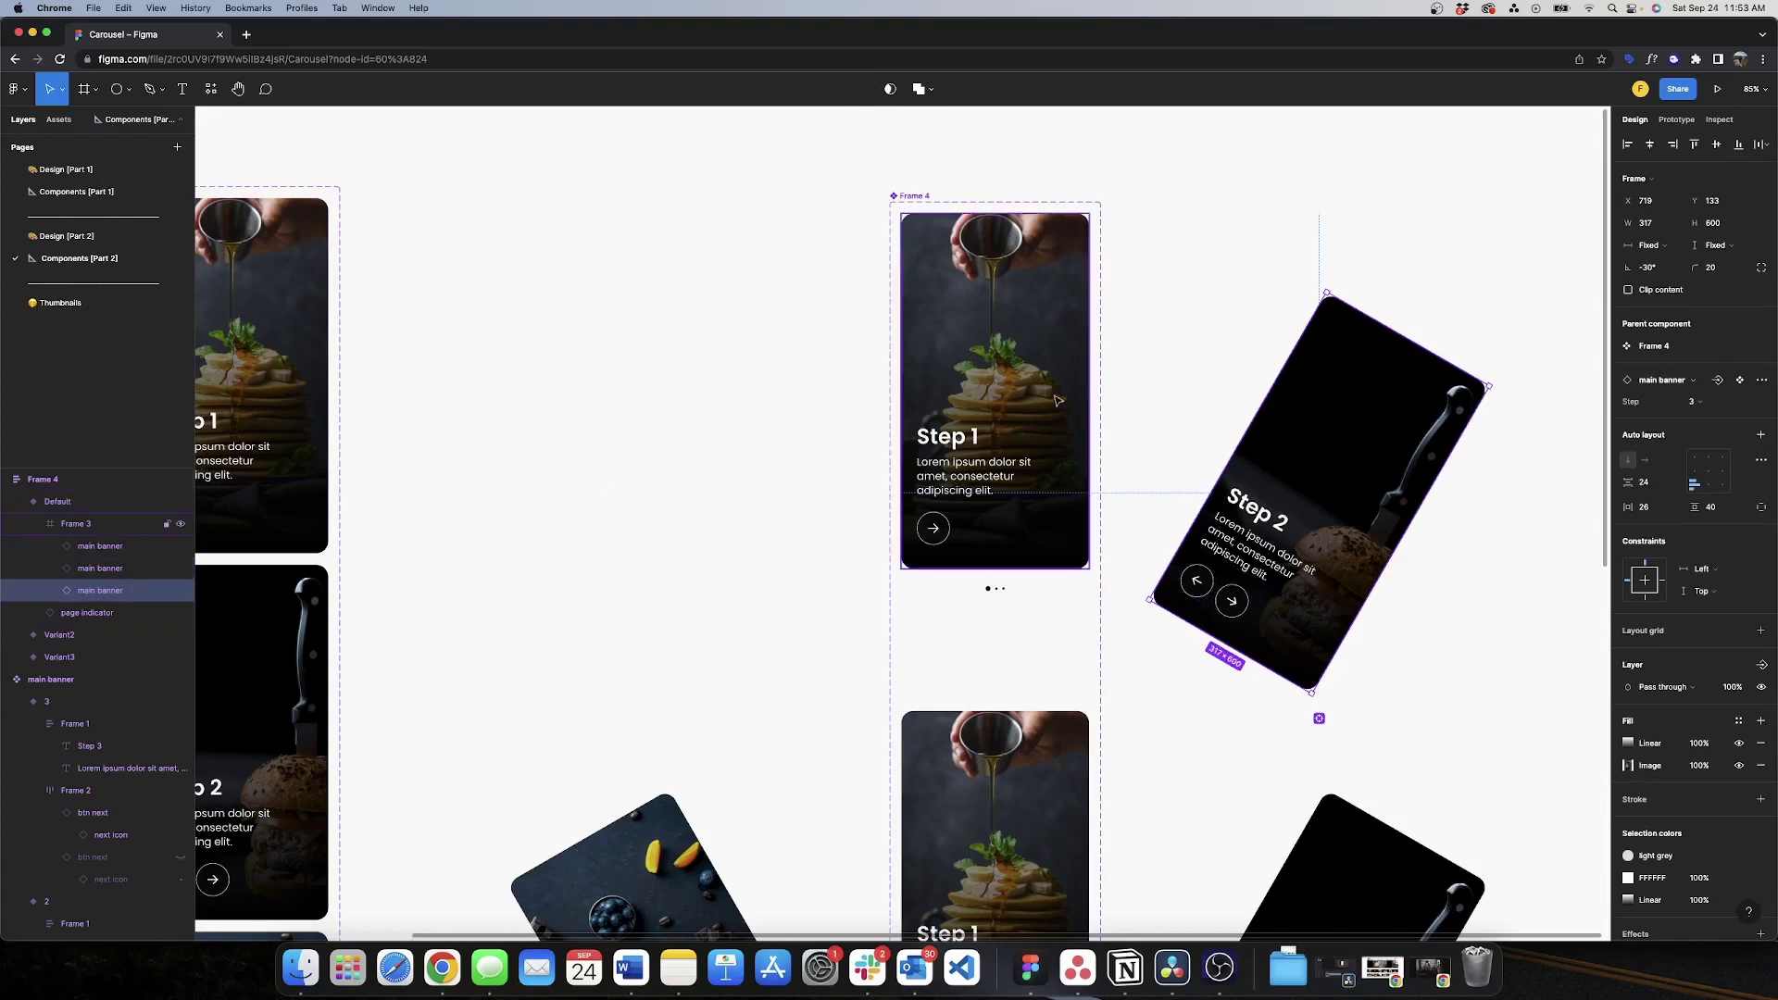
pyautogui.scroll(-5, 1058, 400)
pyautogui.click(1520, 431)
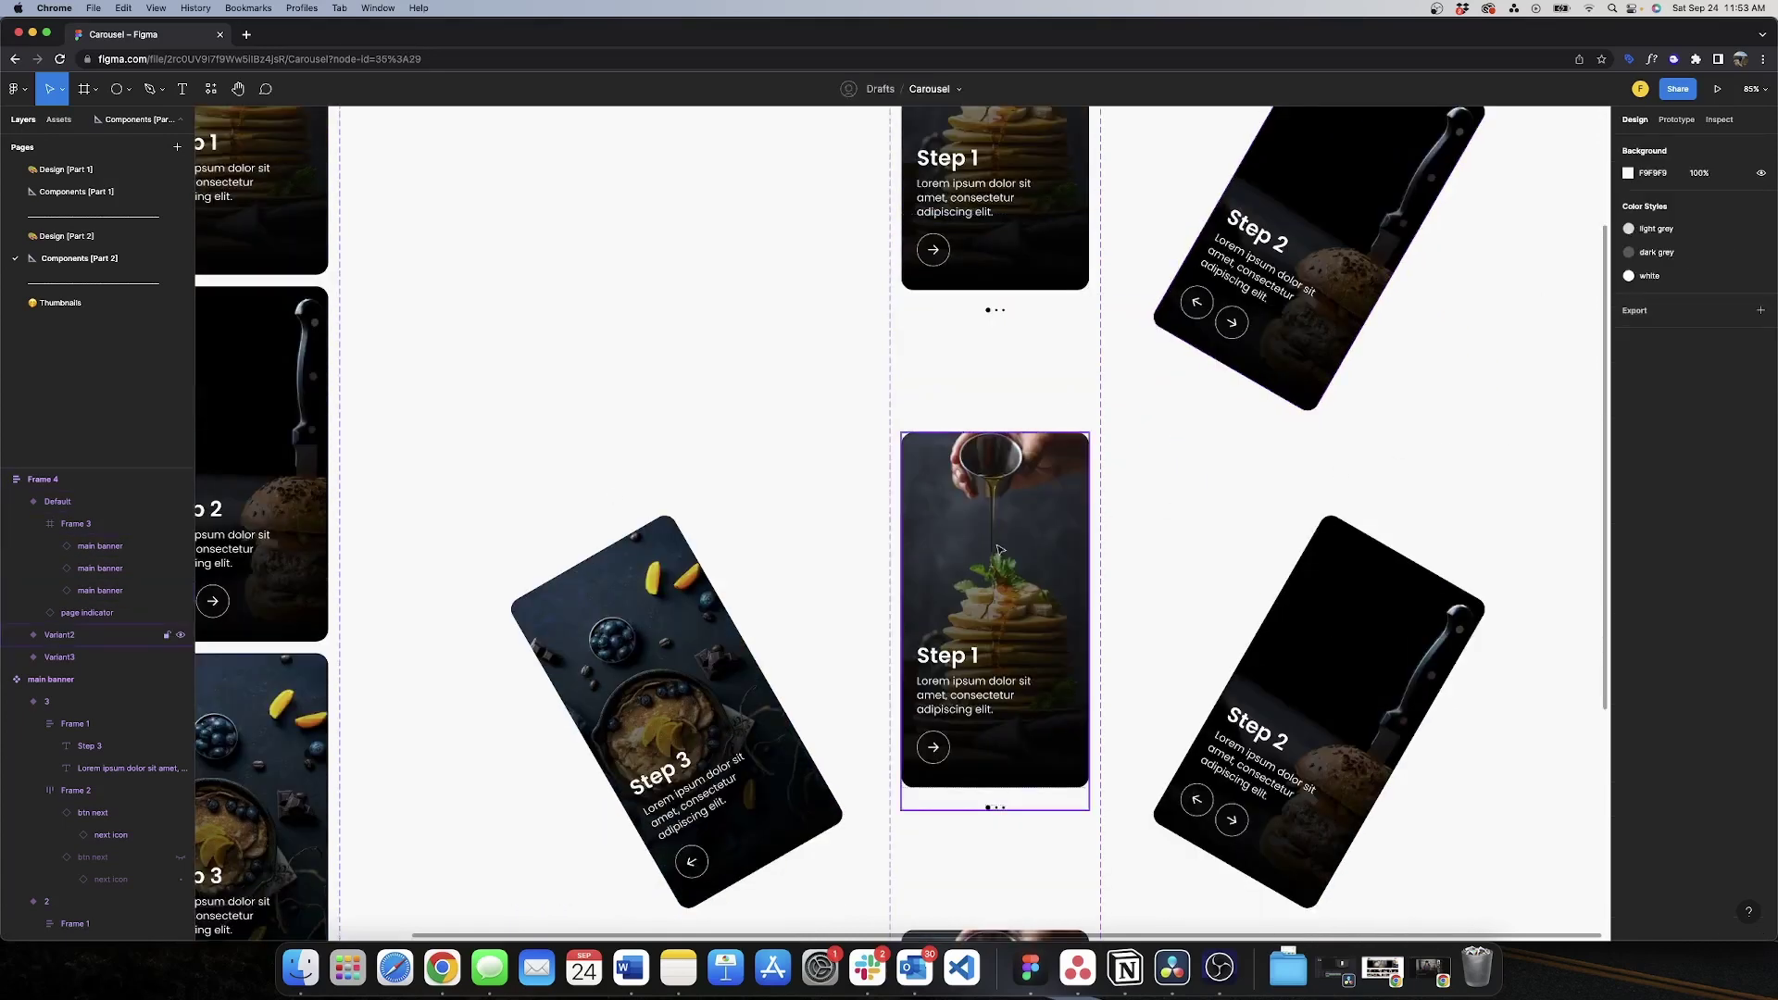
# - Set the centre card of Variant2 to Step 2
pyautogui.scroll(-1, 1000, 549)
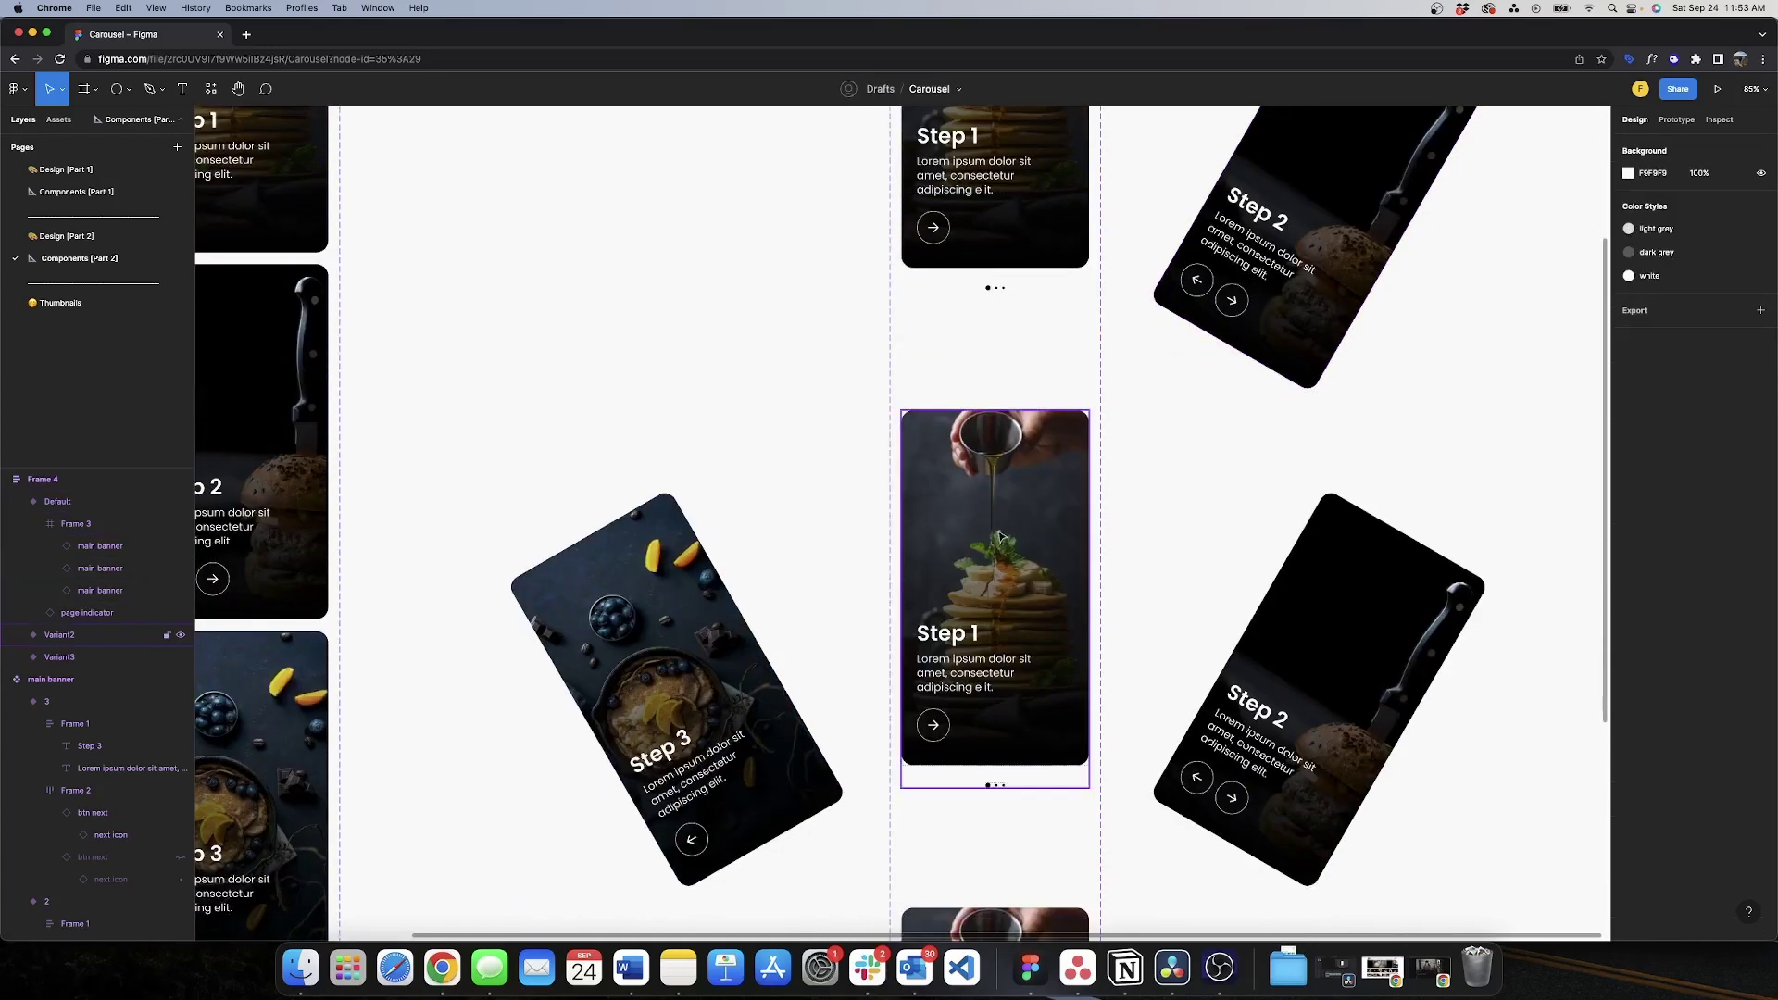
pyautogui.click(1001, 535)
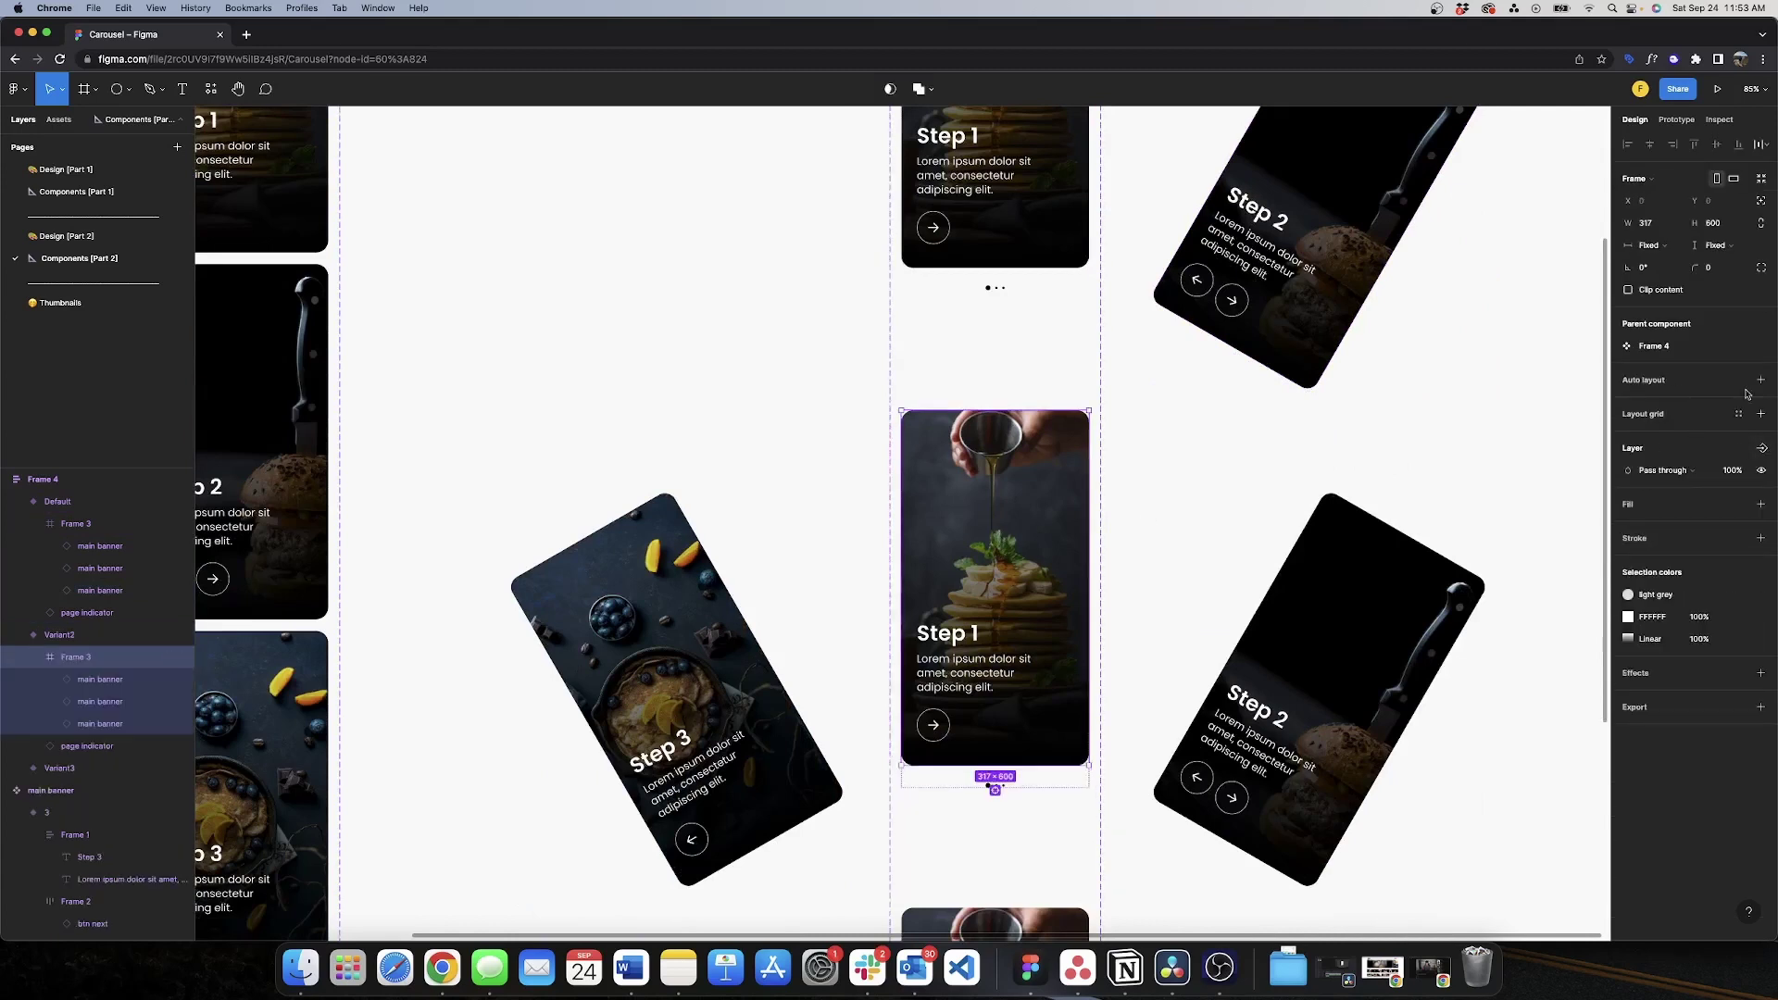
pyautogui.click(1051, 560)
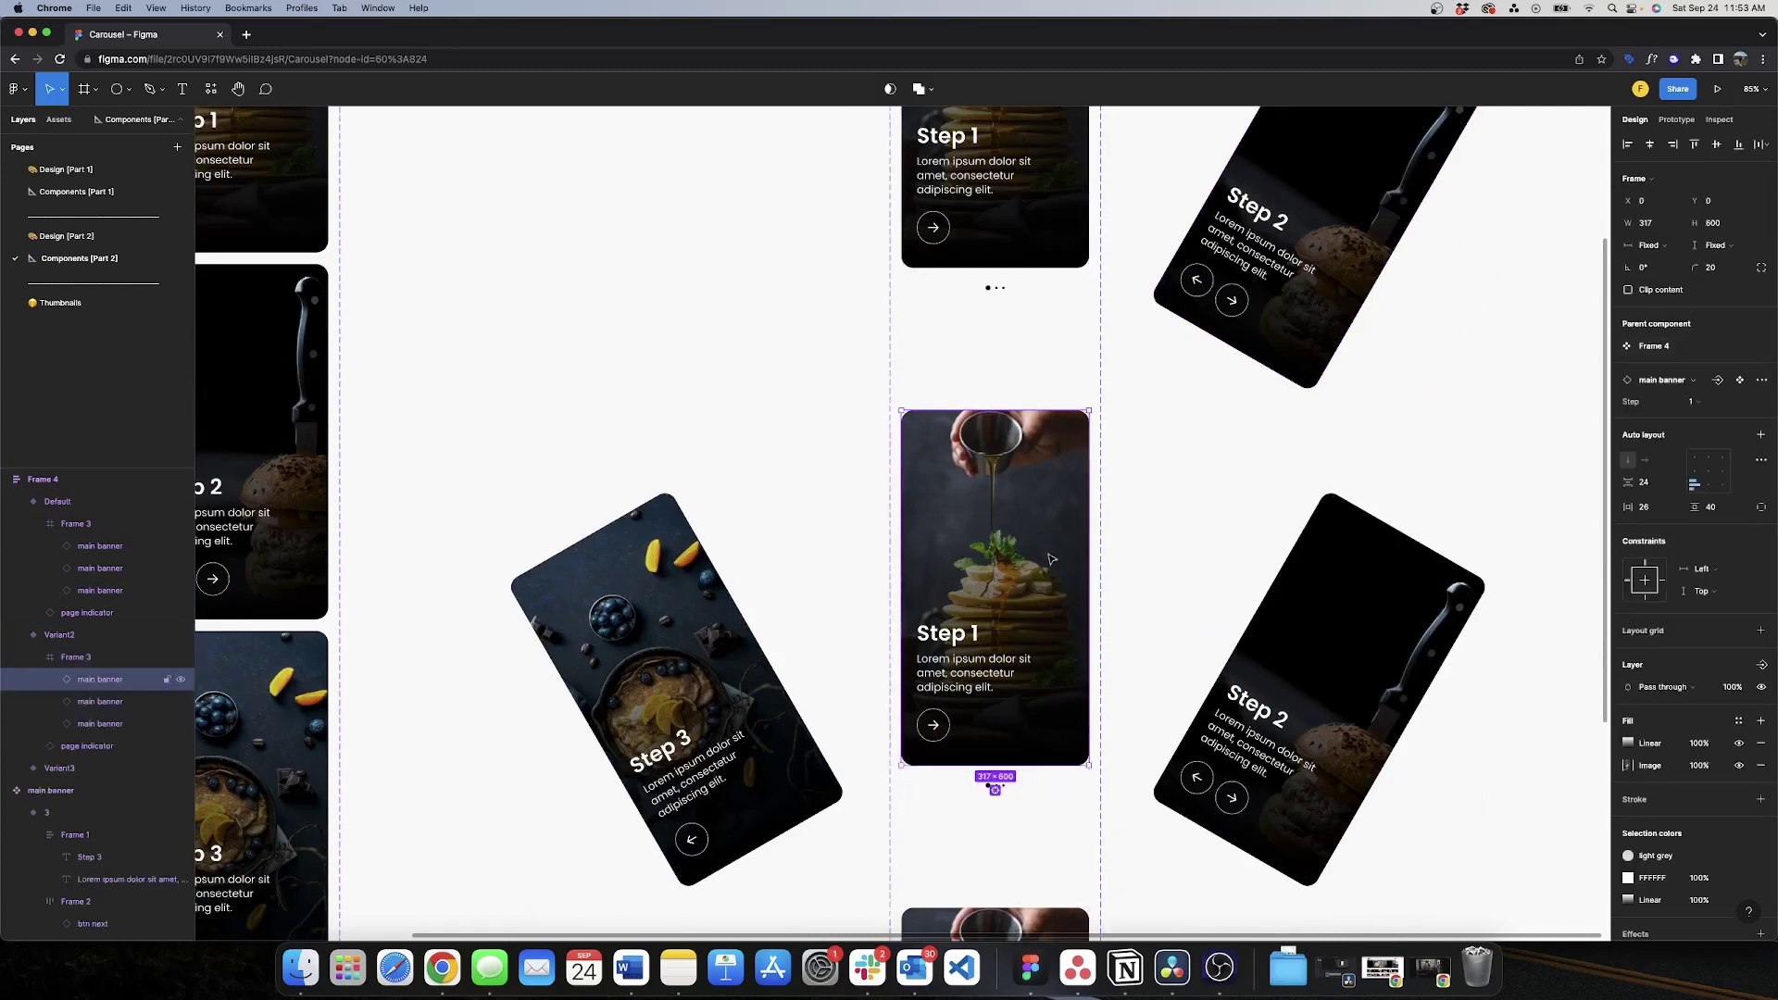
pyautogui.click(1708, 413)
pyautogui.click(1712, 425)
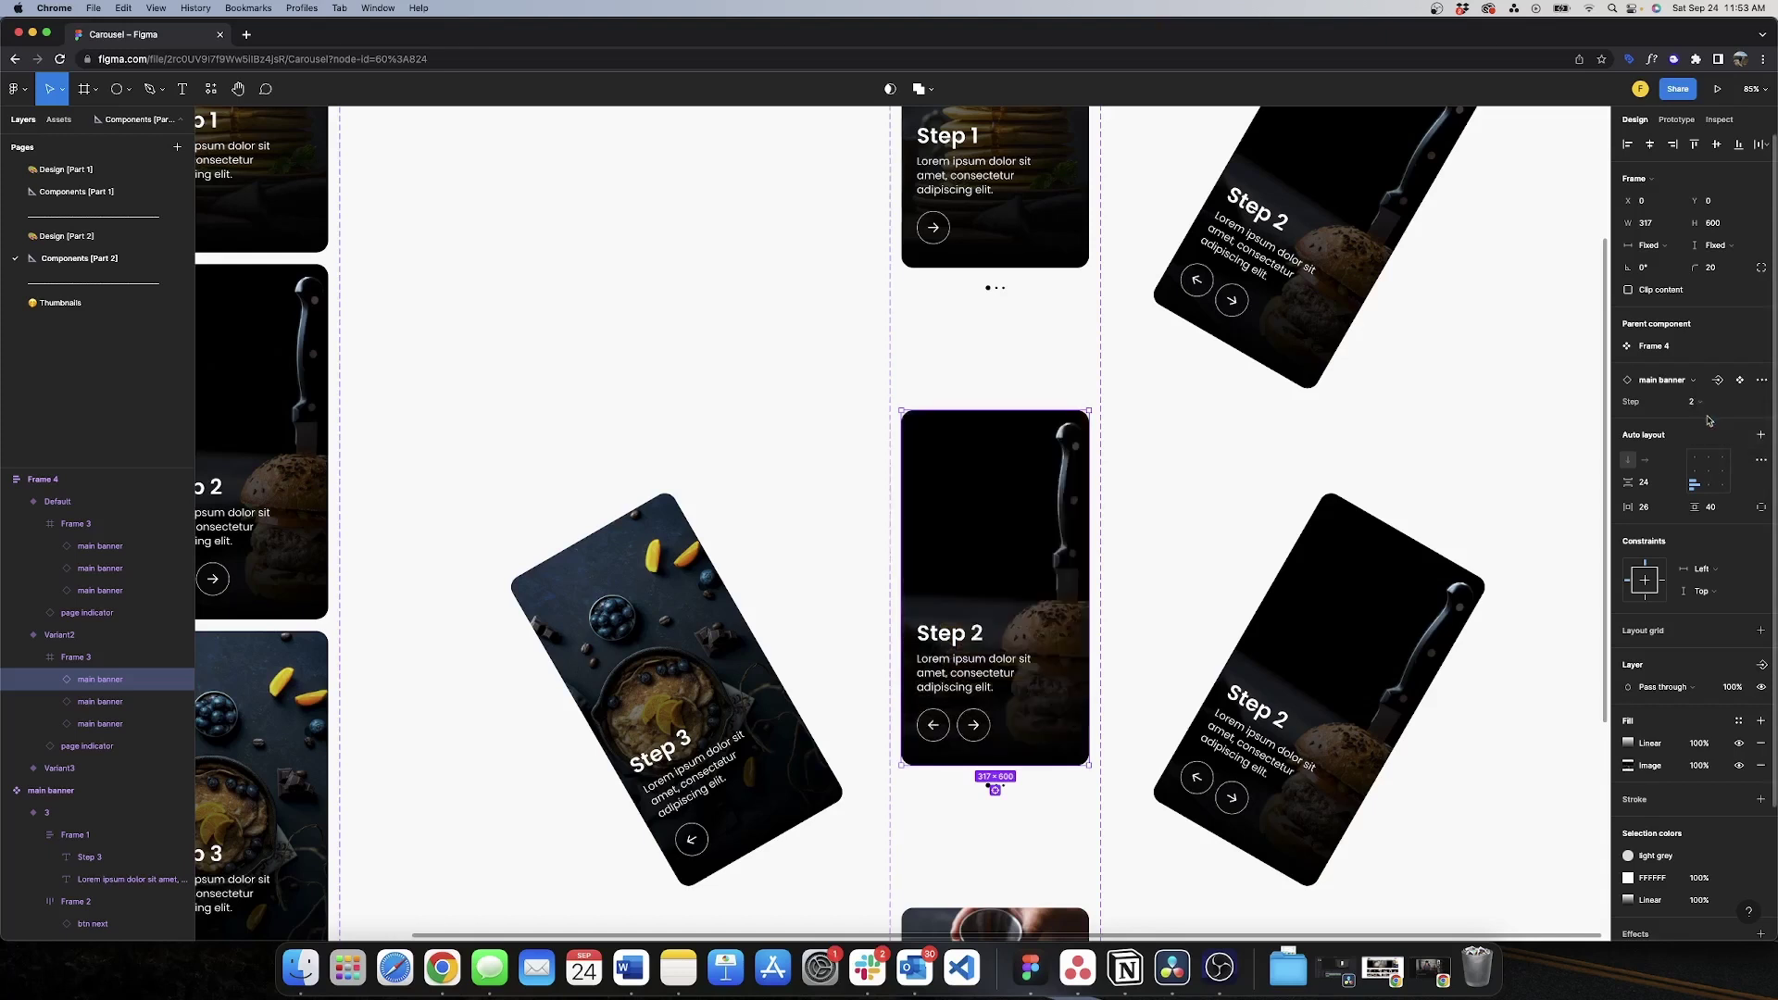
# - Set Variant2's left card to Step 1 and right card to Step 3, then check each card
pyautogui.click(1352, 603)
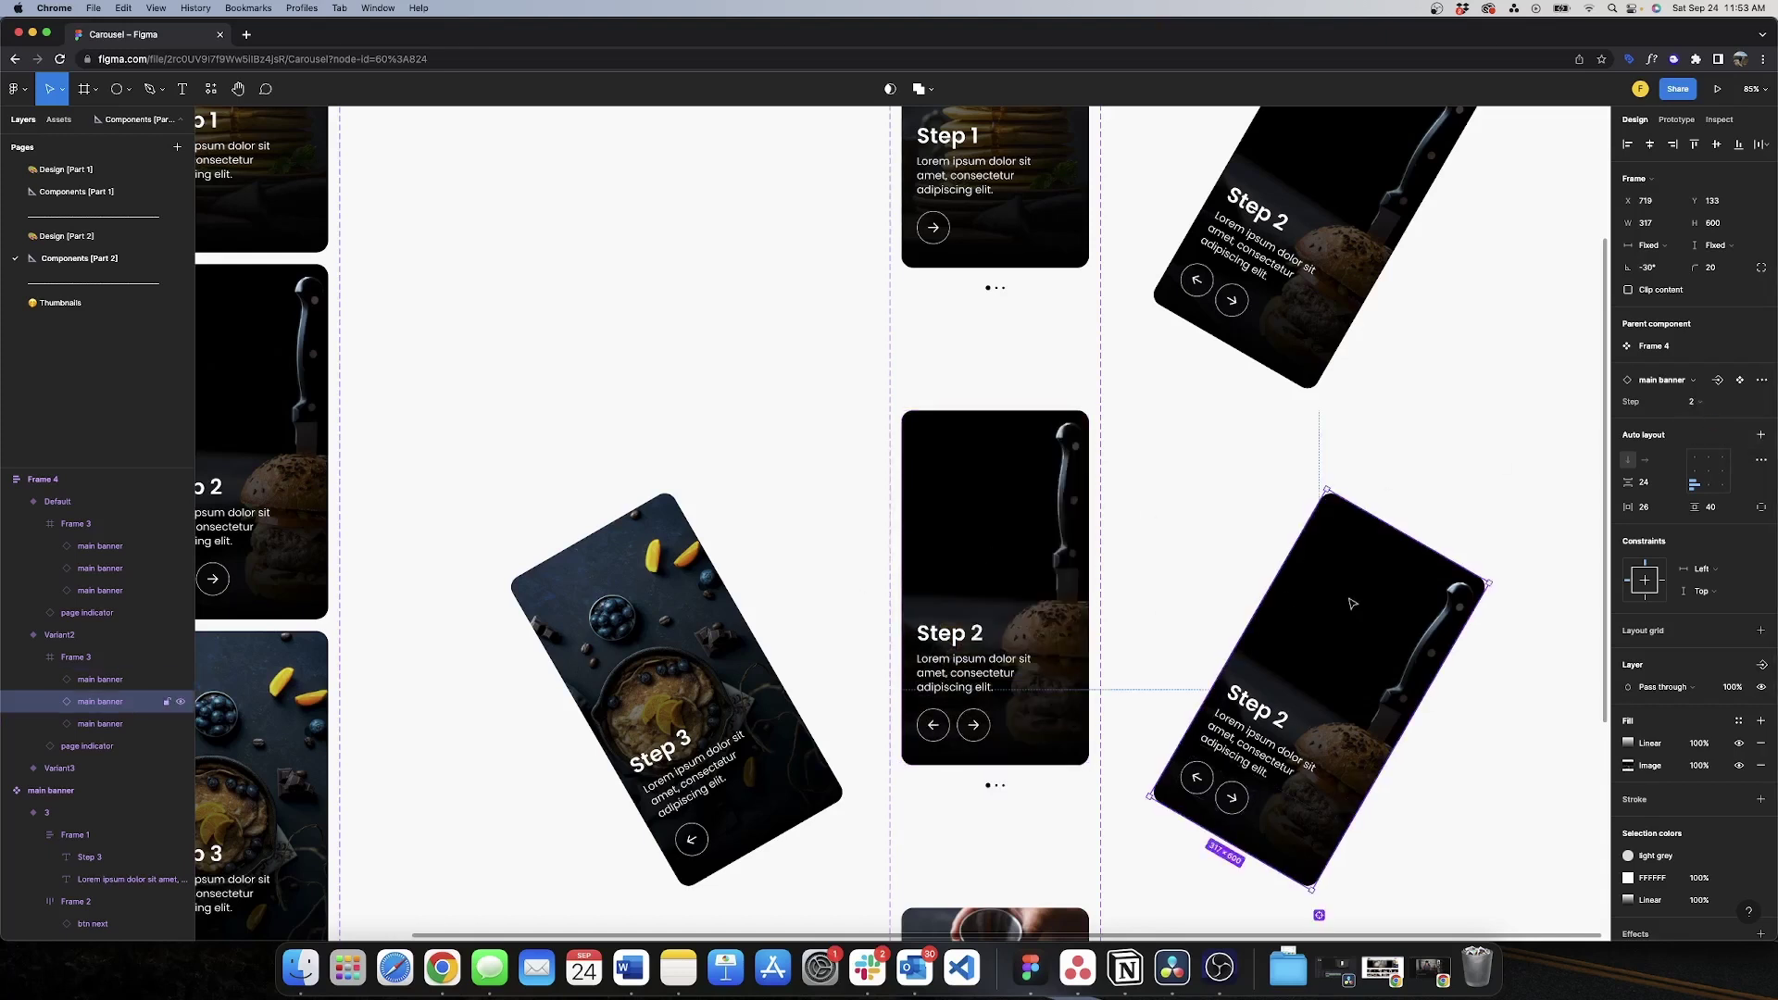
pyautogui.click(713, 643)
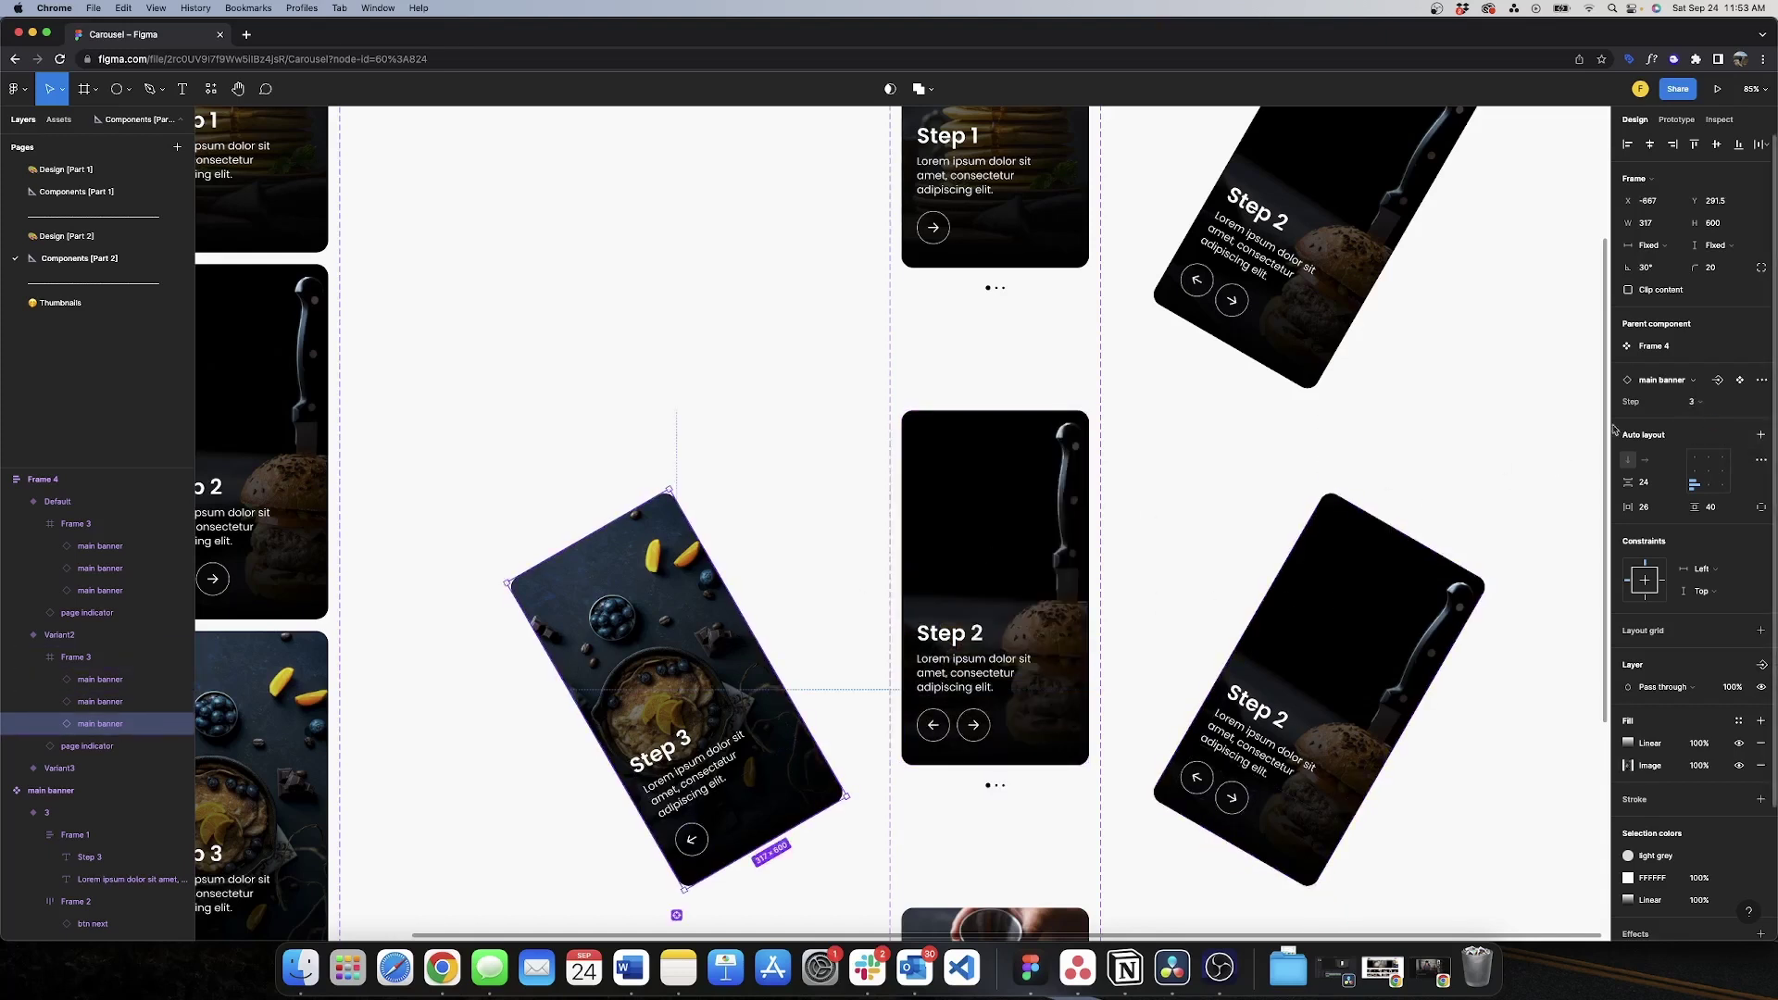
pyautogui.click(1695, 401)
pyautogui.click(1702, 369)
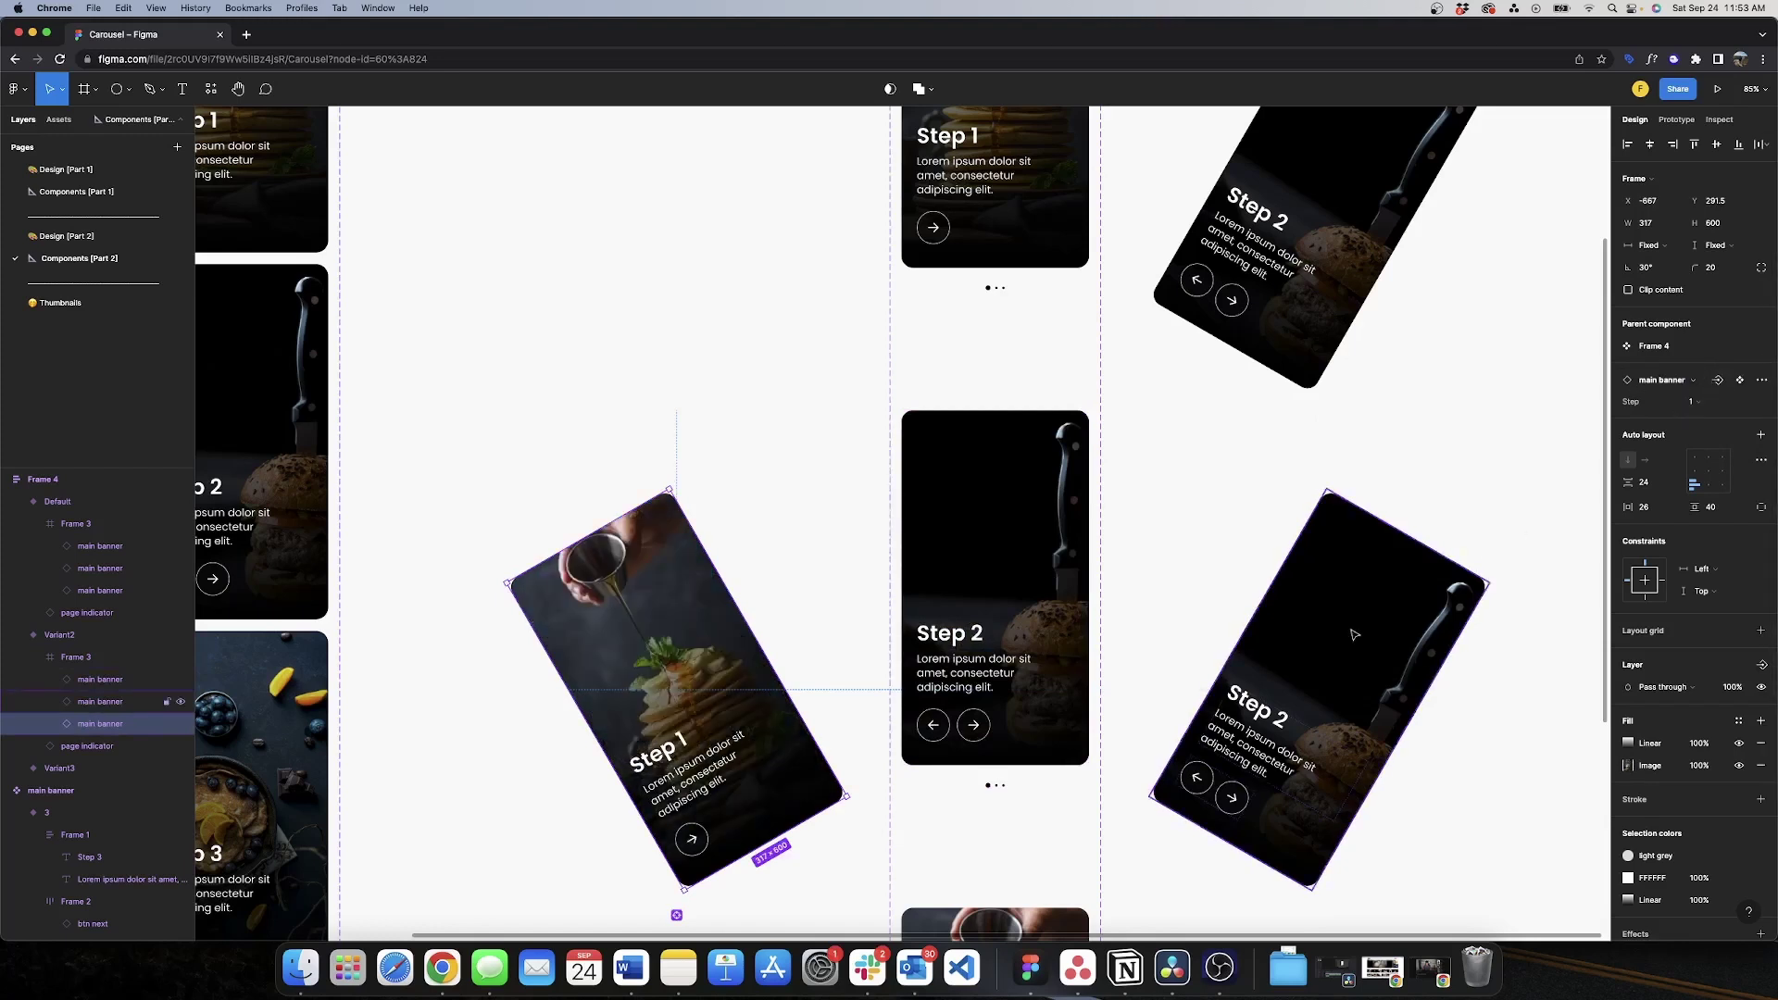
pyautogui.click(1459, 597)
pyautogui.click(1704, 401)
pyautogui.click(1706, 419)
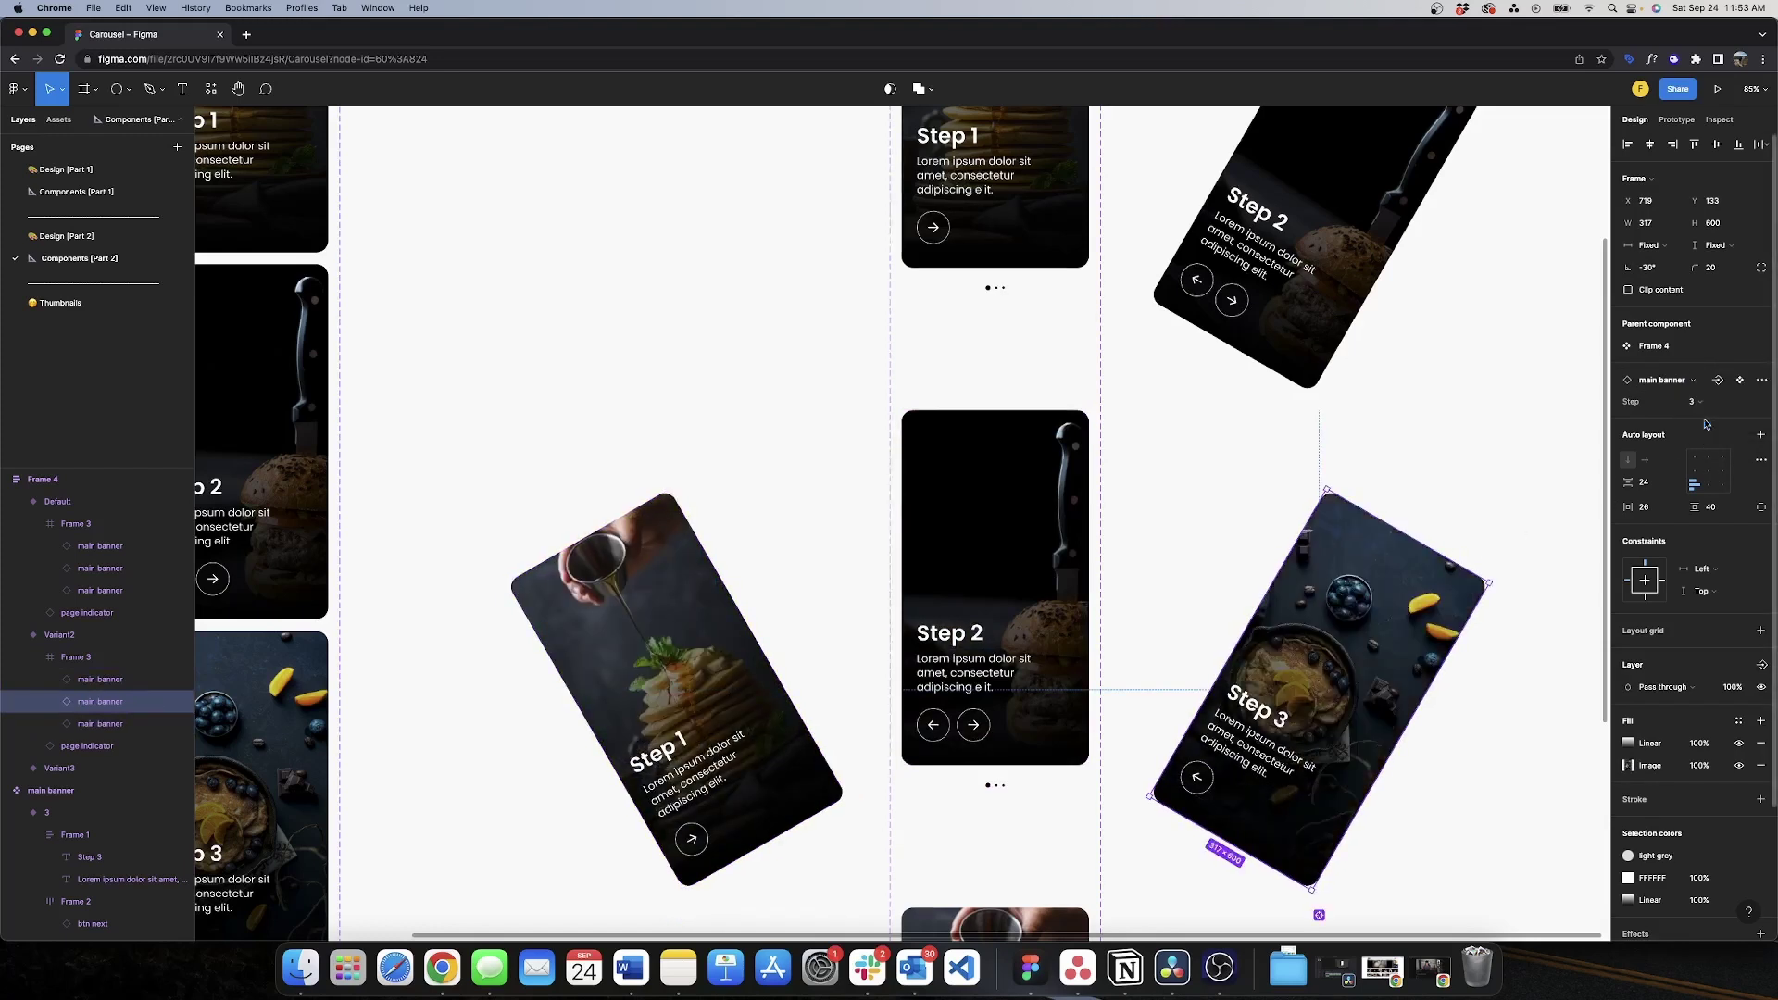
pyautogui.click(115, 682)
pyautogui.click(113, 723)
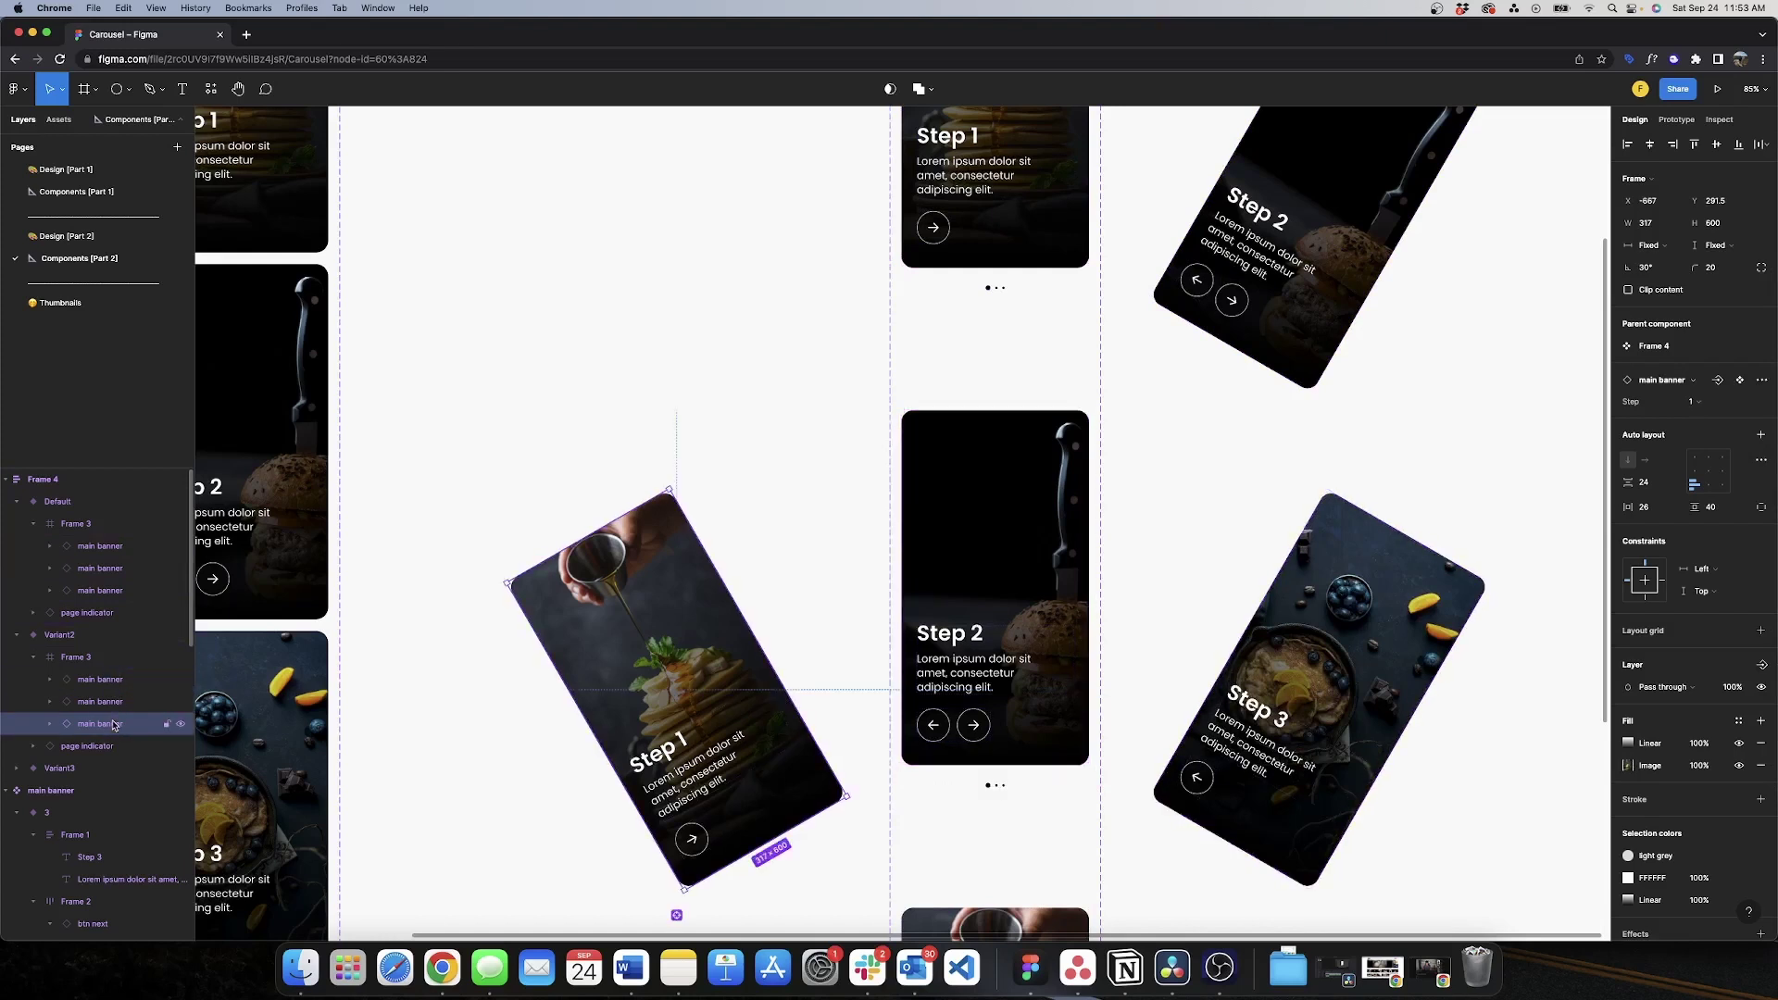
pyautogui.click(103, 701)
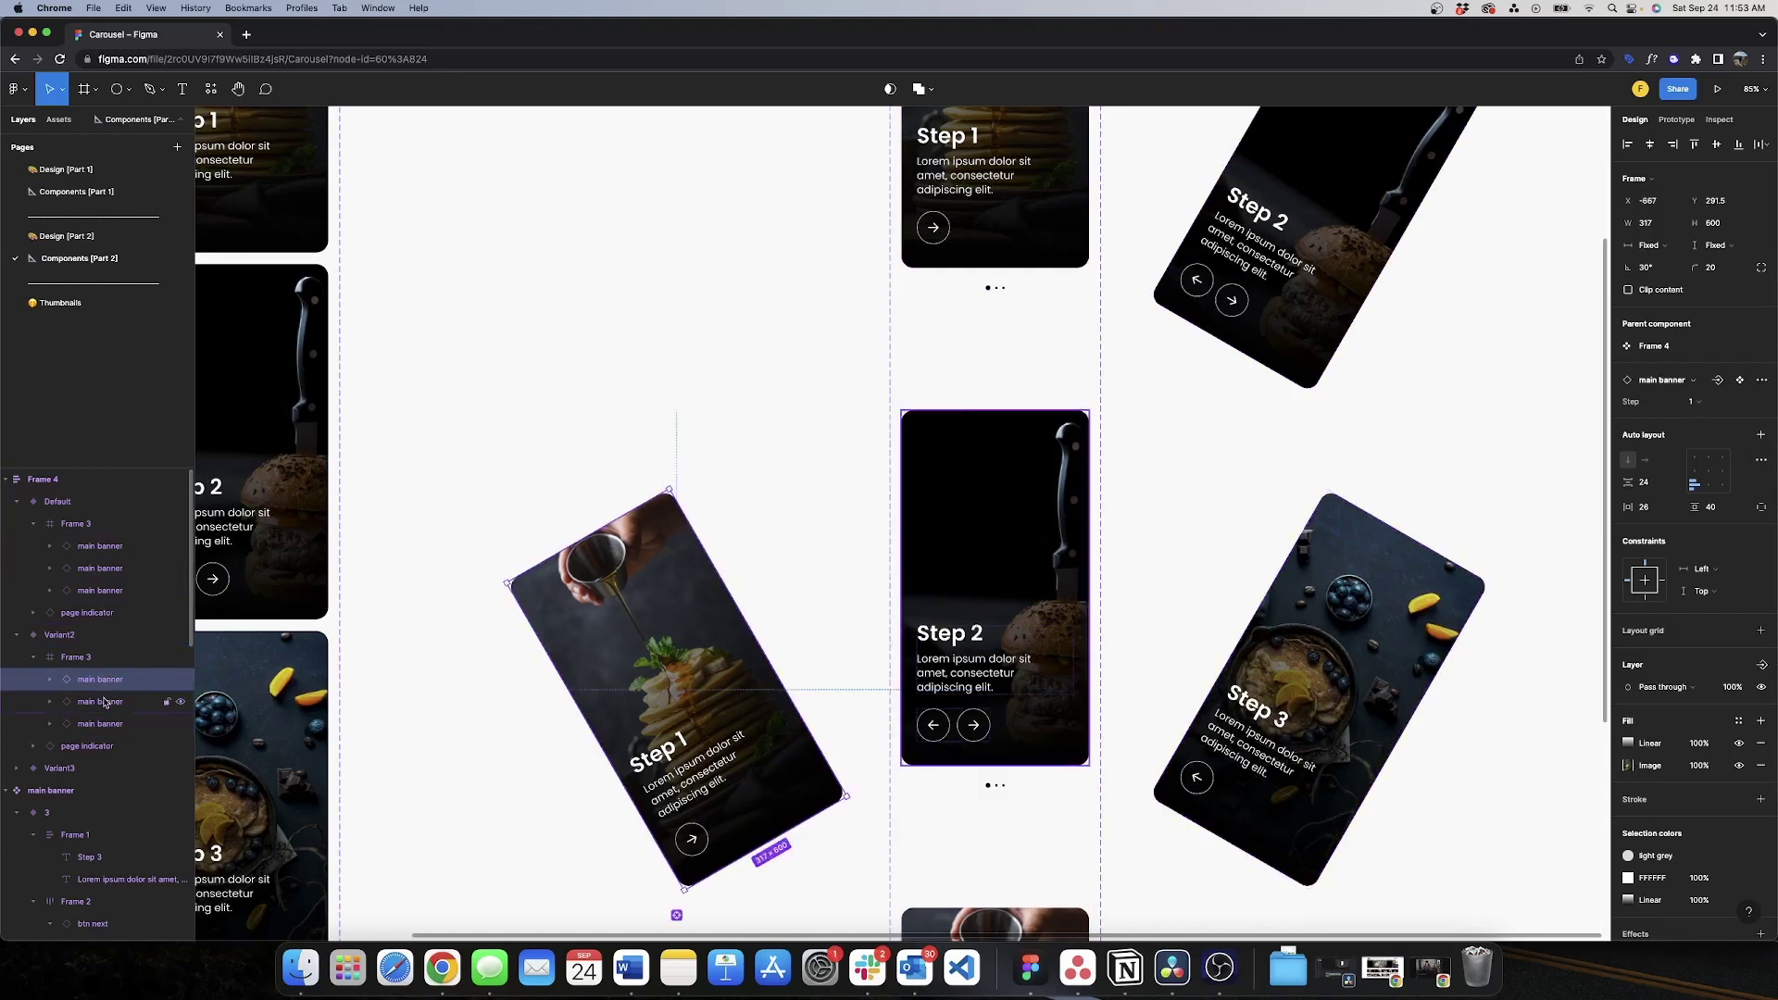
pyautogui.click(107, 726)
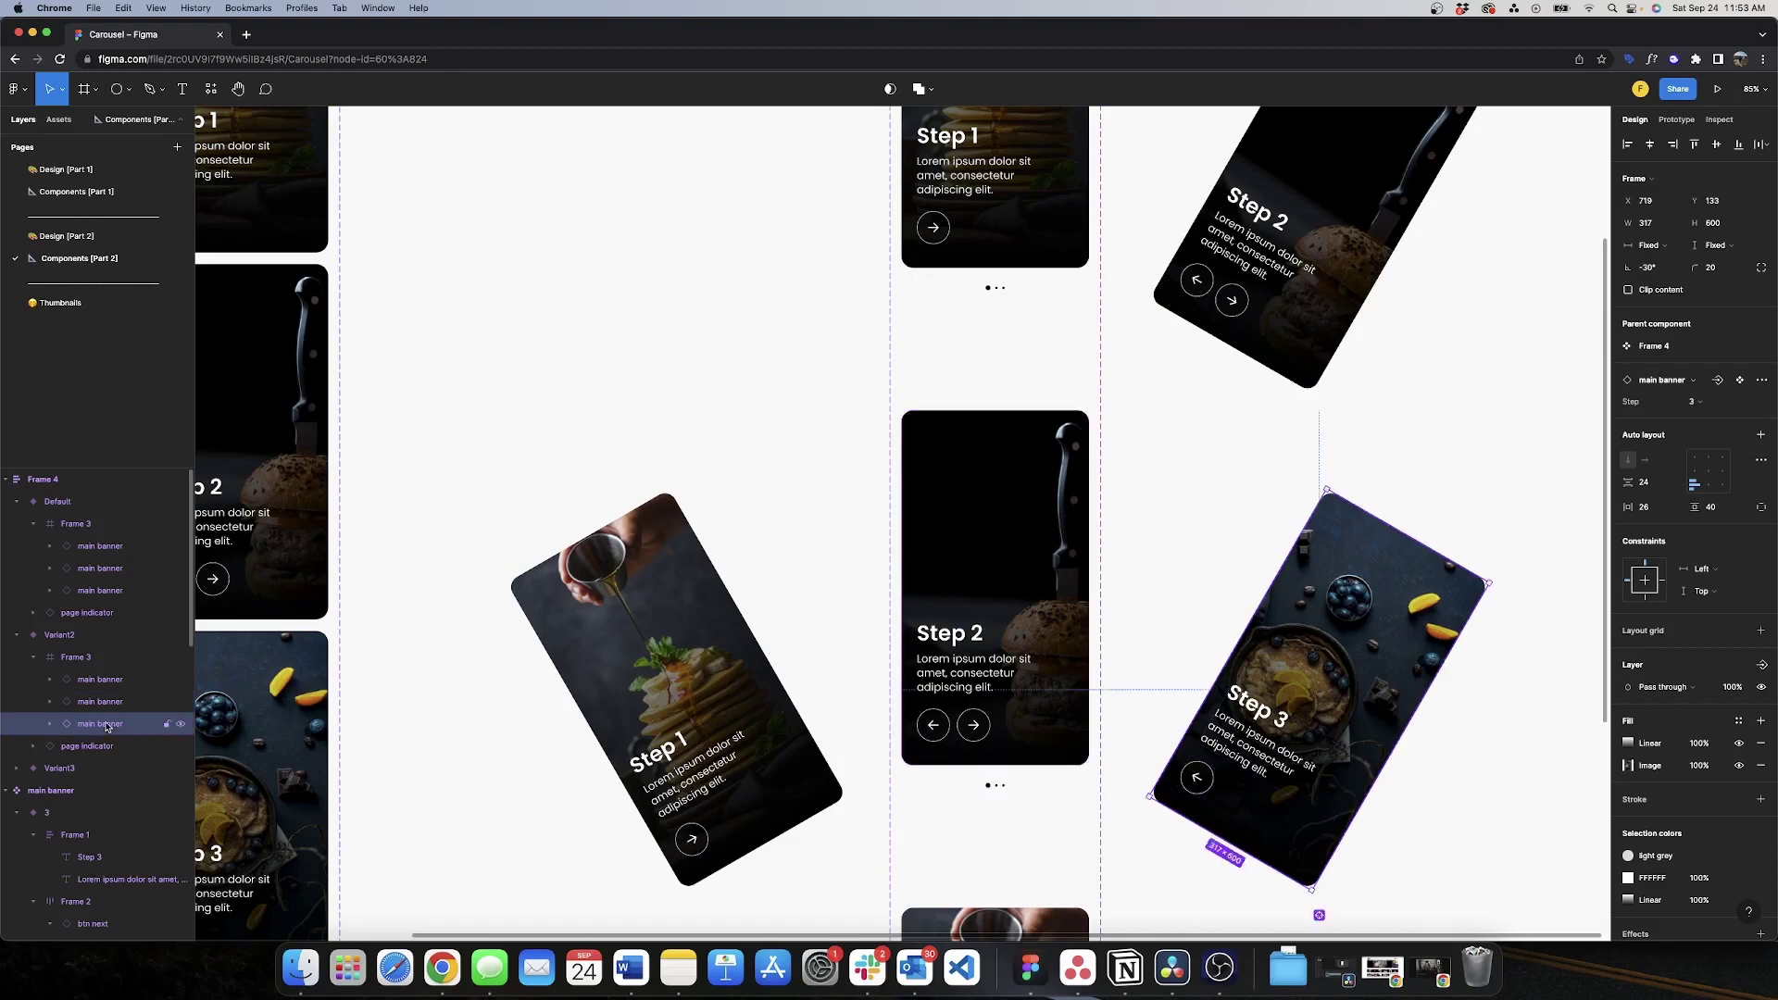
pyautogui.scroll(-10, 685, 528)
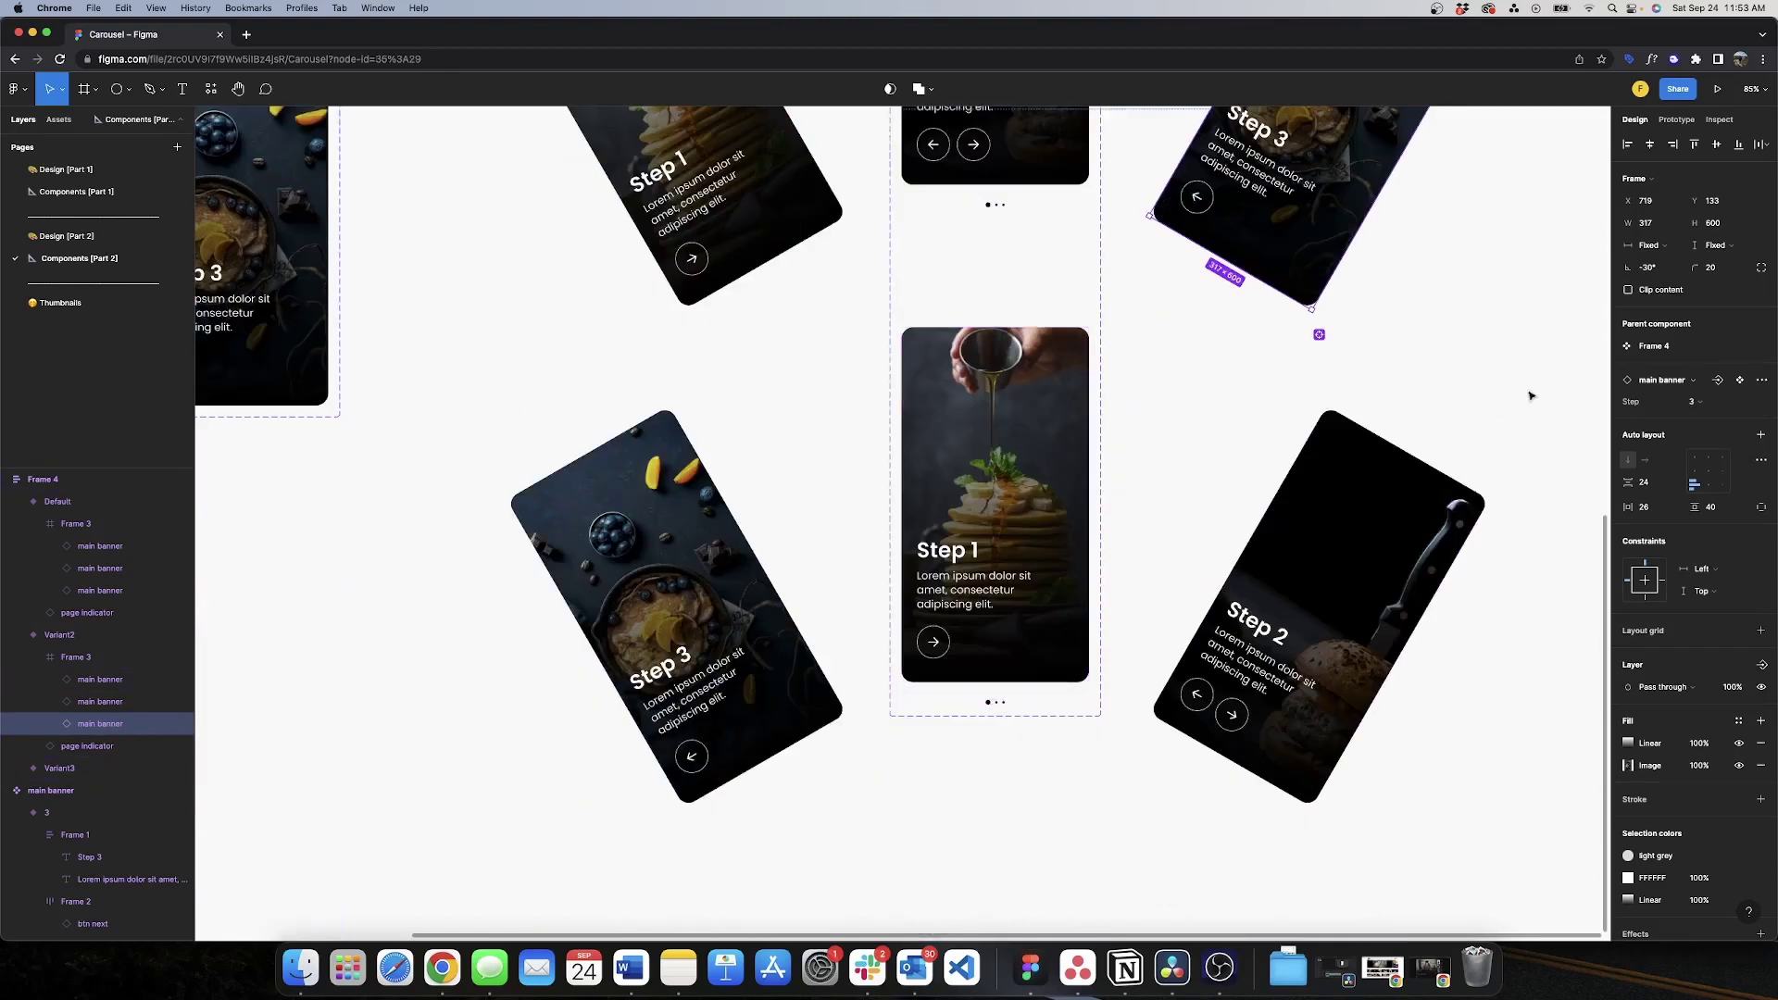
# - Switch Variant3's centre card to Step 3 and delete the right Step 2 card
pyautogui.click(1531, 397)
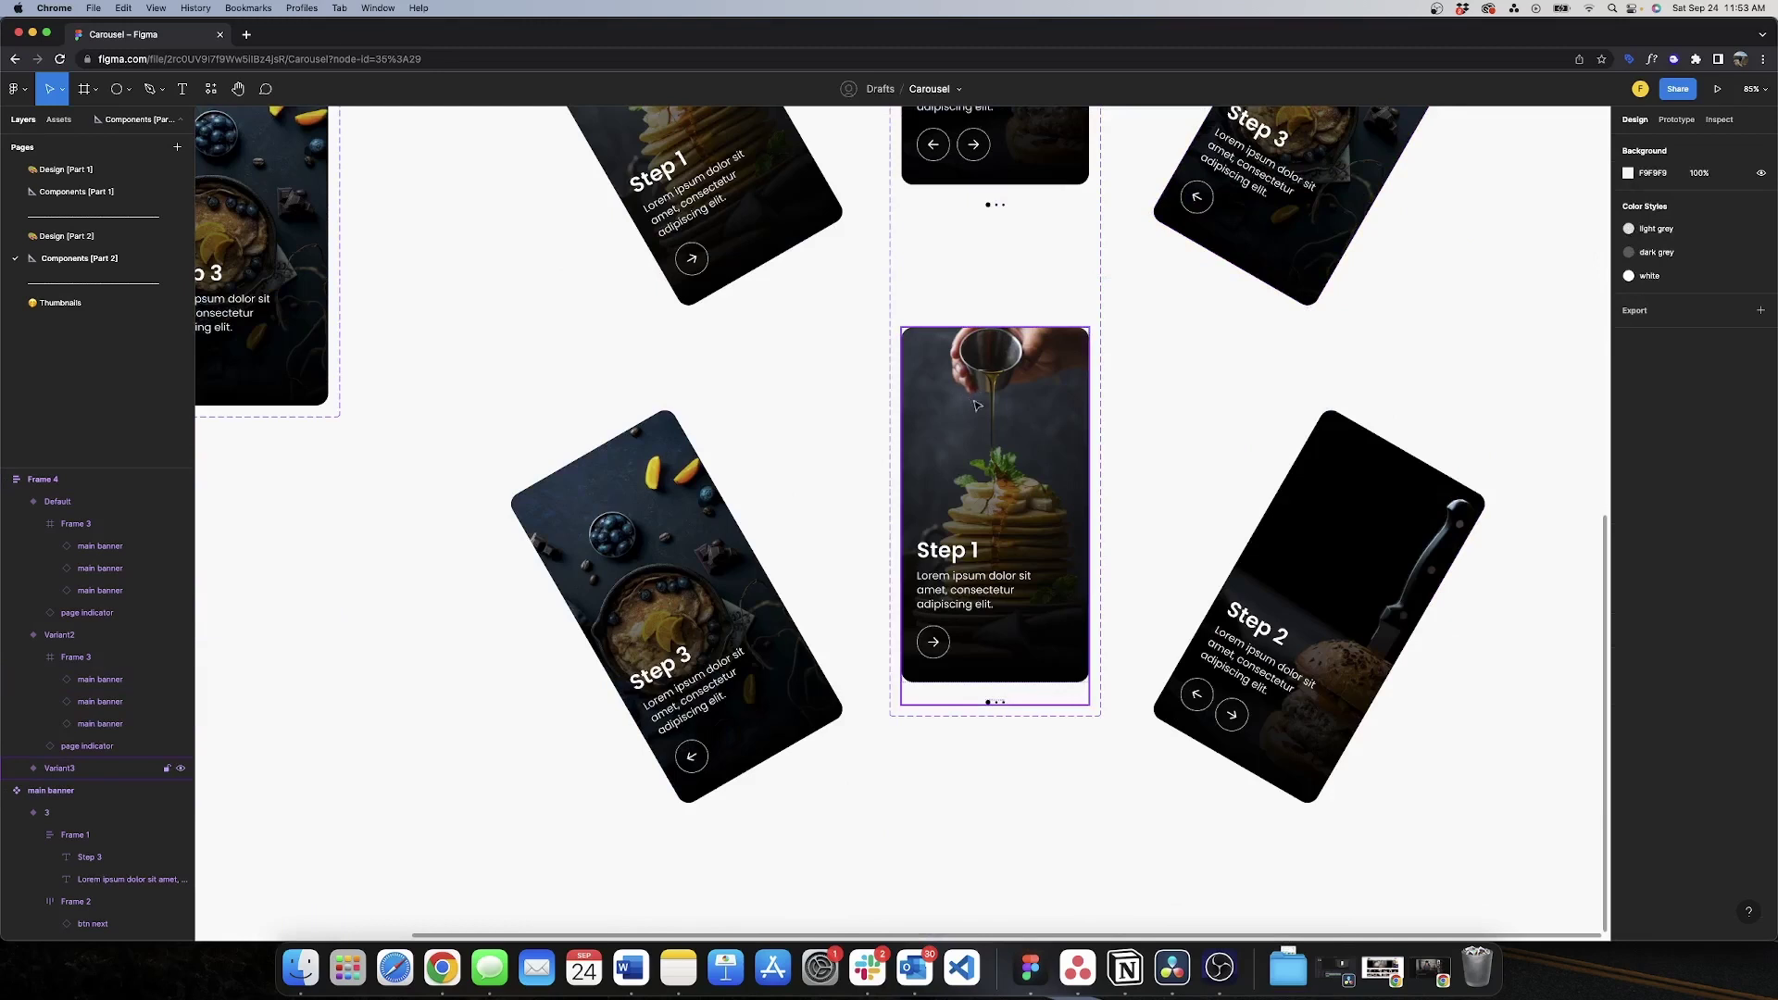
pyautogui.doubleClick(1013, 408)
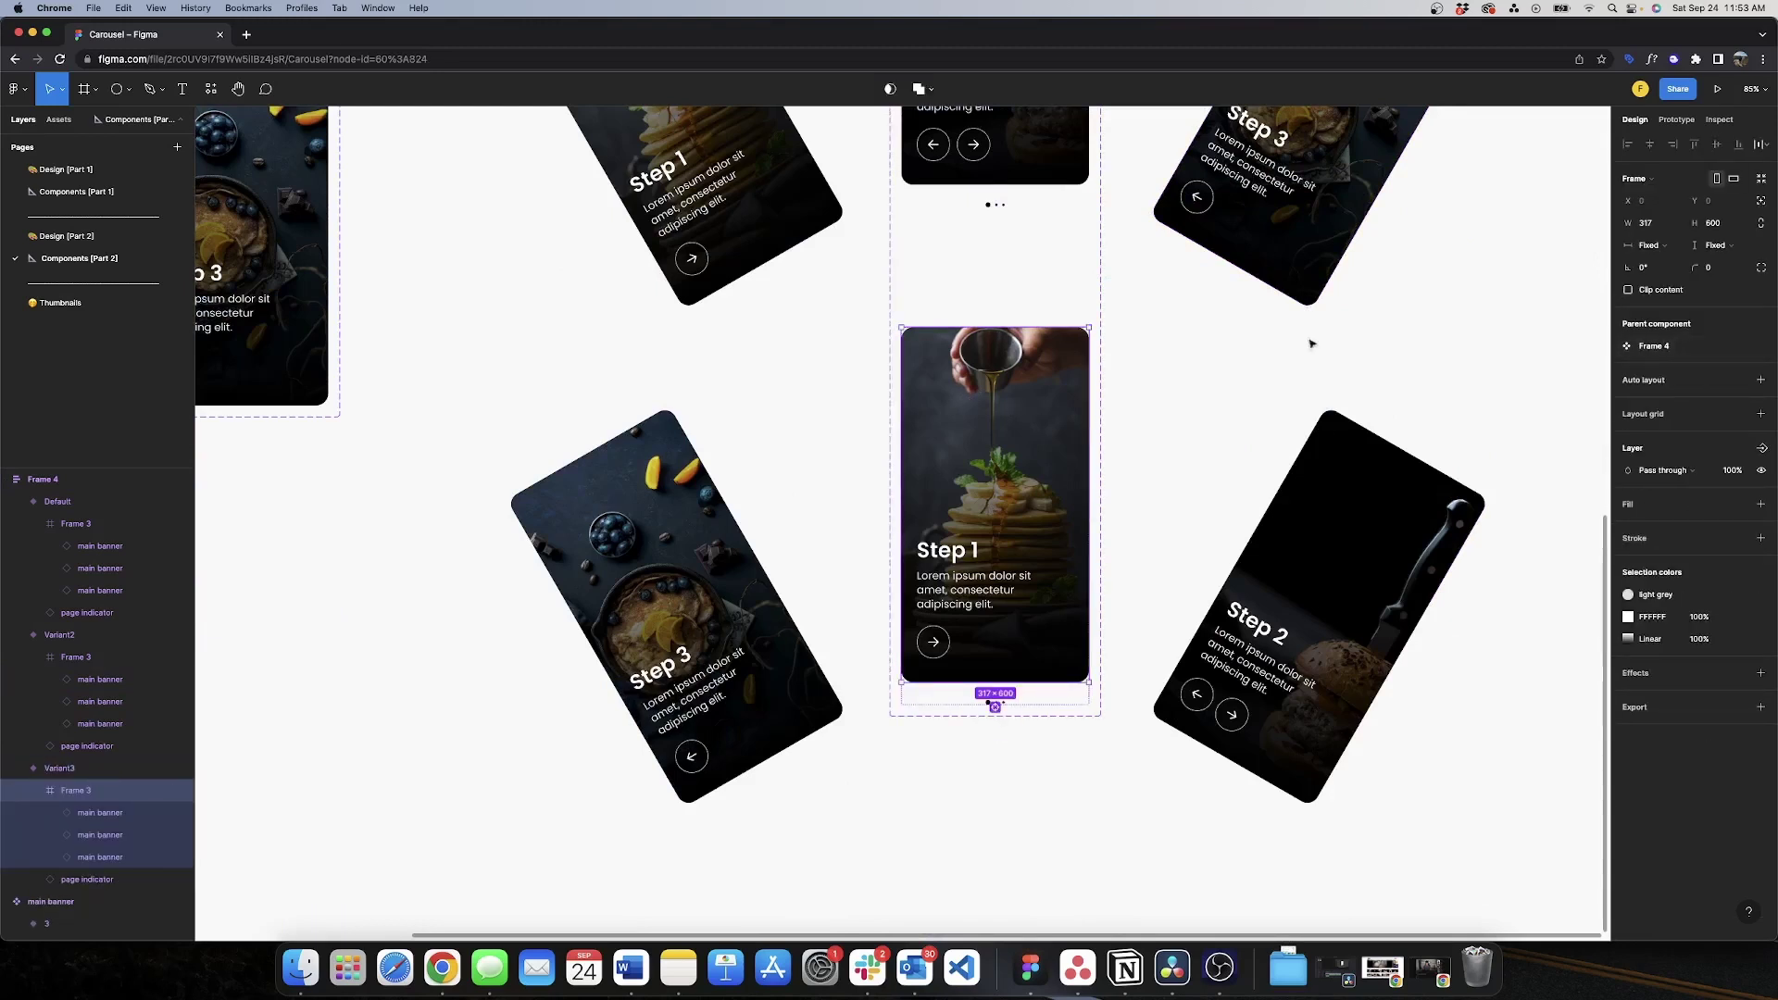
pyautogui.click(1058, 381)
pyautogui.click(1736, 399)
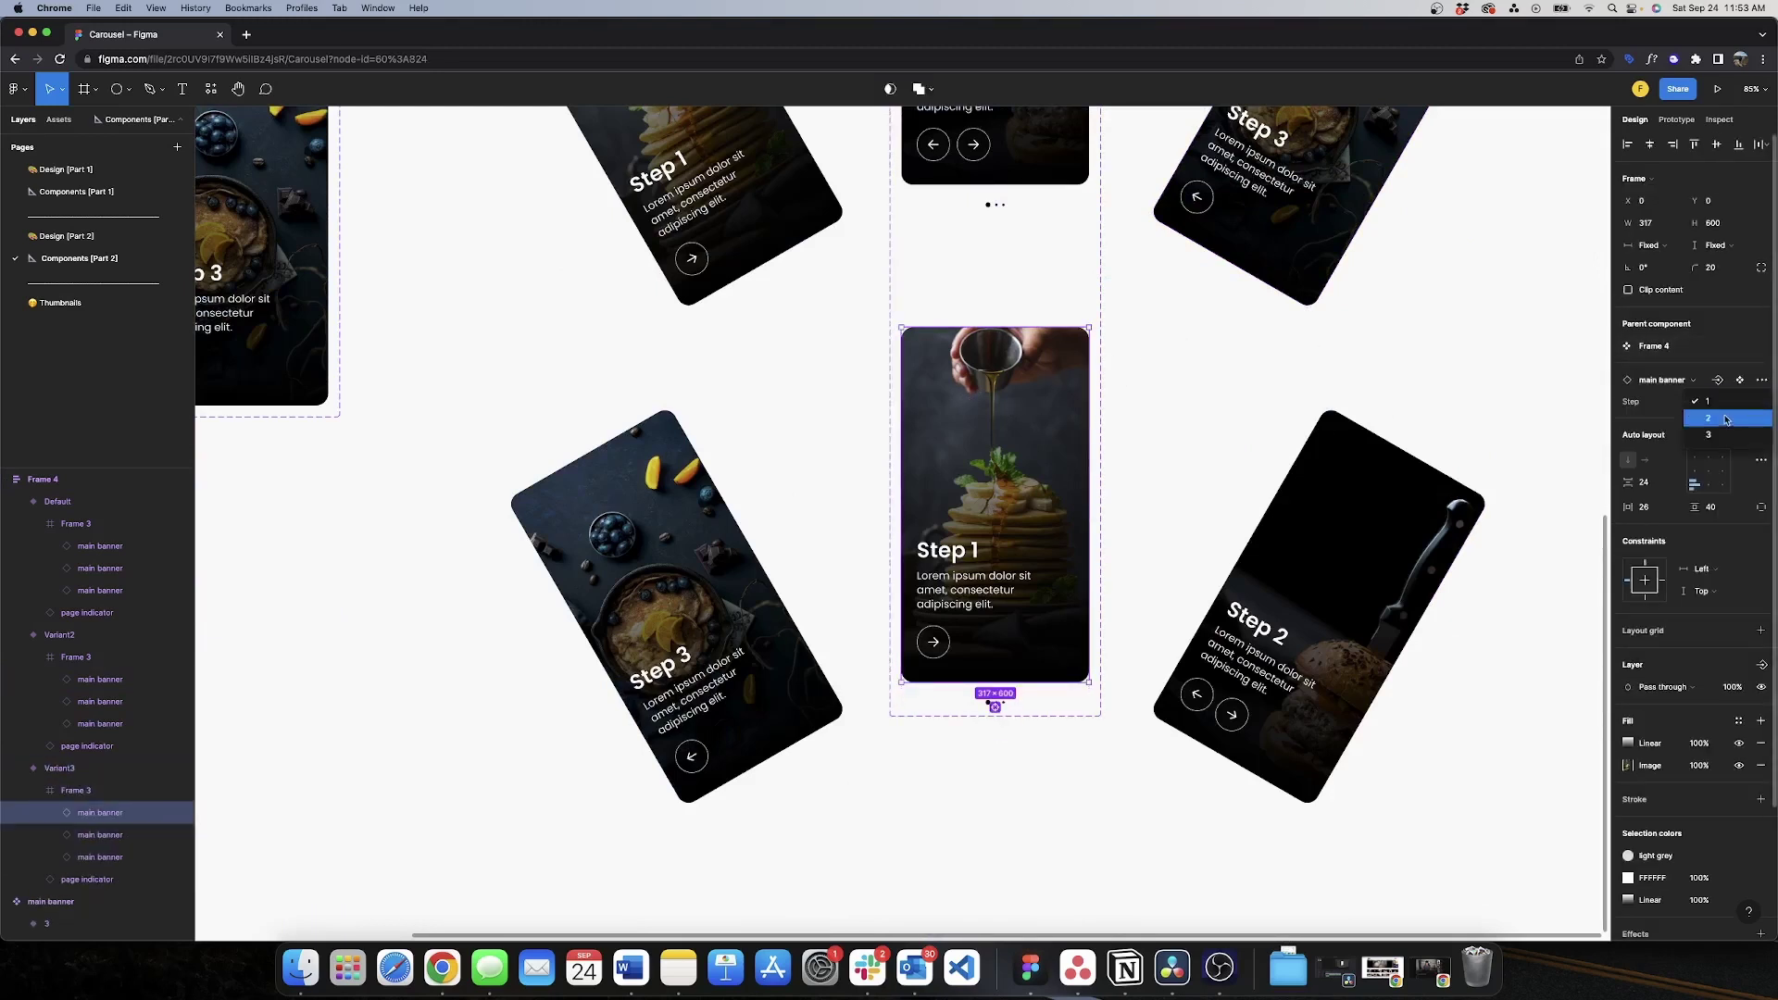
pyautogui.click(1725, 443)
pyautogui.click(1382, 501)
pyautogui.press('Delete')
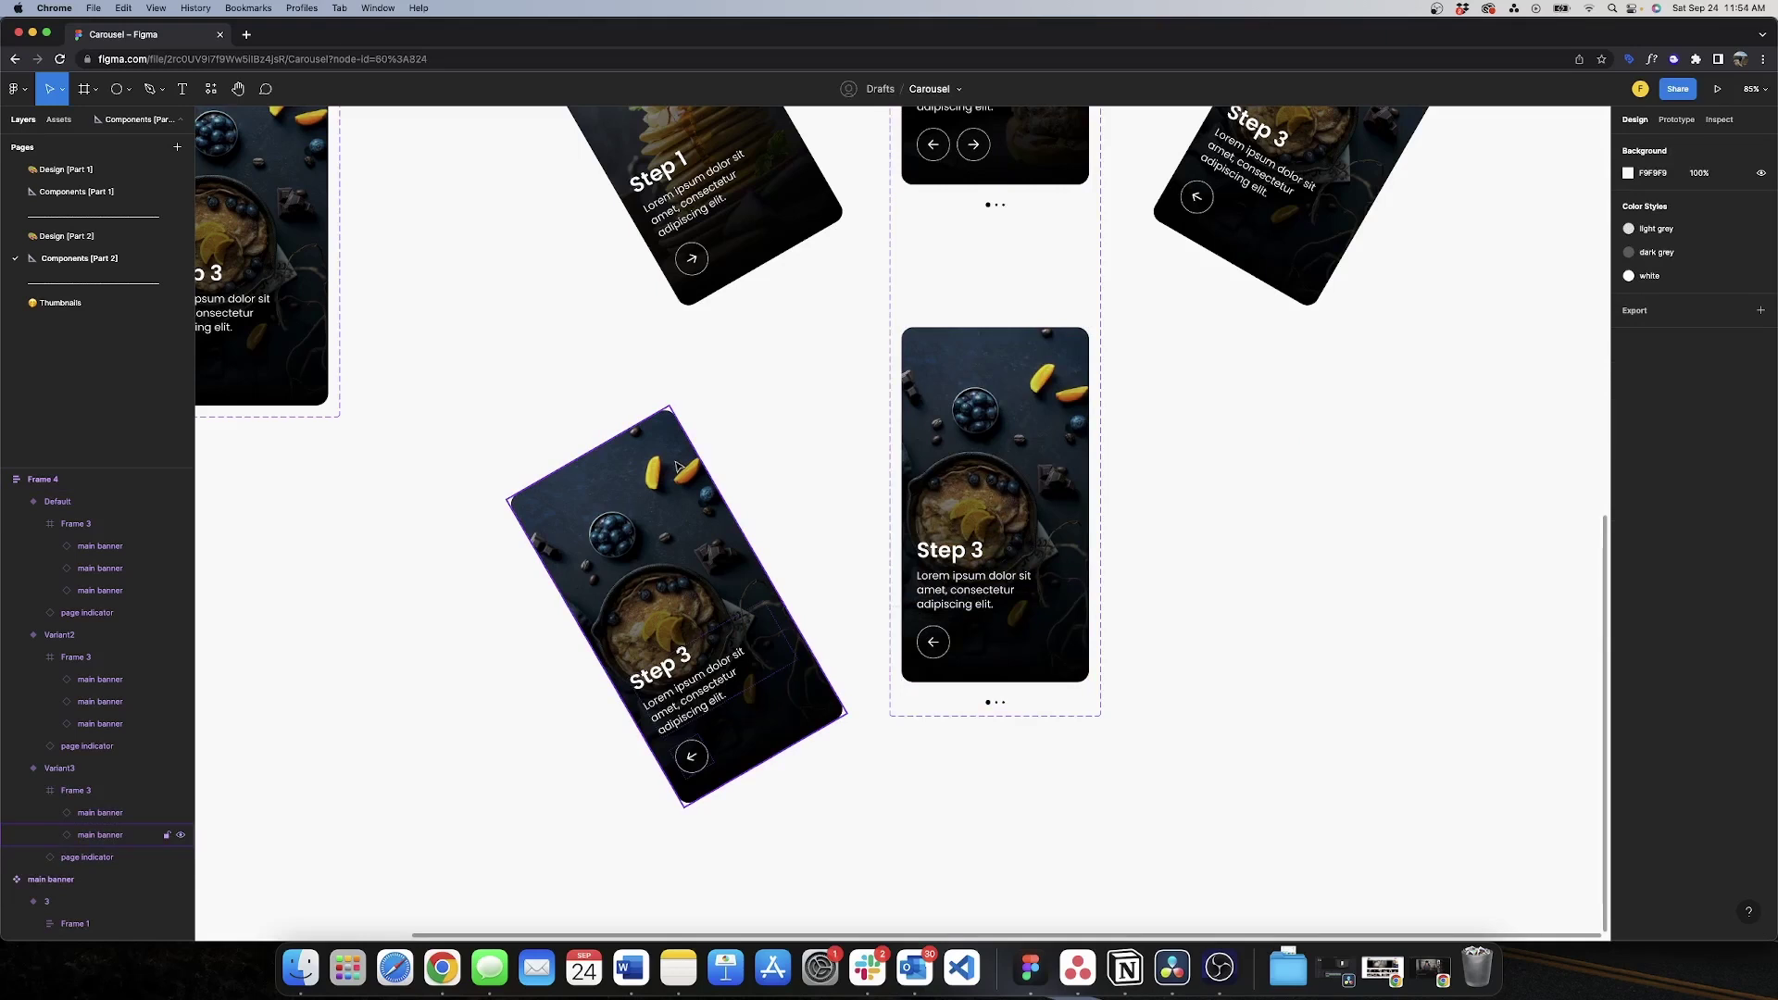
# - Duplicate the left card, set the copy to Step 1, and move its layer to the top of Frame 3
pyautogui.click(677, 466)
pyautogui.press('super+d')
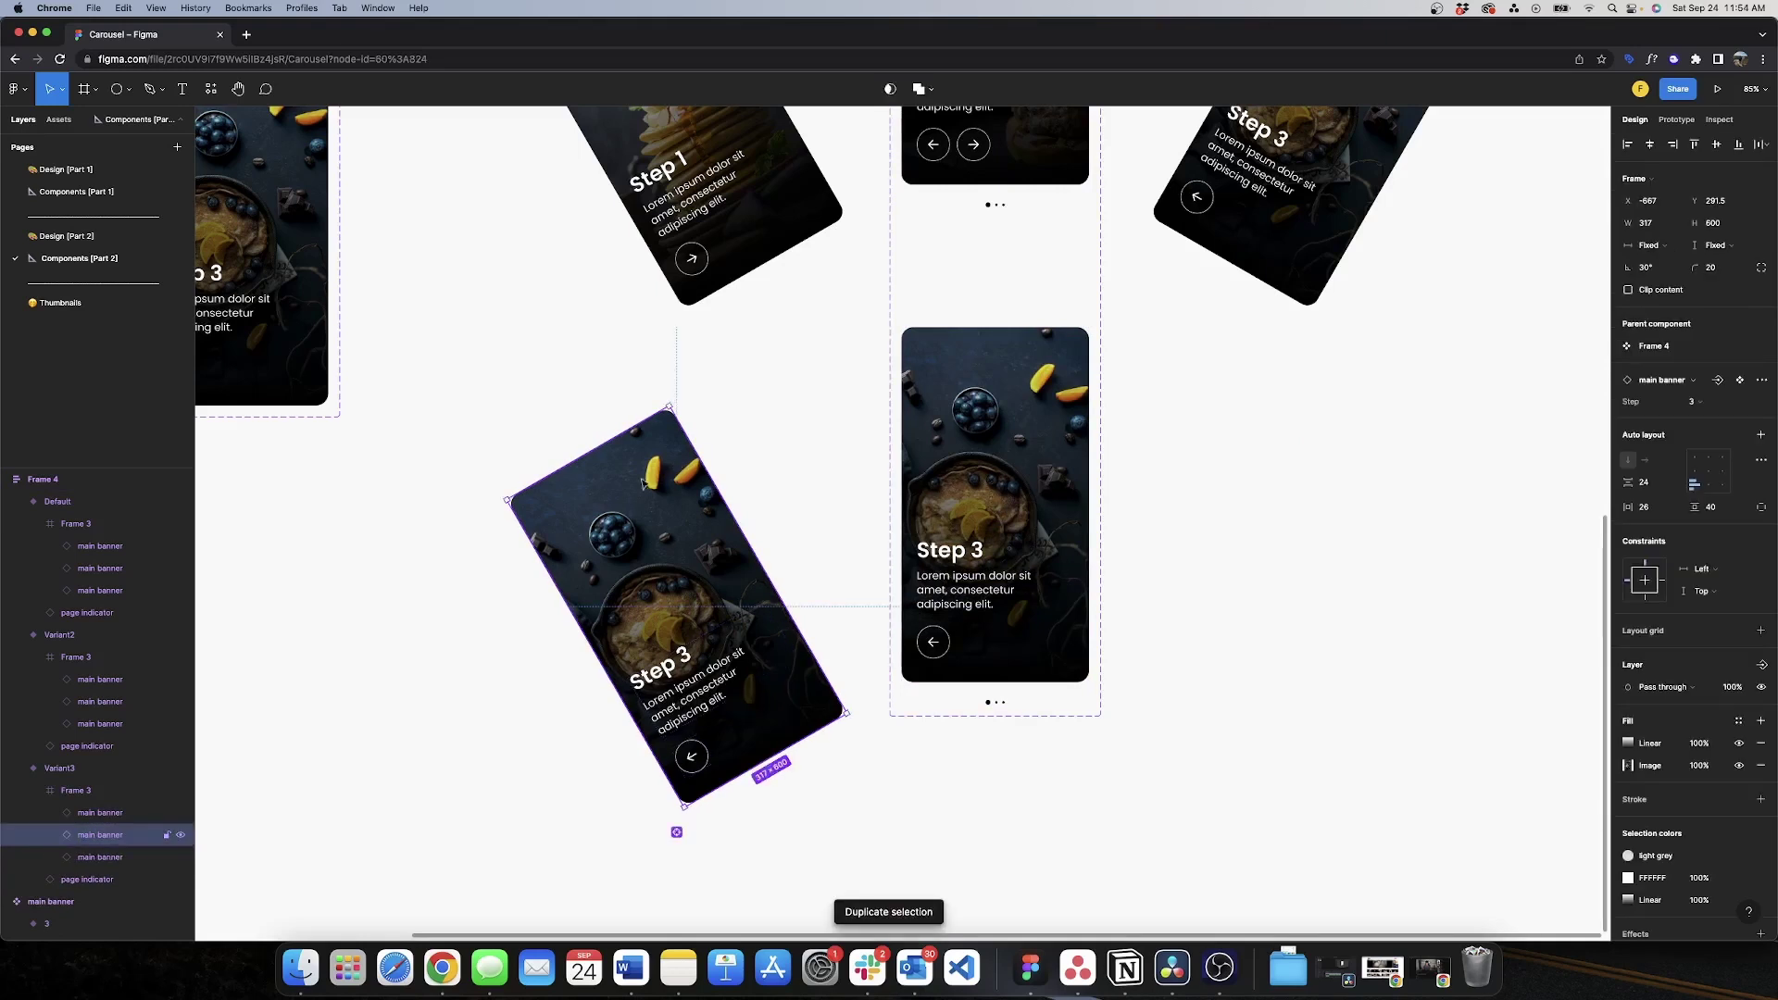
pyautogui.click(118, 857)
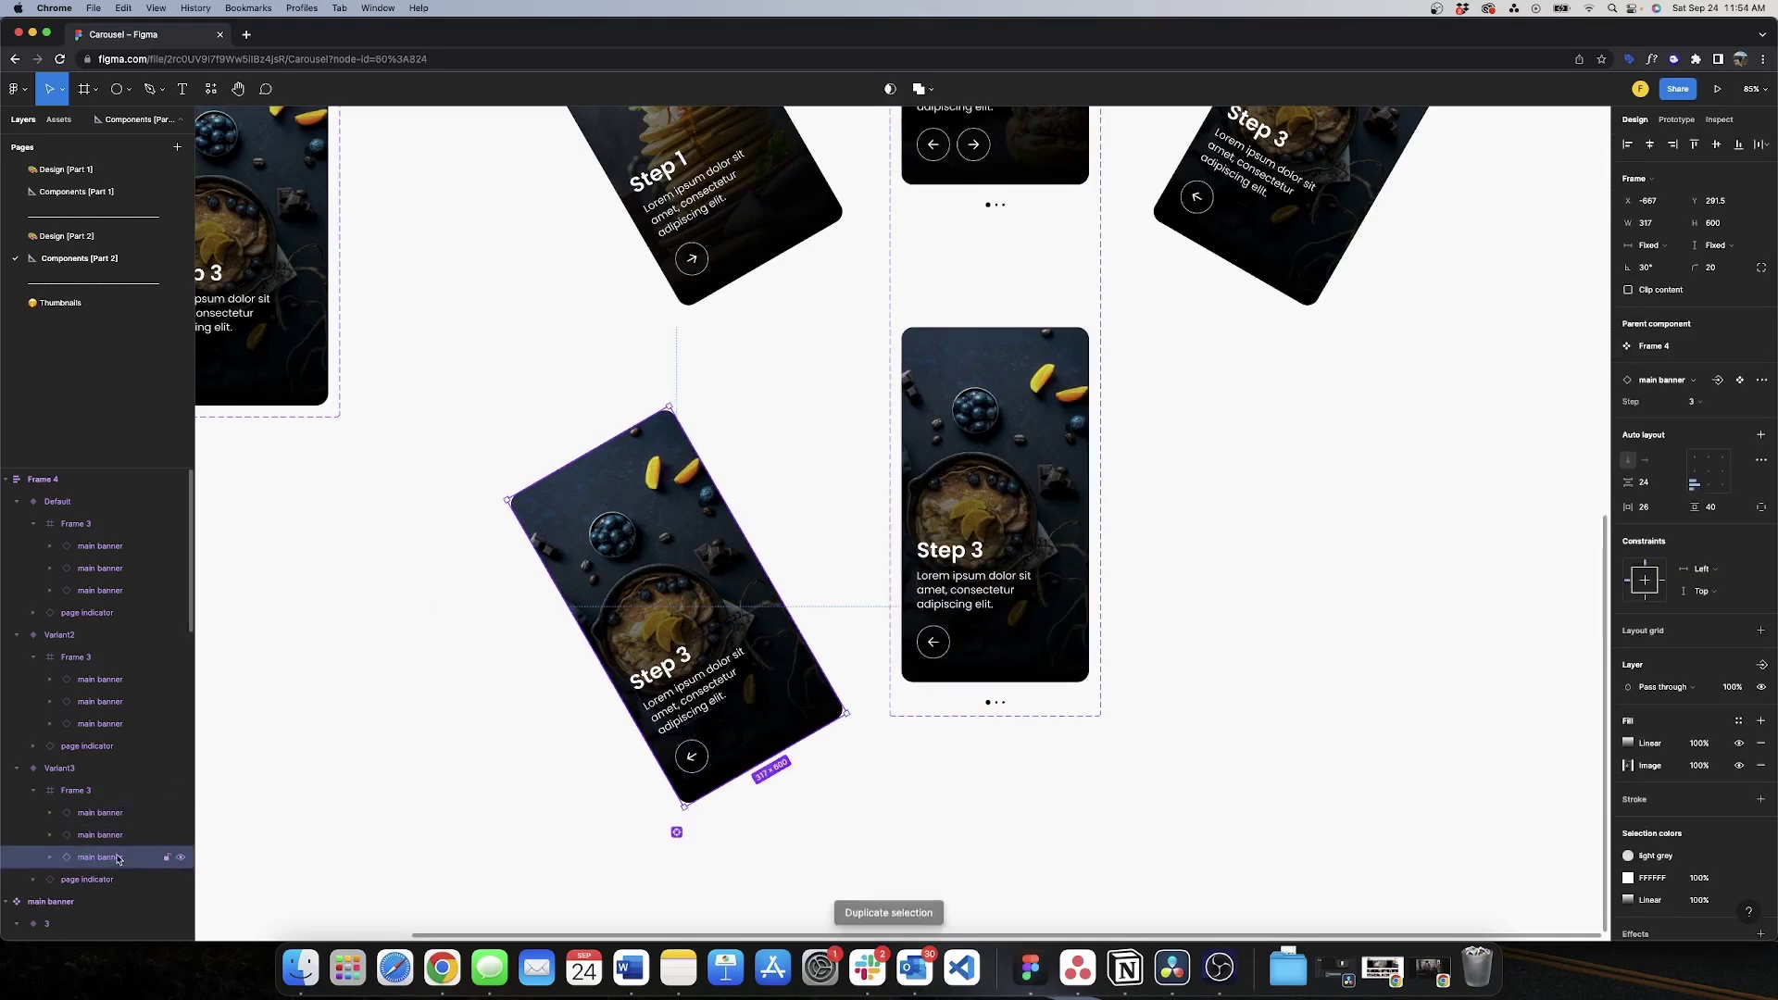
pyautogui.click(1694, 402)
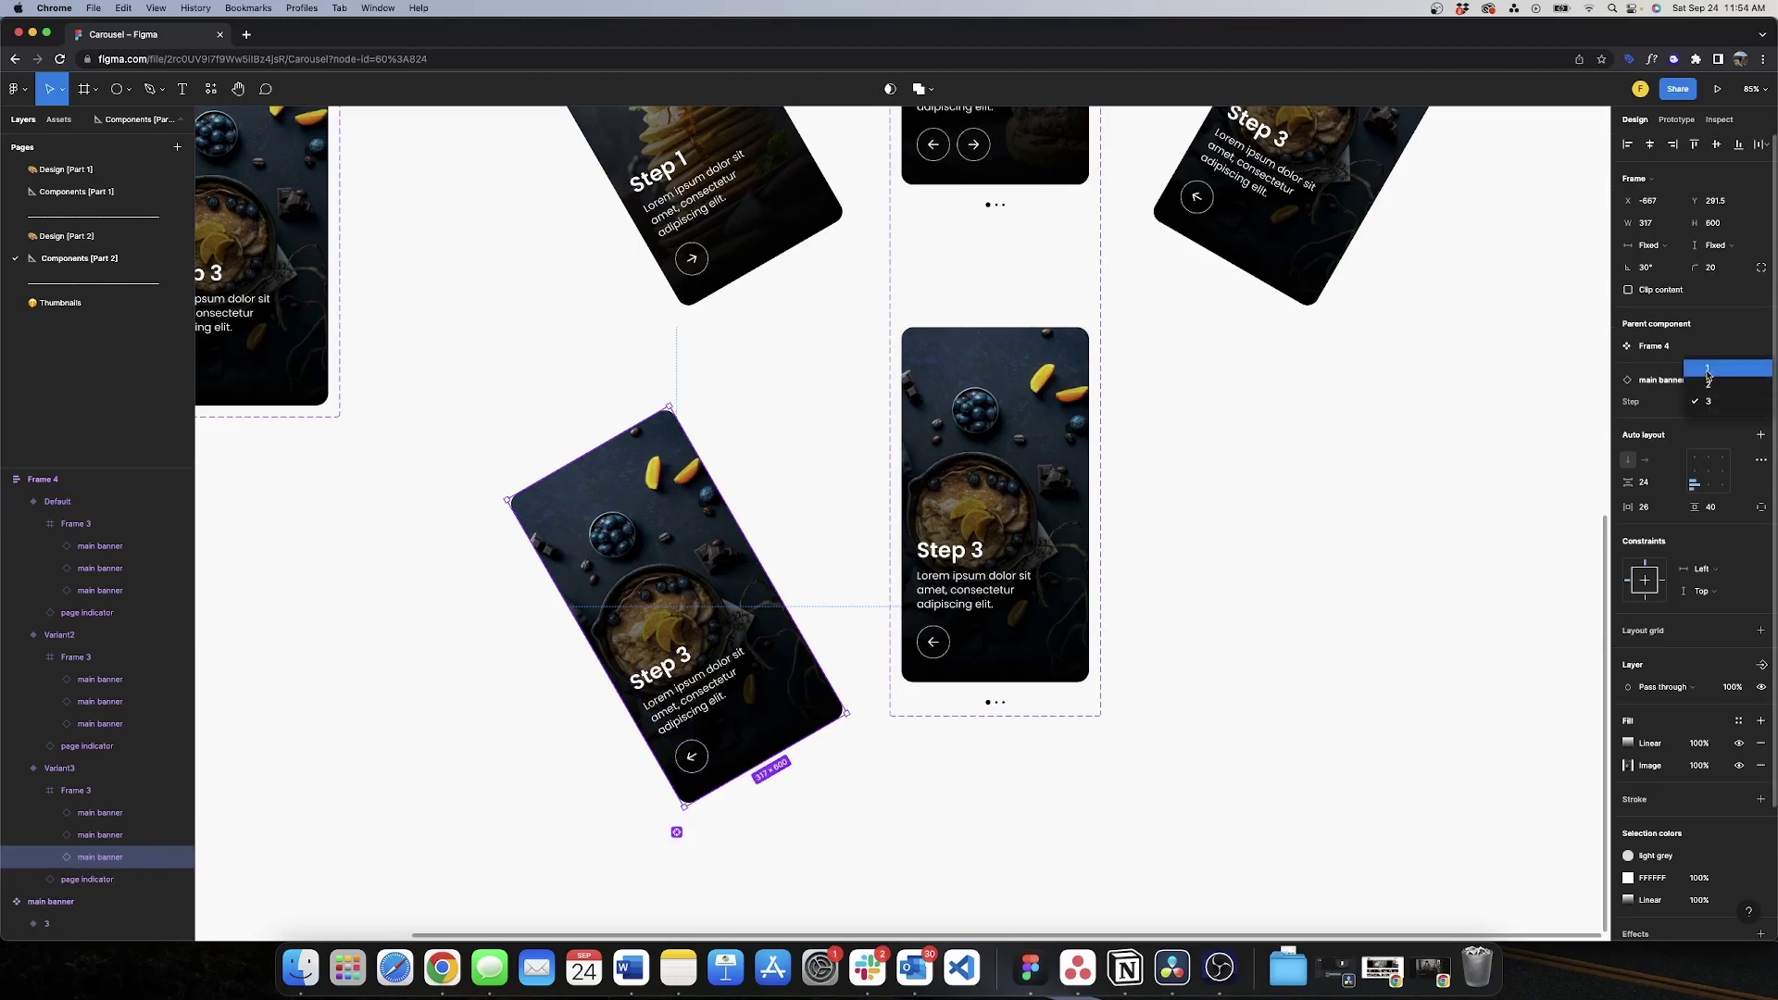
pyautogui.click(1709, 371)
pyautogui.moveTo(125, 866)
pyautogui.mouseDown()
pyautogui.moveTo(111, 813)
pyautogui.moveTo(130, 865)
pyautogui.moveTo(118, 833)
pyautogui.mouseUp()
pyautogui.click(110, 836)
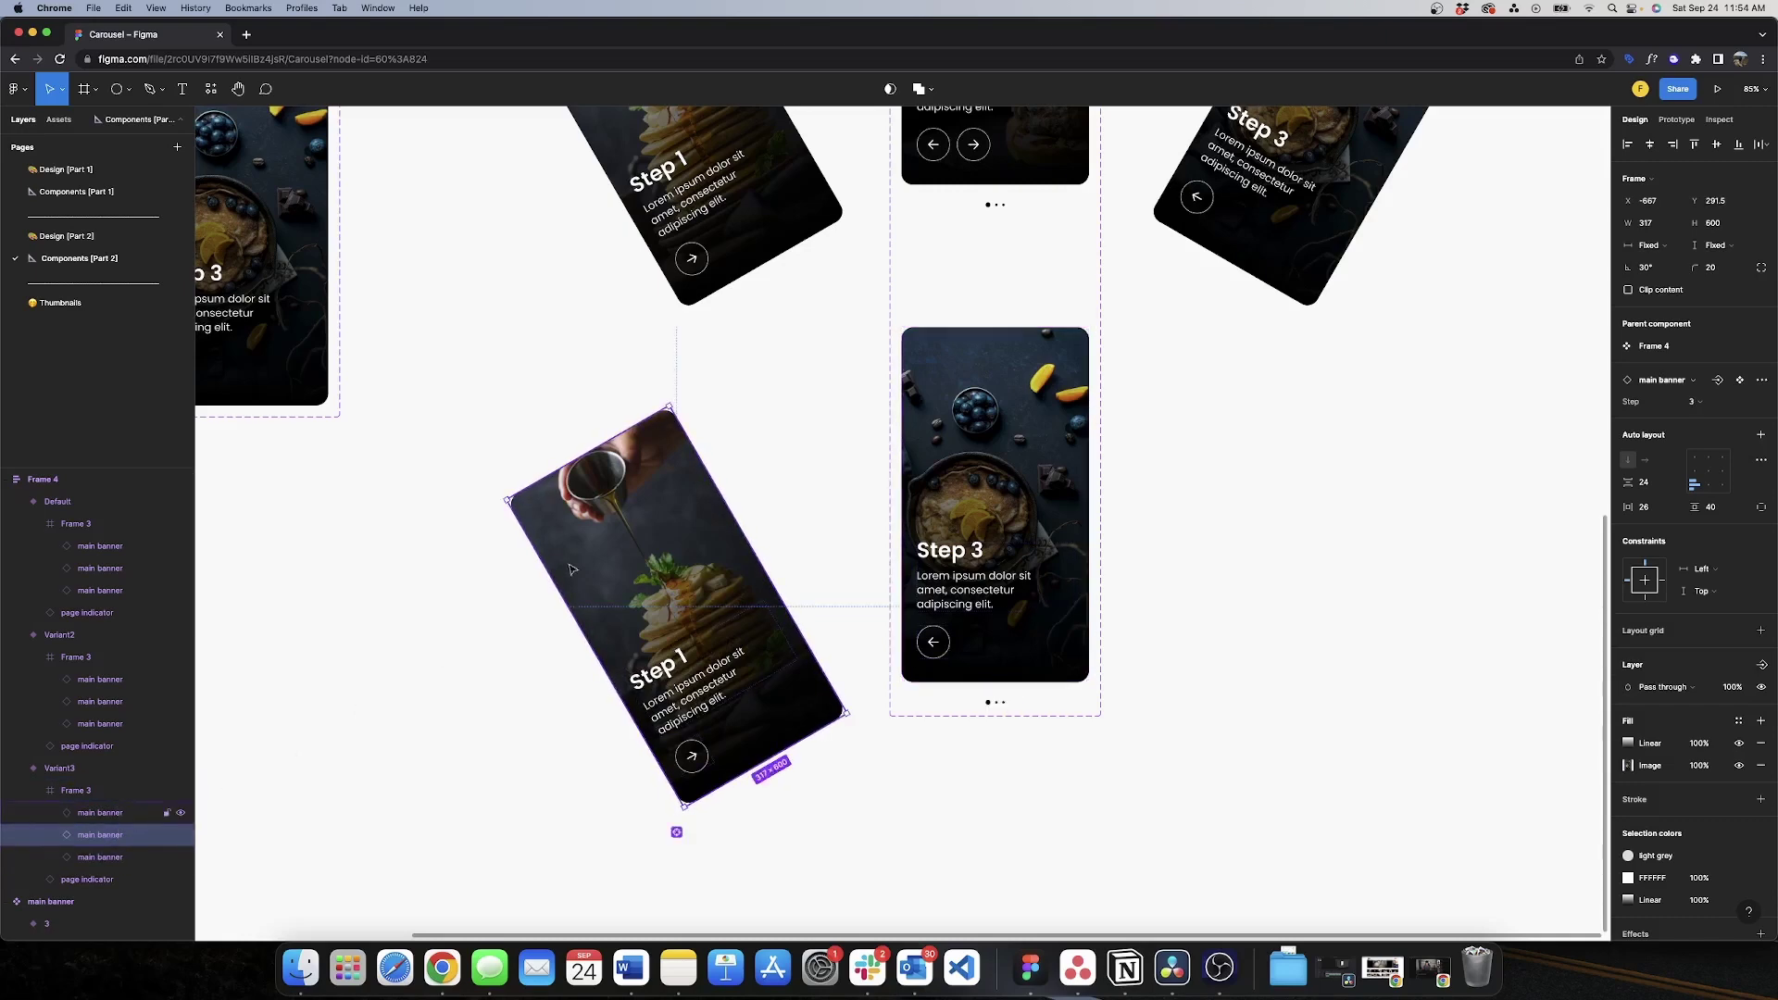
pyautogui.click(834, 556)
pyautogui.scroll(-5, 1219, 508)
pyautogui.scroll(3, 1211, 508)
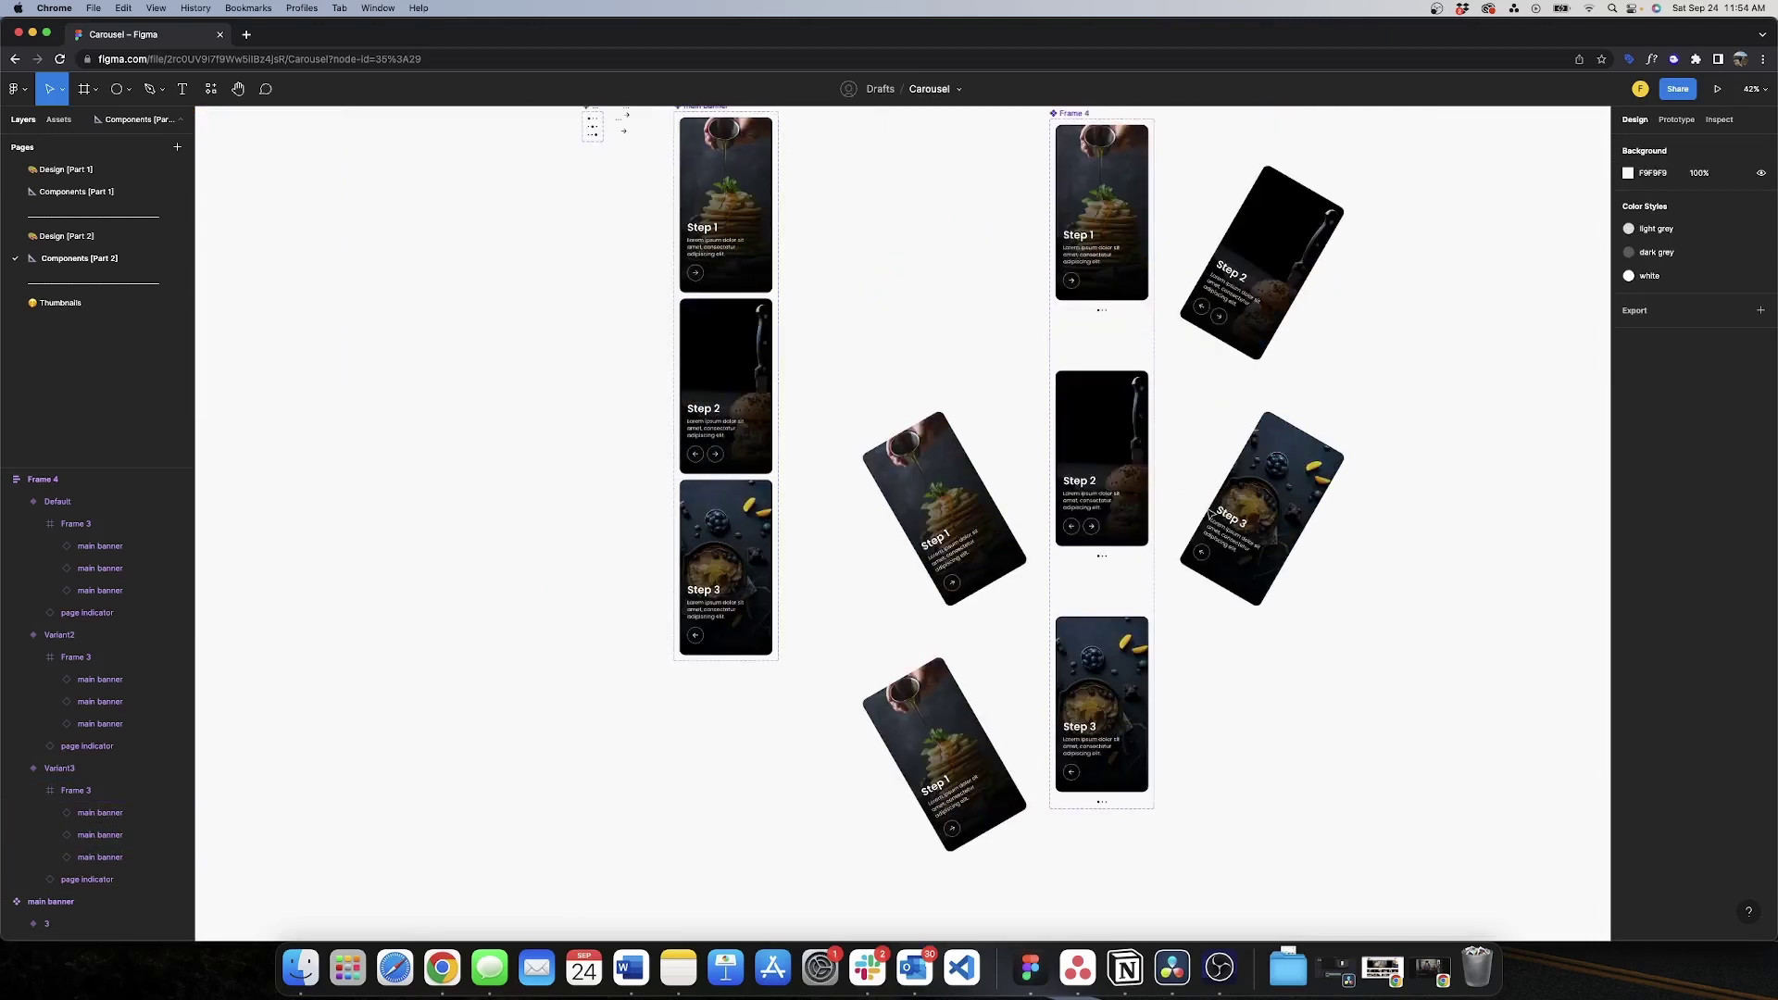
# - Rename Frame 4 to 'drag container' and its variant property to 'page'
pyautogui.click(1075, 312)
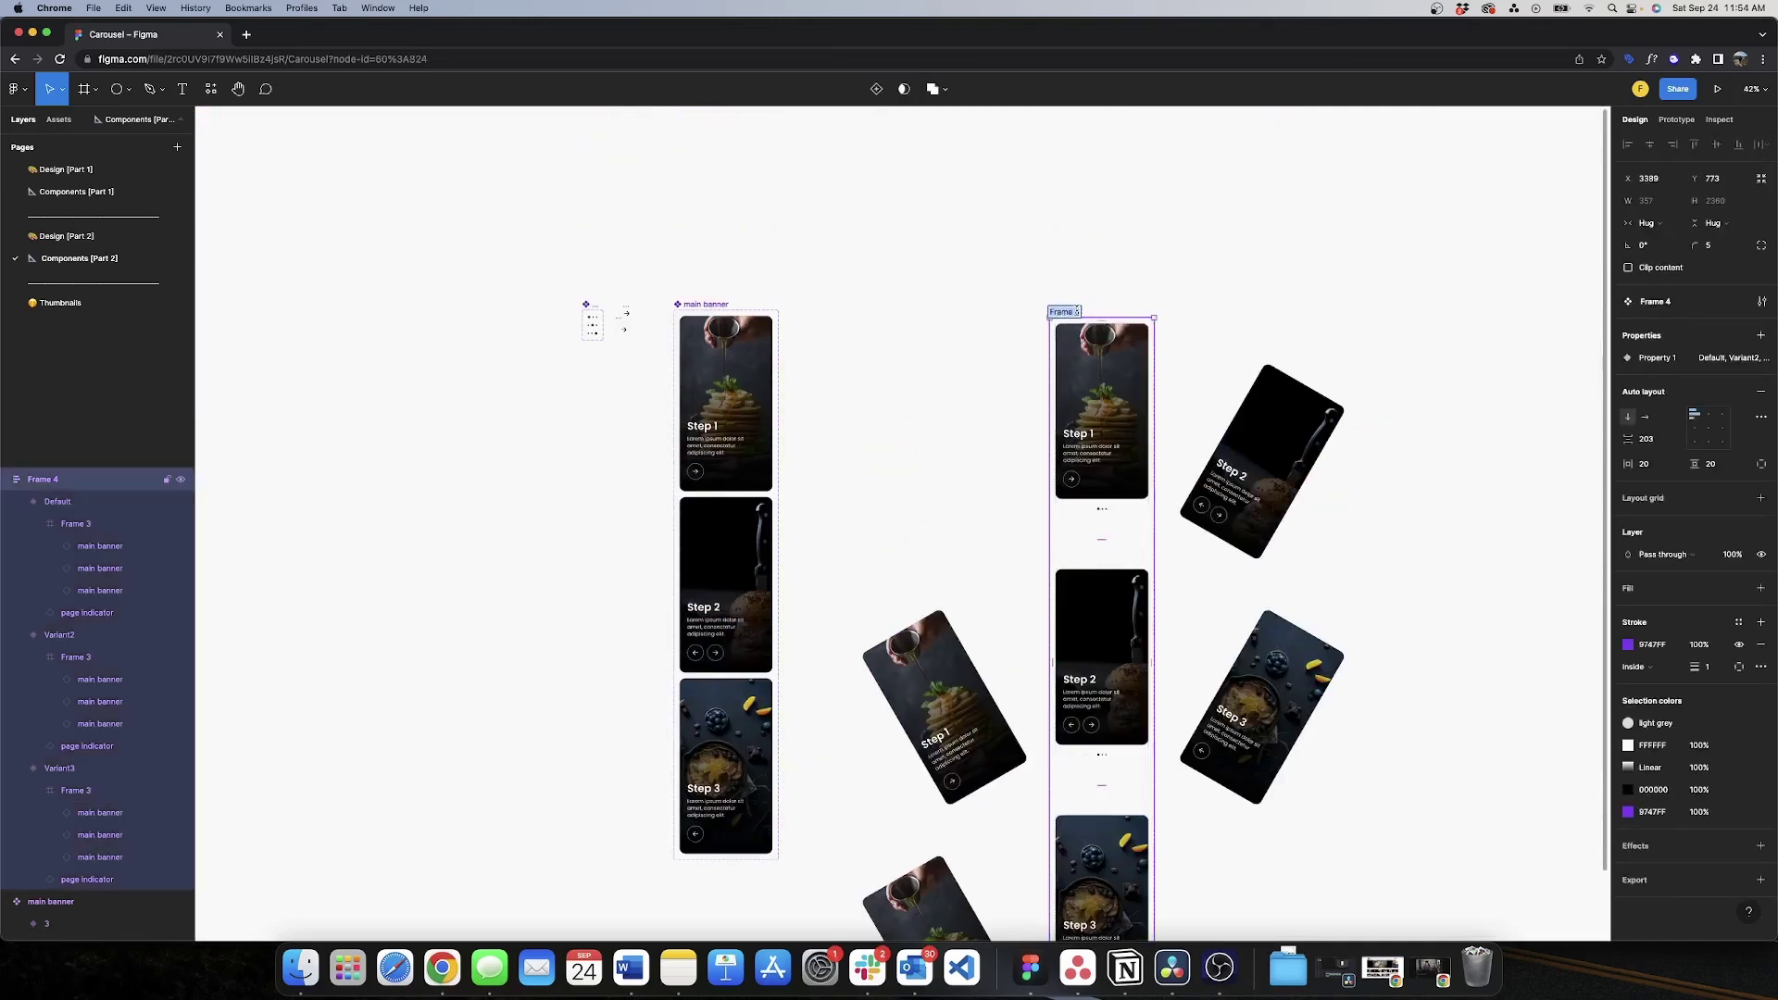
pyautogui.write('drag container')
pyautogui.press('Return')
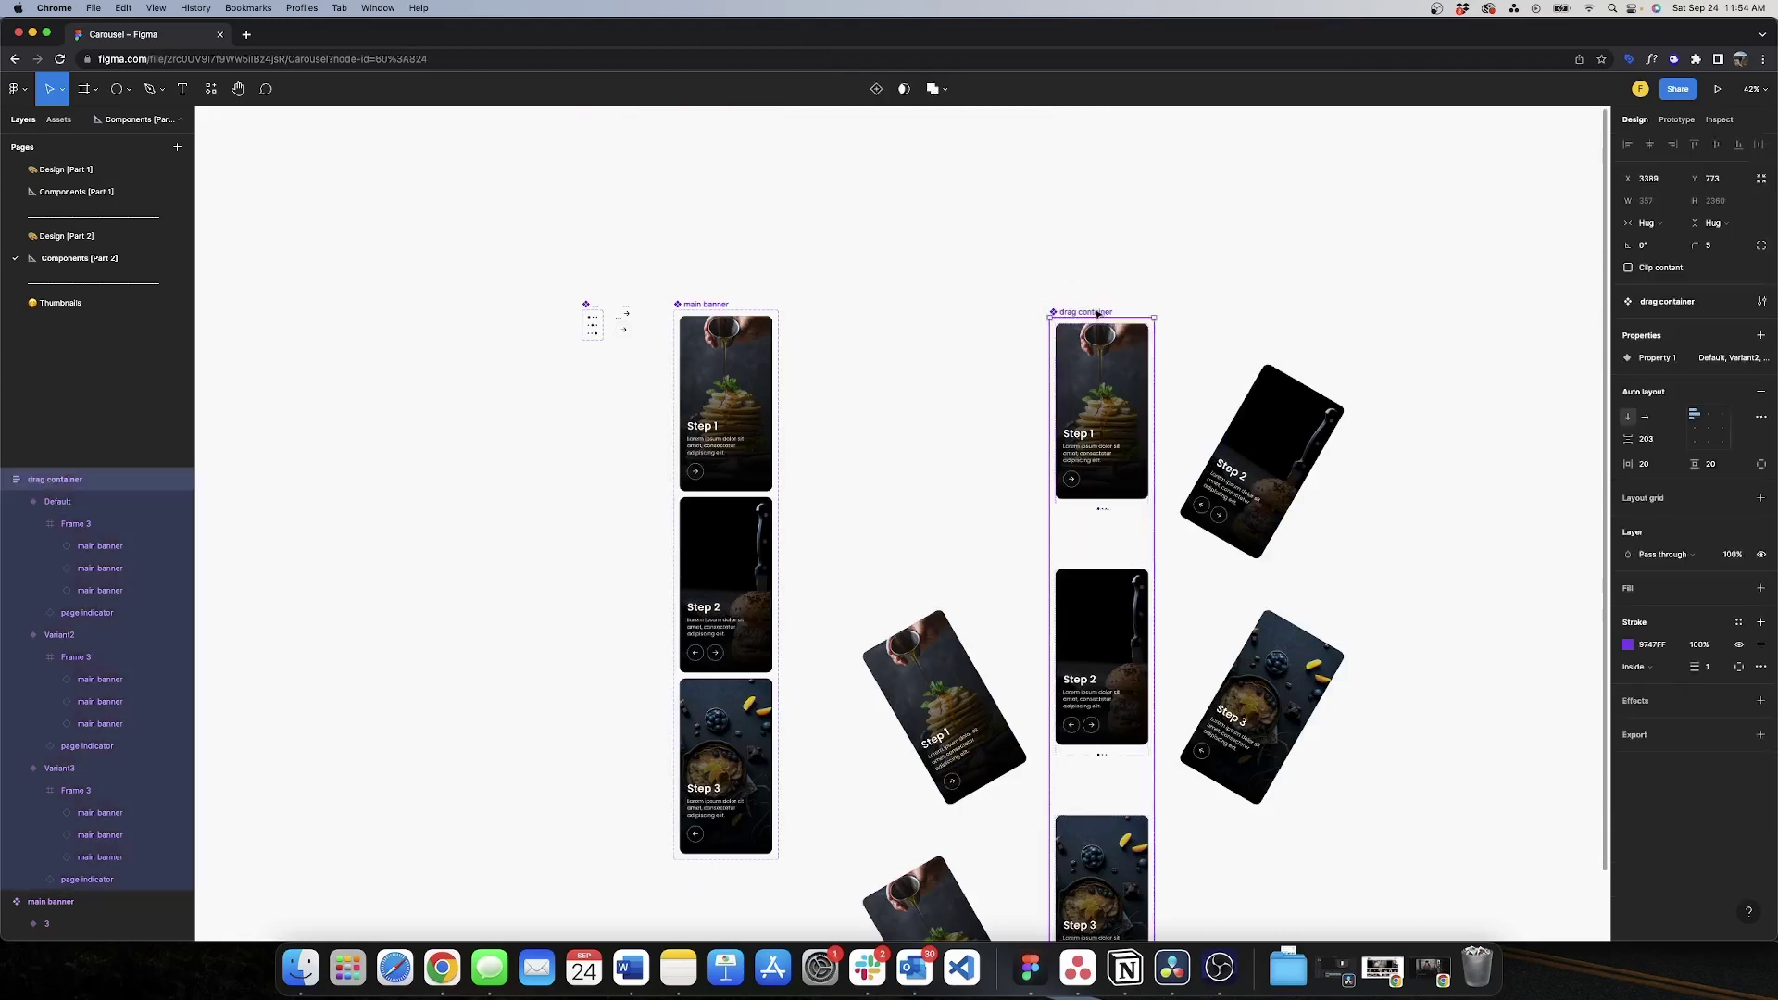
pyautogui.doubleClick(1664, 359)
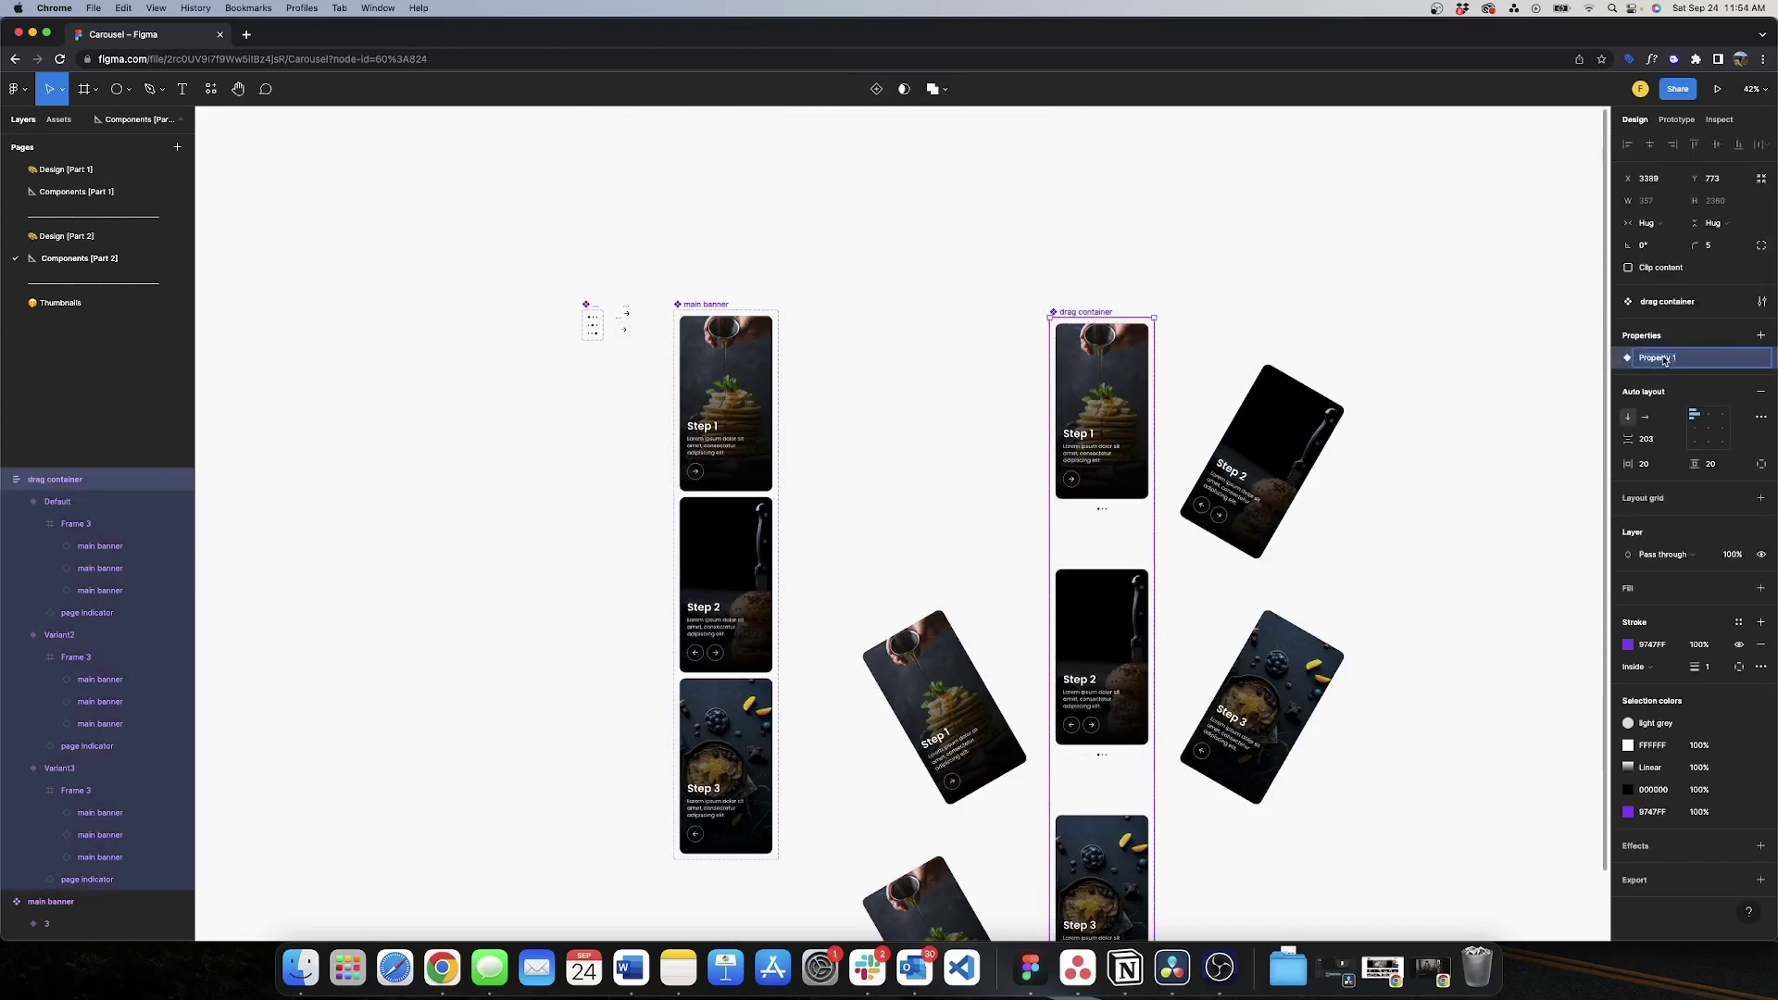
pyautogui.write('page')
pyautogui.click(1349, 178)
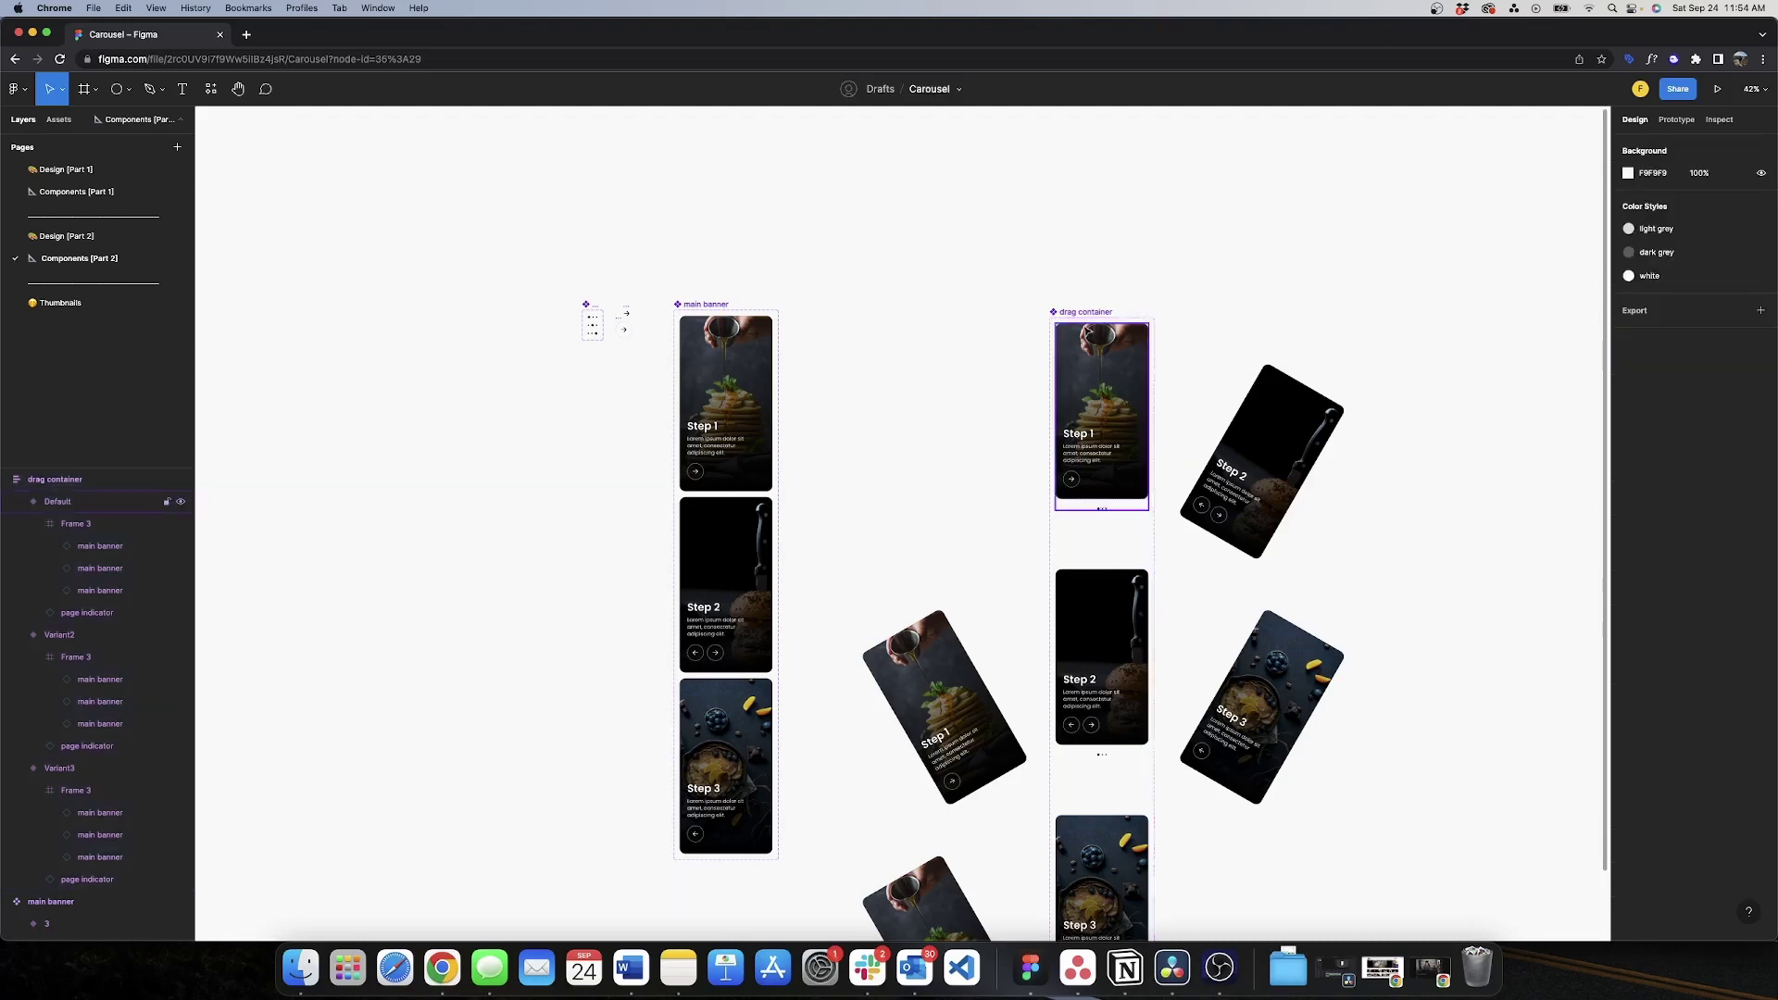
# - Set the three variants' page values to 1, 2 and 3
pyautogui.click(1085, 331)
pyautogui.click(1103, 407)
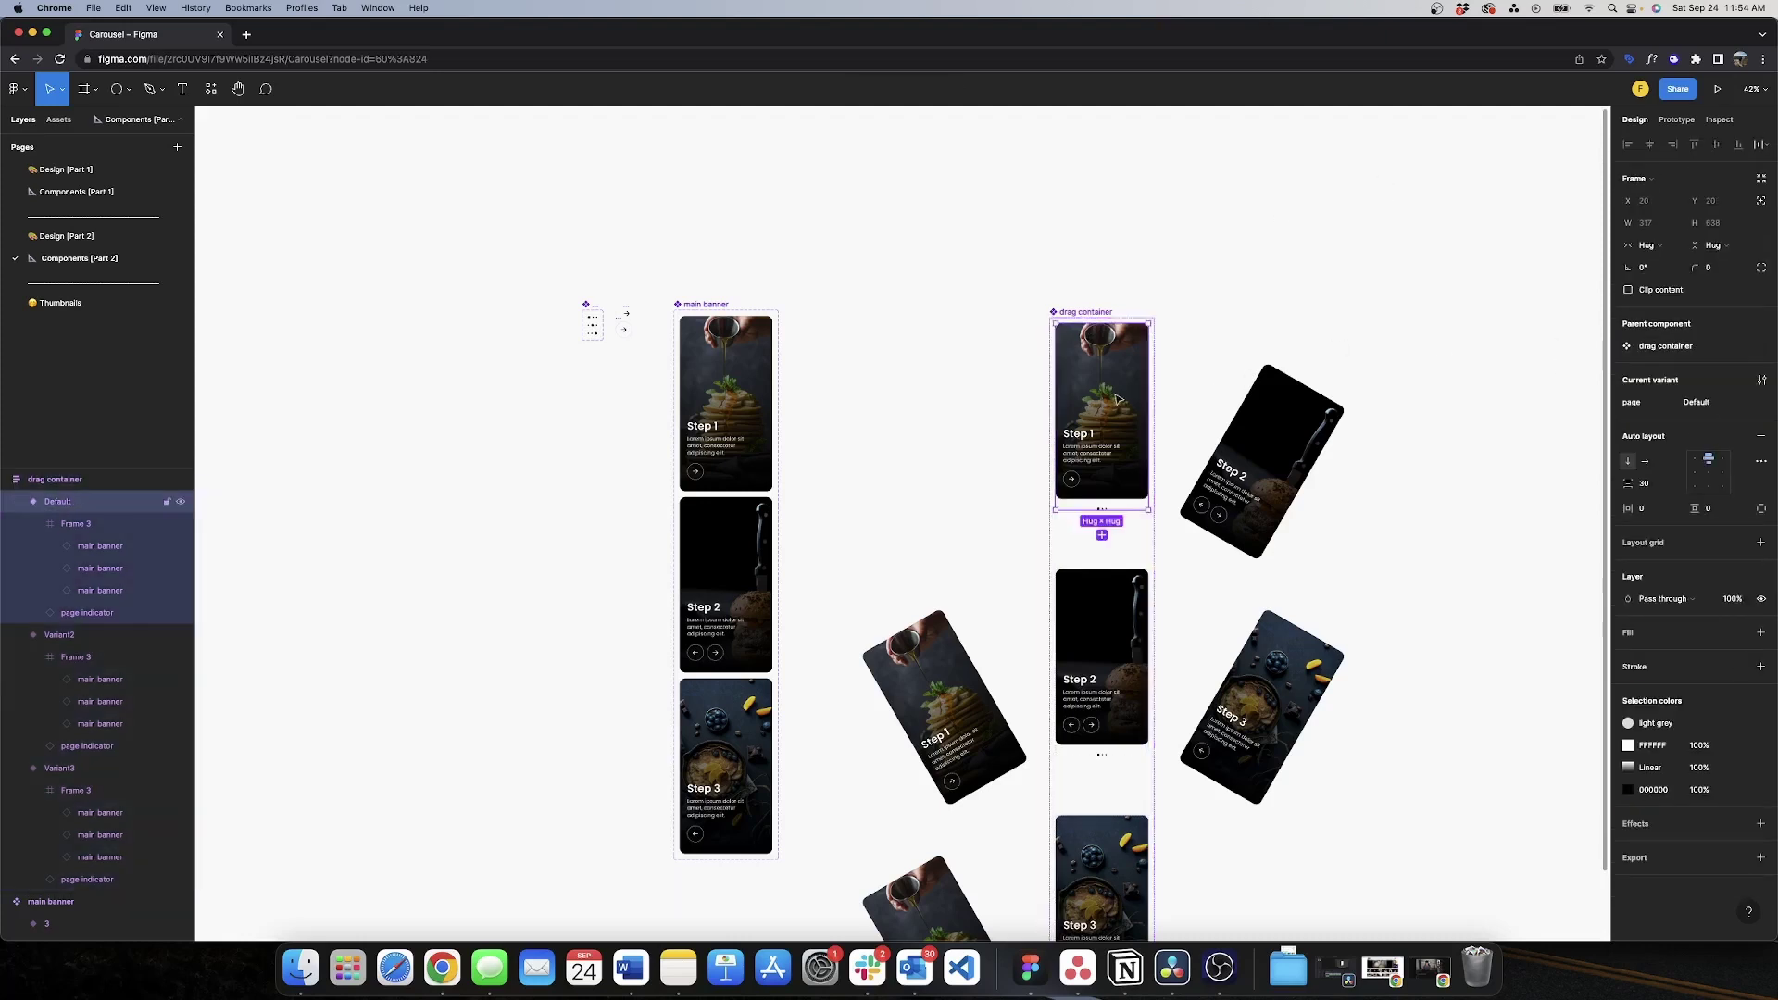
pyautogui.click(1713, 401)
pyautogui.write('1')
pyautogui.click(1147, 616)
pyautogui.click(1712, 401)
pyautogui.write('2')
pyautogui.scroll(-3, 1147, 651)
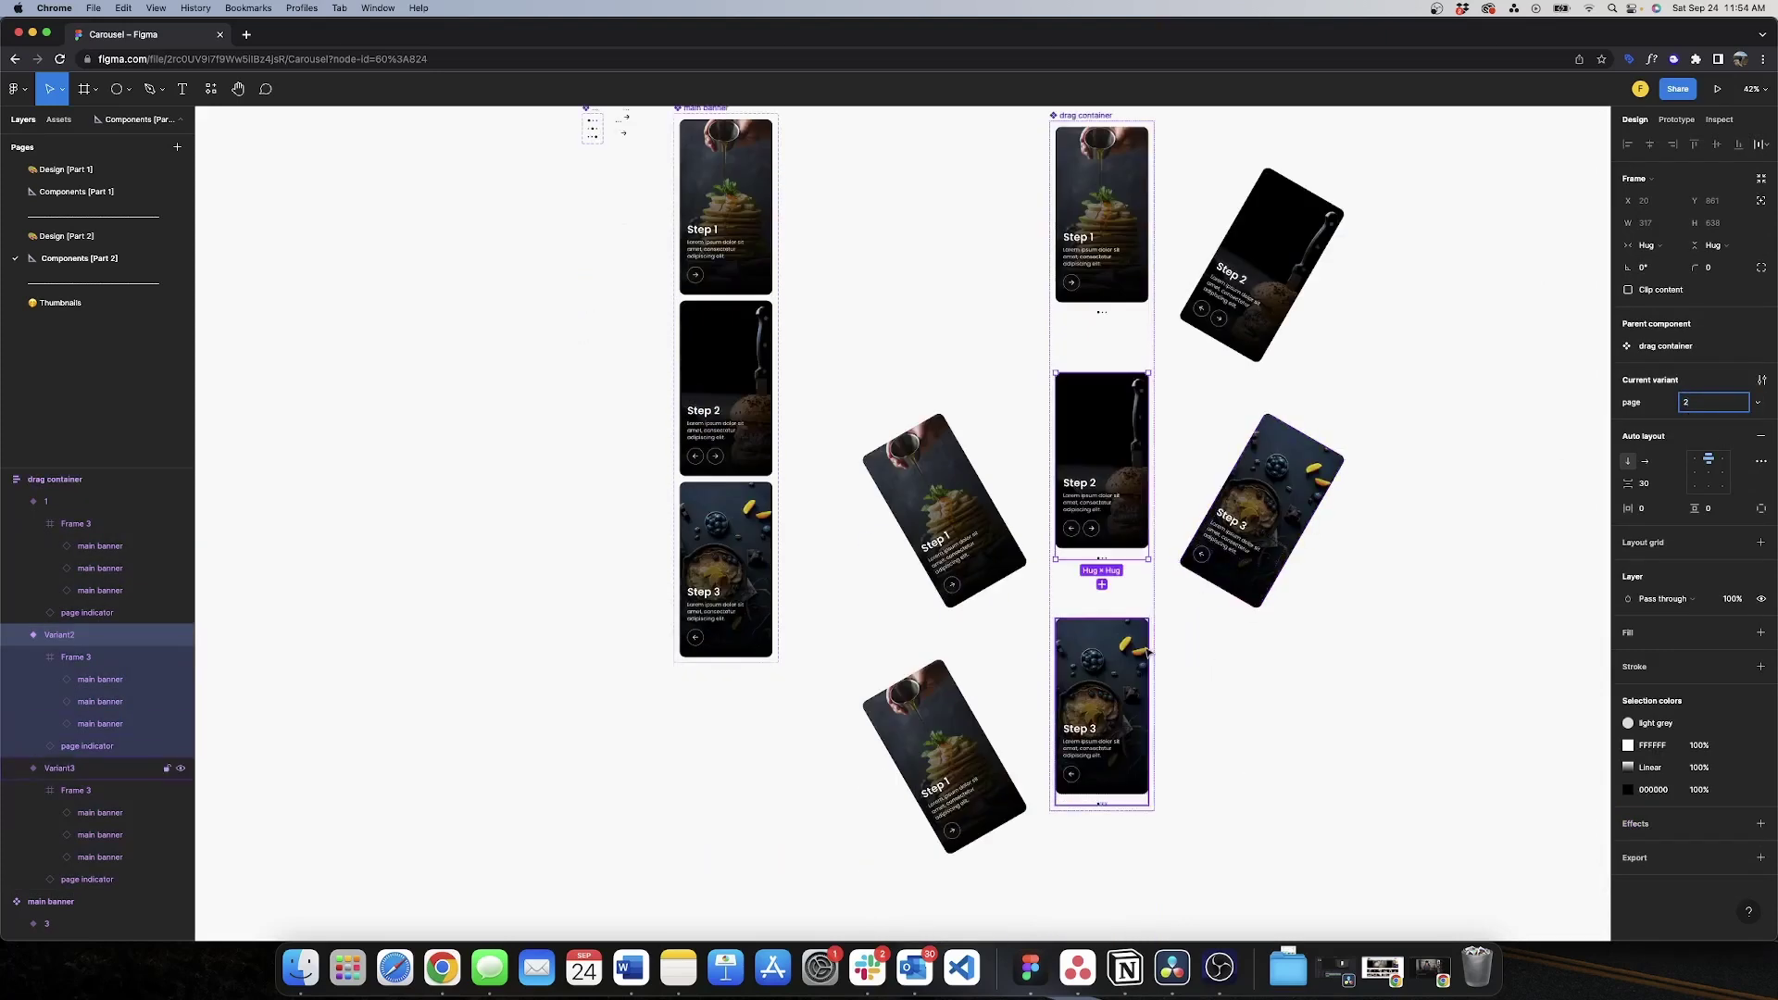
pyautogui.click(1147, 651)
pyautogui.click(1704, 403)
pyautogui.write('3')
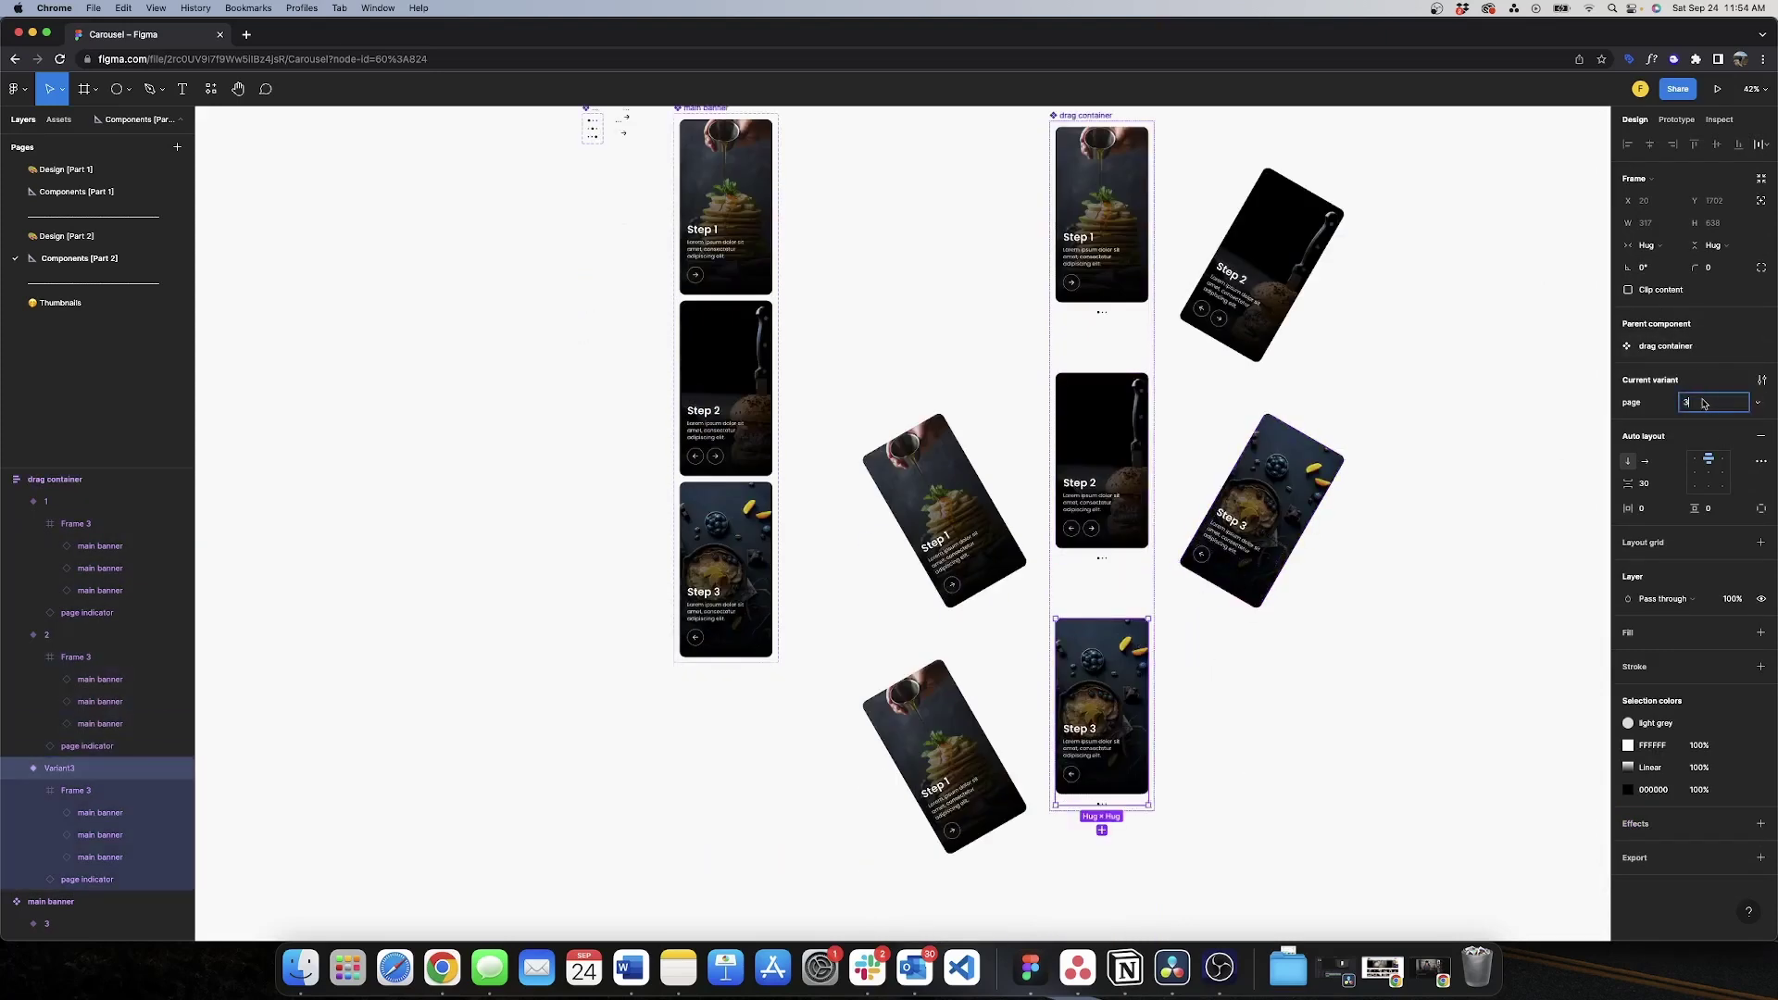
pyautogui.click(1450, 225)
pyautogui.scroll(5, 1157, 298)
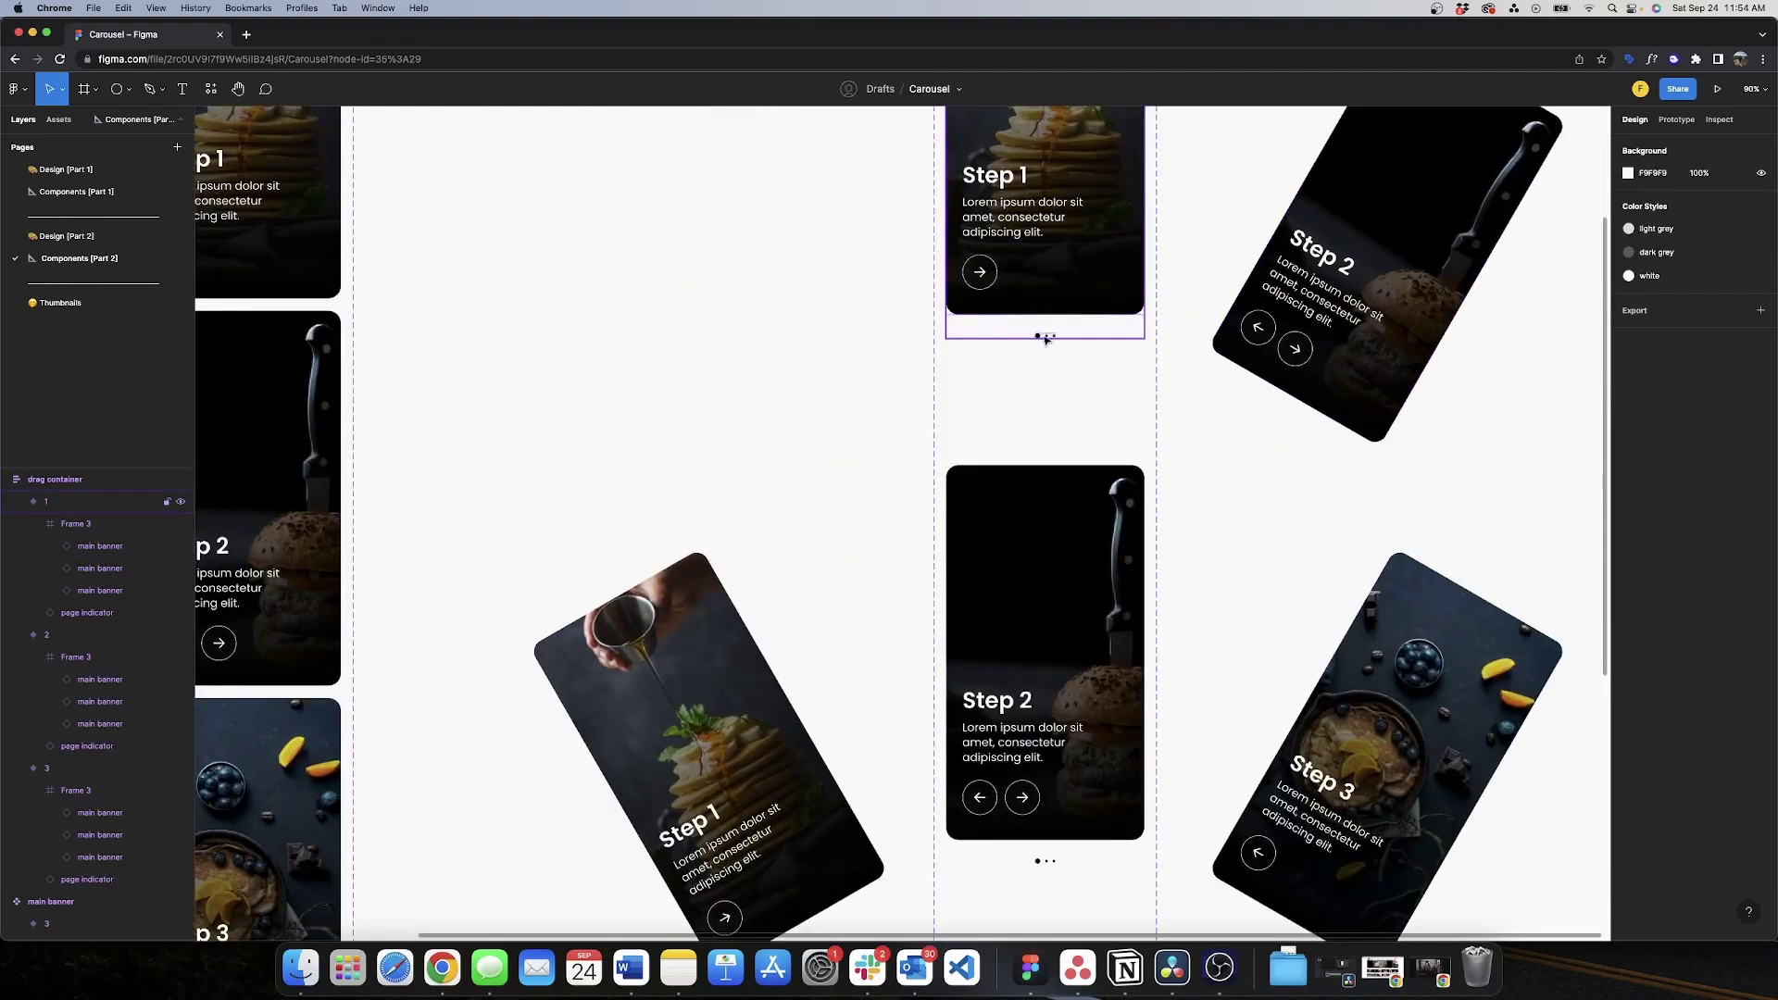
# - Set the second variant's page indicator to page 2 and the third's to page 3
pyautogui.click(1047, 339)
pyautogui.doubleClick(1050, 343)
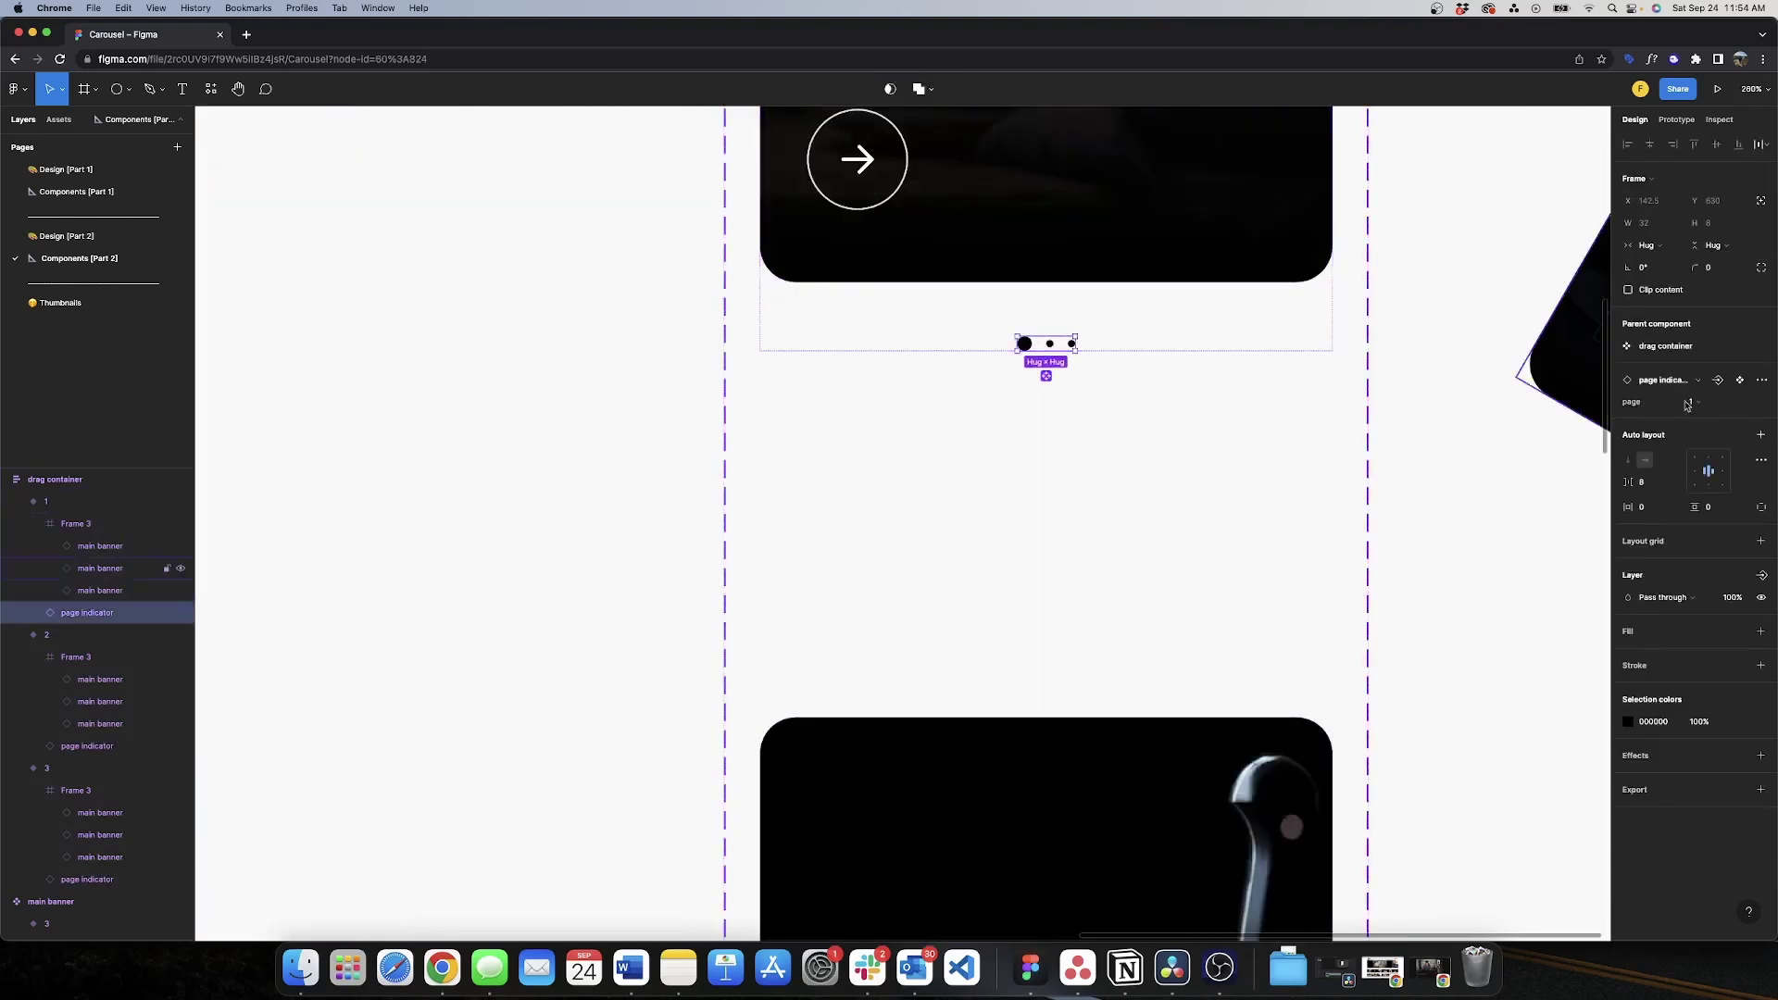
pyautogui.press('Tab')
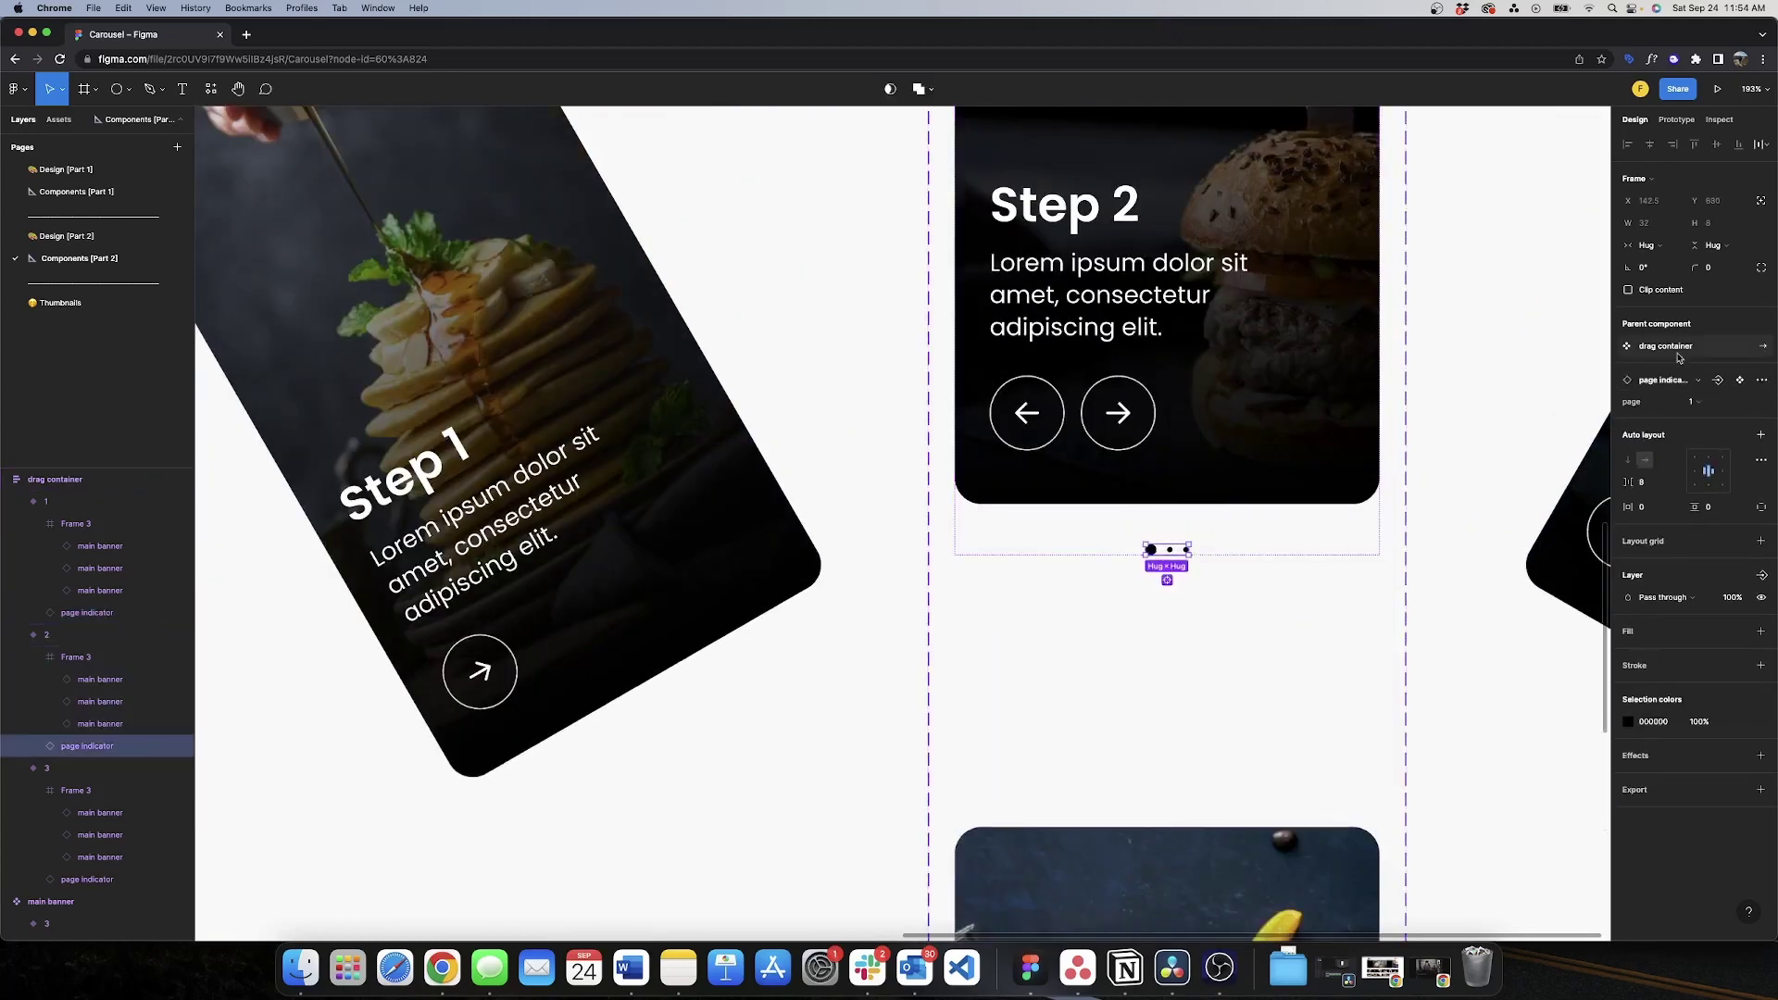
pyautogui.click(1692, 401)
pyautogui.click(1714, 420)
pyautogui.scroll(-5, 1132, 485)
pyautogui.scroll(-6, 1132, 485)
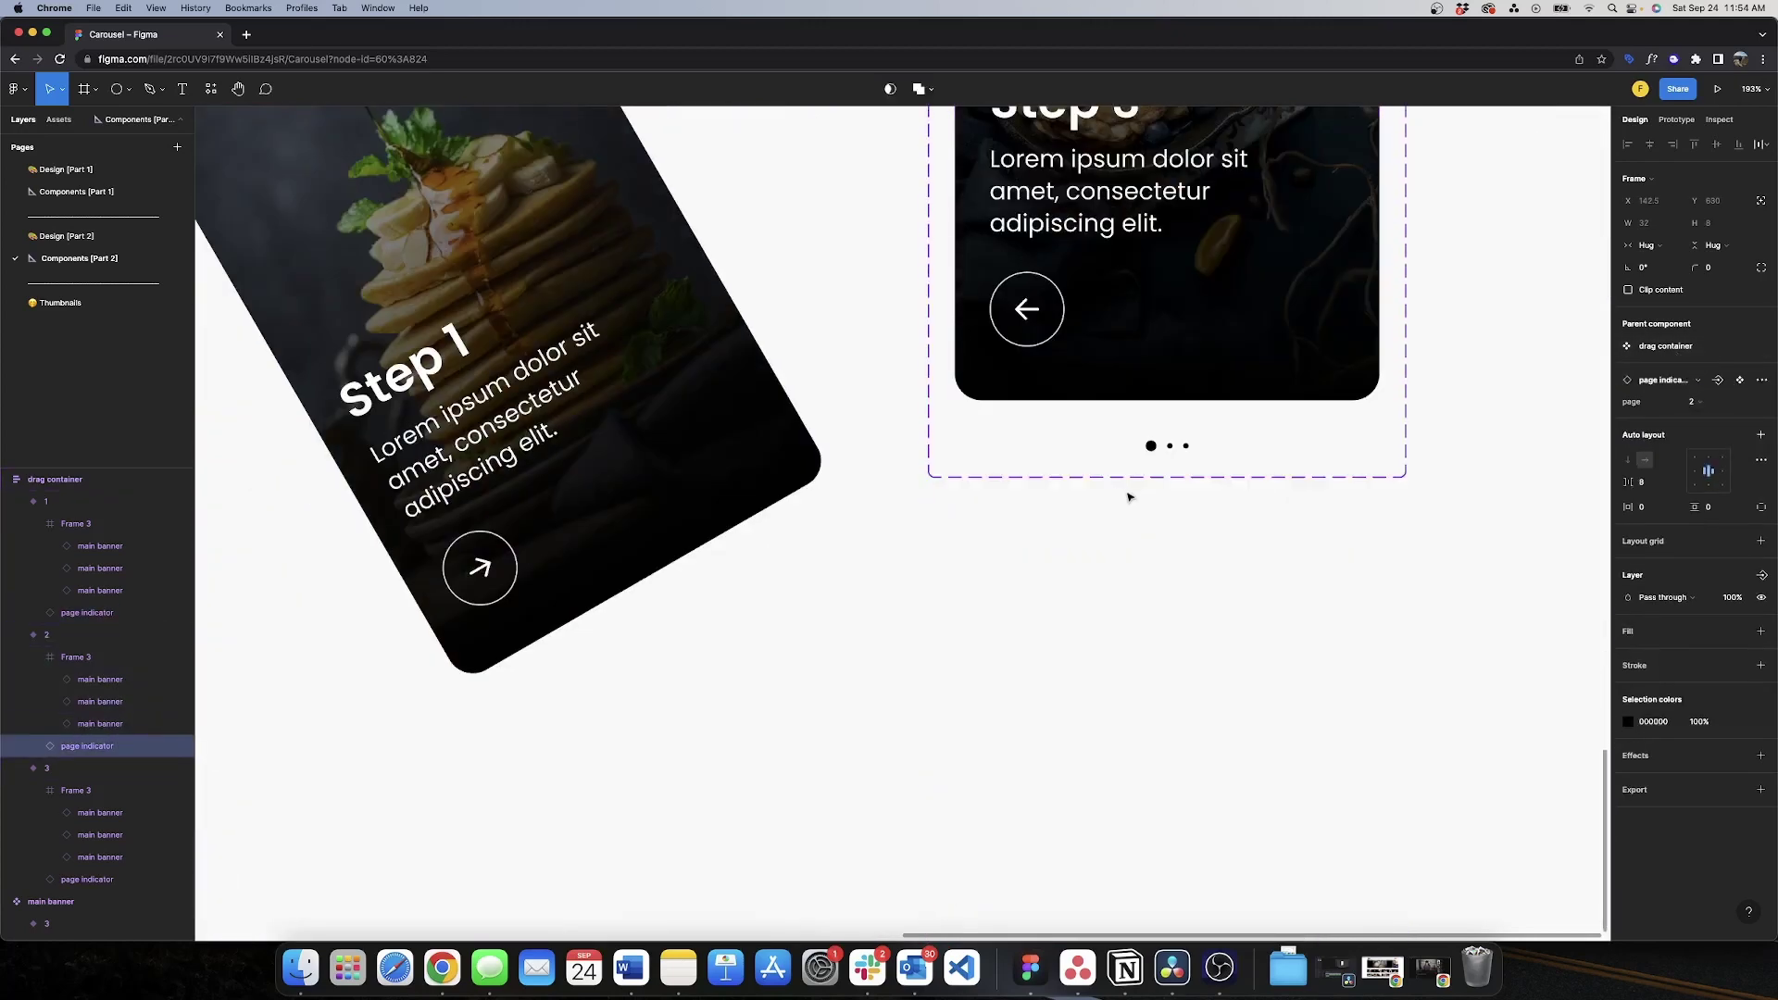
pyautogui.click(1167, 447)
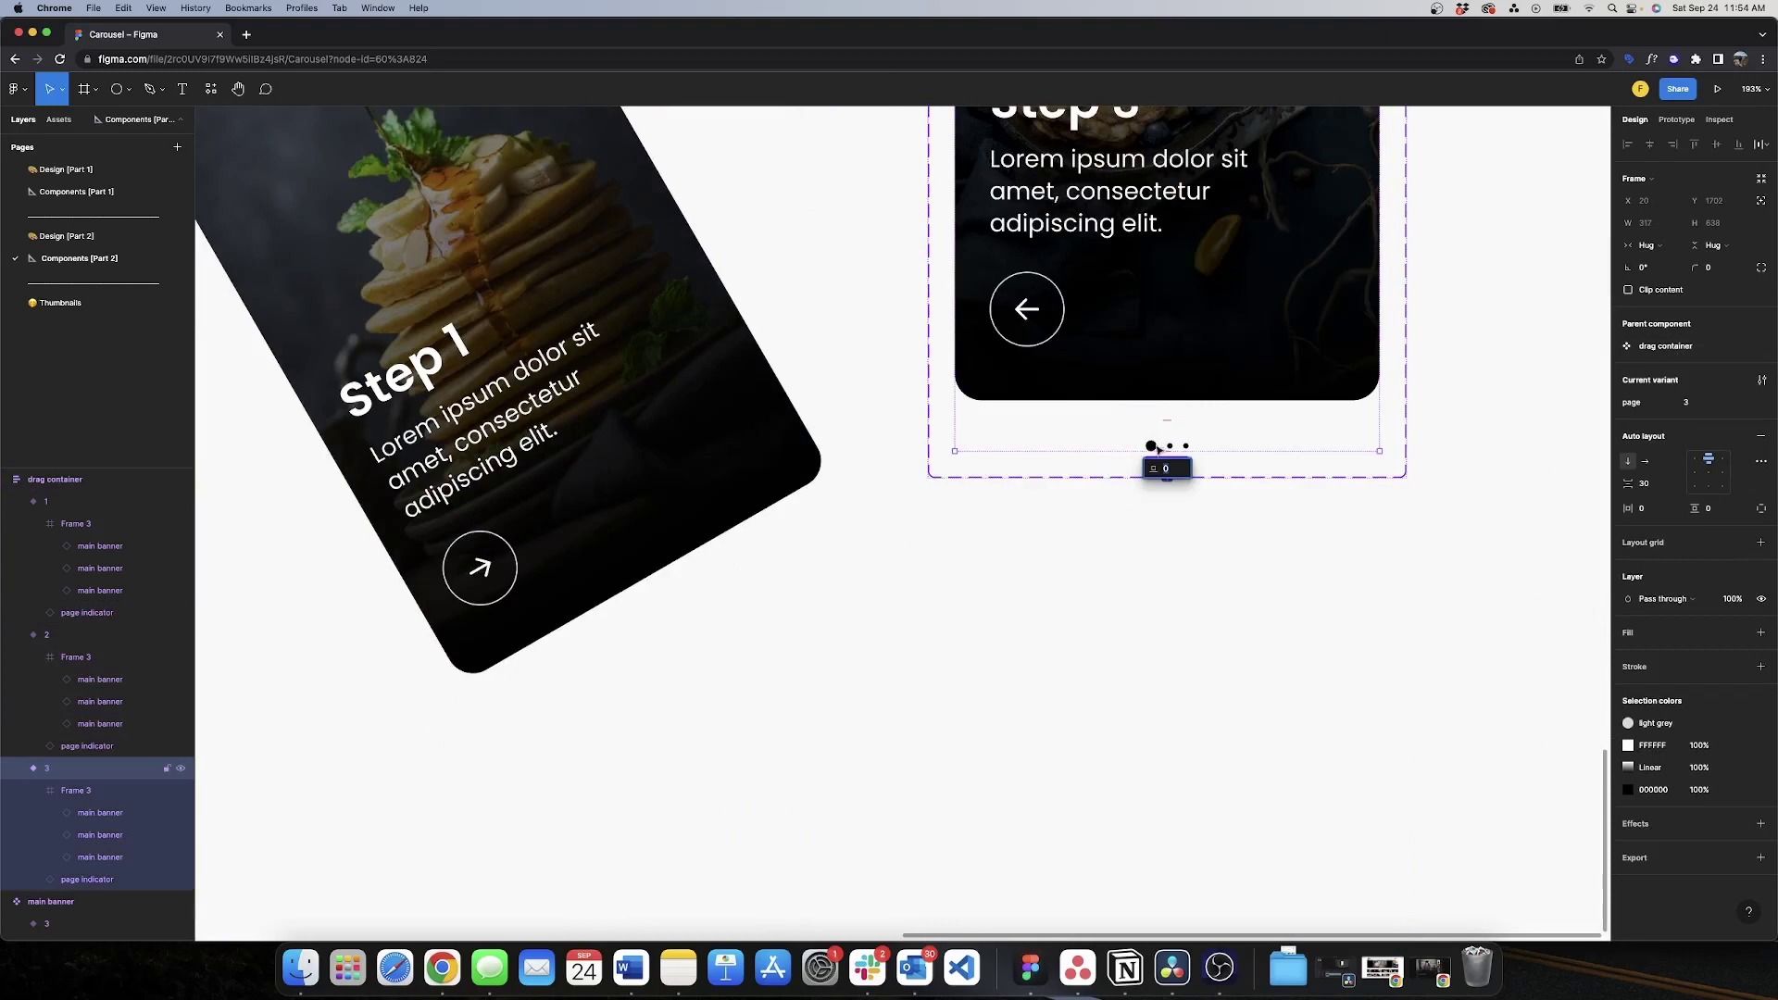
pyautogui.doubleClick(1157, 448)
pyautogui.click(1692, 401)
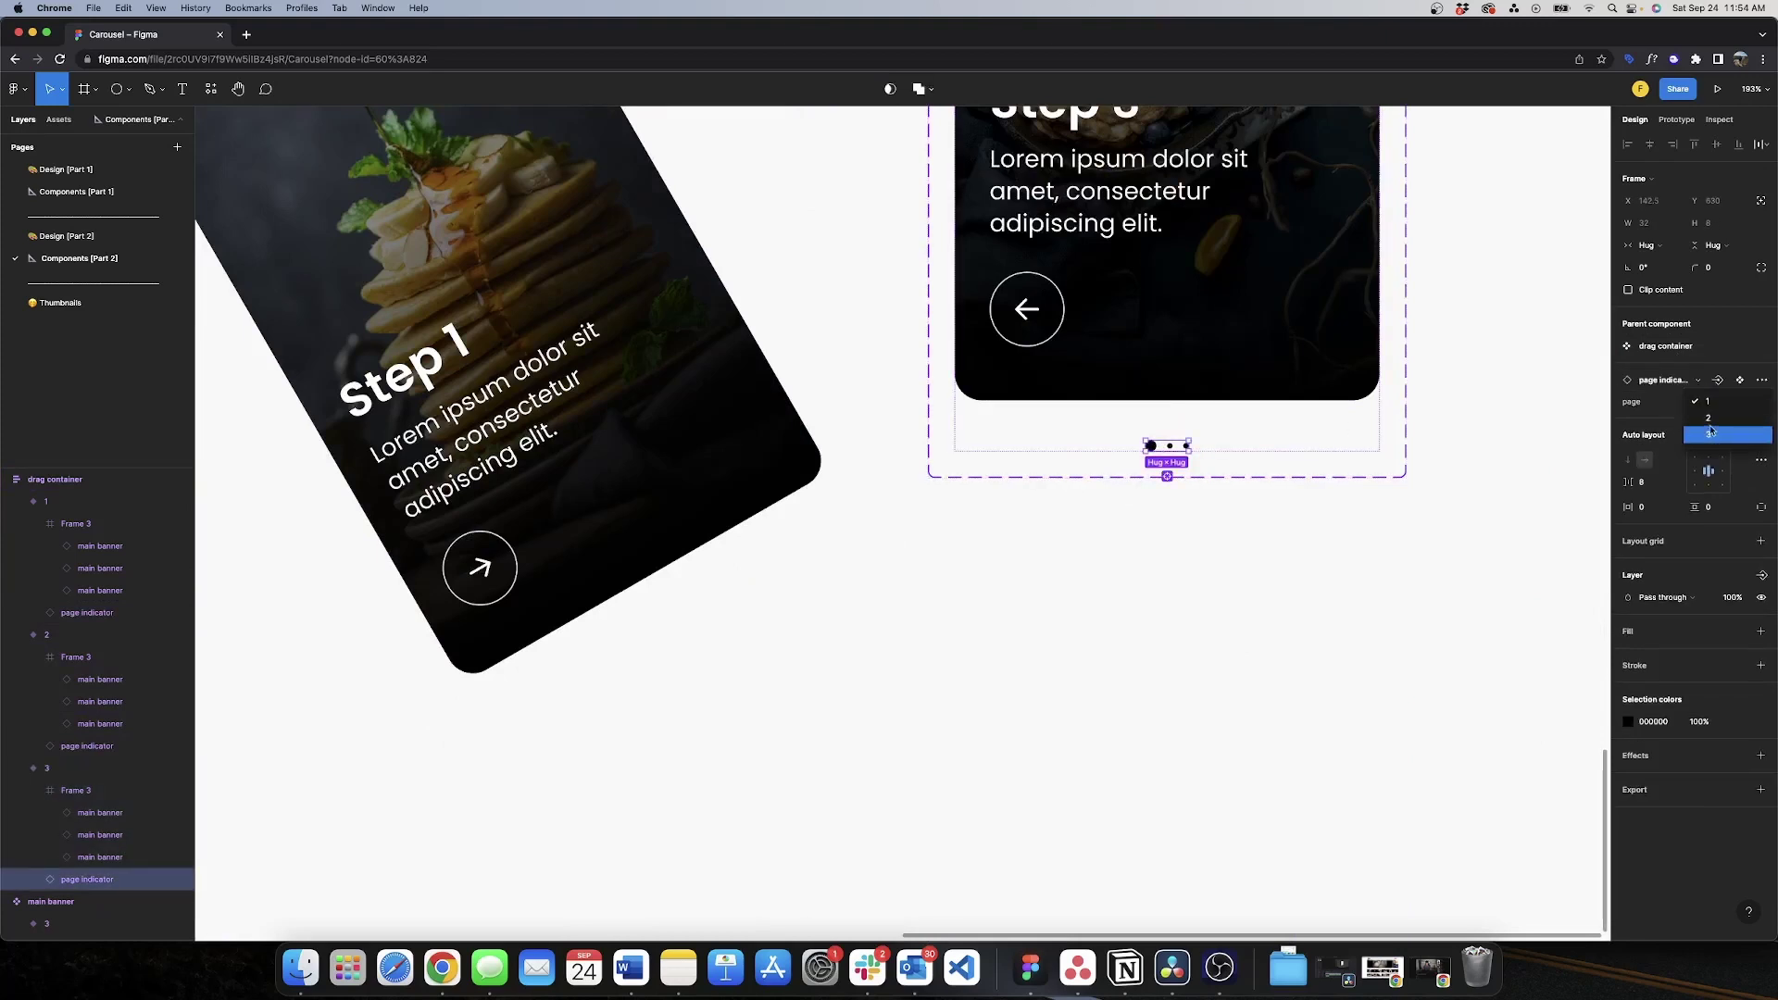
pyautogui.click(1712, 437)
# - Go to the Design [Part 2] page and bring up the component search for the drag container
pyautogui.scroll(-5, 912, 439)
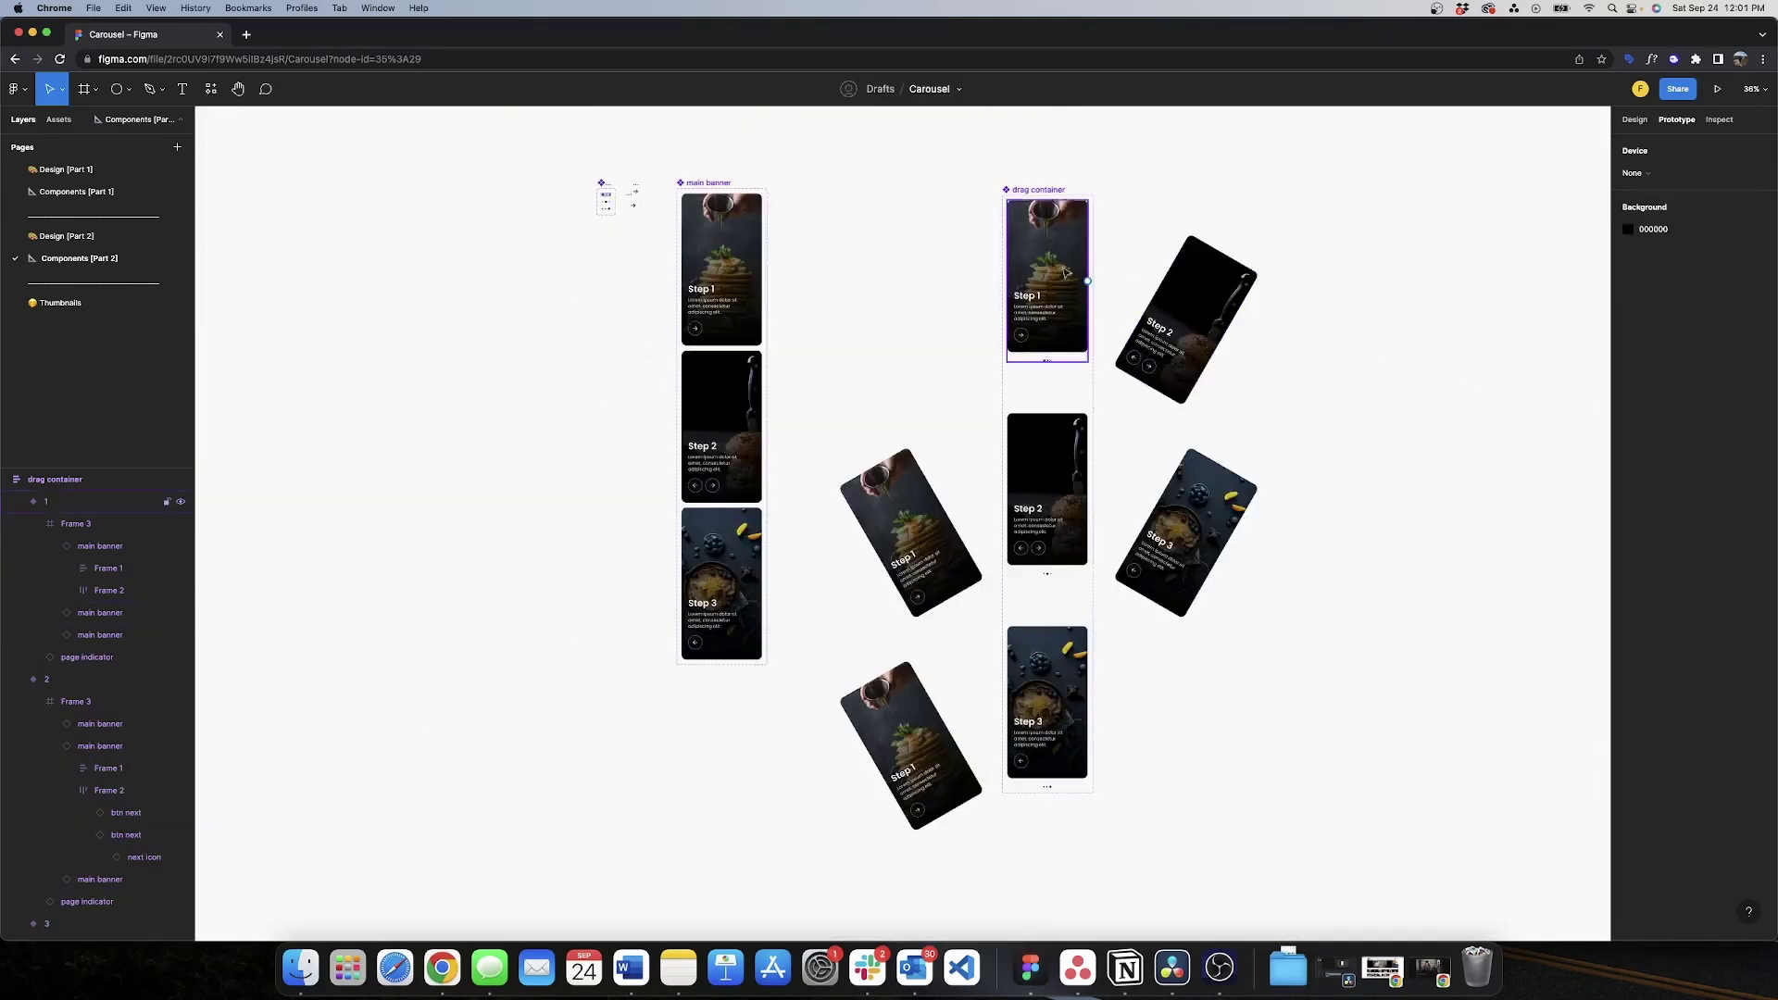
pyautogui.click(67, 237)
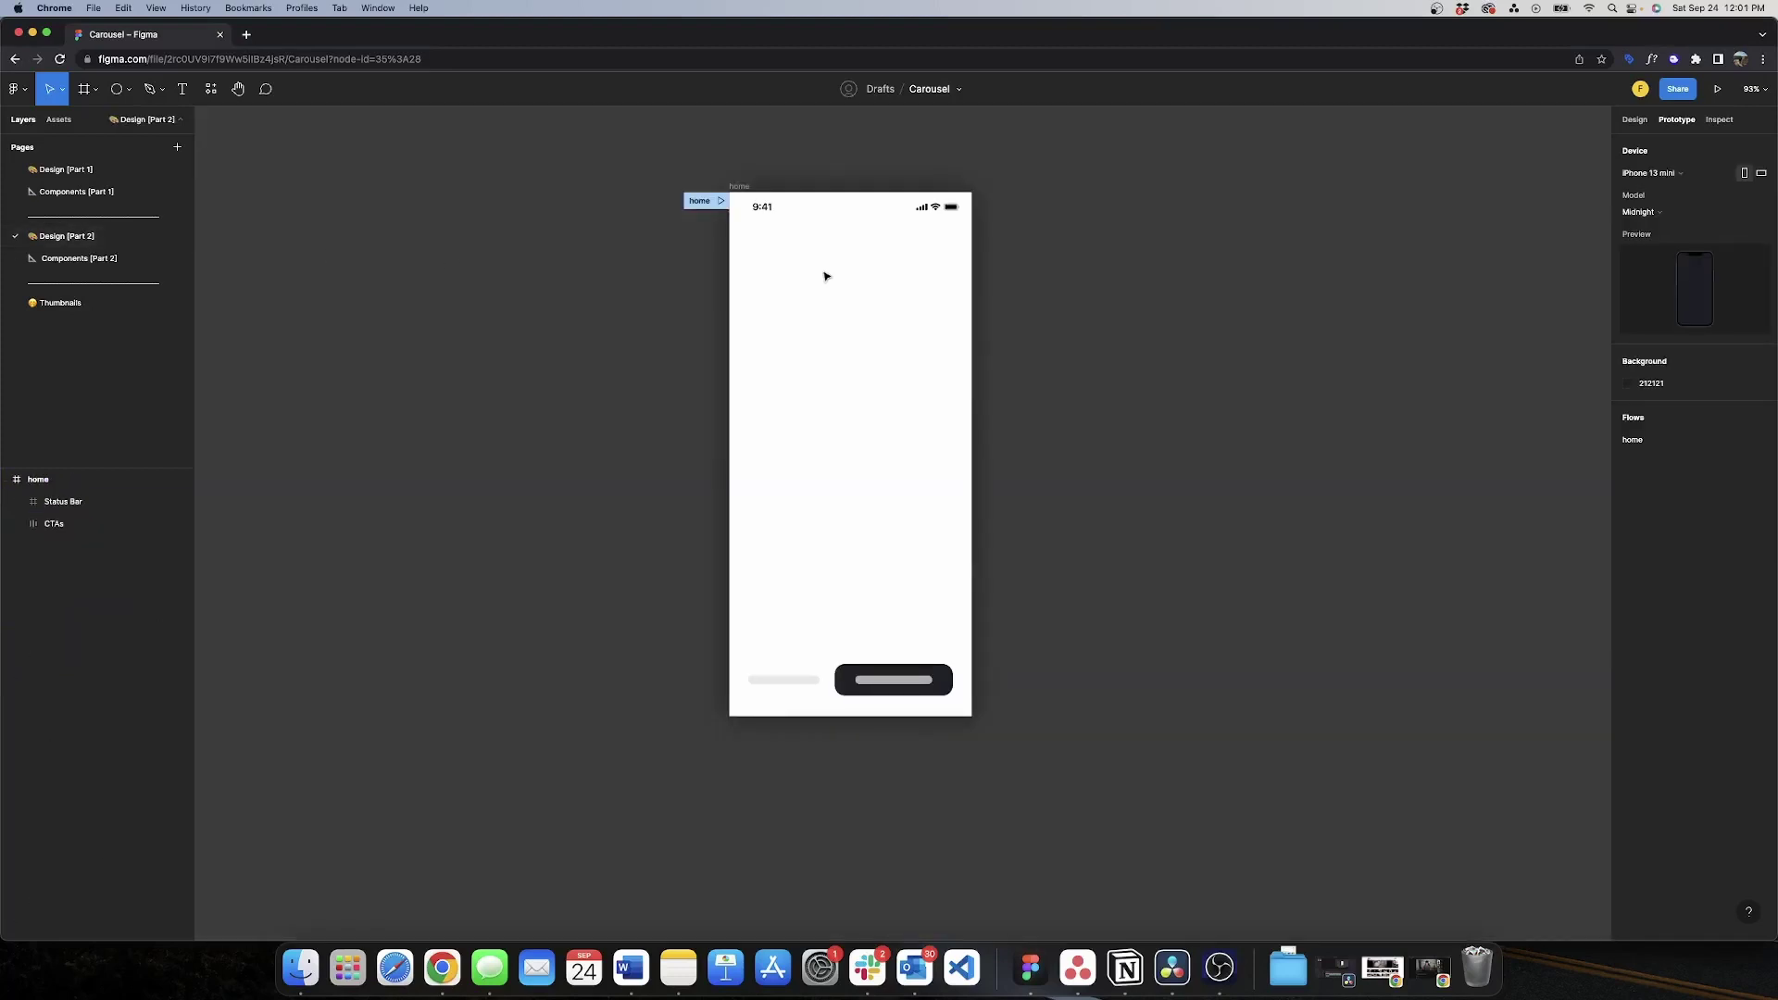
pyautogui.hotkey('shift', 'i')
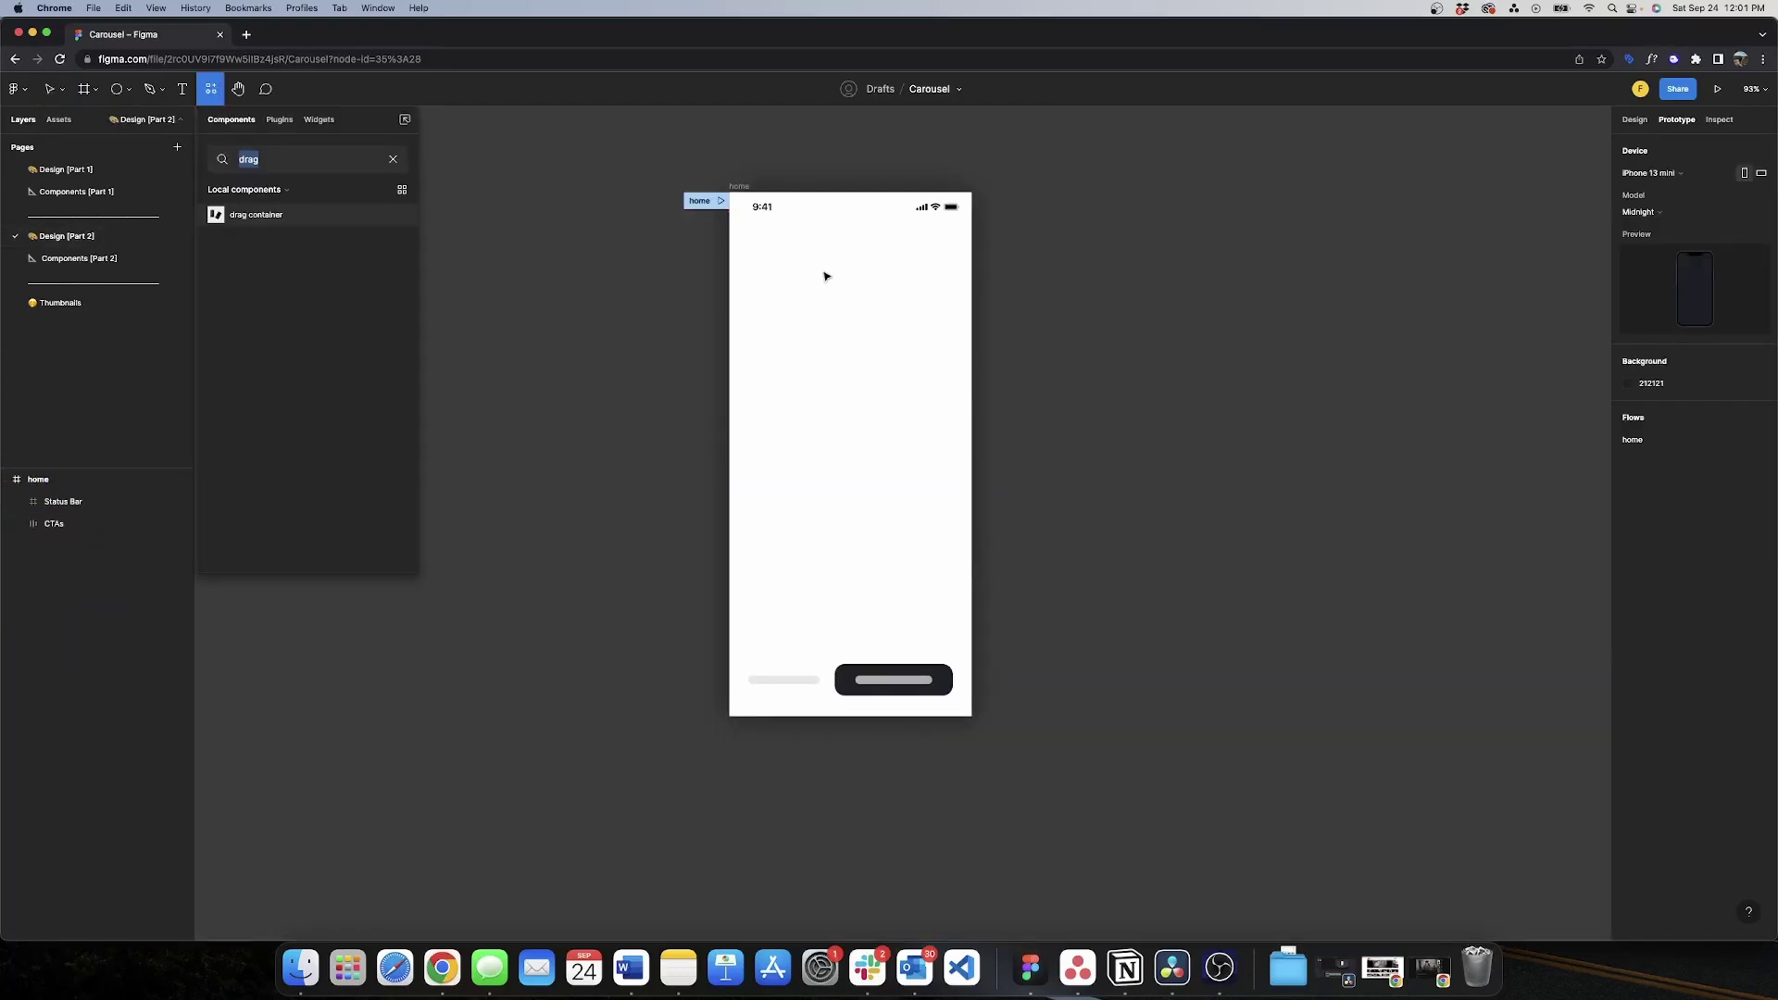
# - Drop a drag container instance into the home frame, preview the flow, then open Components [Part 2]
pyautogui.moveTo(309, 221); pyautogui.dragTo(846, 647)
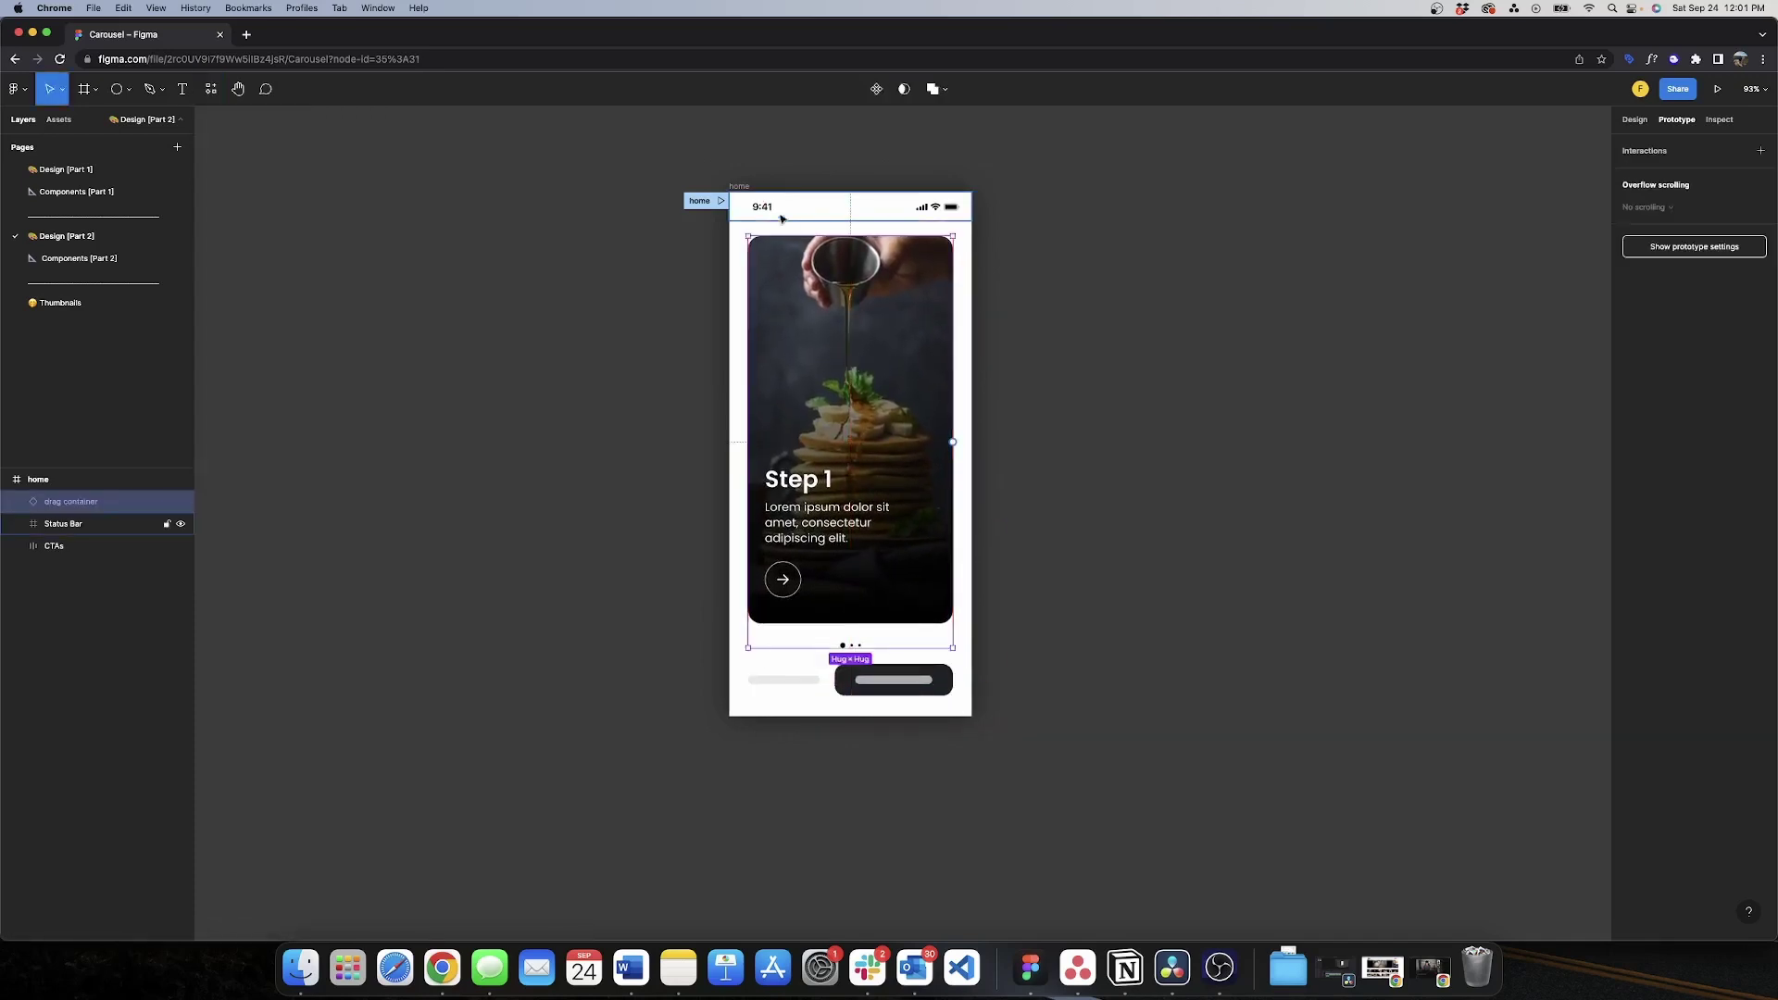
pyautogui.click(752, 186)
pyautogui.click(720, 202)
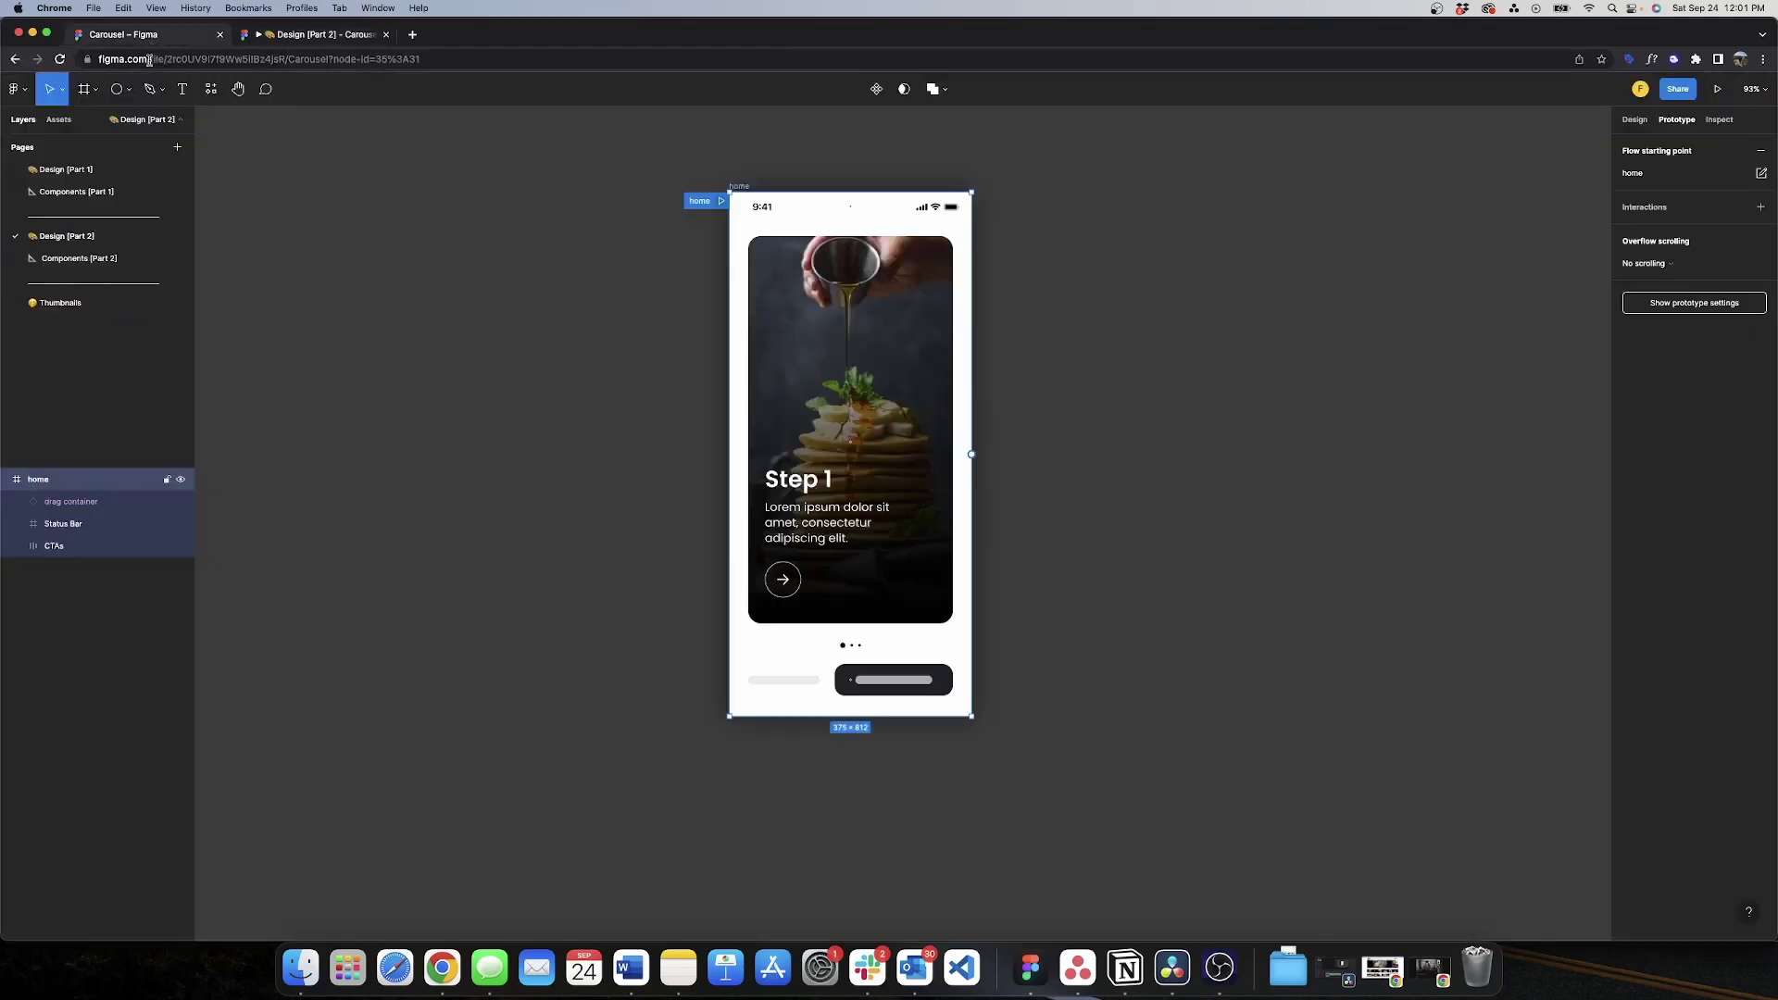
pyautogui.click(149, 35)
pyautogui.click(93, 264)
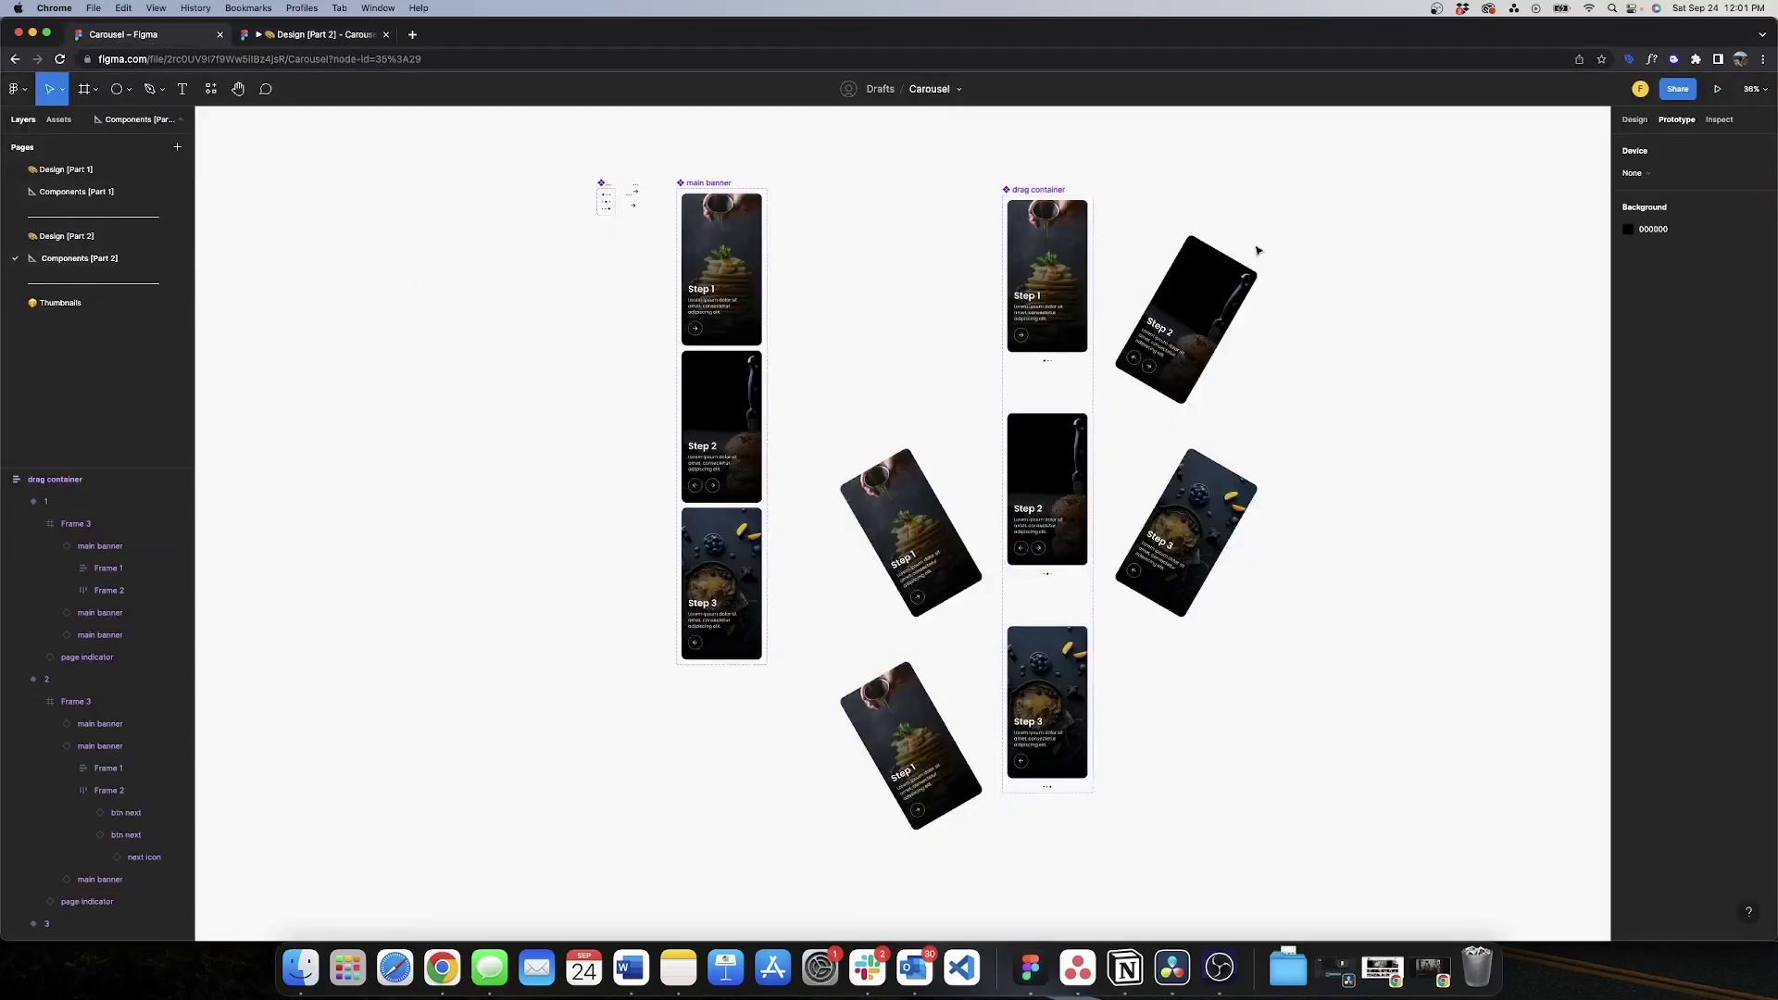
# - Link Step 1's next arrow to the Step 2 variant with a smart-animate click interaction
pyautogui.scroll(5, 1258, 250)
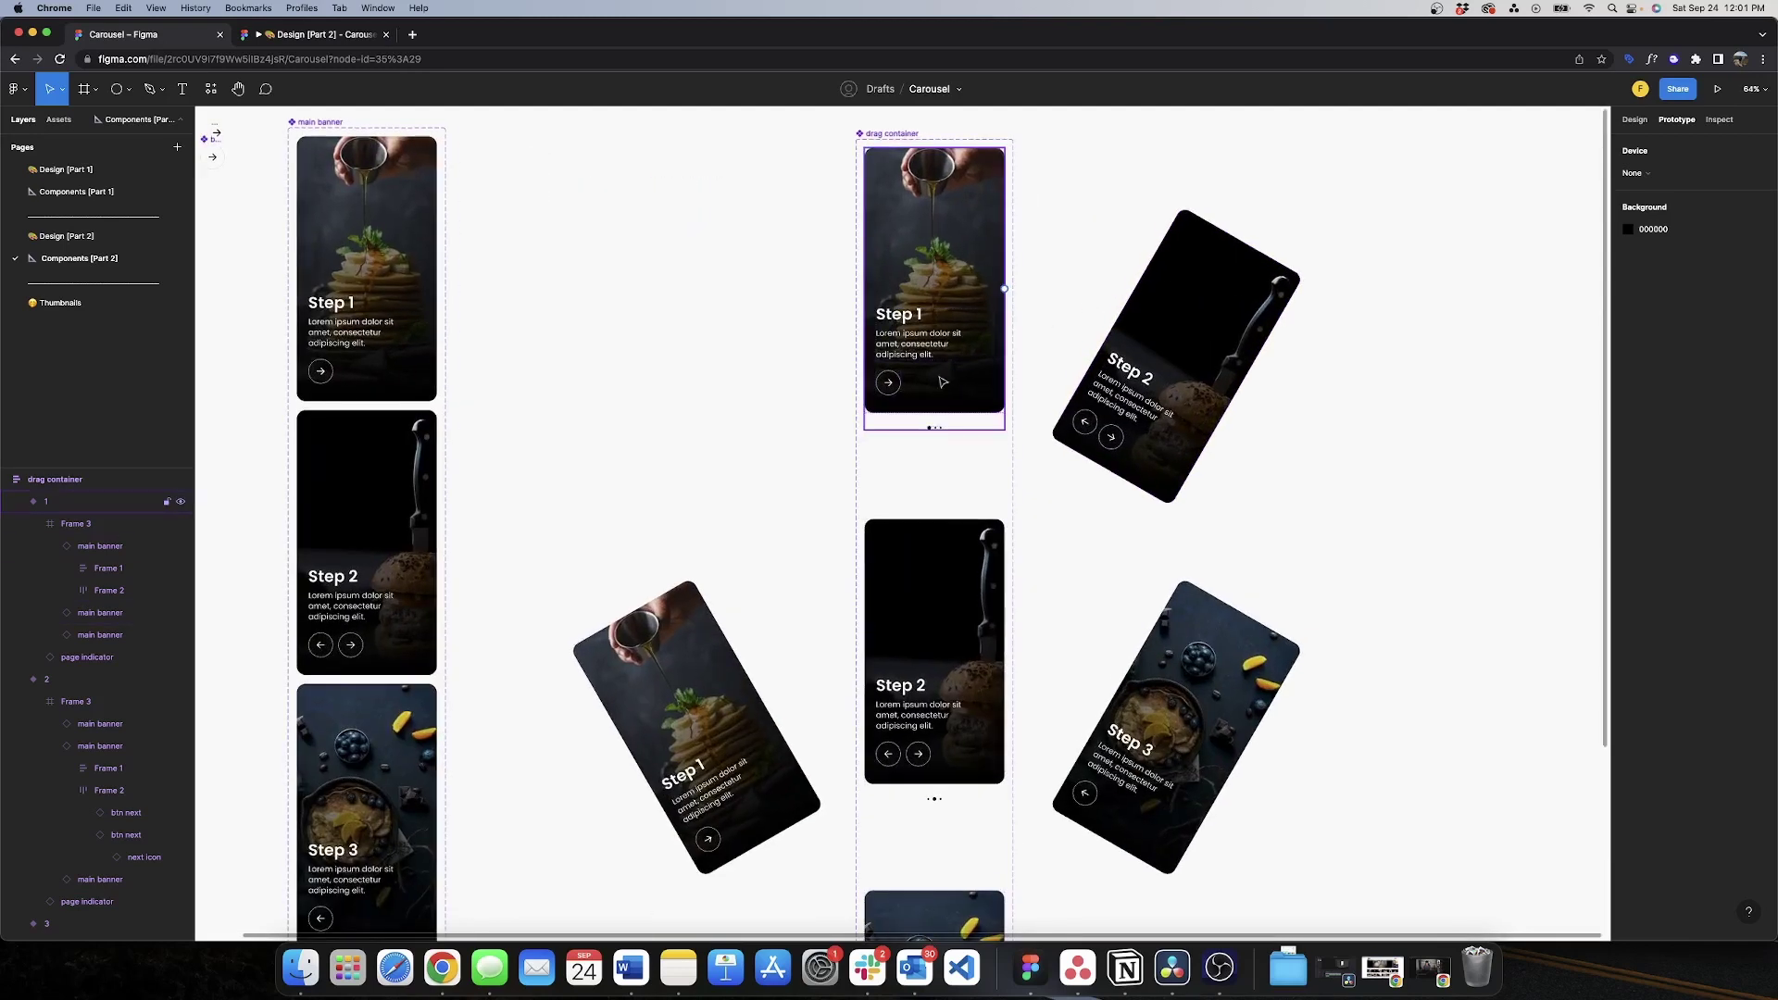
pyautogui.doubleClick(897, 387)
pyautogui.doubleClick(899, 384)
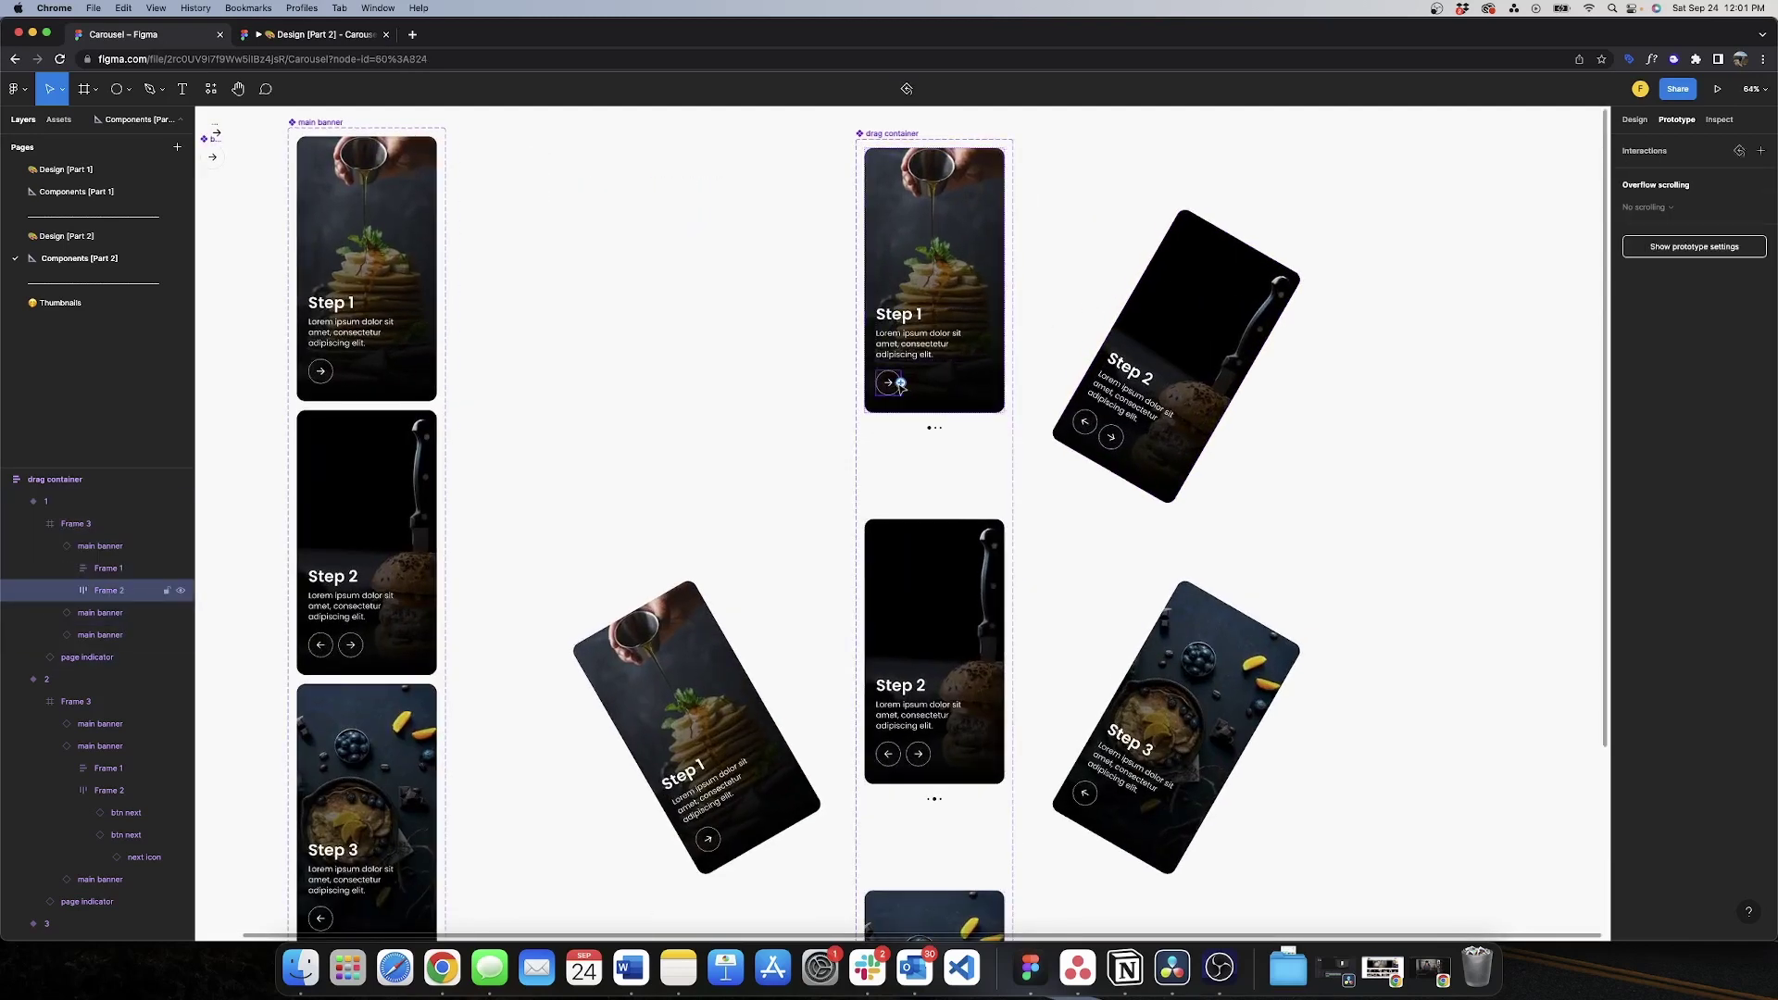
pyautogui.moveTo(900, 383); pyautogui.dragTo(969, 574)
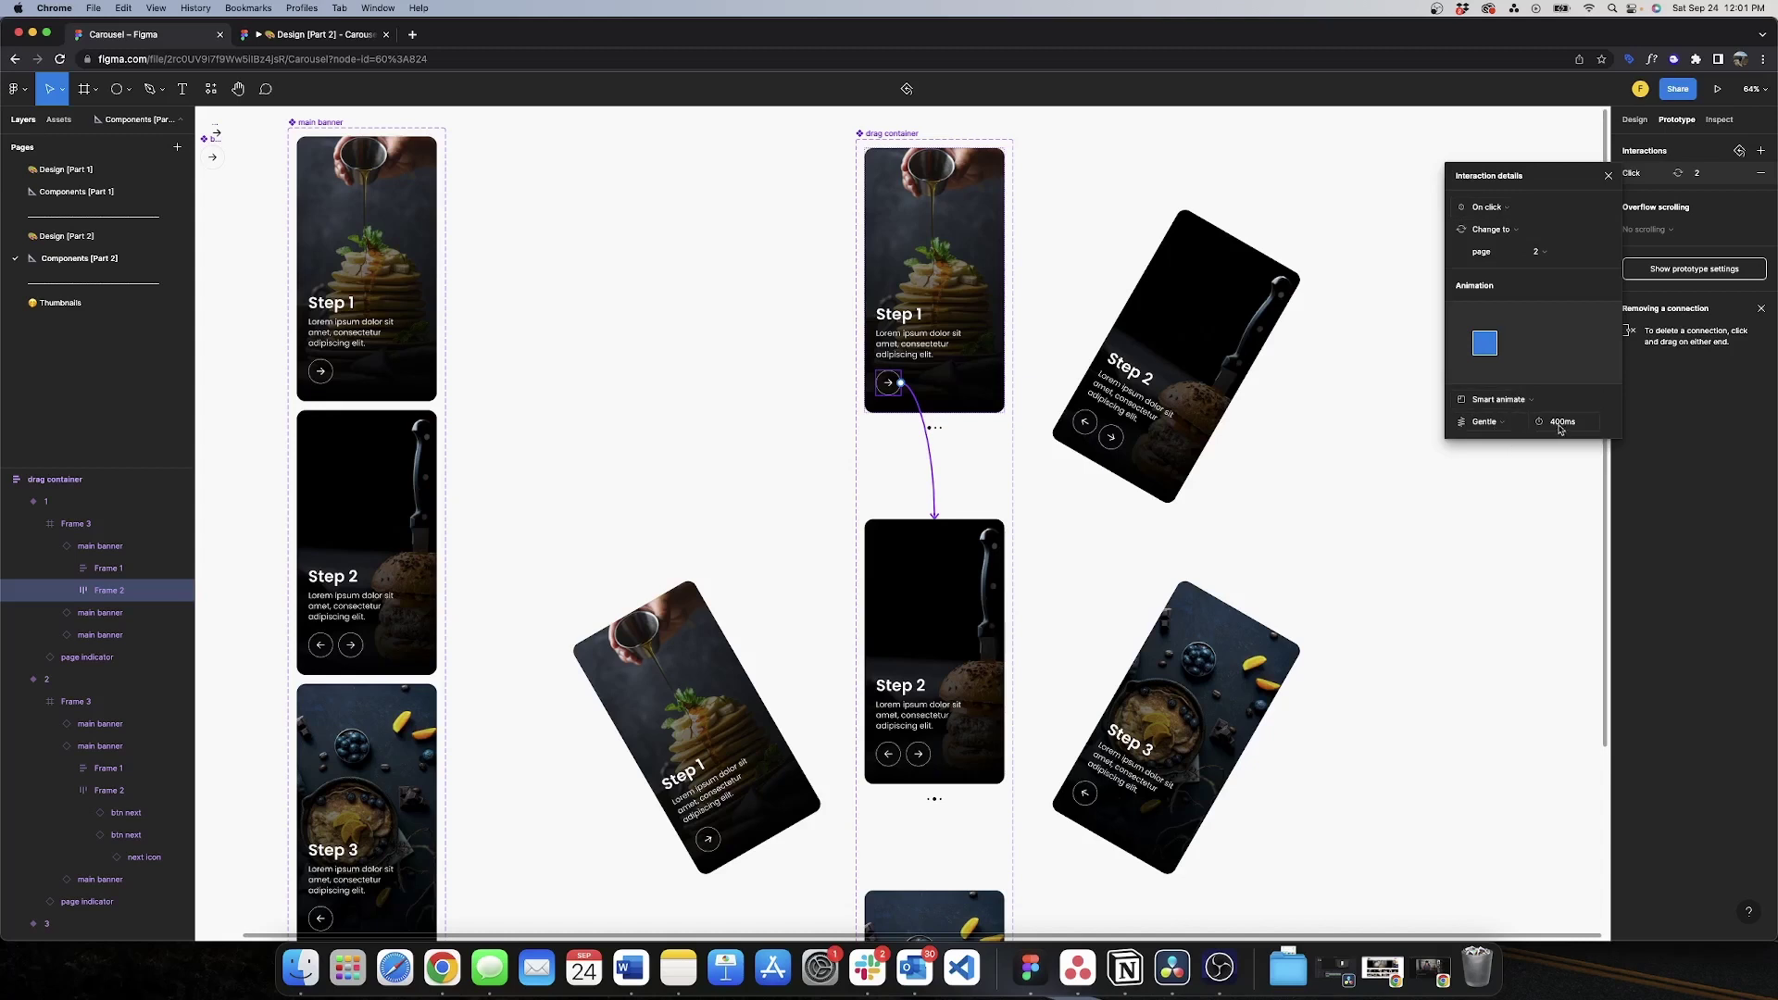
pyautogui.click(1419, 574)
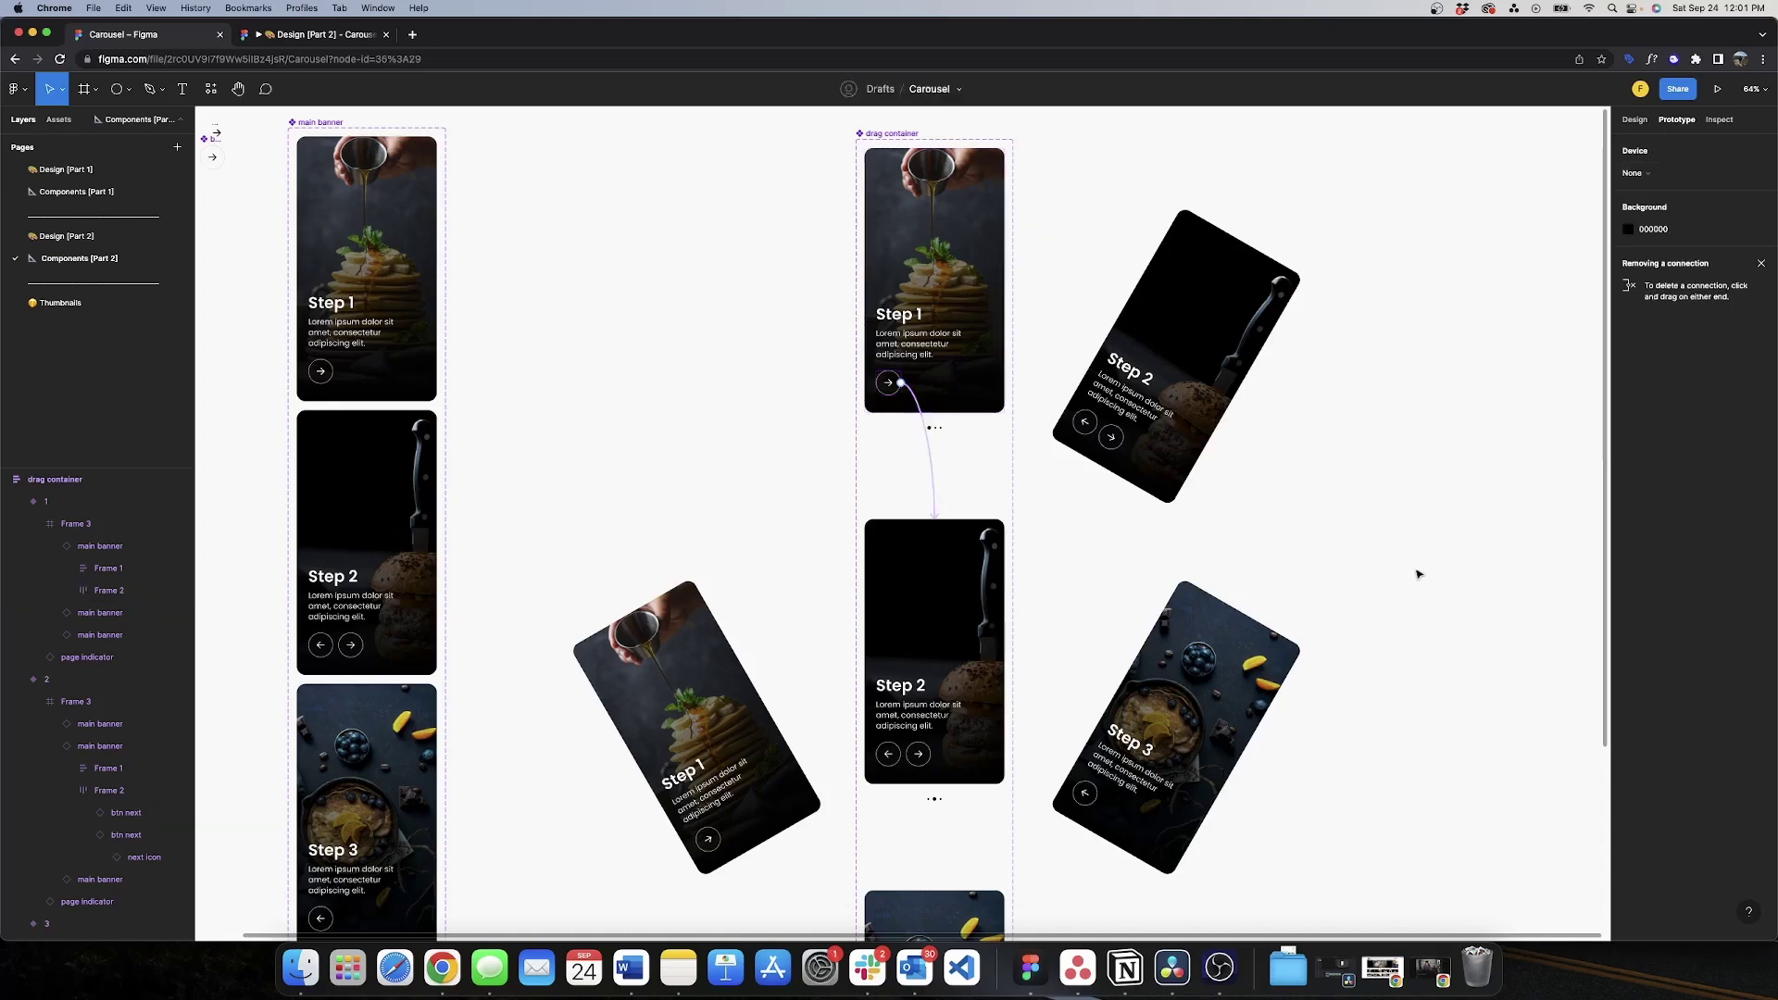
# - Link Step 2's back arrow to the page 1 variant
pyautogui.click(938, 639)
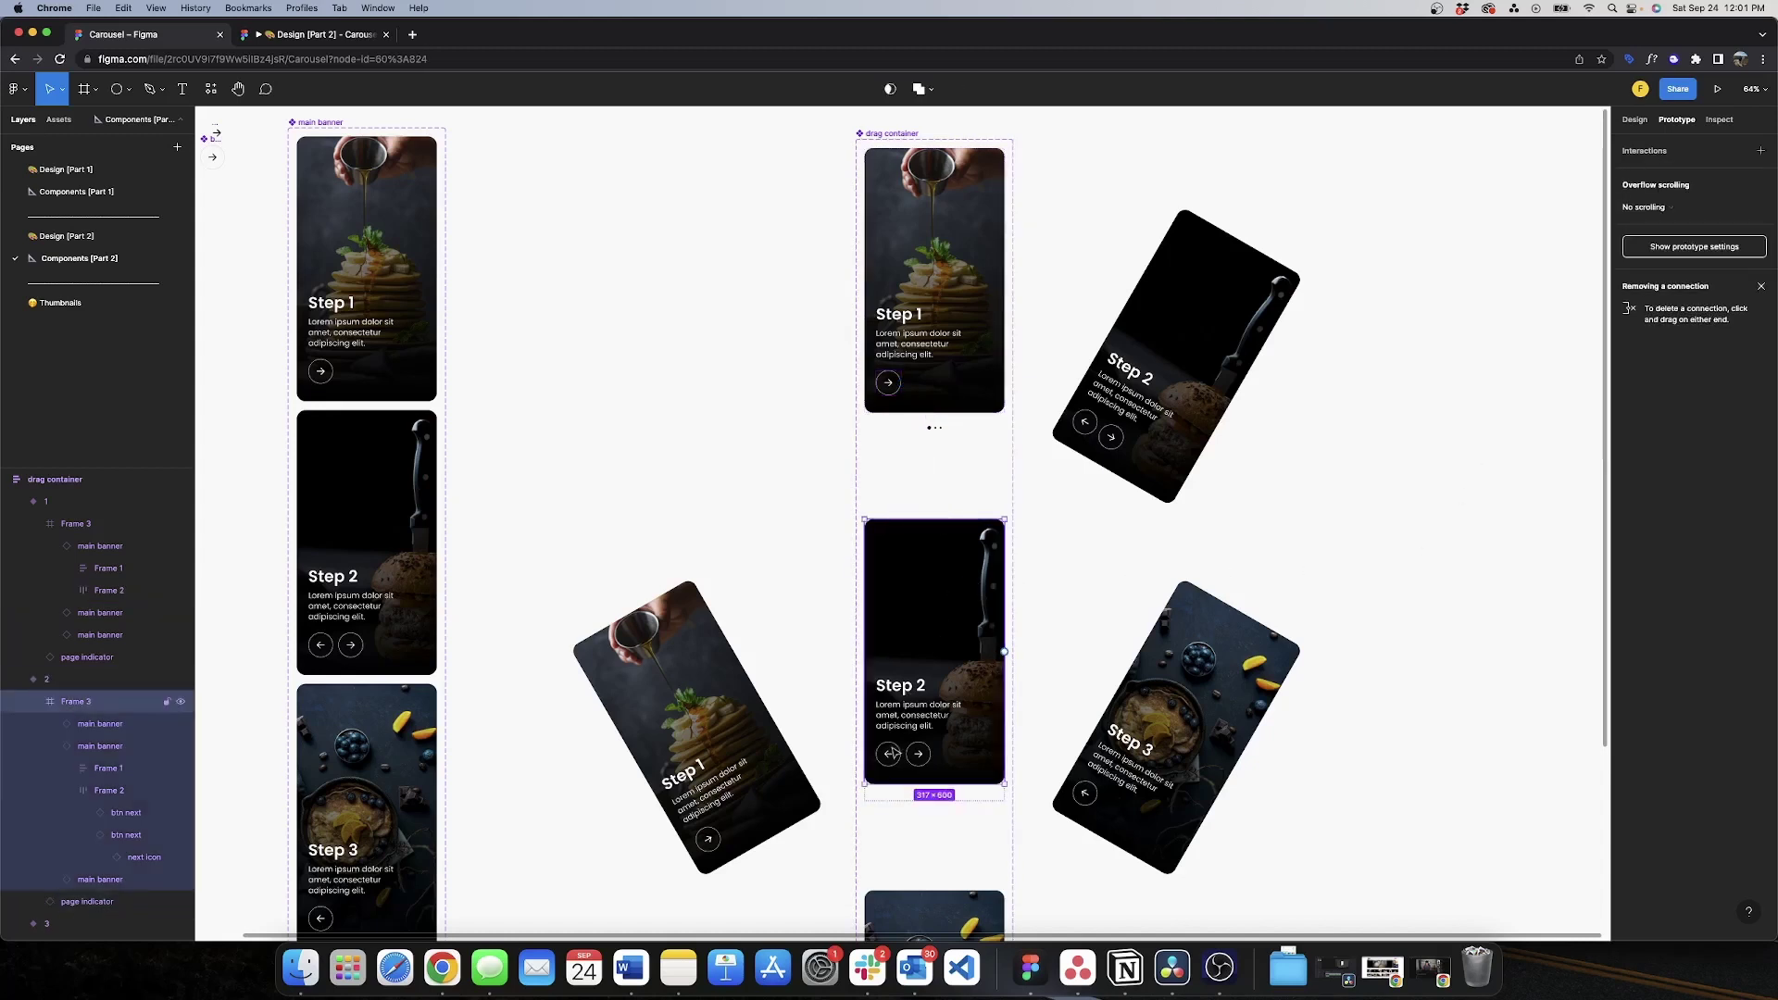
pyautogui.doubleClick(896, 754)
pyautogui.moveTo(904, 754); pyautogui.dragTo(934, 429)
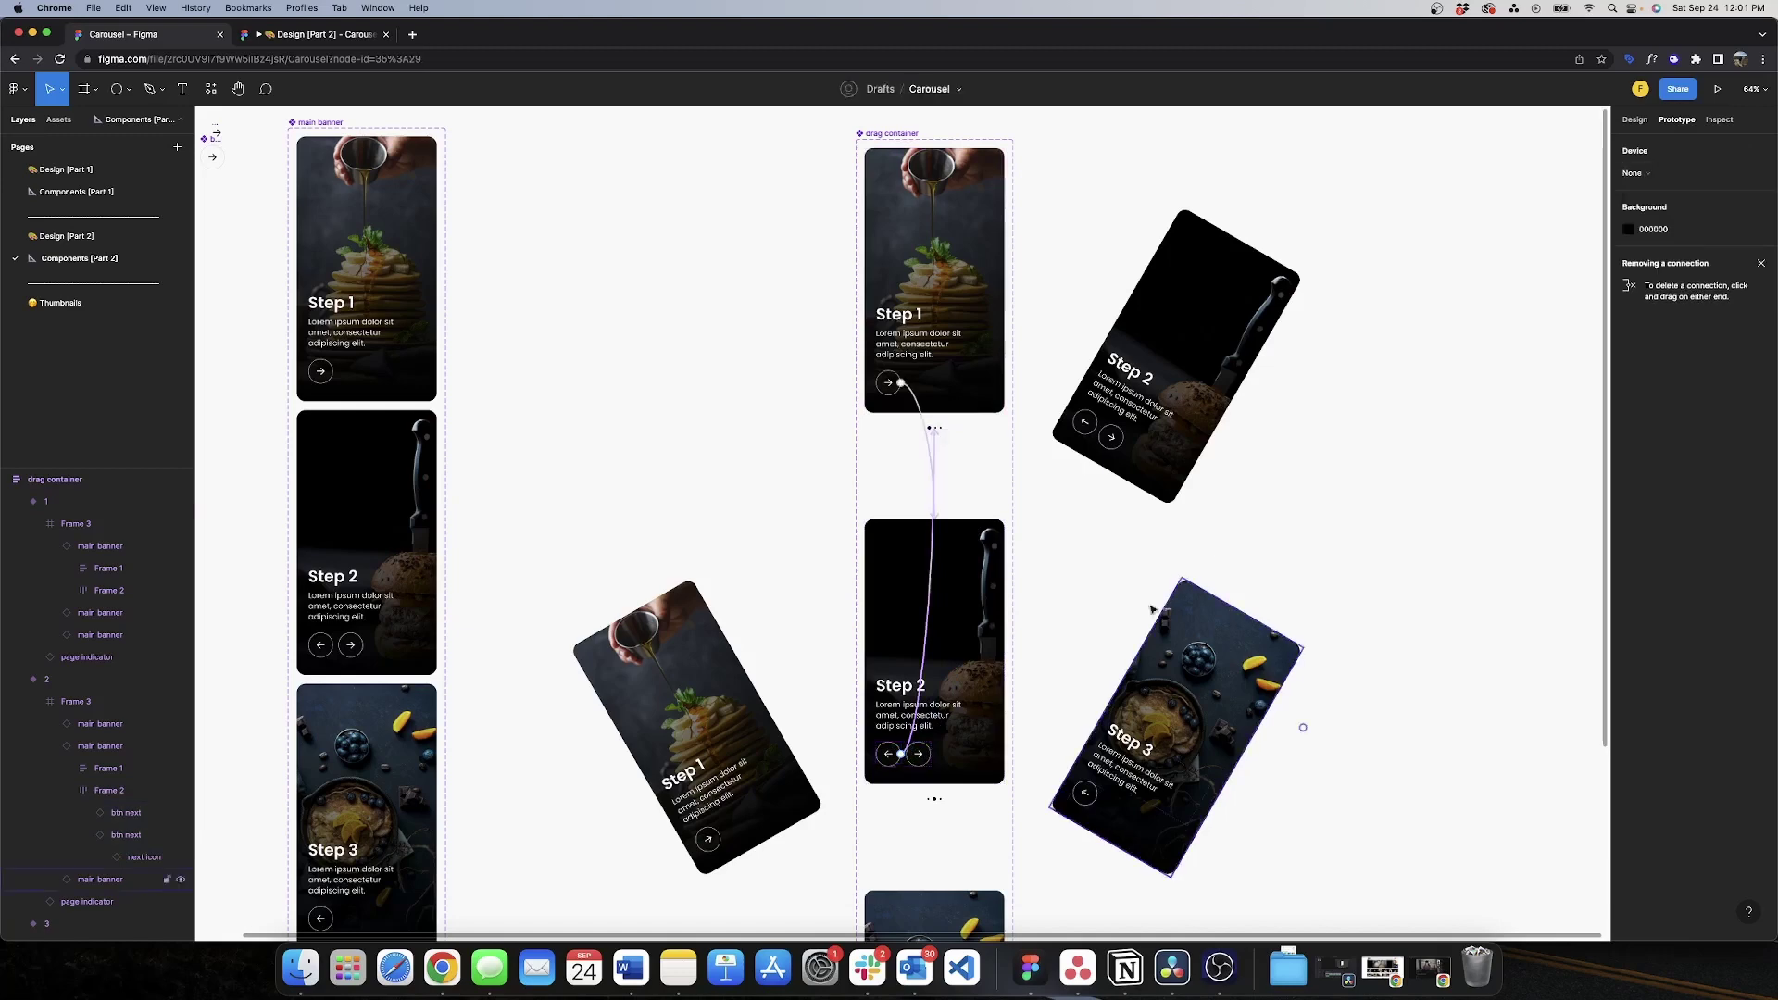
pyautogui.click(1217, 574)
# - Link Step 2's next arrow to the Step 3 variant
pyautogui.click(915, 759)
pyautogui.doubleClick(916, 758)
pyautogui.doubleClick(920, 756)
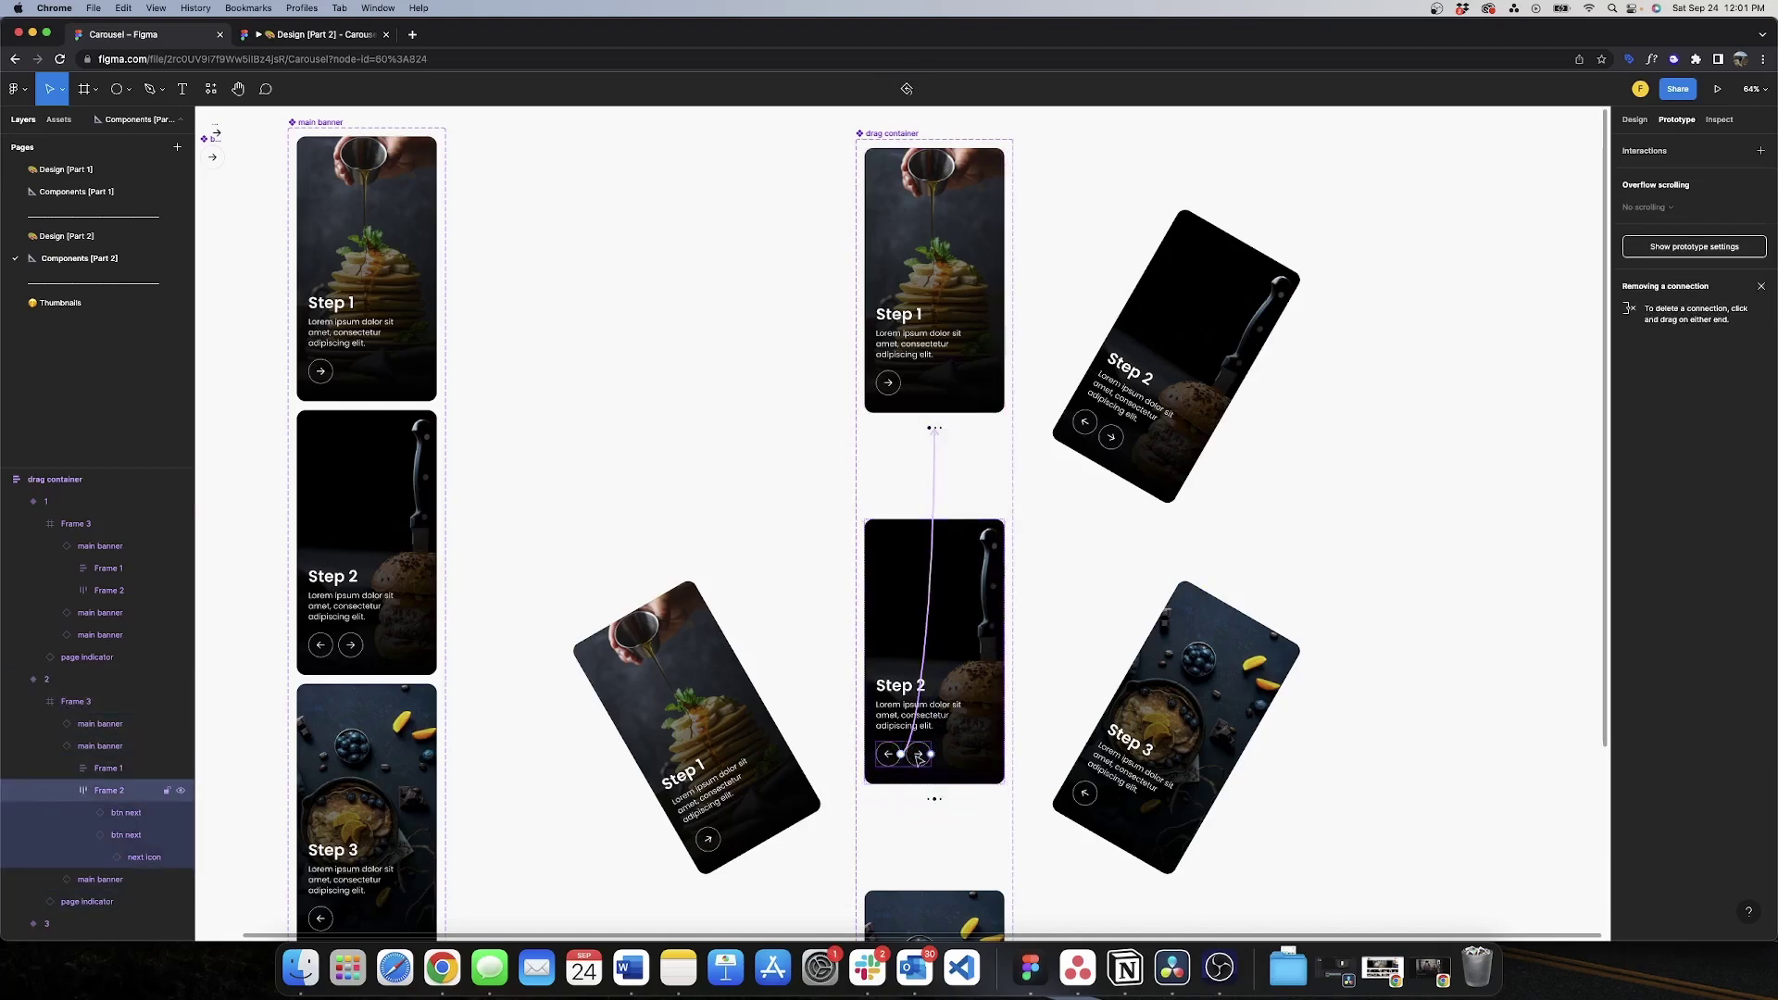
pyautogui.doubleClick(926, 756)
pyautogui.moveTo(930, 755); pyautogui.dragTo(935, 917)
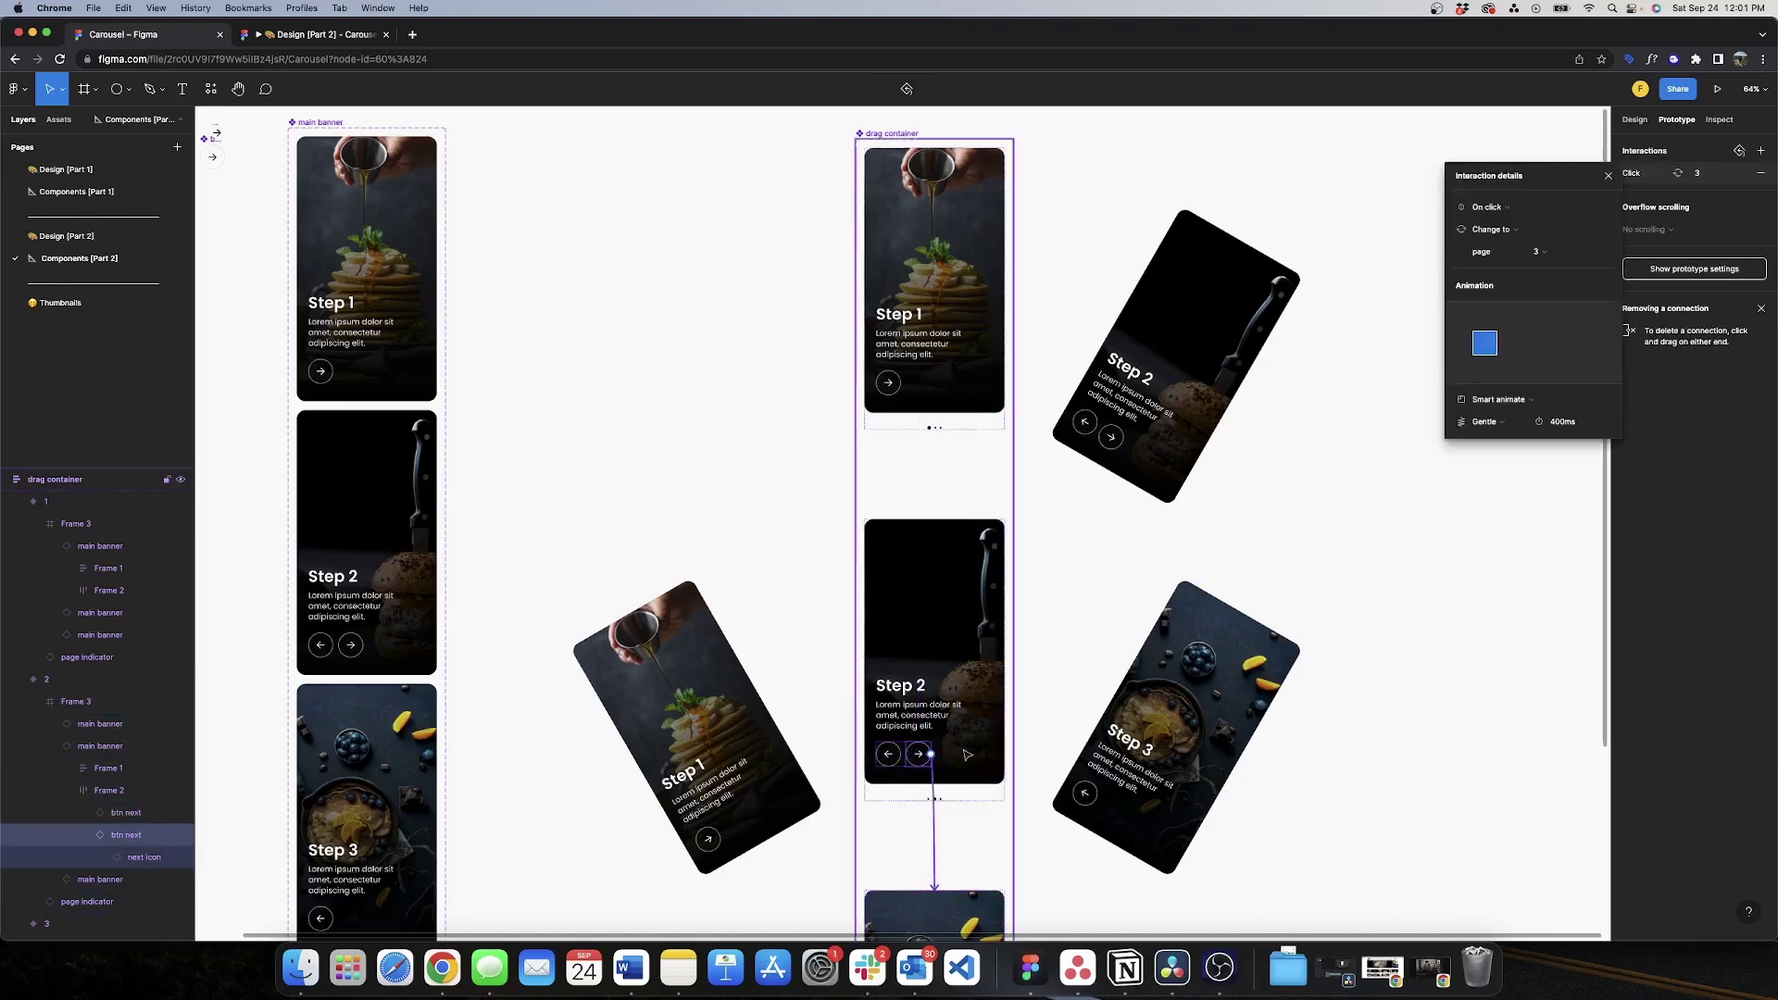
pyautogui.scroll(-3, 1219, 449)
pyautogui.click(1534, 468)
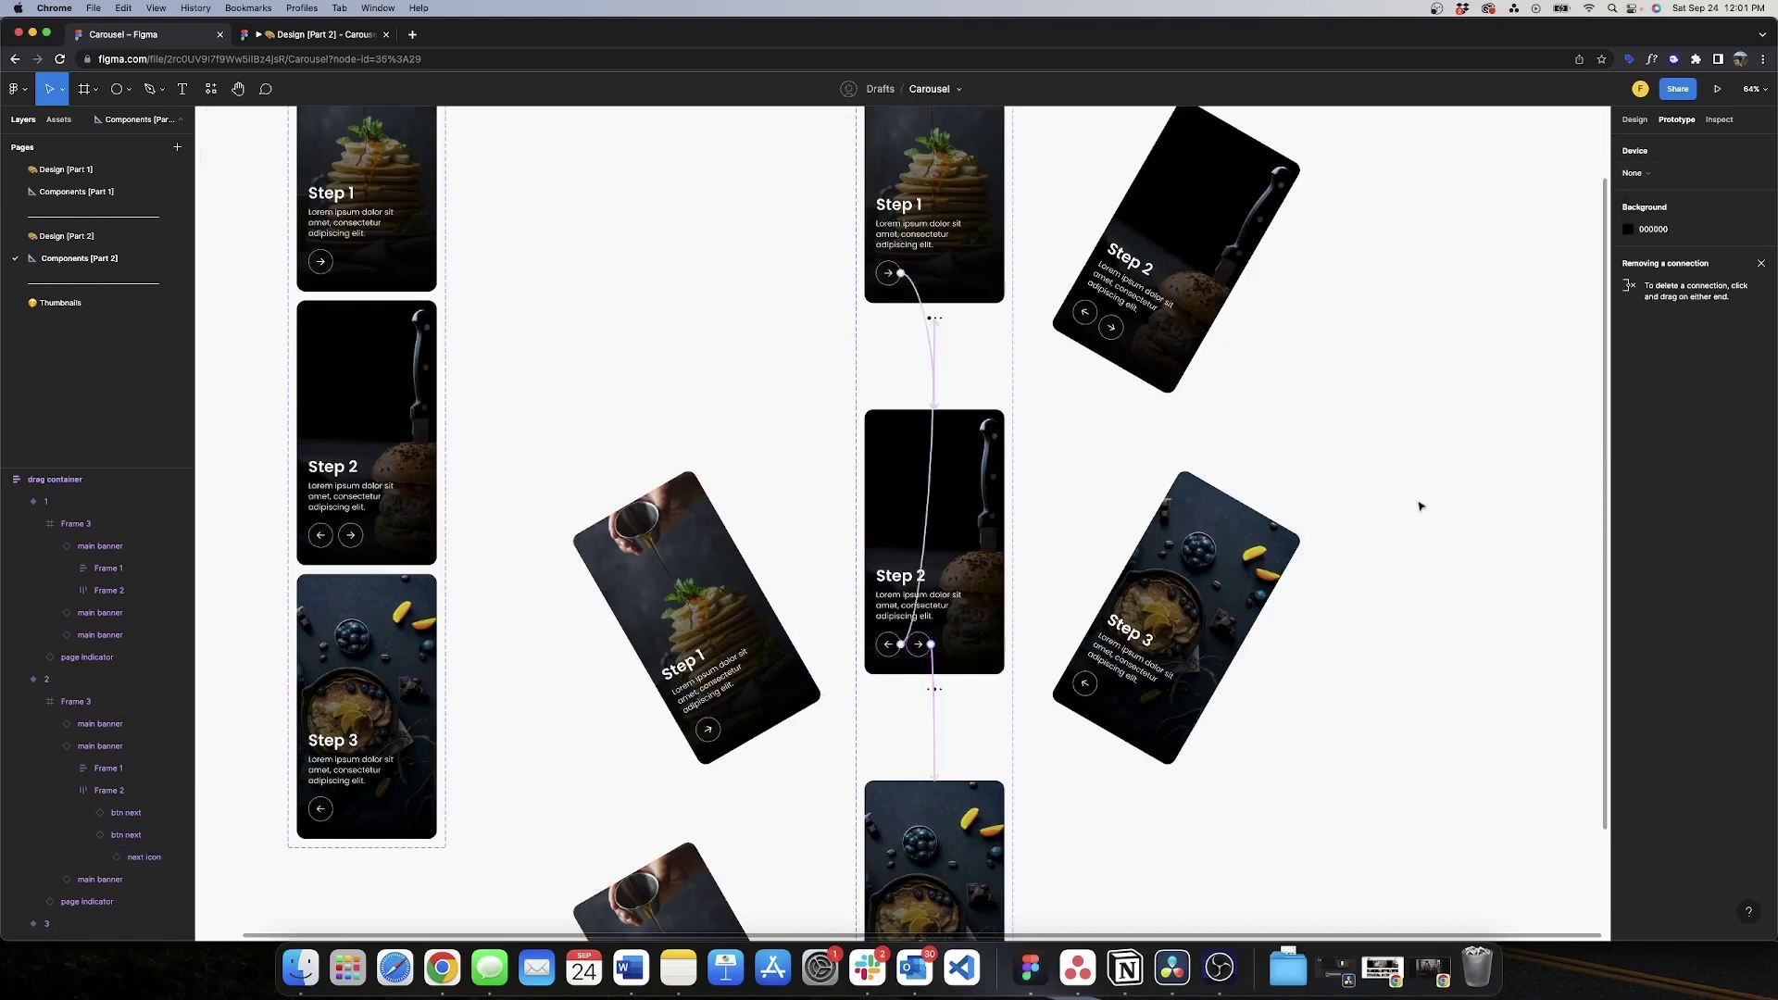
# - Link Step 3's back arrow to Step 2, then play the prototype and advance to Step 2
pyautogui.scroll(-3, 1334, 514)
pyautogui.doubleClick(890, 819)
pyautogui.doubleClick(889, 819)
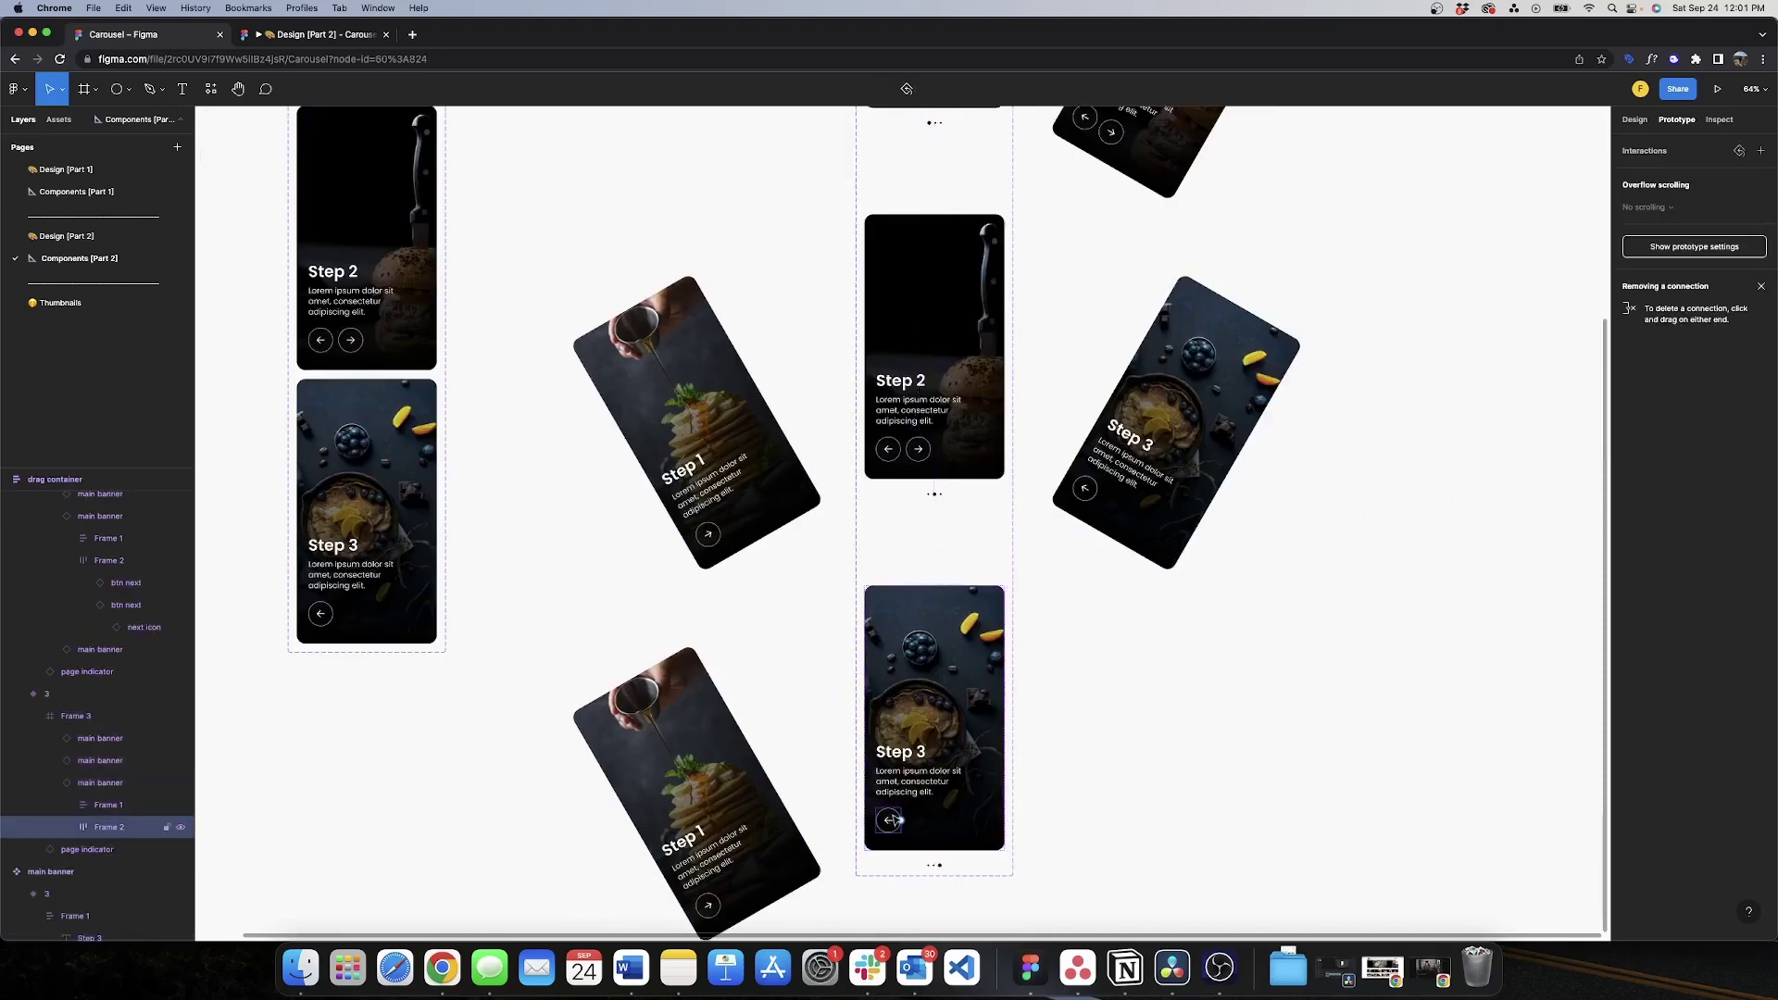
pyautogui.moveTo(899, 820); pyautogui.dragTo(961, 486)
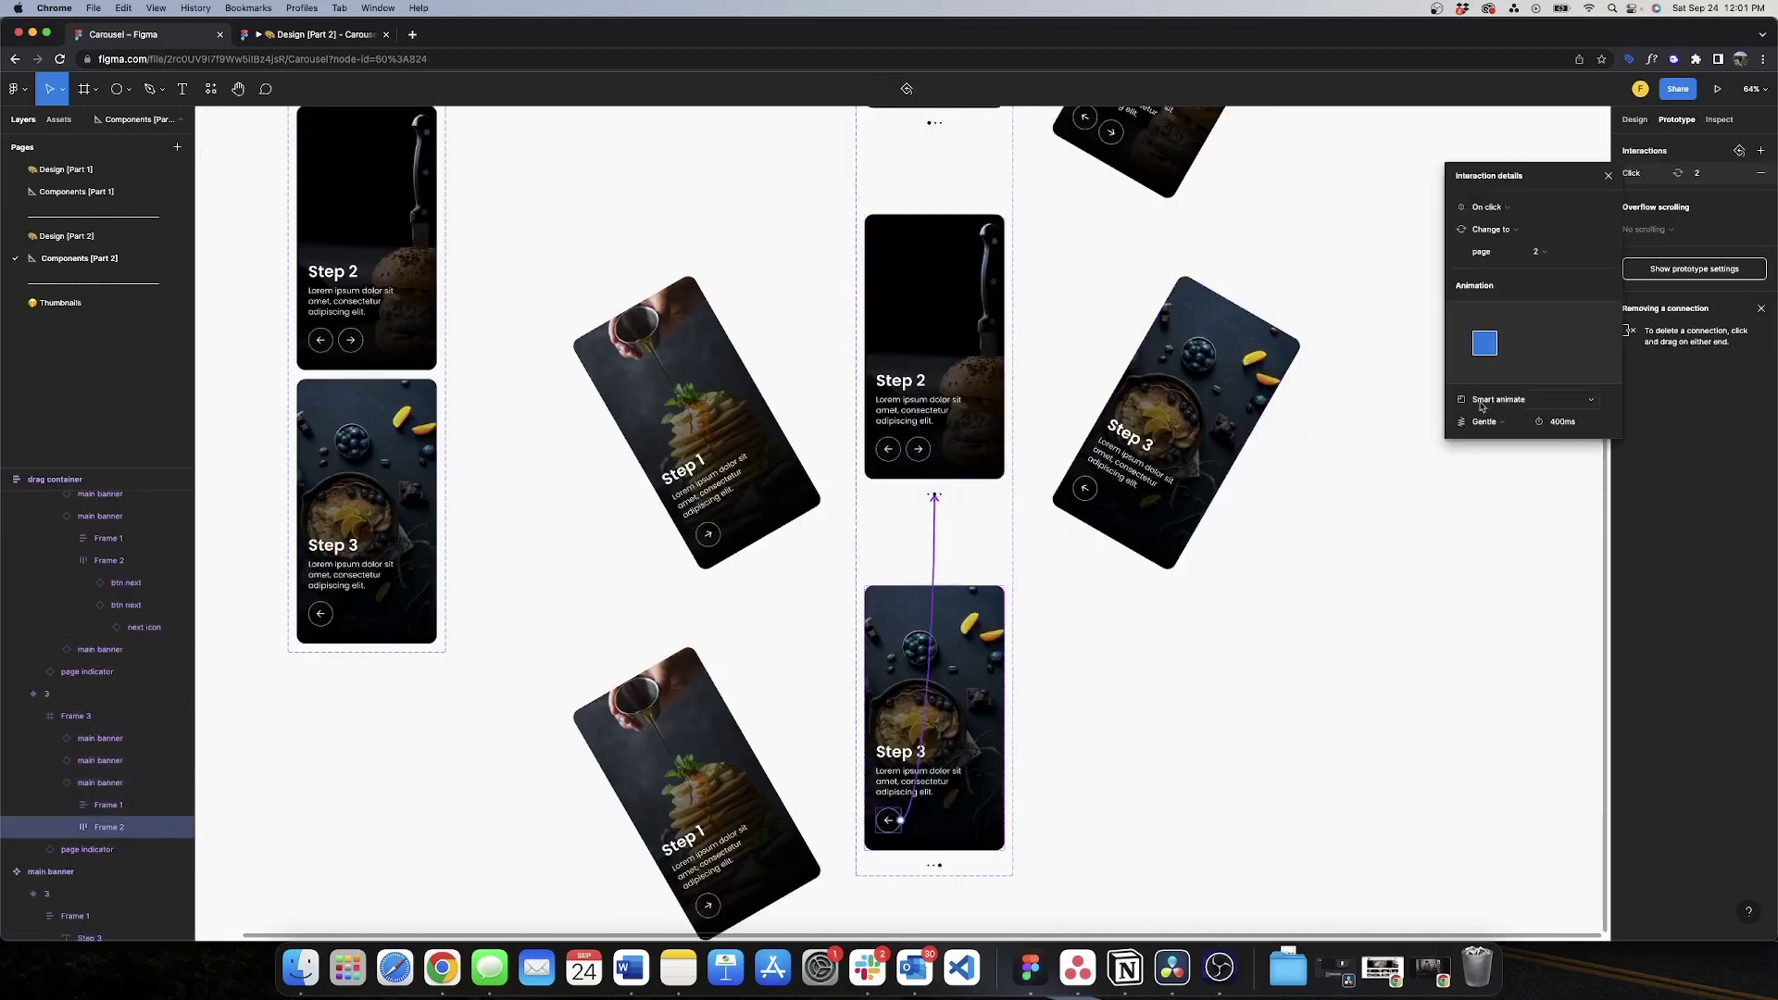
pyautogui.click(1529, 467)
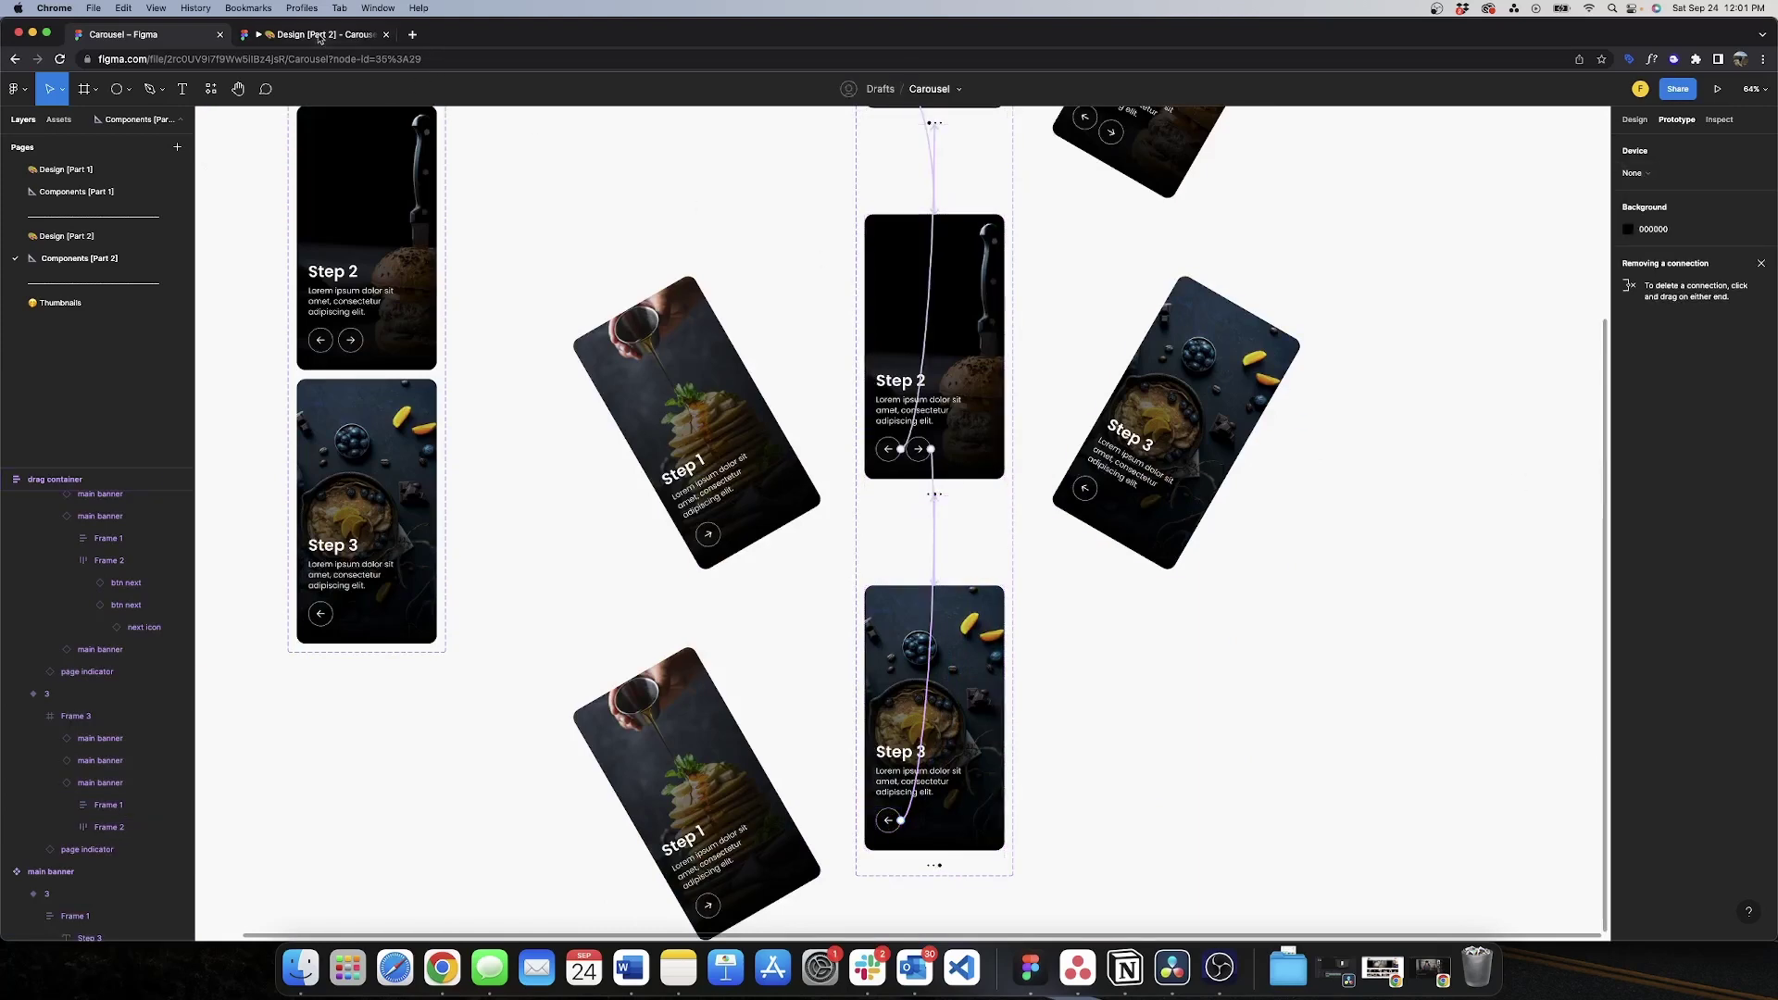
pyautogui.click(319, 37)
pyautogui.click(813, 639)
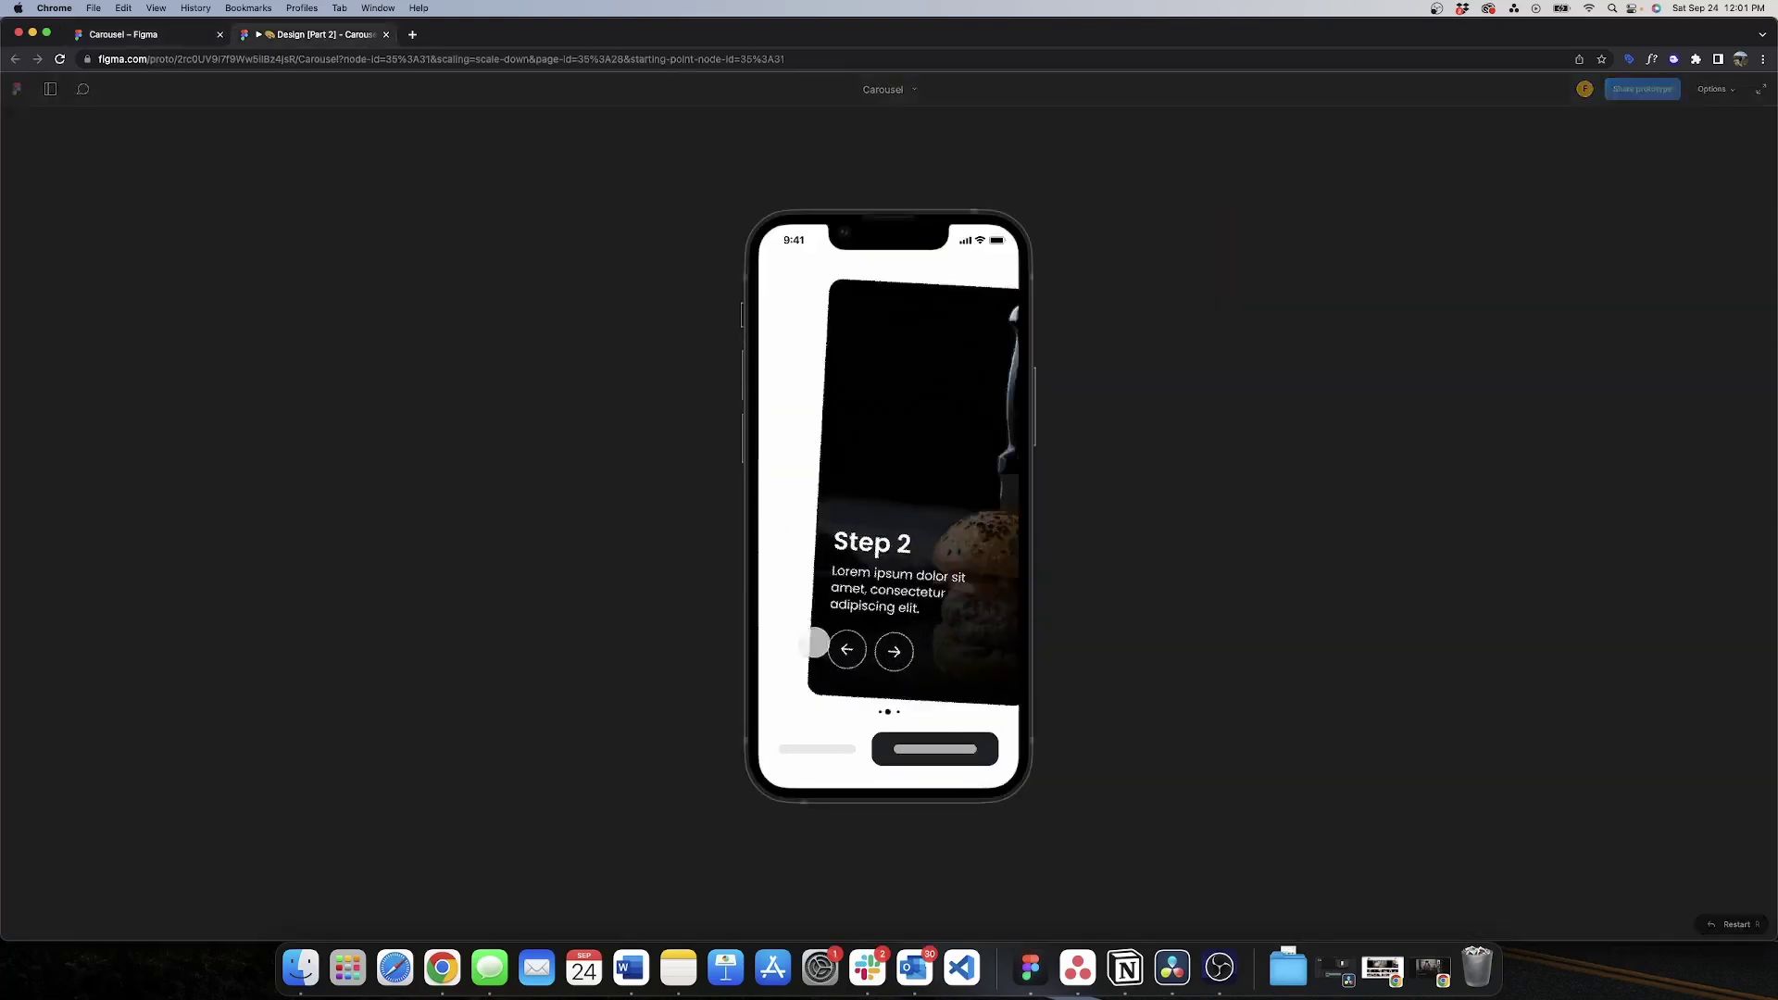
# - Step the prototype carousel to Step 3 and back to Step 1, then return to the Carousel file
pyautogui.click(863, 640)
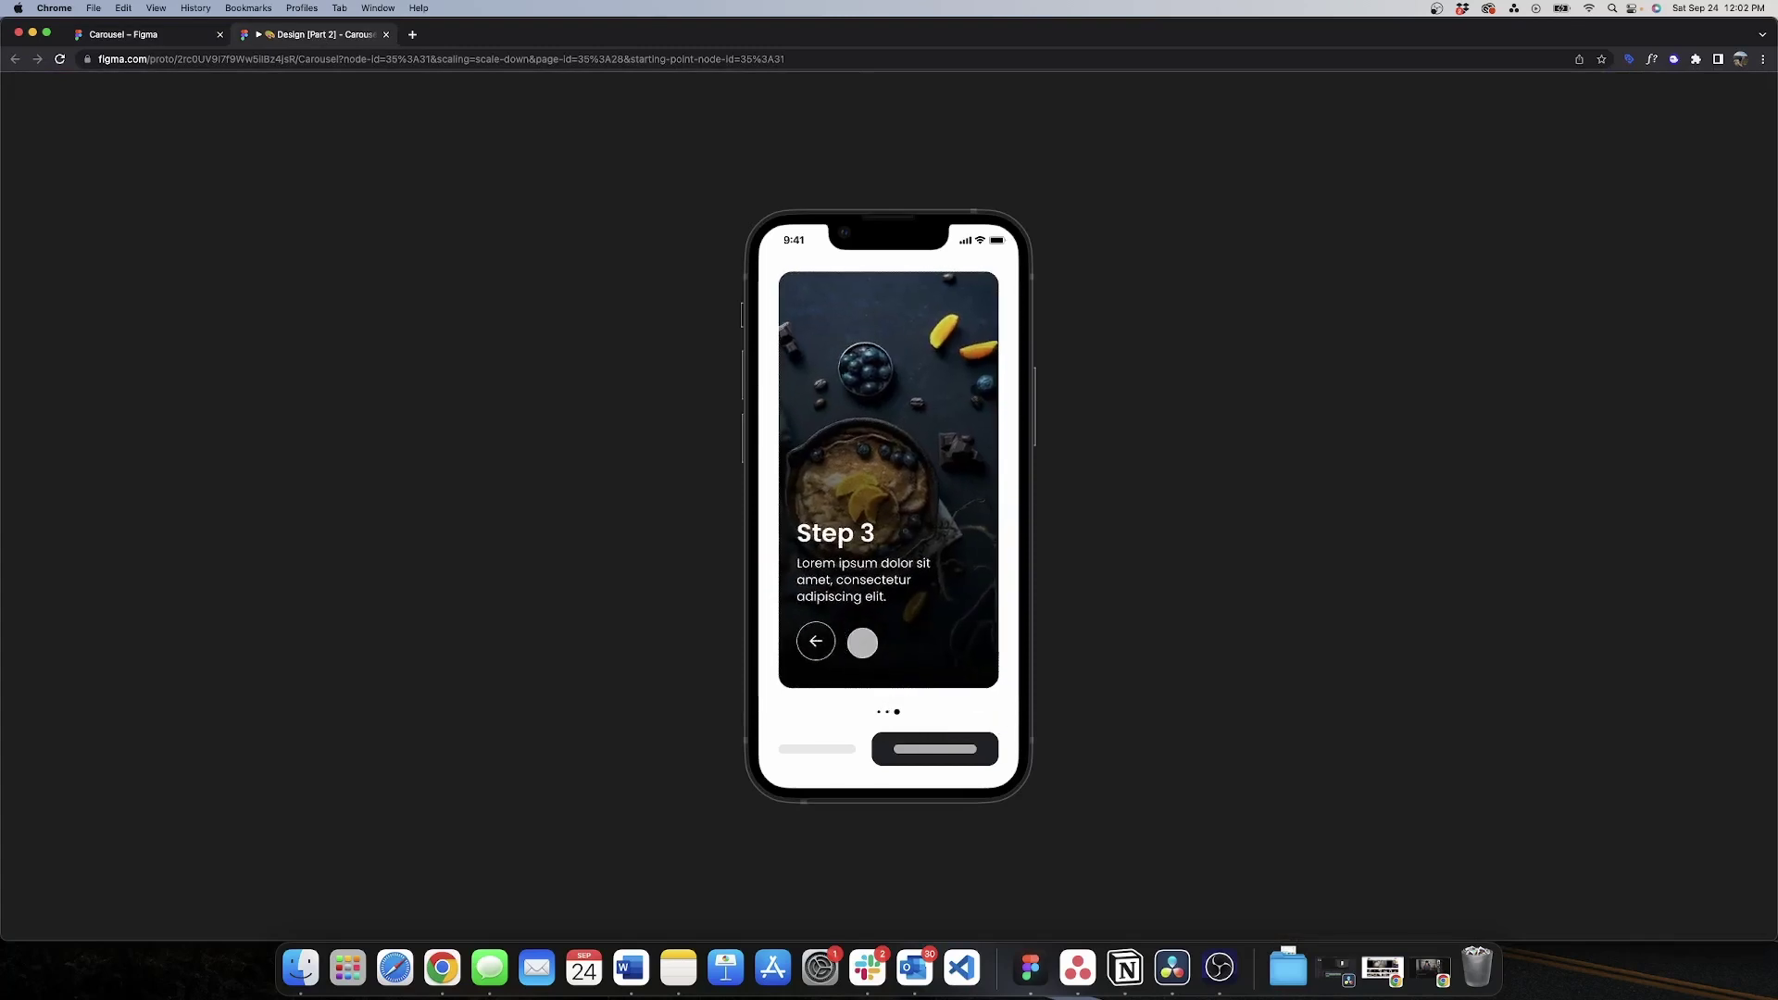
pyautogui.click(817, 639)
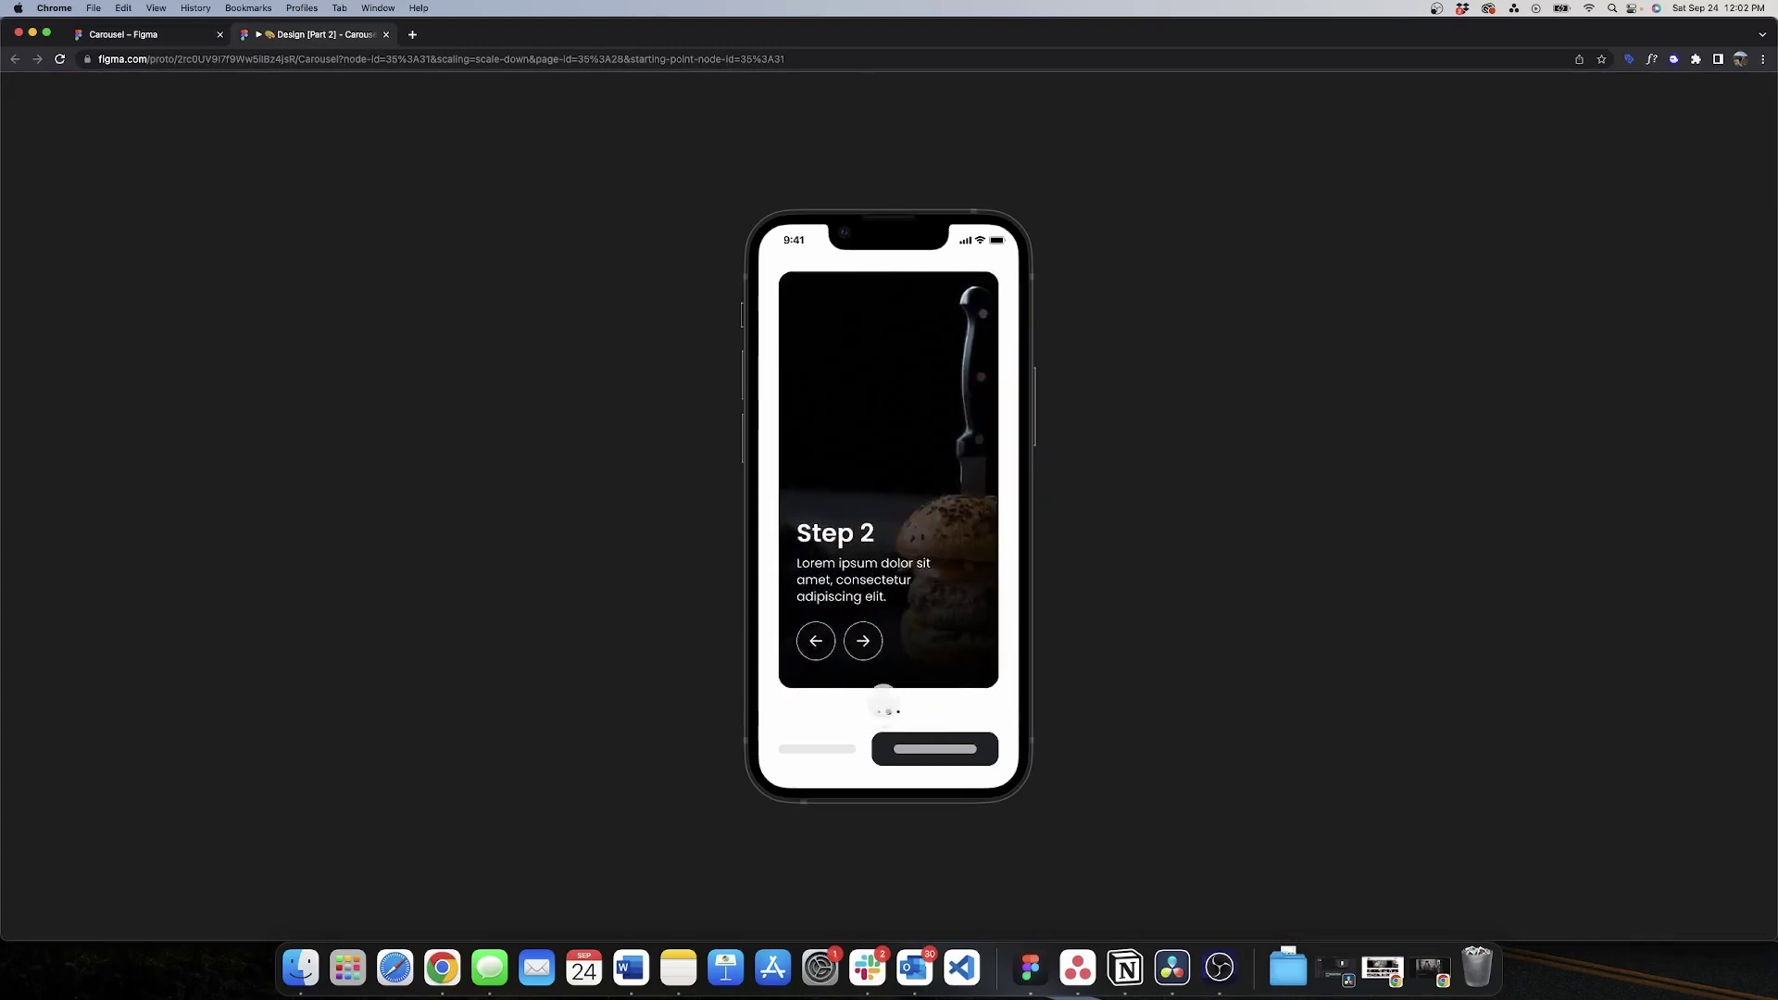
pyautogui.click(816, 641)
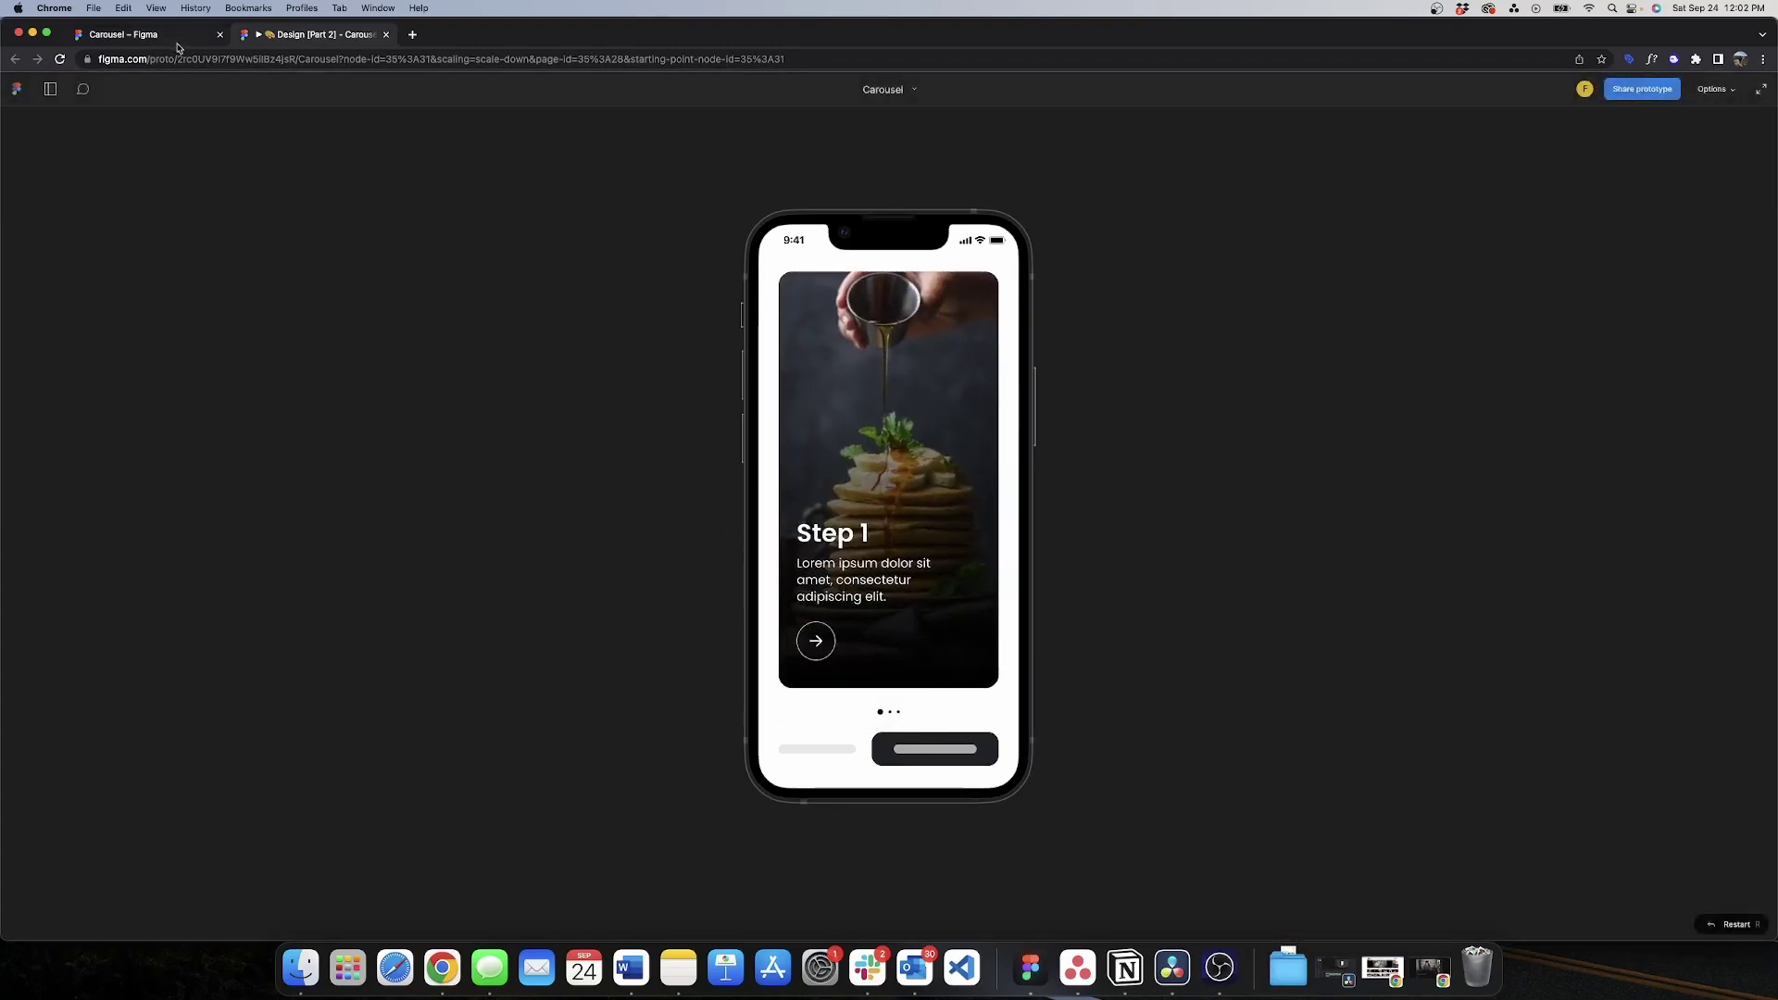
pyautogui.click(178, 43)
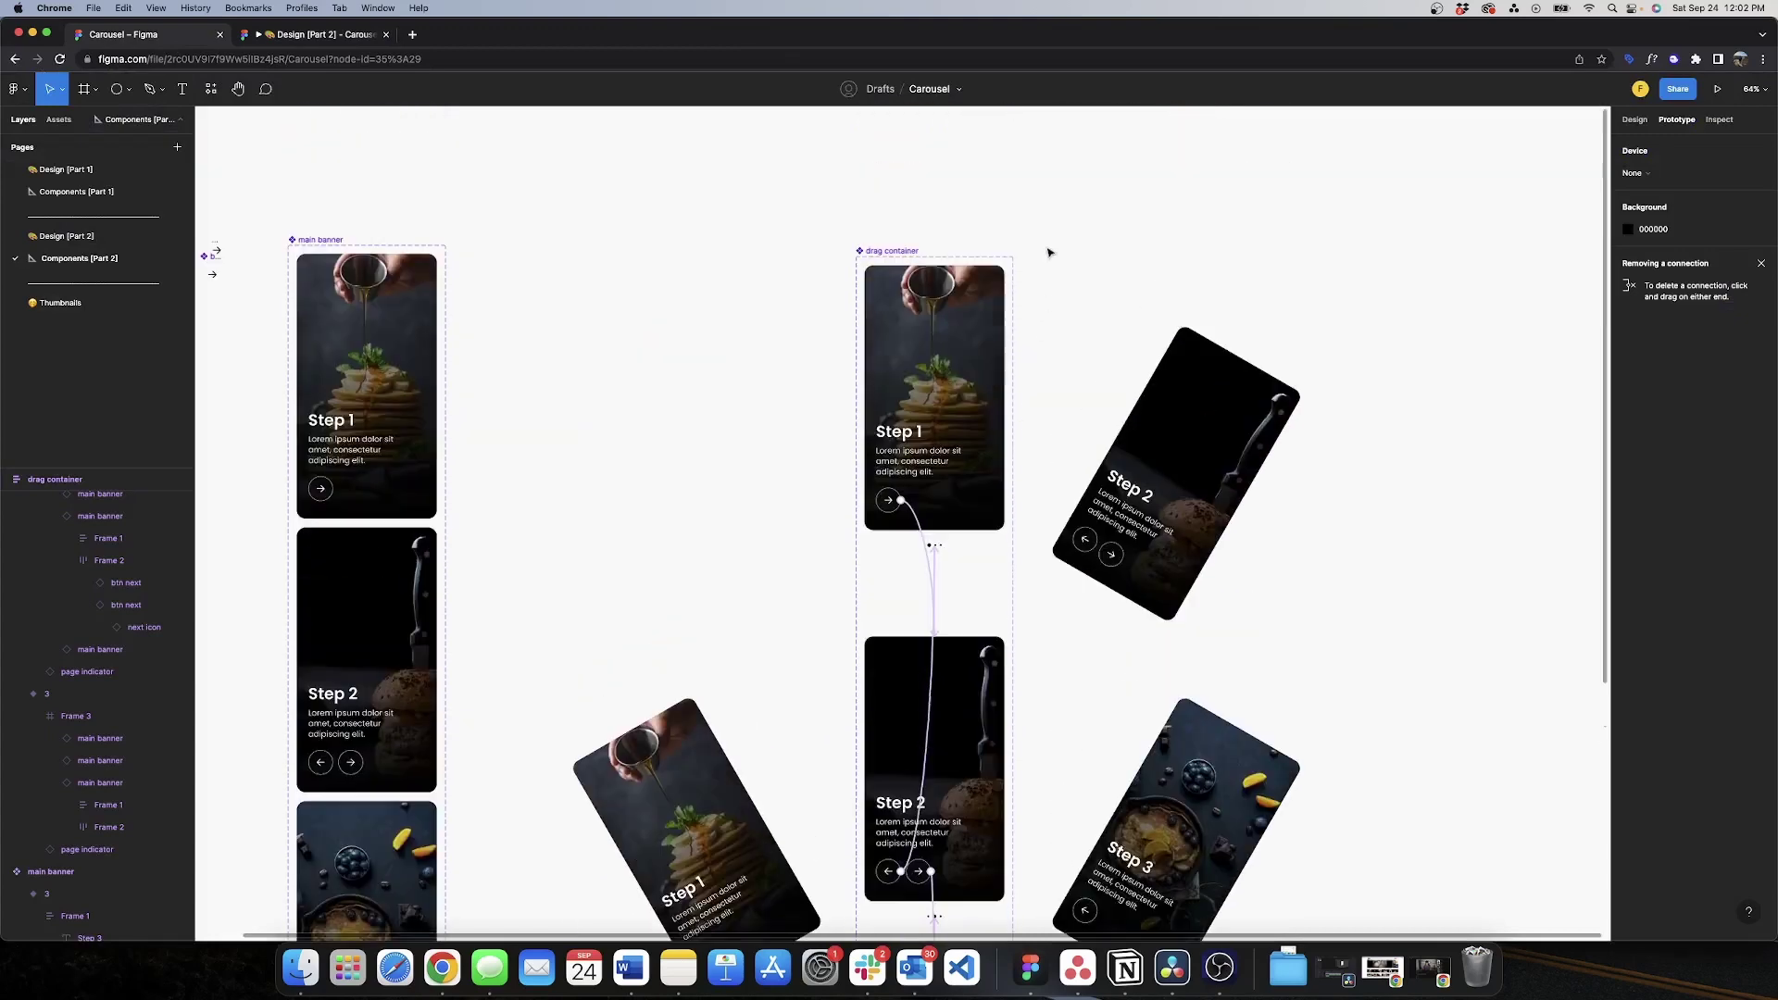
# - Connect the Step 1 card to Step 2 with an On drag trigger
pyautogui.click(968, 328)
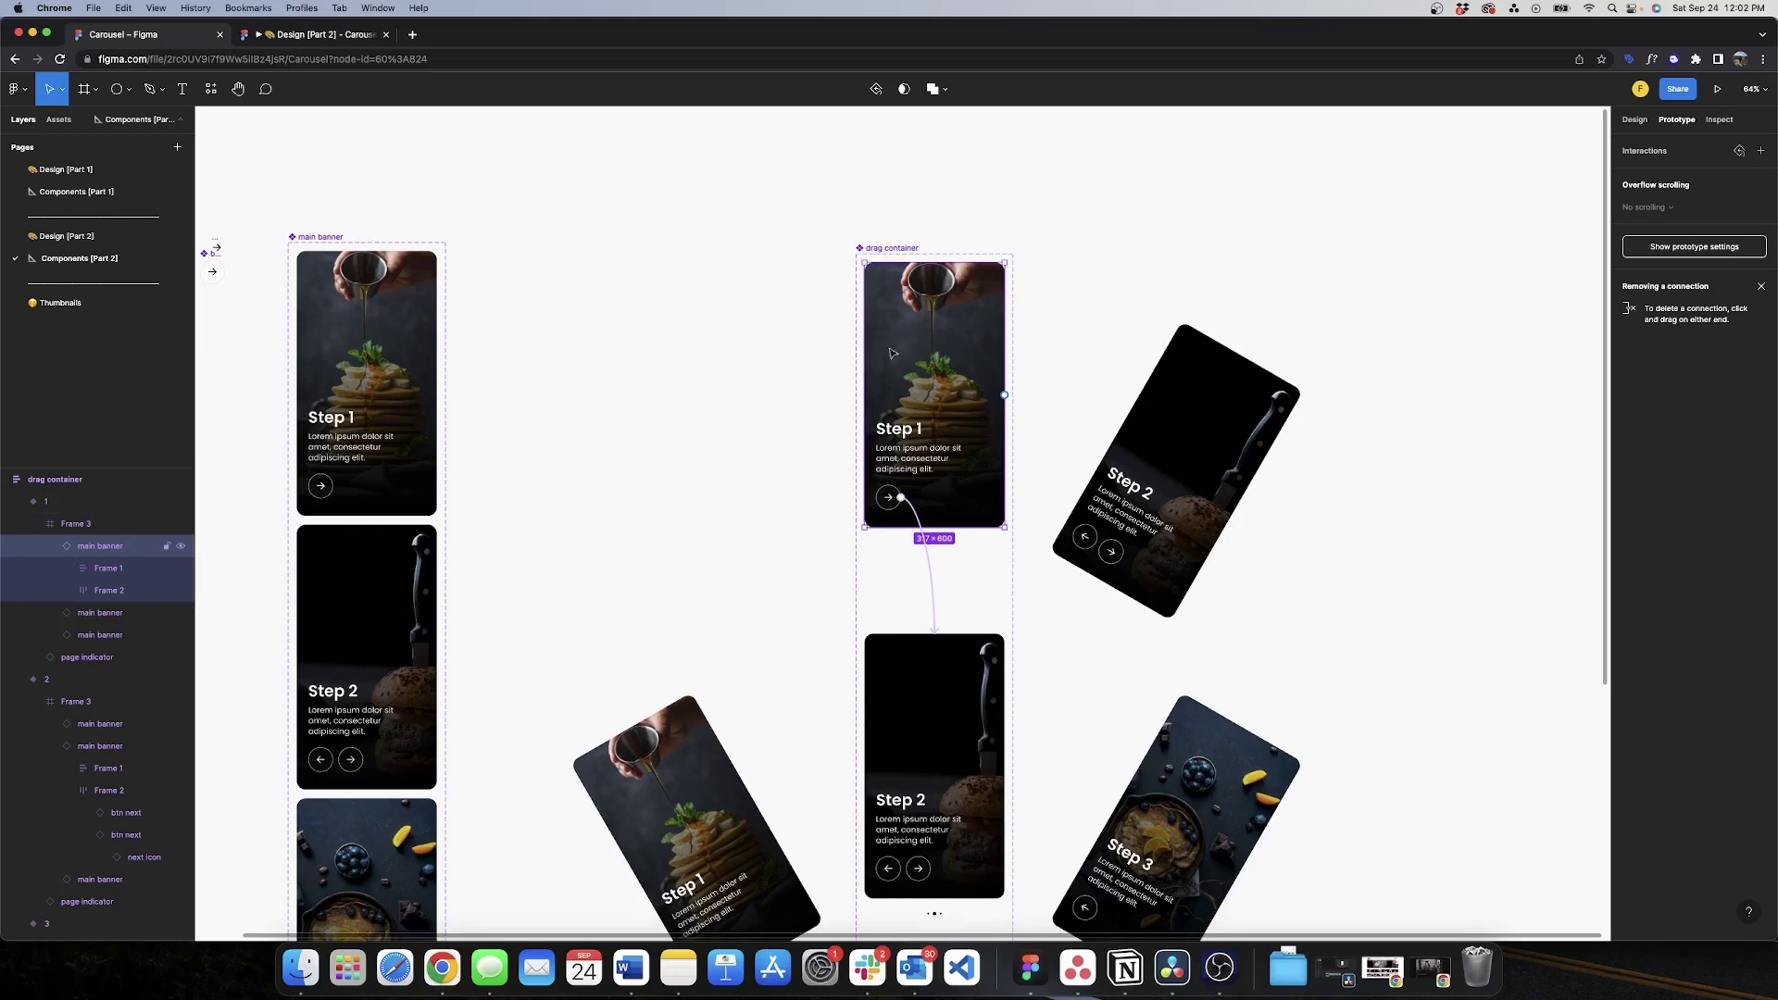
pyautogui.scroll(-2, 999, 378)
pyautogui.moveTo(1003, 381); pyautogui.dragTo(986, 686)
pyautogui.click(1500, 205)
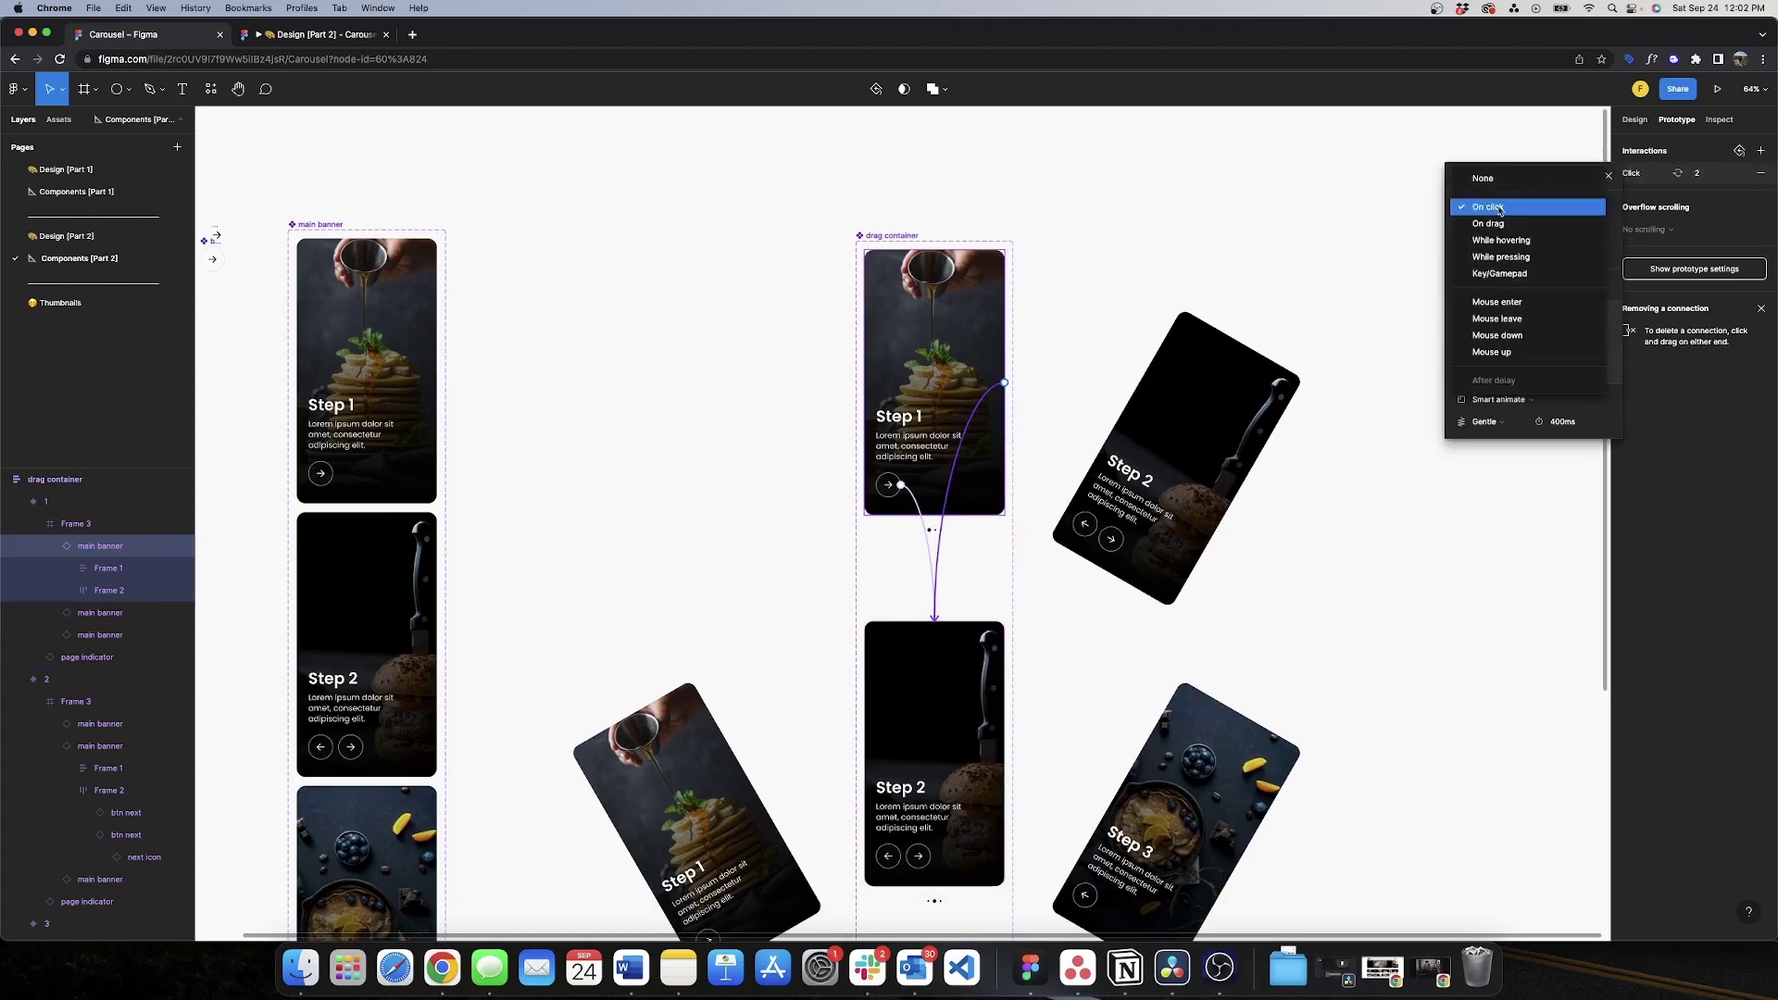
pyautogui.click(1493, 220)
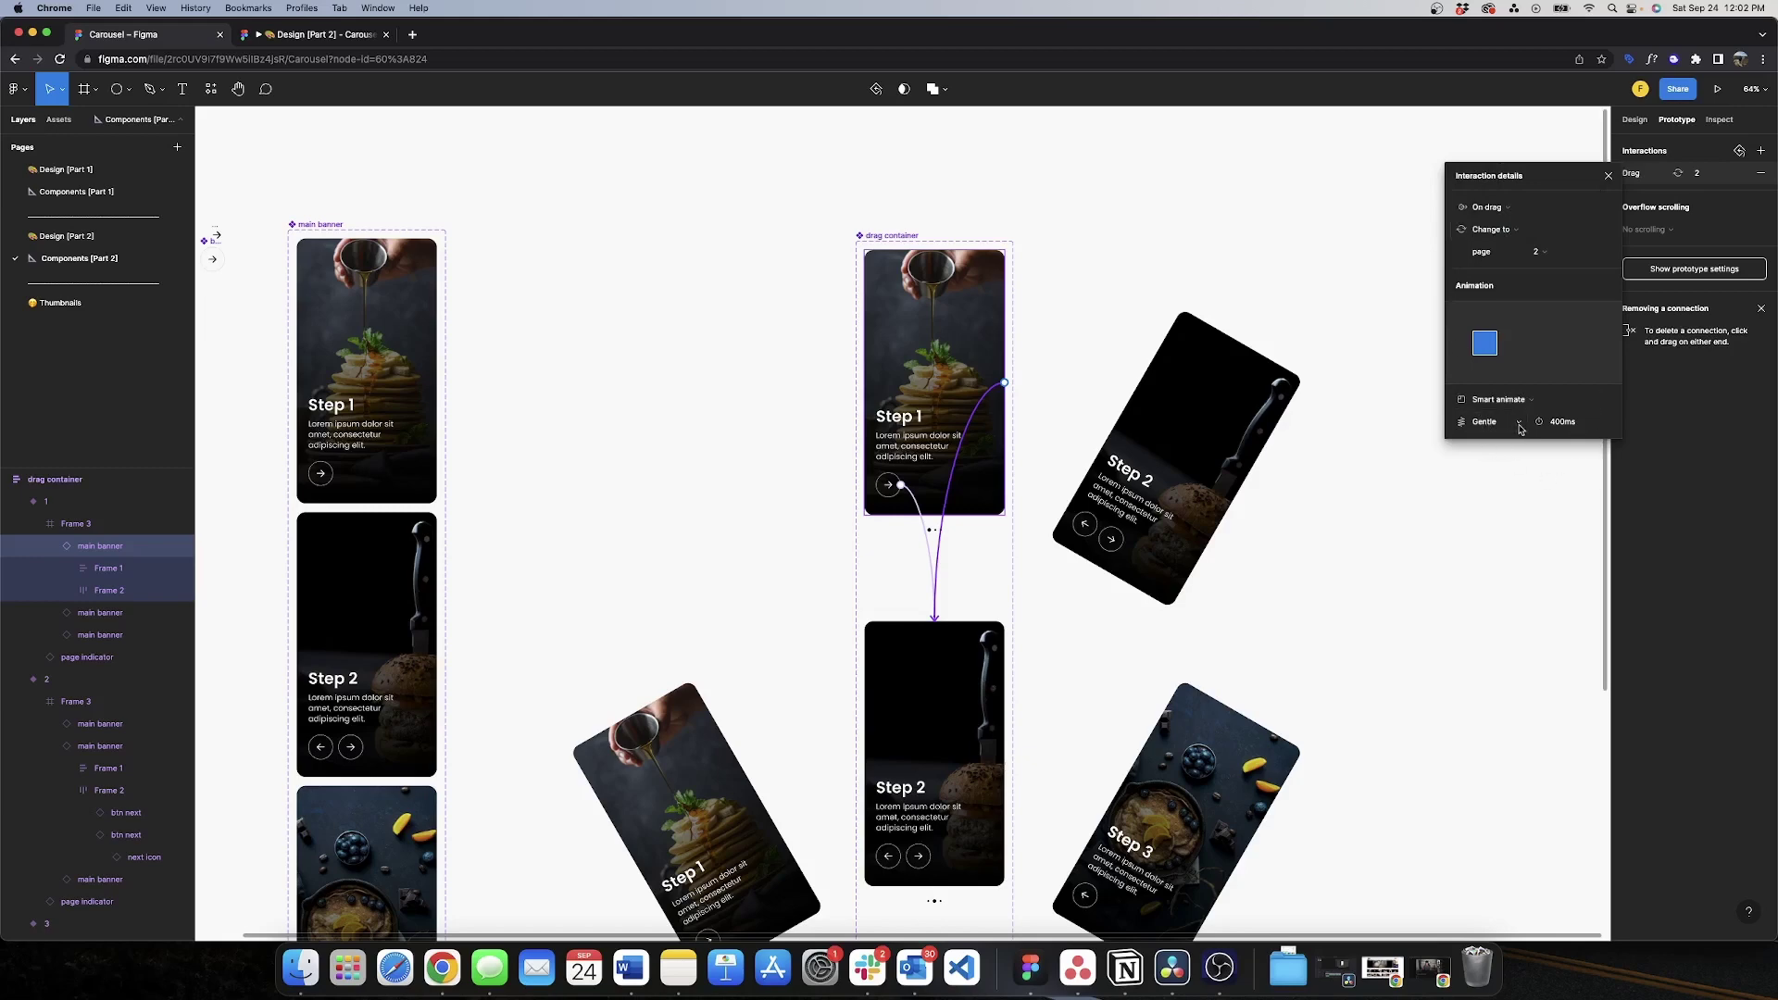
pyautogui.click(1442, 537)
pyautogui.scroll(-5, 1389, 514)
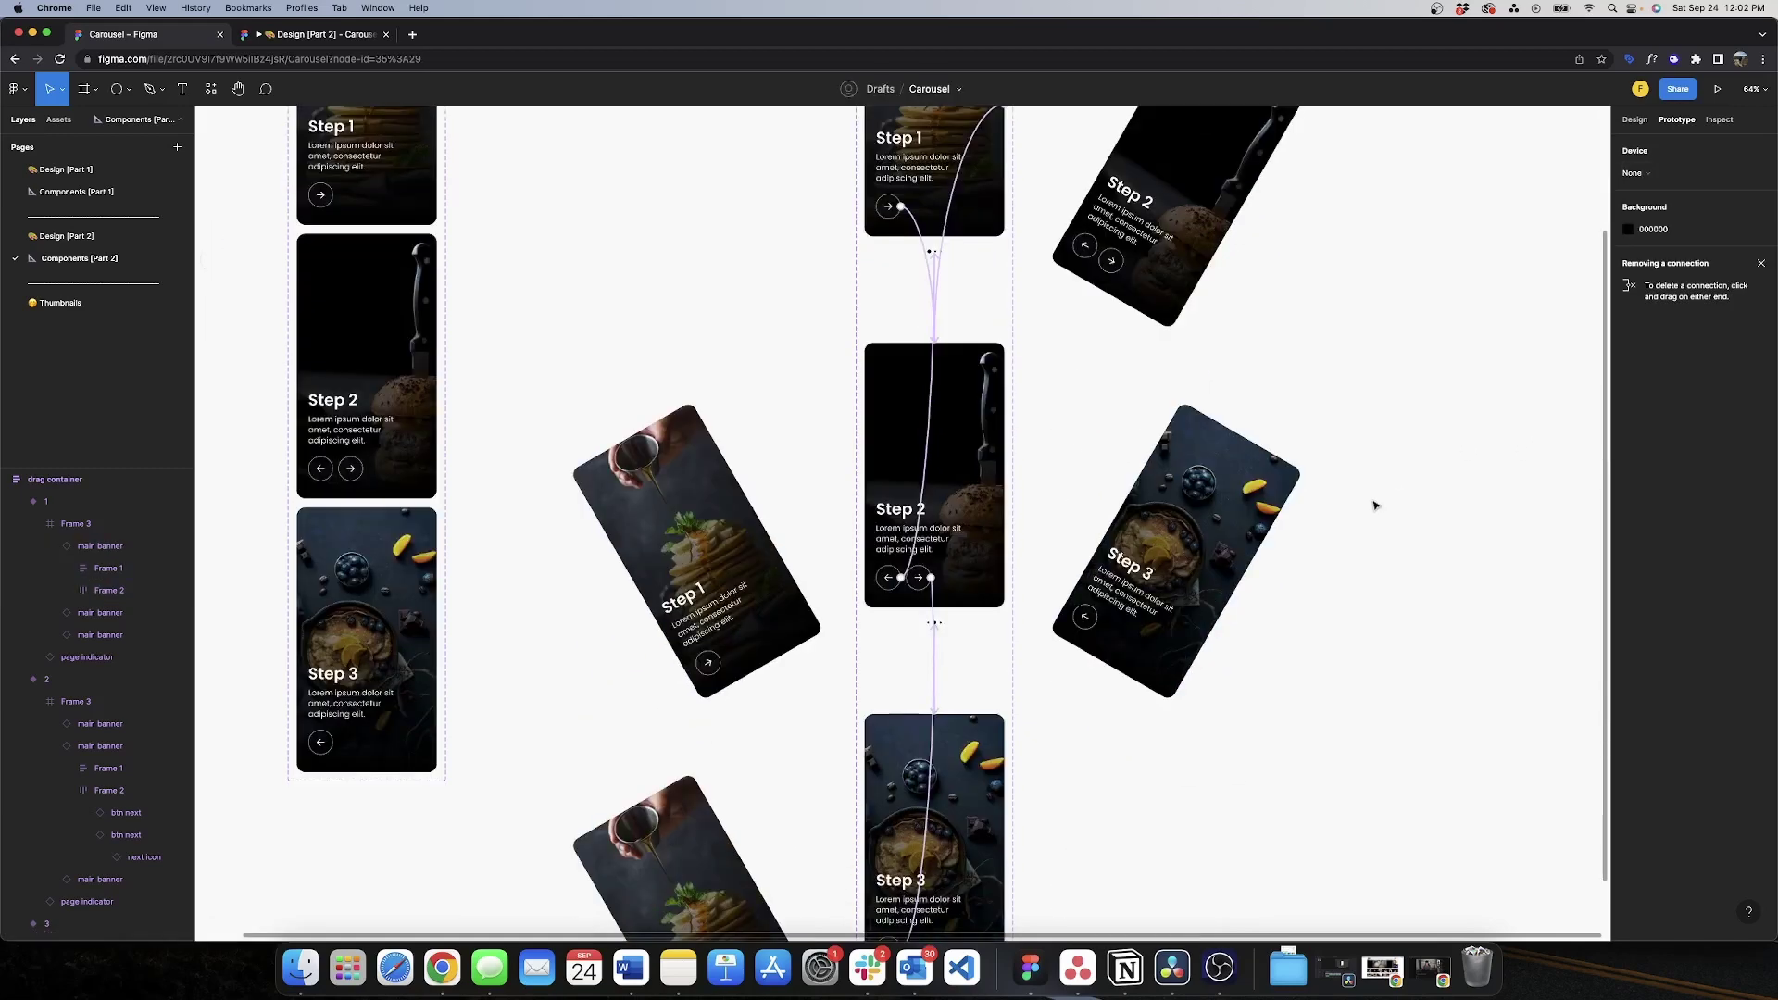
# - Connect the Step 2 card back to Step 1 on drag
pyautogui.click(989, 403)
pyautogui.doubleClick(990, 403)
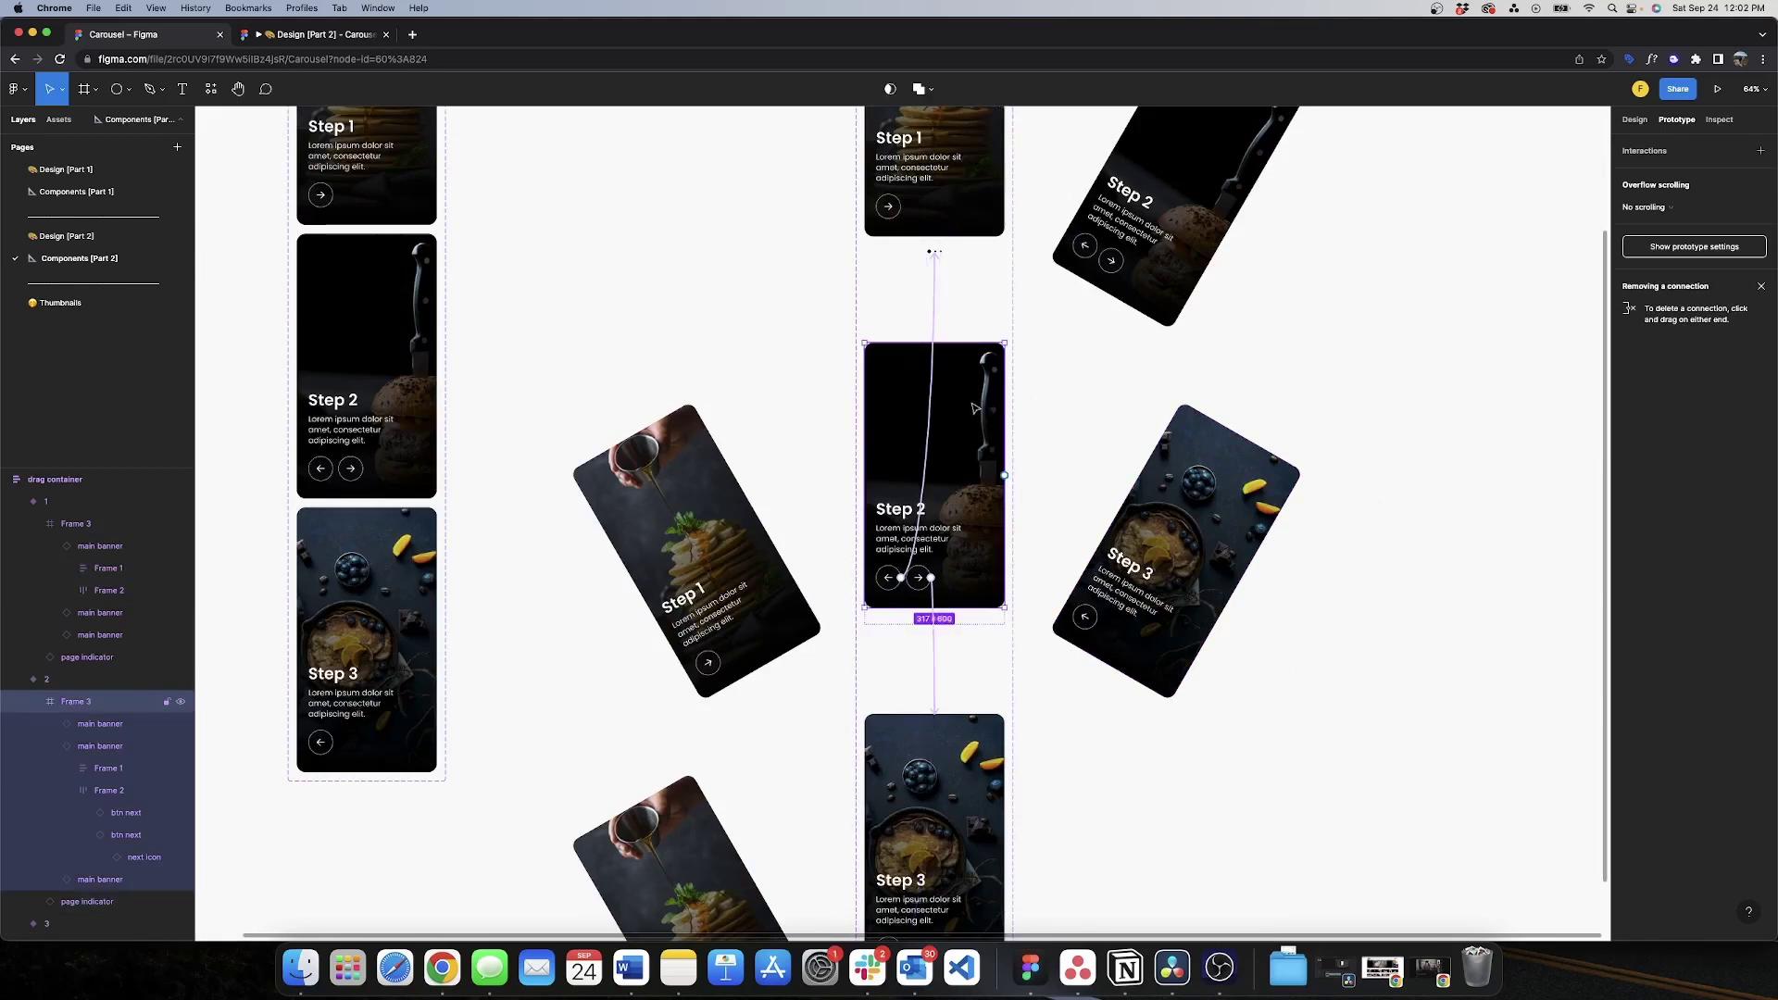
pyautogui.click(974, 408)
pyautogui.moveTo(1004, 476); pyautogui.dragTo(999, 231)
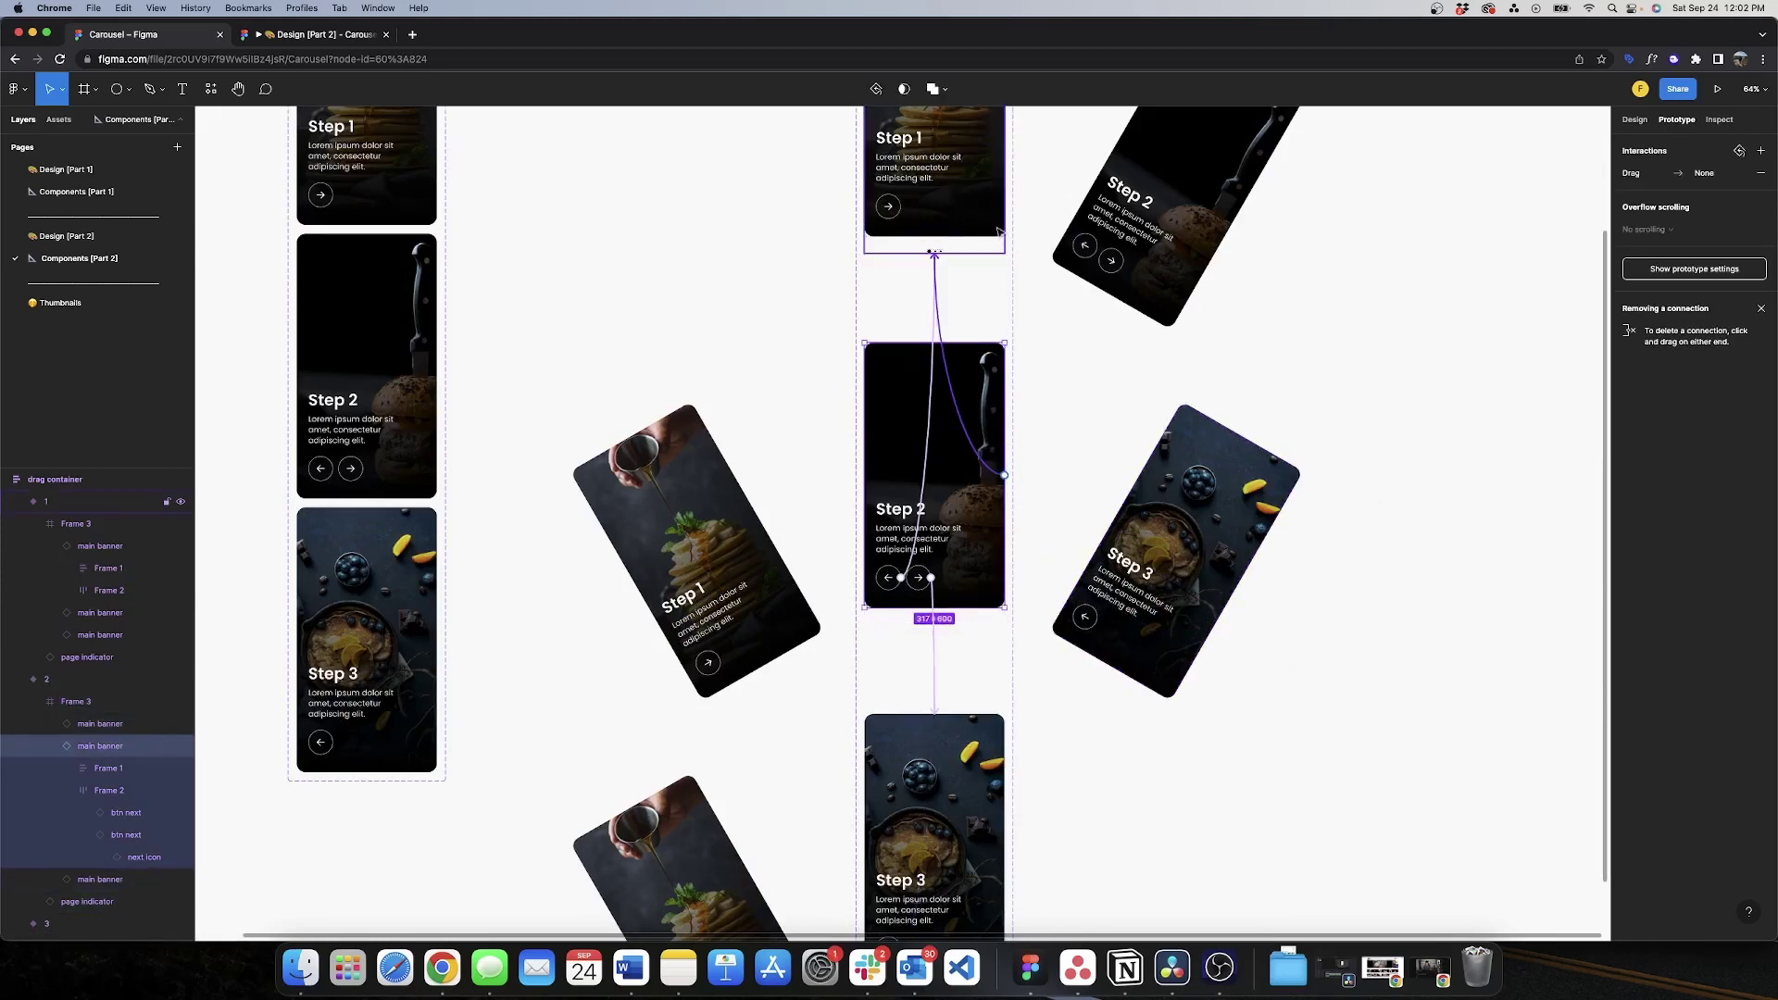
pyautogui.click(1487, 207)
pyautogui.click(1487, 207)
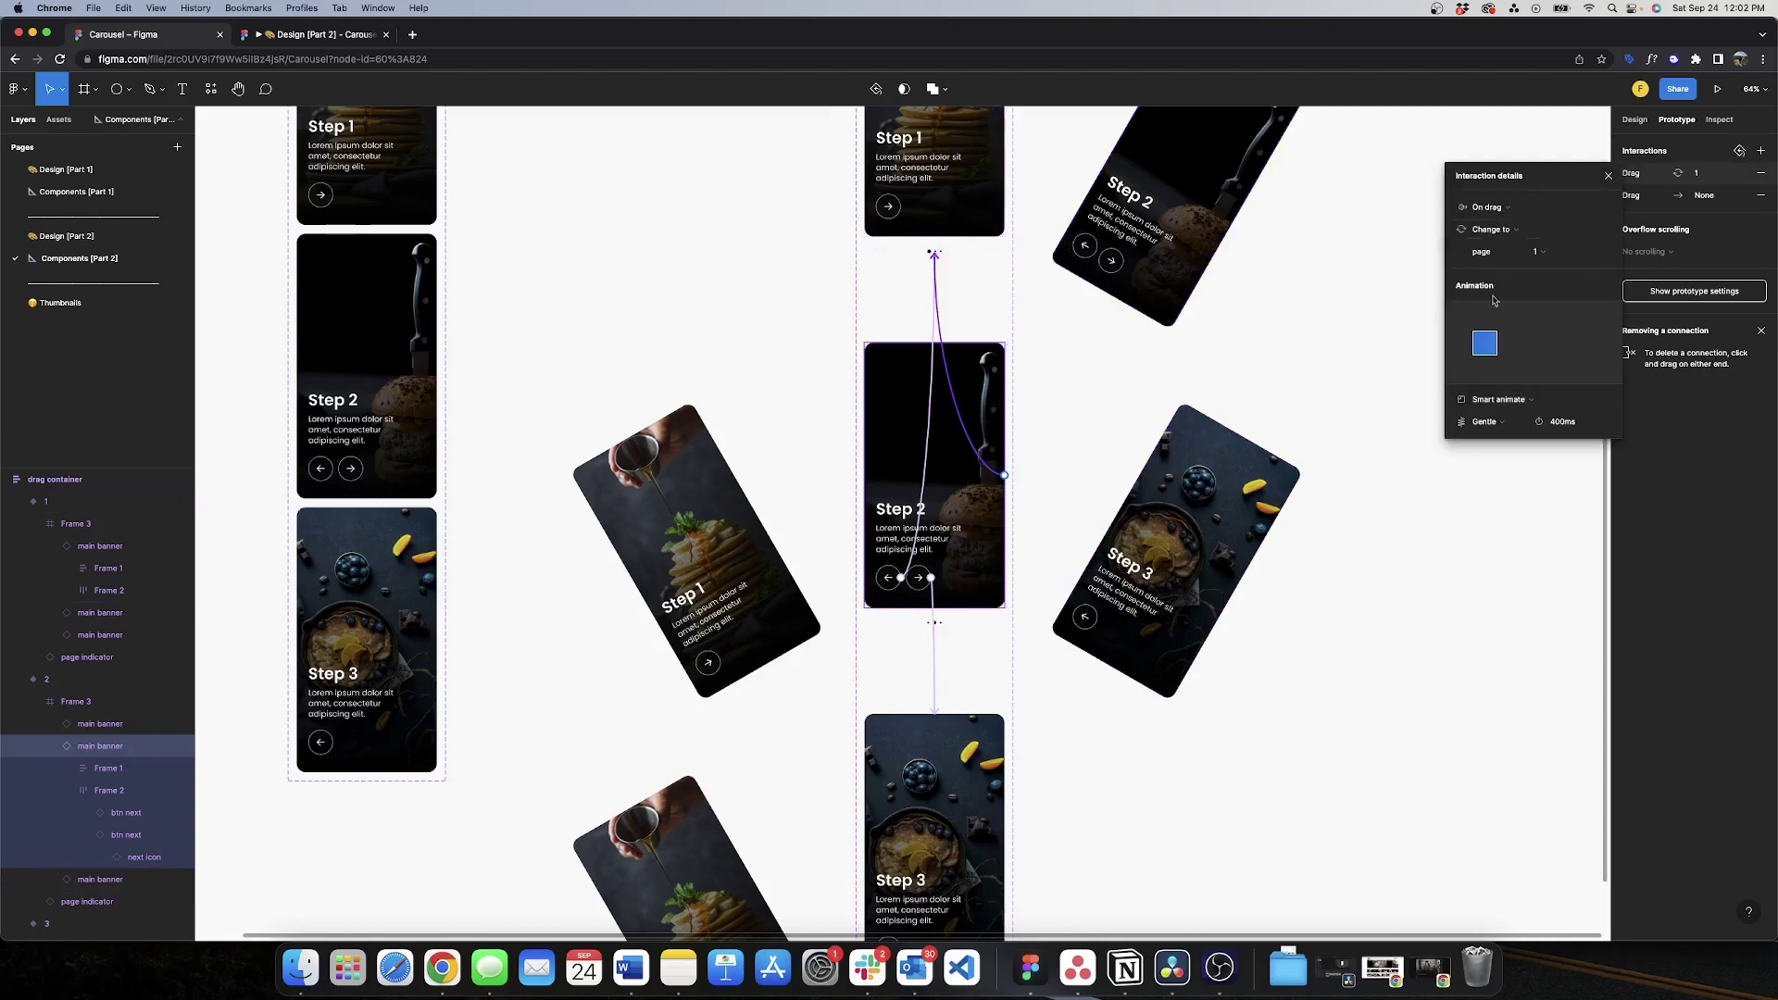
pyautogui.click(1313, 441)
# - Connect the Step 2 card forward to Step 3 with an On drag trigger
pyautogui.click(991, 473)
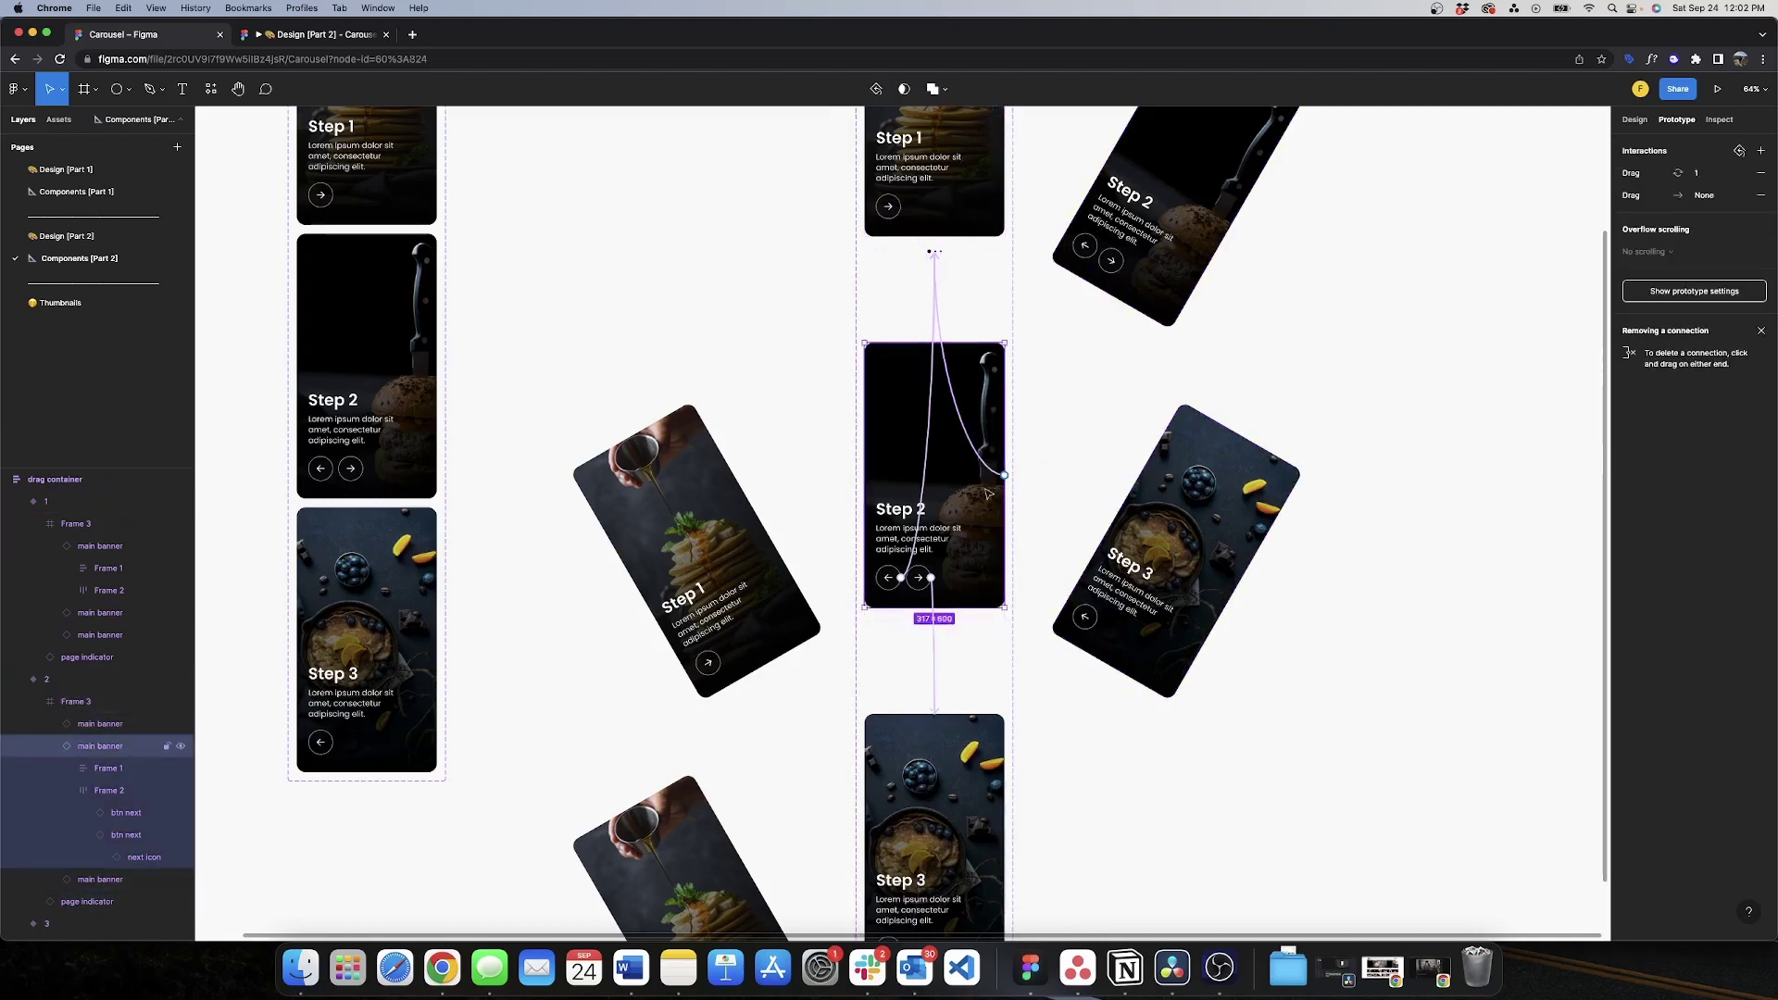
pyautogui.moveTo(1005, 476); pyautogui.dragTo(935, 787)
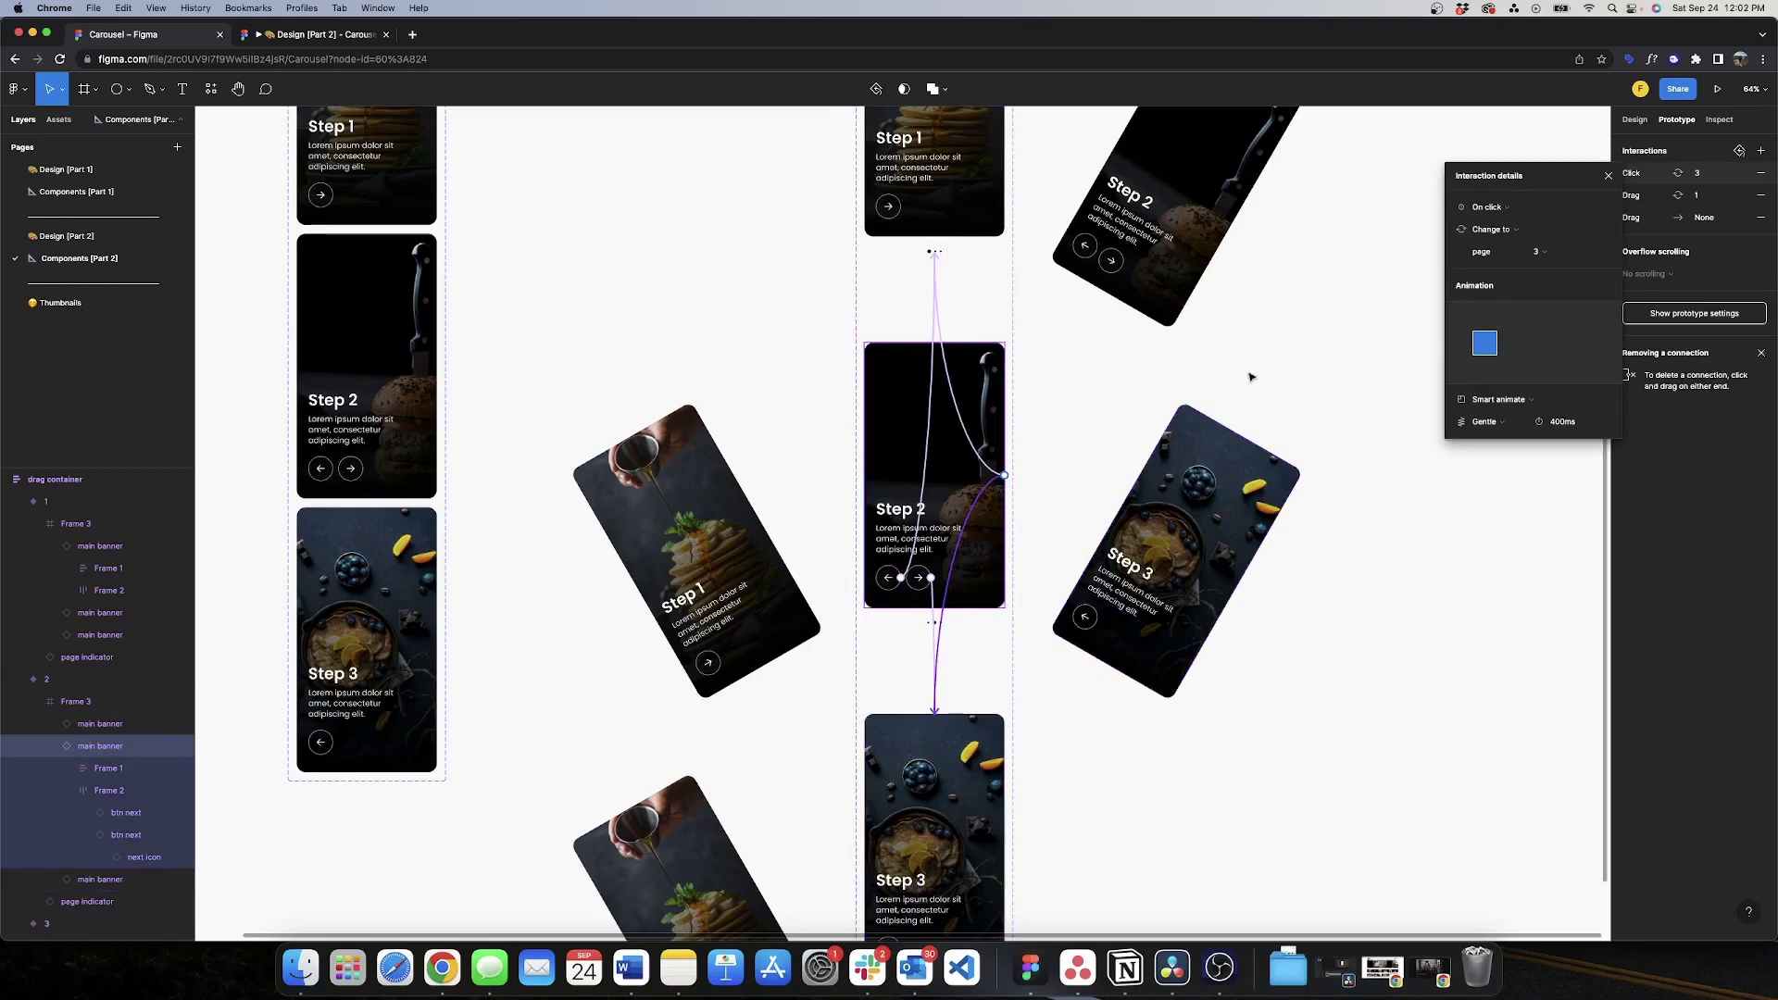
pyautogui.click(1489, 206)
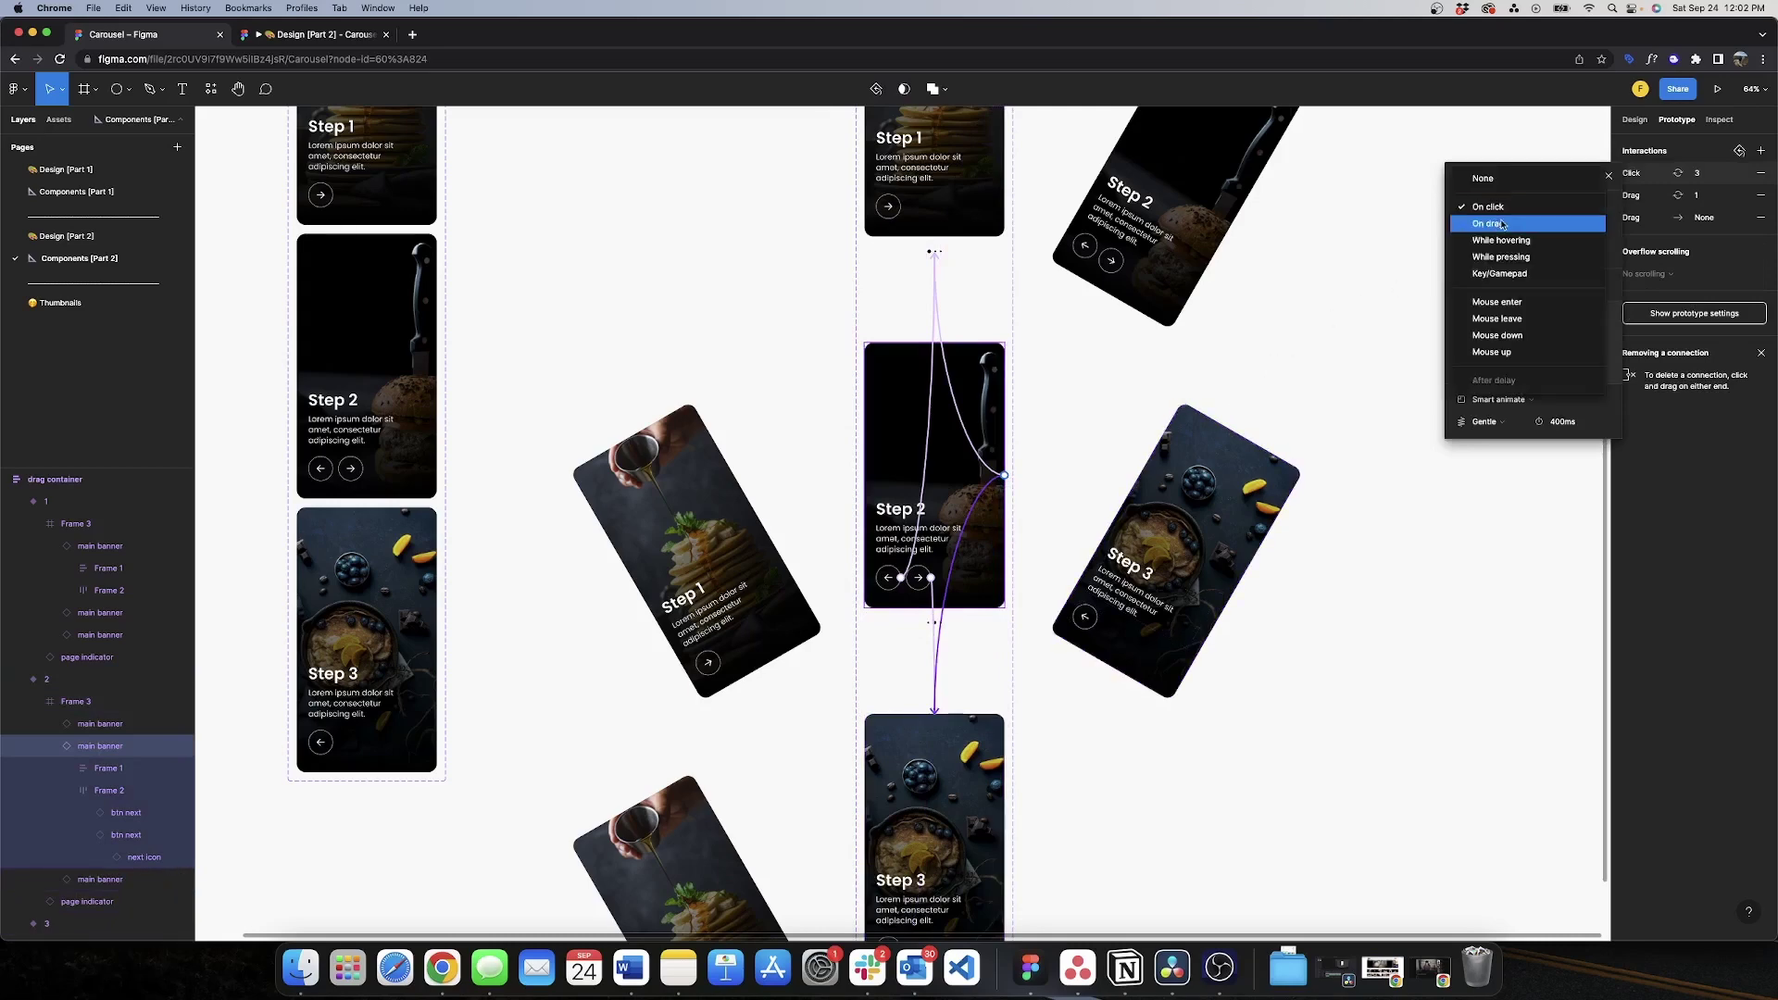
pyautogui.click(1501, 220)
pyautogui.scroll(-4, 1472, 460)
pyautogui.click(1408, 498)
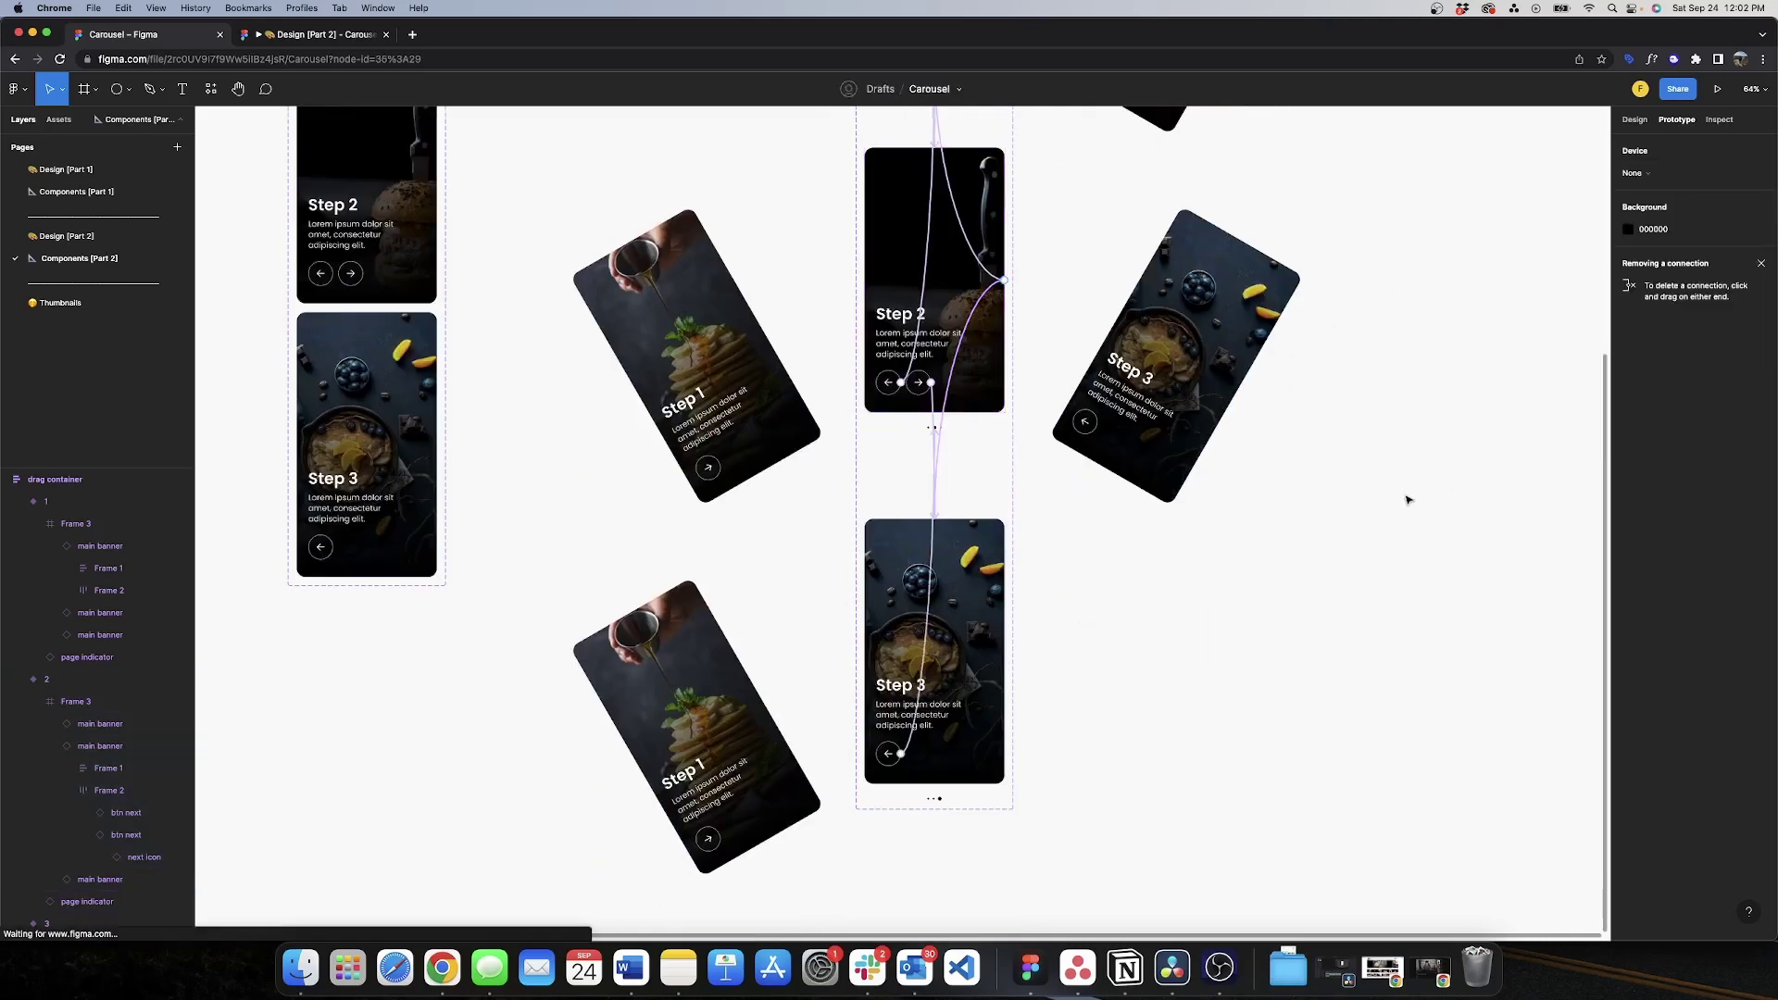
# - Connect the Step 3 card back to Step 2 on drag, then open the running prototype
pyautogui.click(986, 574)
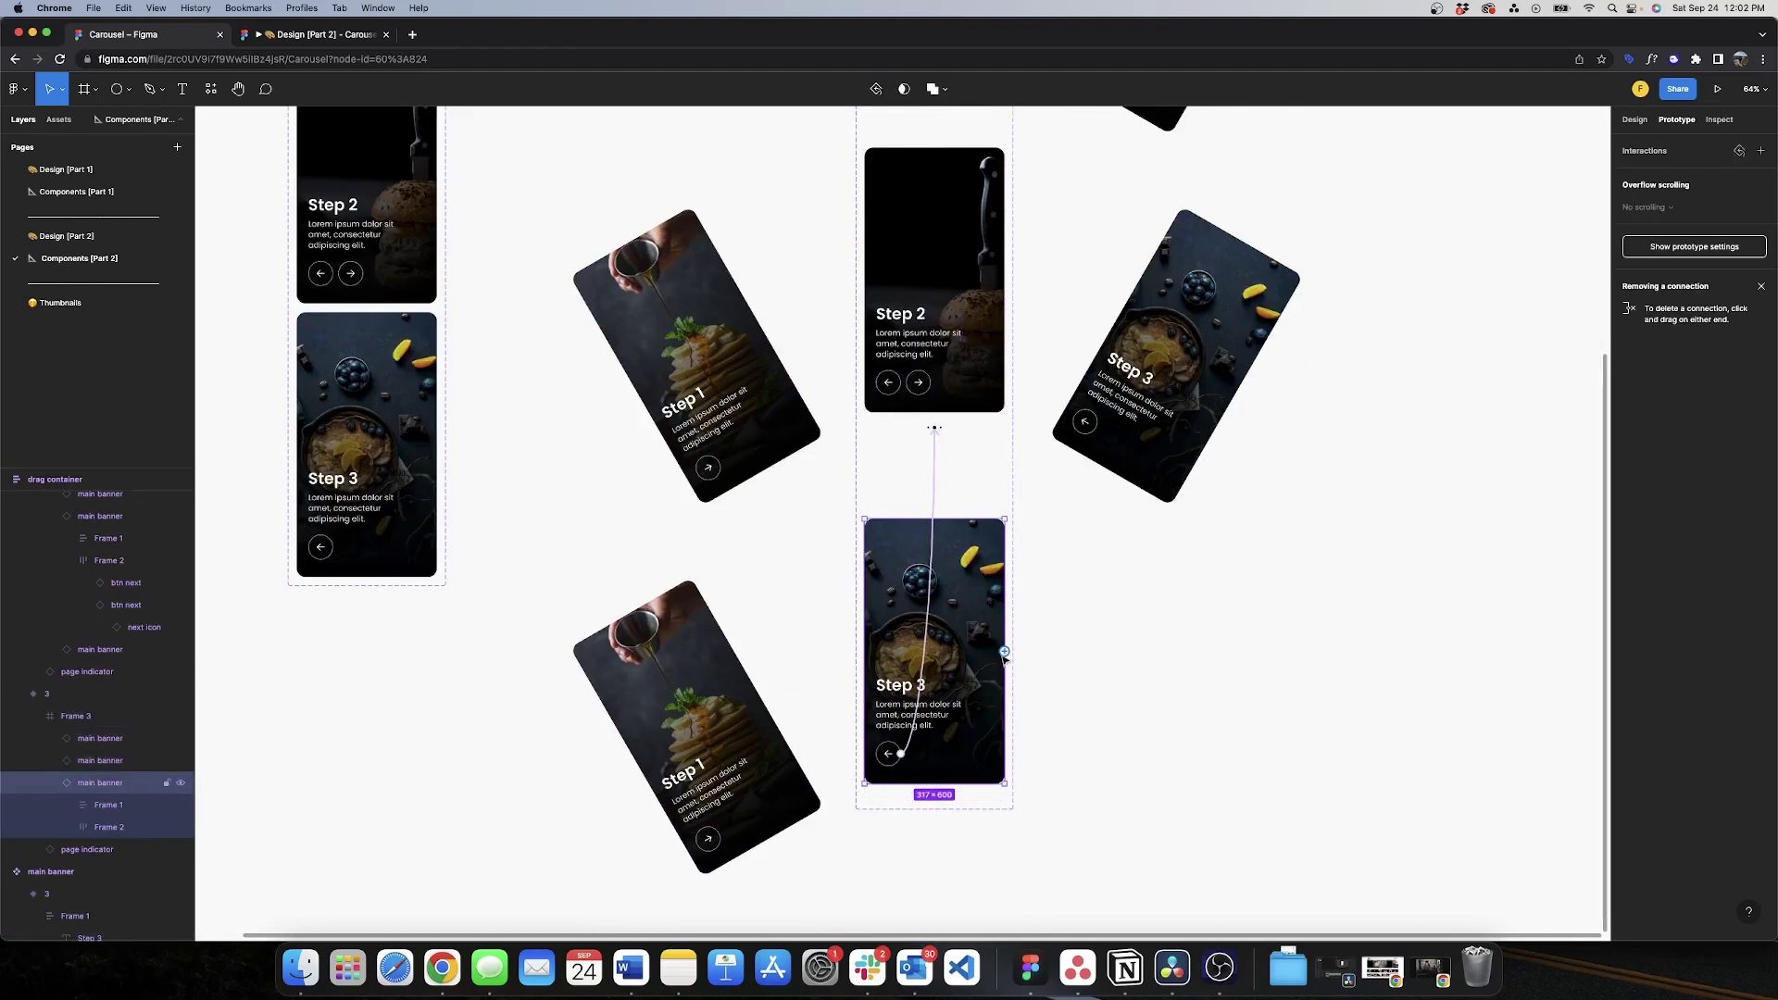
pyautogui.moveTo(1004, 652); pyautogui.dragTo(1000, 355)
pyautogui.click(1491, 207)
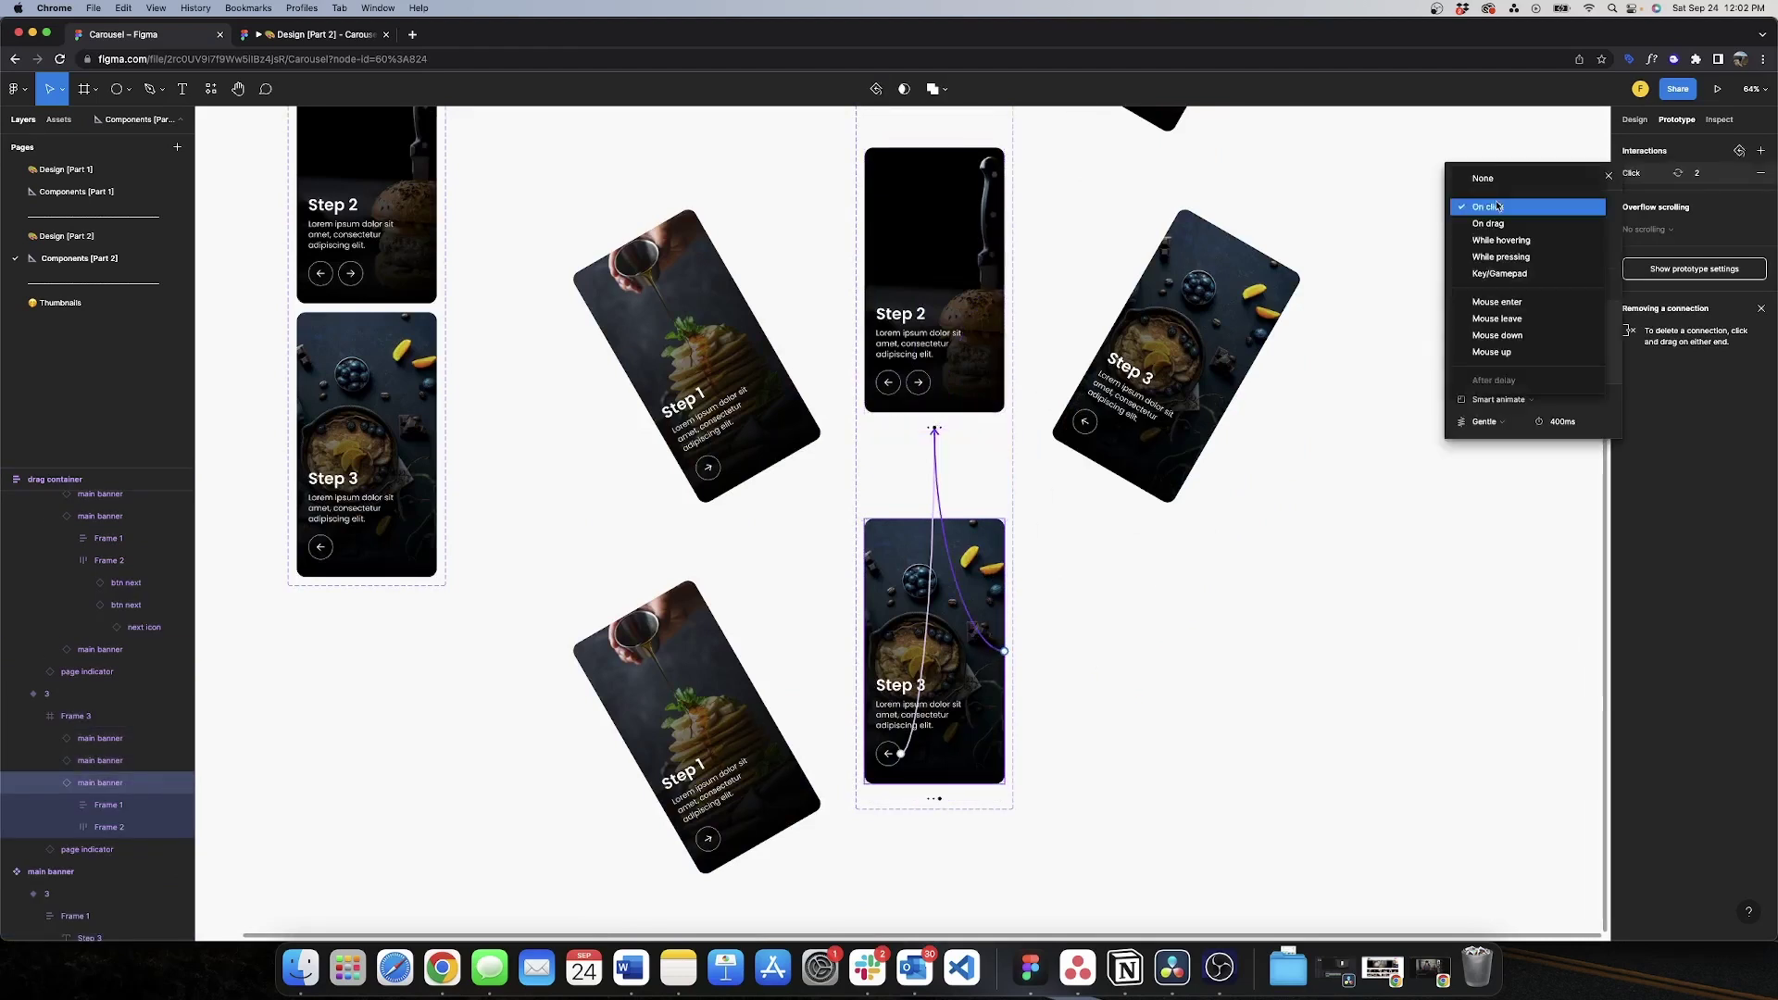
pyautogui.click(1496, 222)
pyautogui.click(1409, 561)
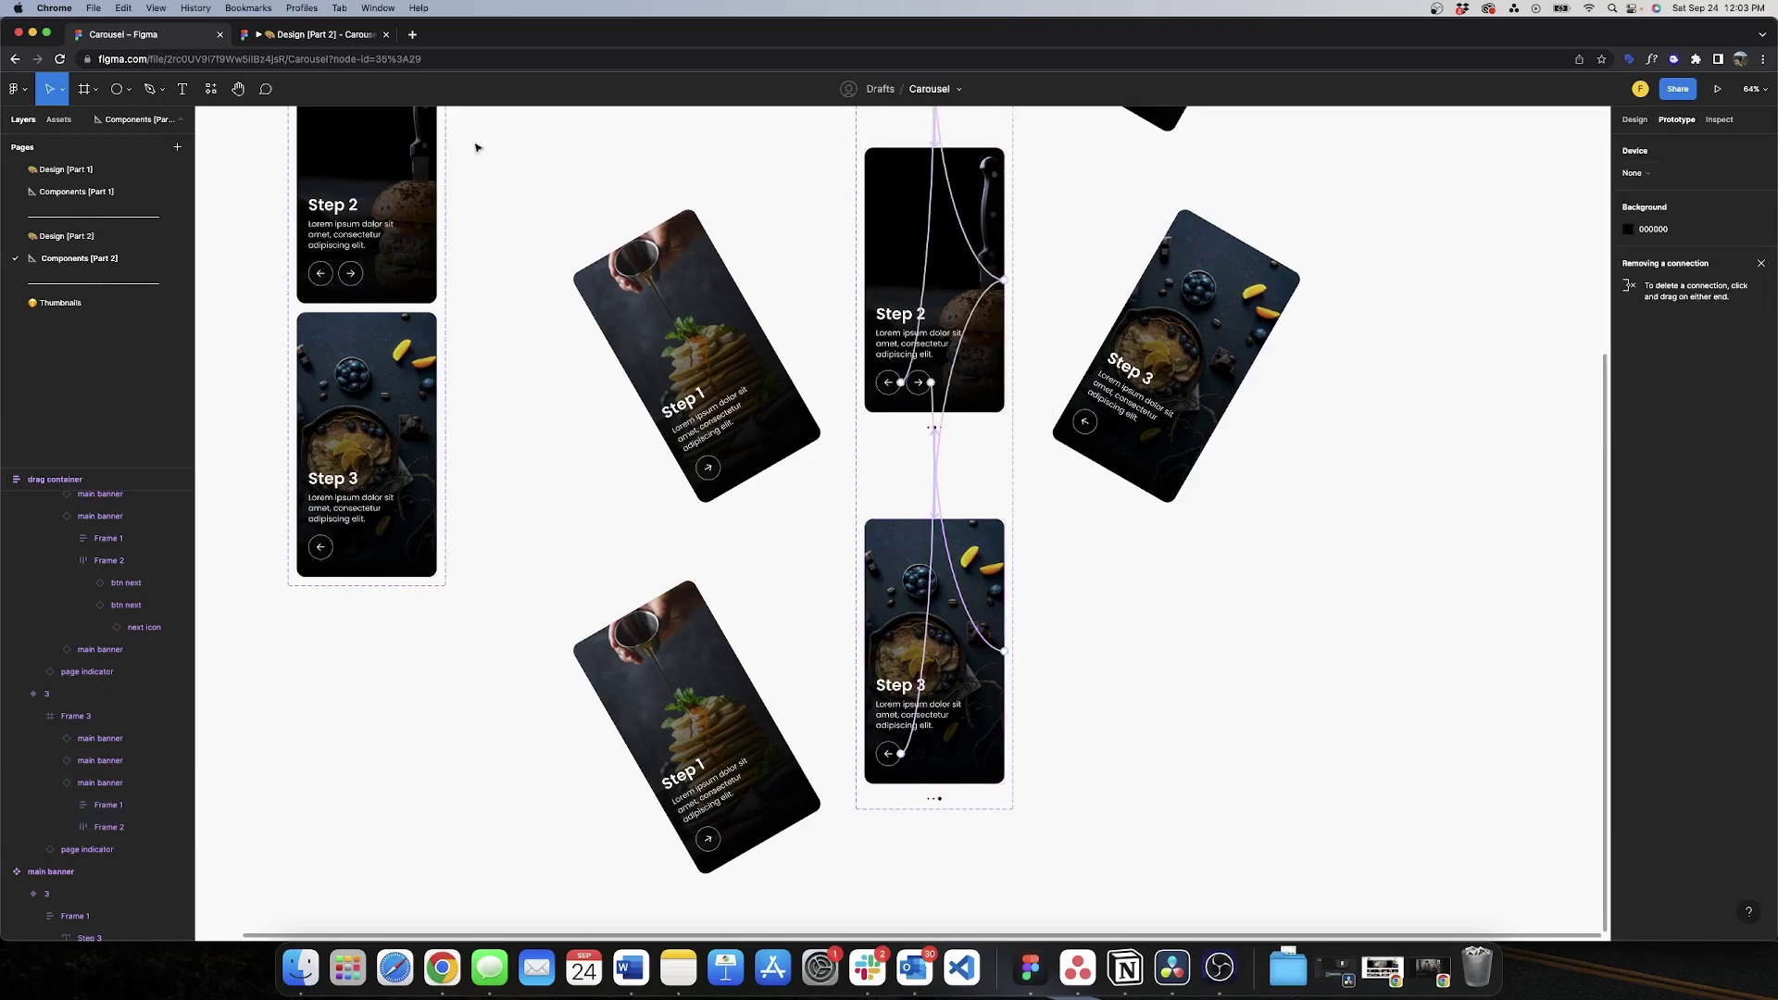
pyautogui.click(306, 37)
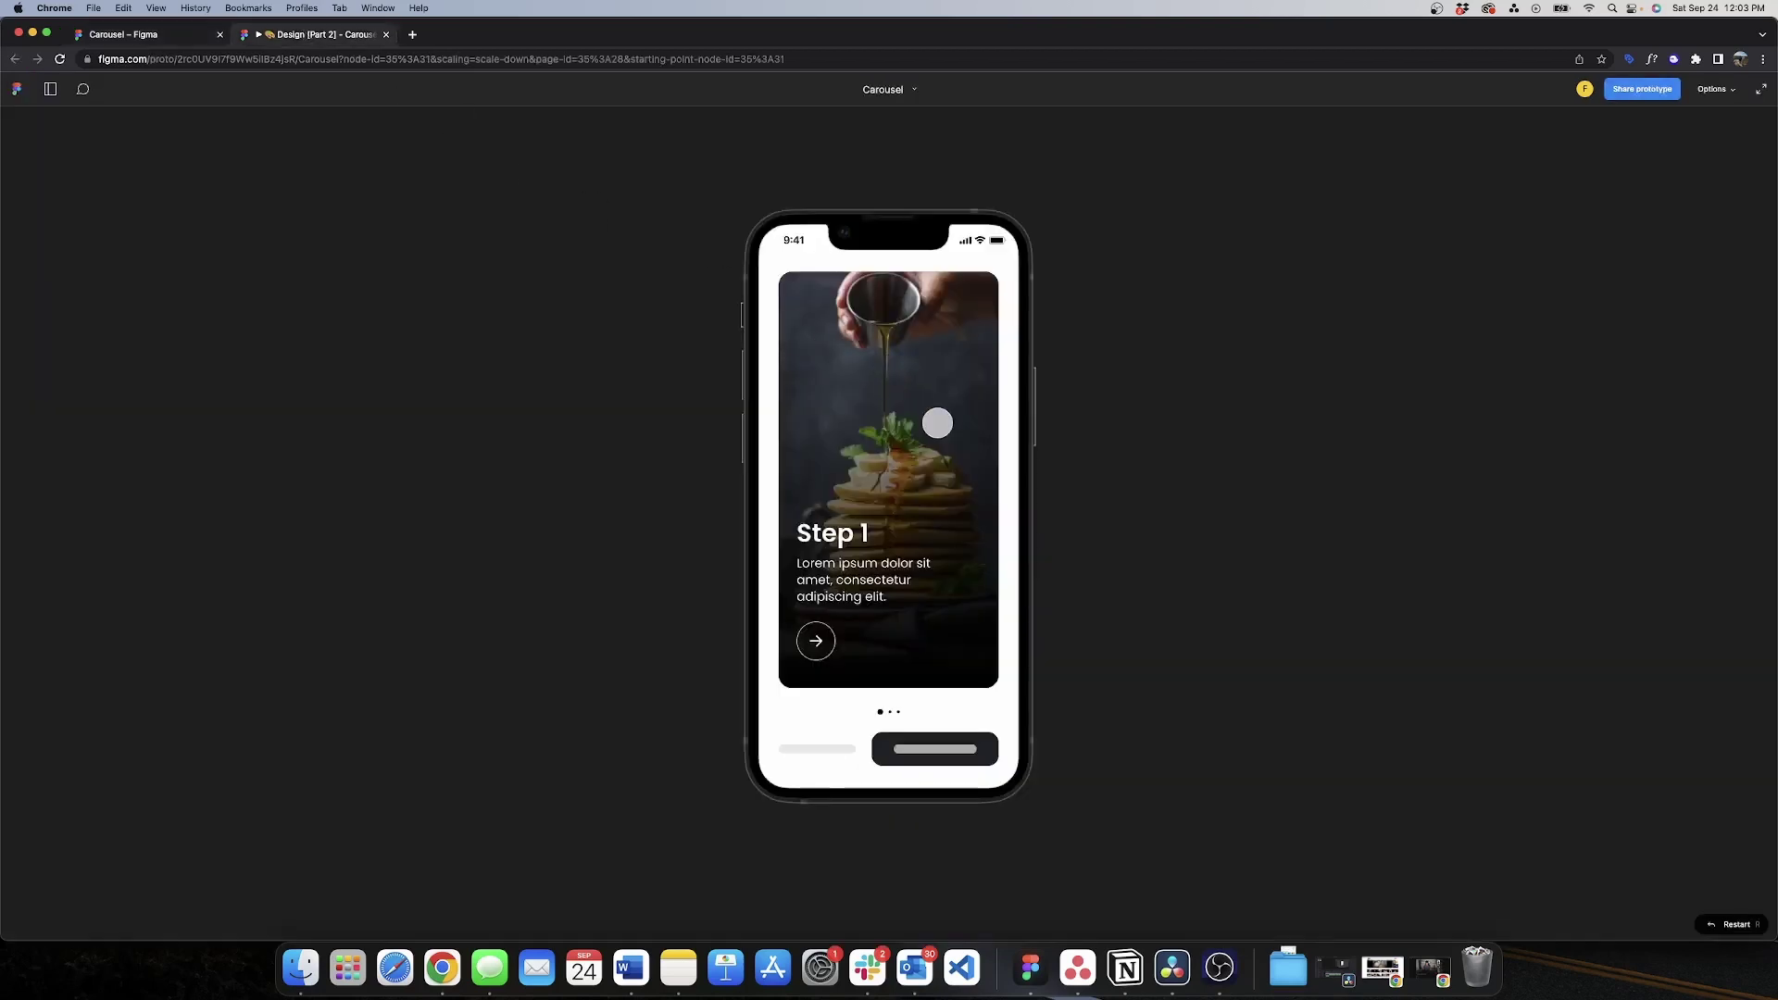
pyautogui.moveTo(937, 433); pyautogui.dragTo(449, 460)
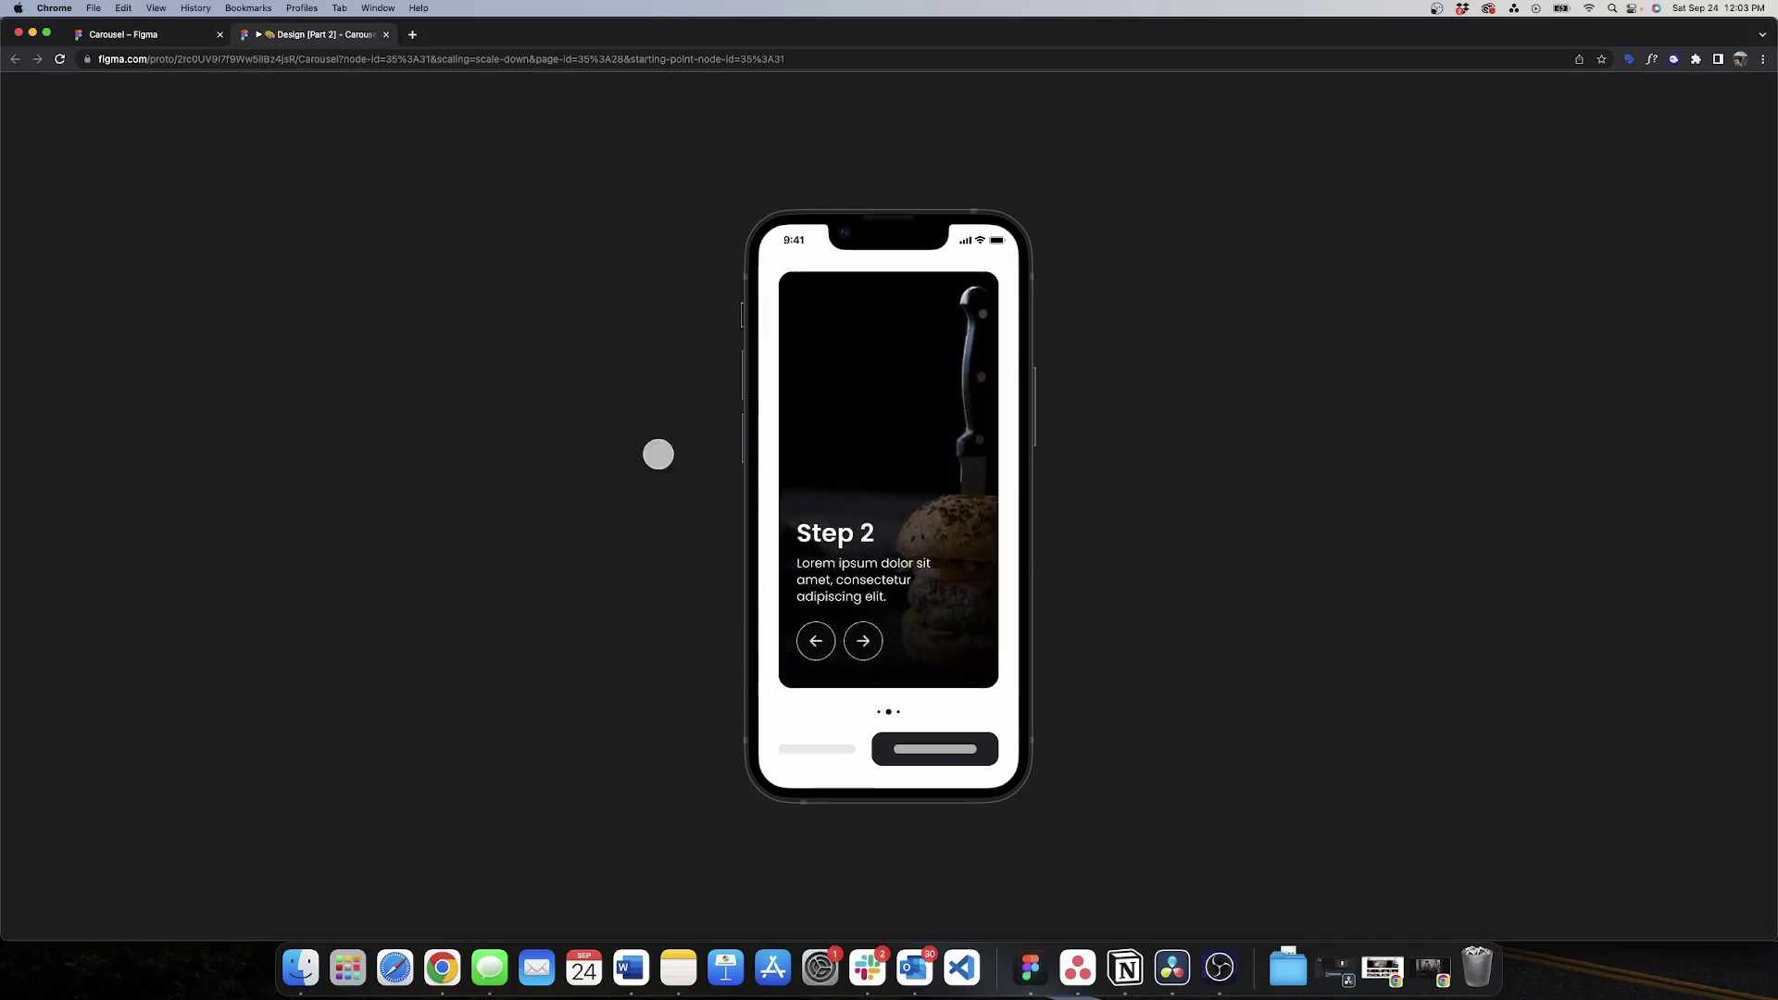
pyautogui.moveTo(949, 406); pyautogui.dragTo(464, 457)
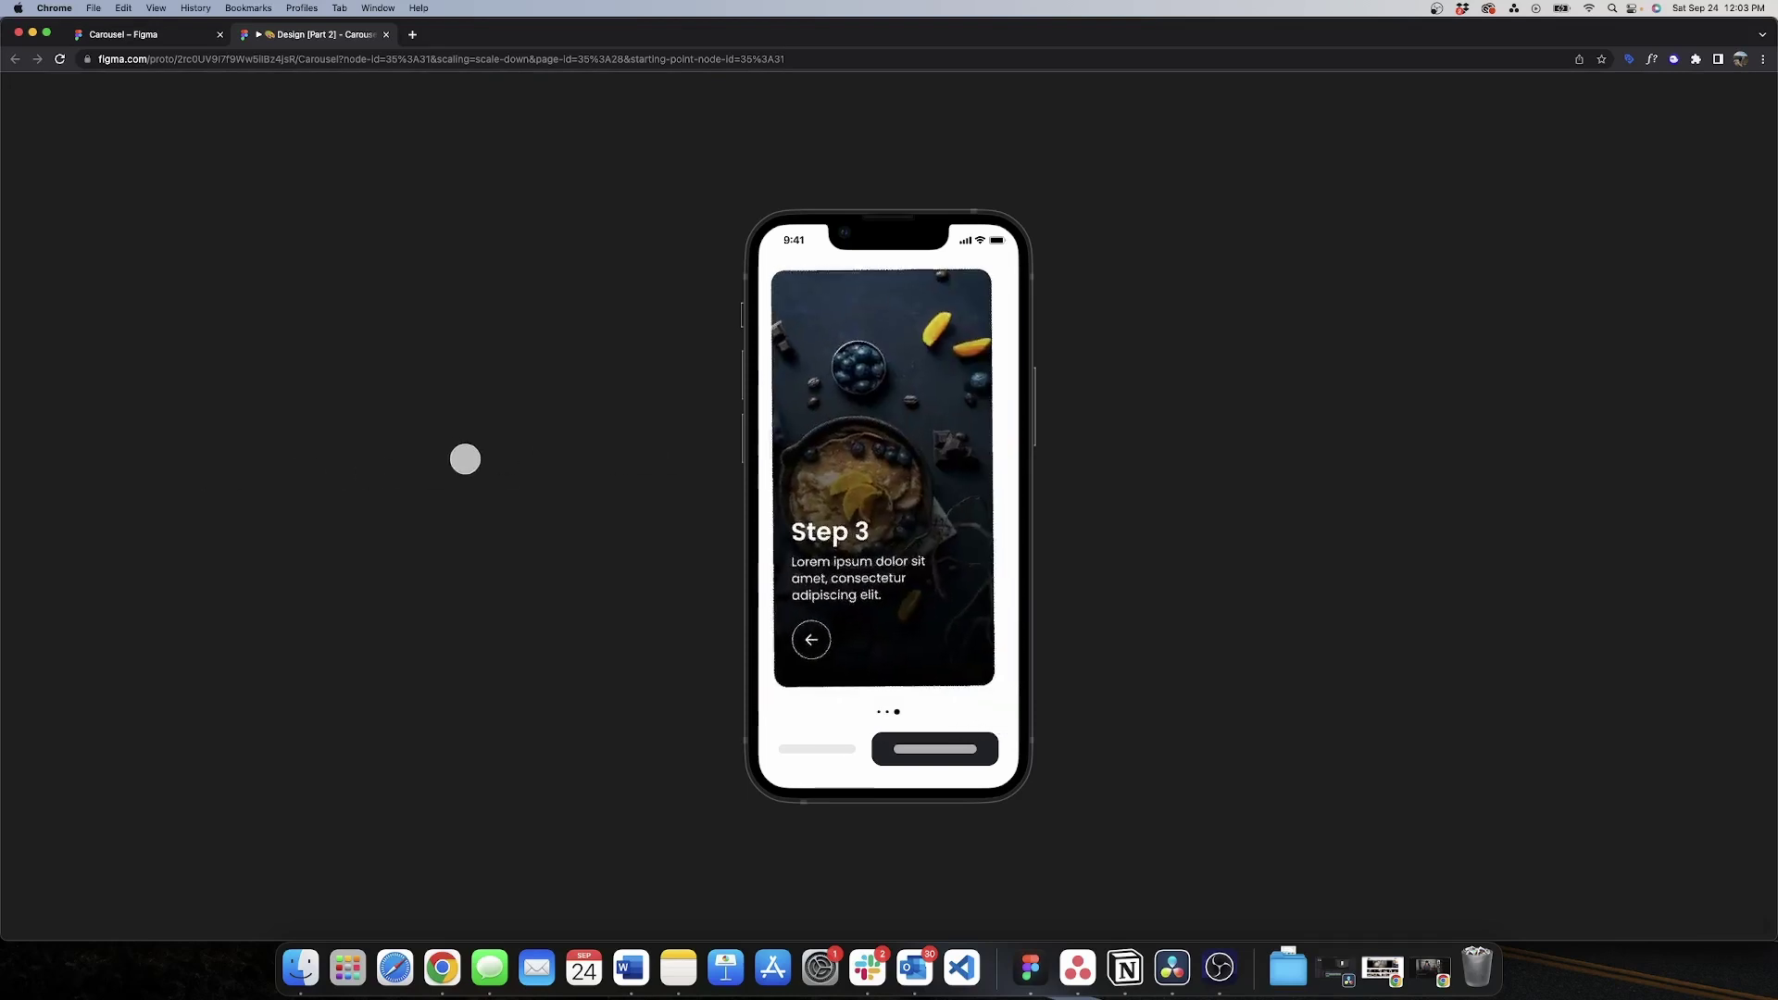
pyautogui.moveTo(839, 455); pyautogui.dragTo(1103, 441)
pyautogui.moveTo(961, 422); pyautogui.dragTo(642, 484)
pyautogui.moveTo(924, 492); pyautogui.dragTo(575, 522)
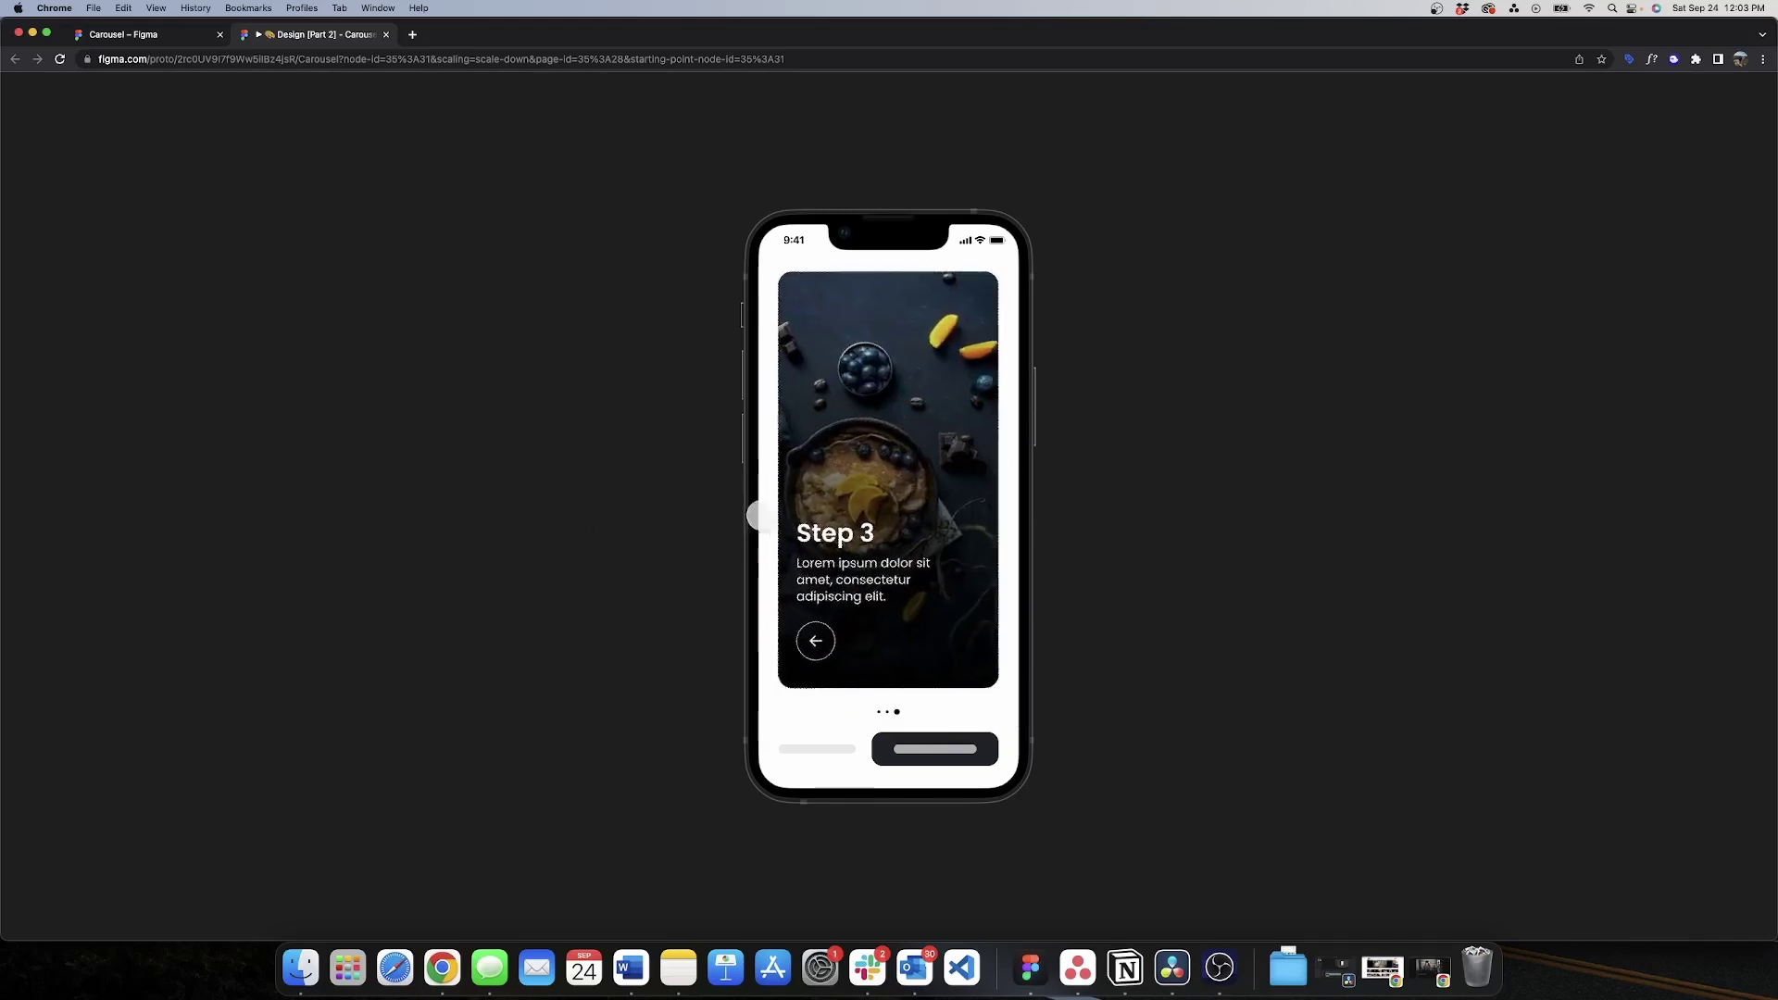
pyautogui.moveTo(754, 516); pyautogui.dragTo(1025, 504)
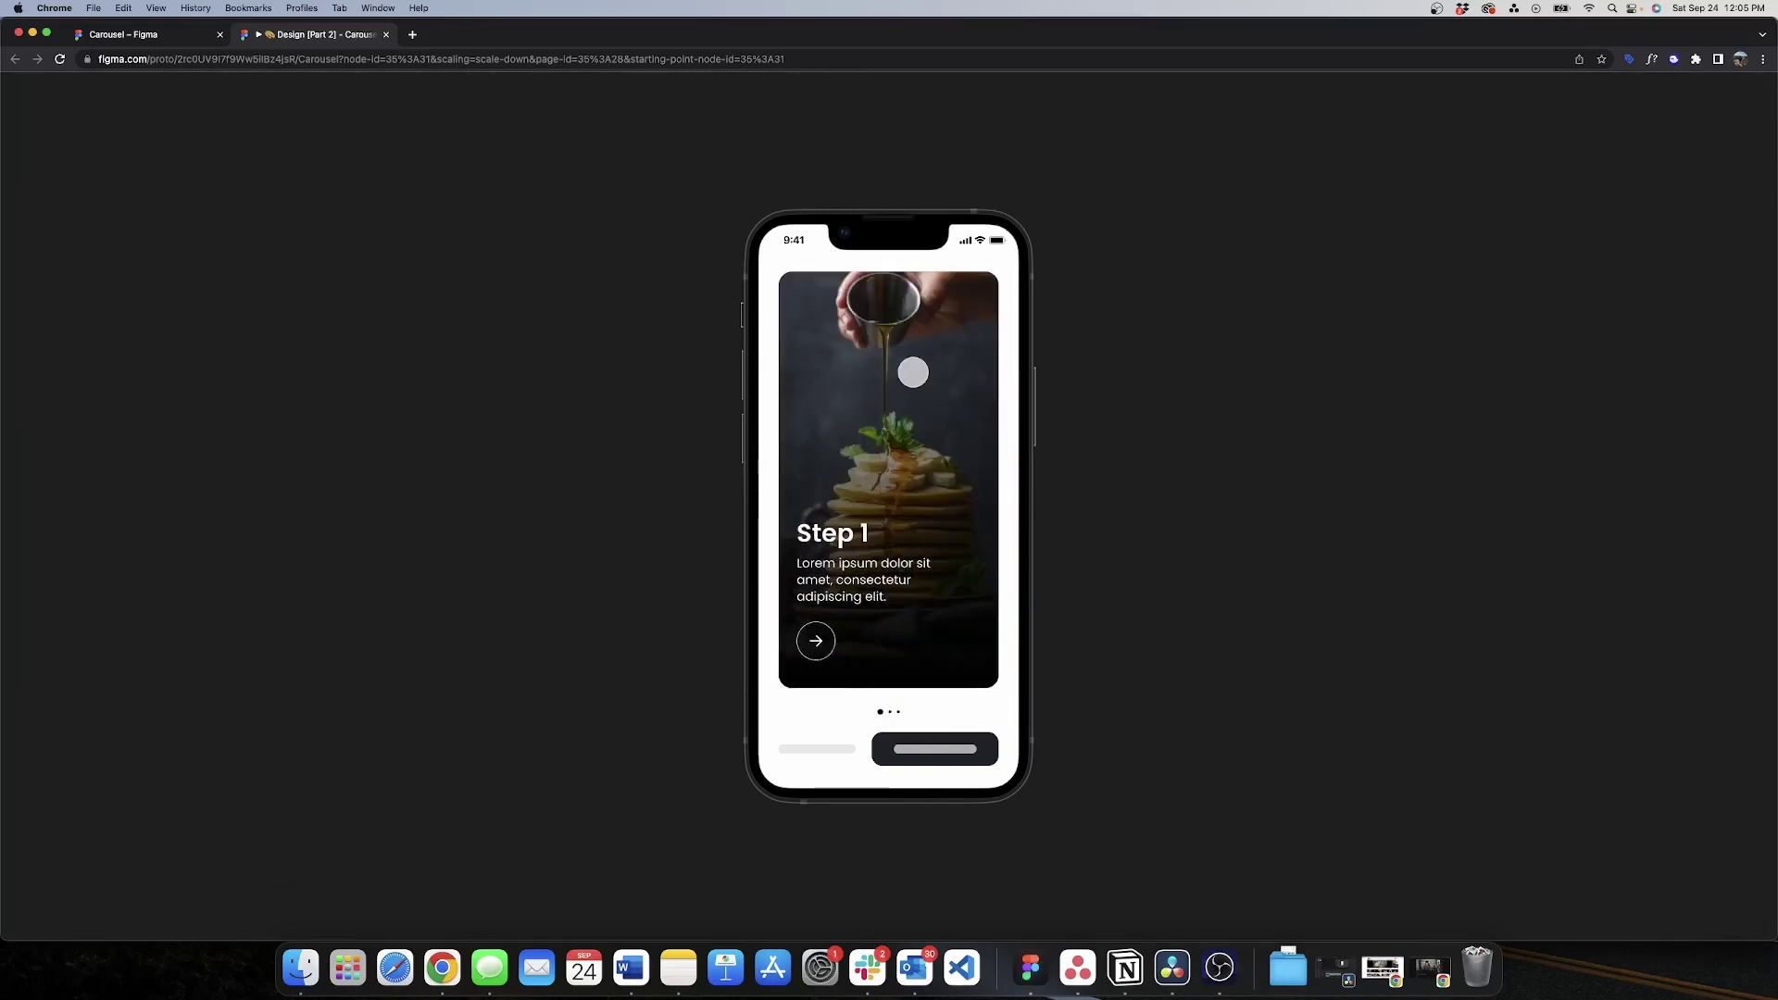